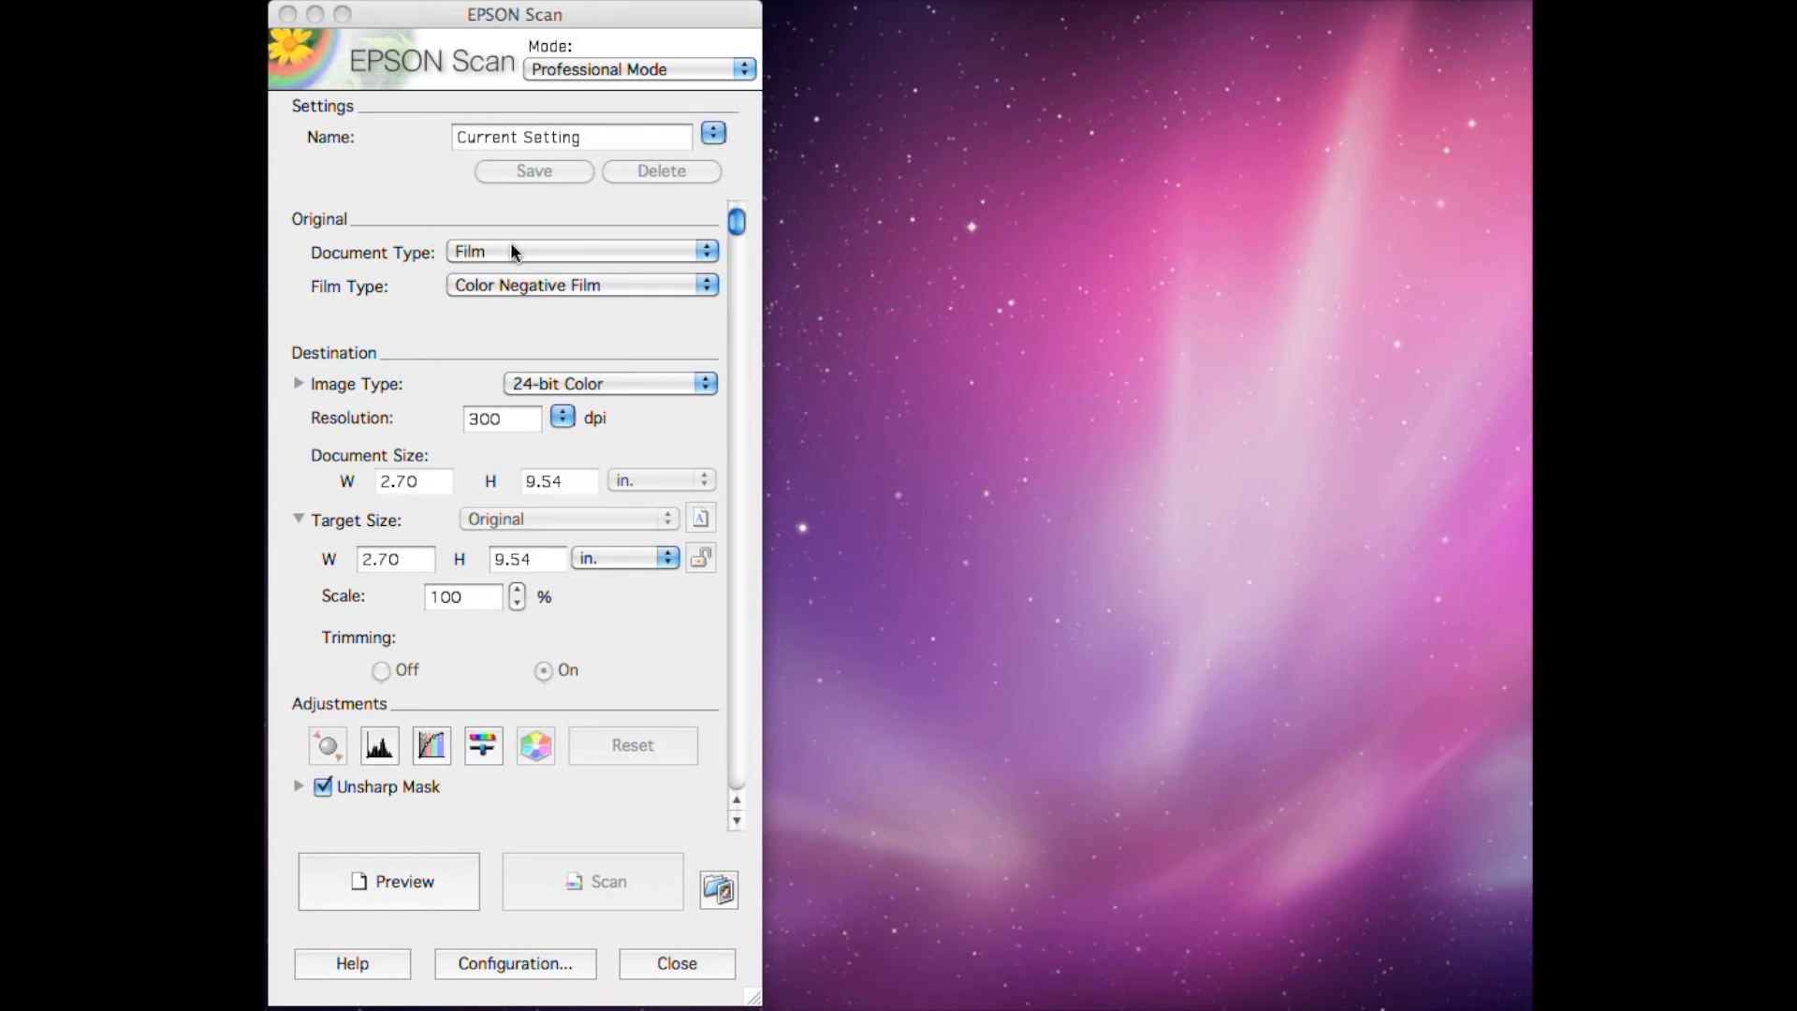
Configure the scan for a Reflective document with Photo auto exposure at 600 dpi.
click(511, 244)
click(511, 244)
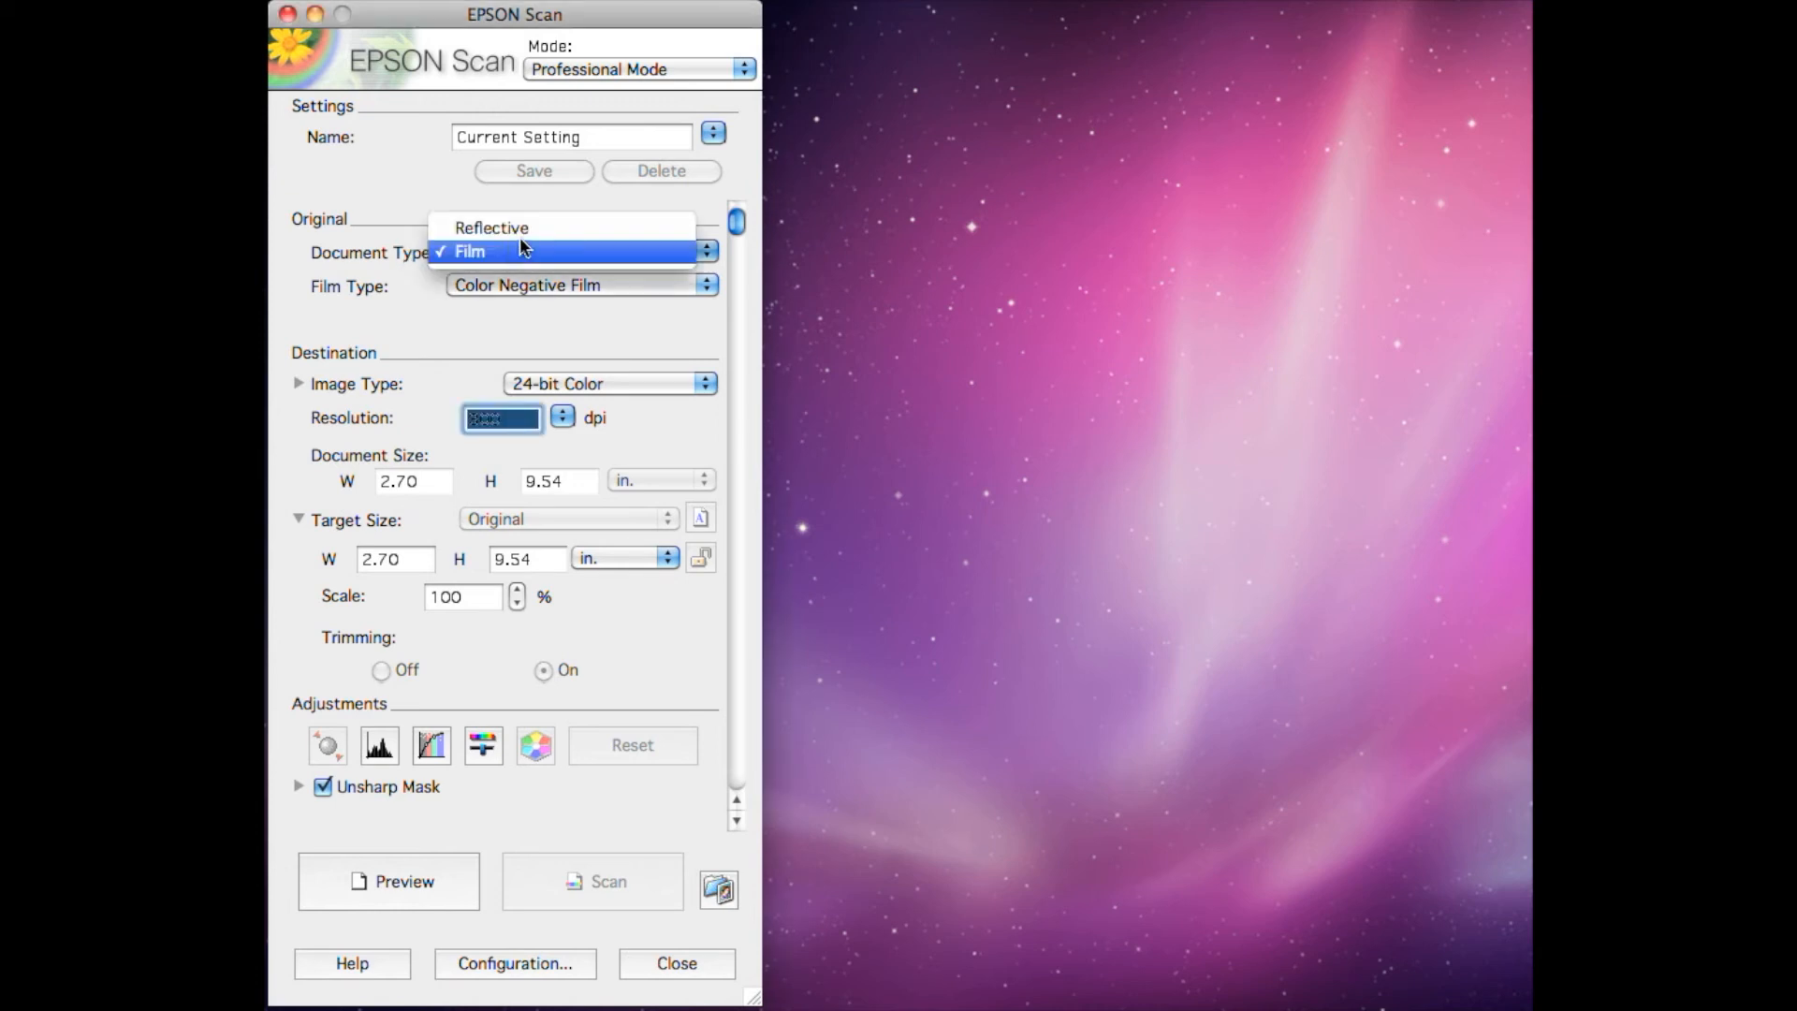
click(518, 229)
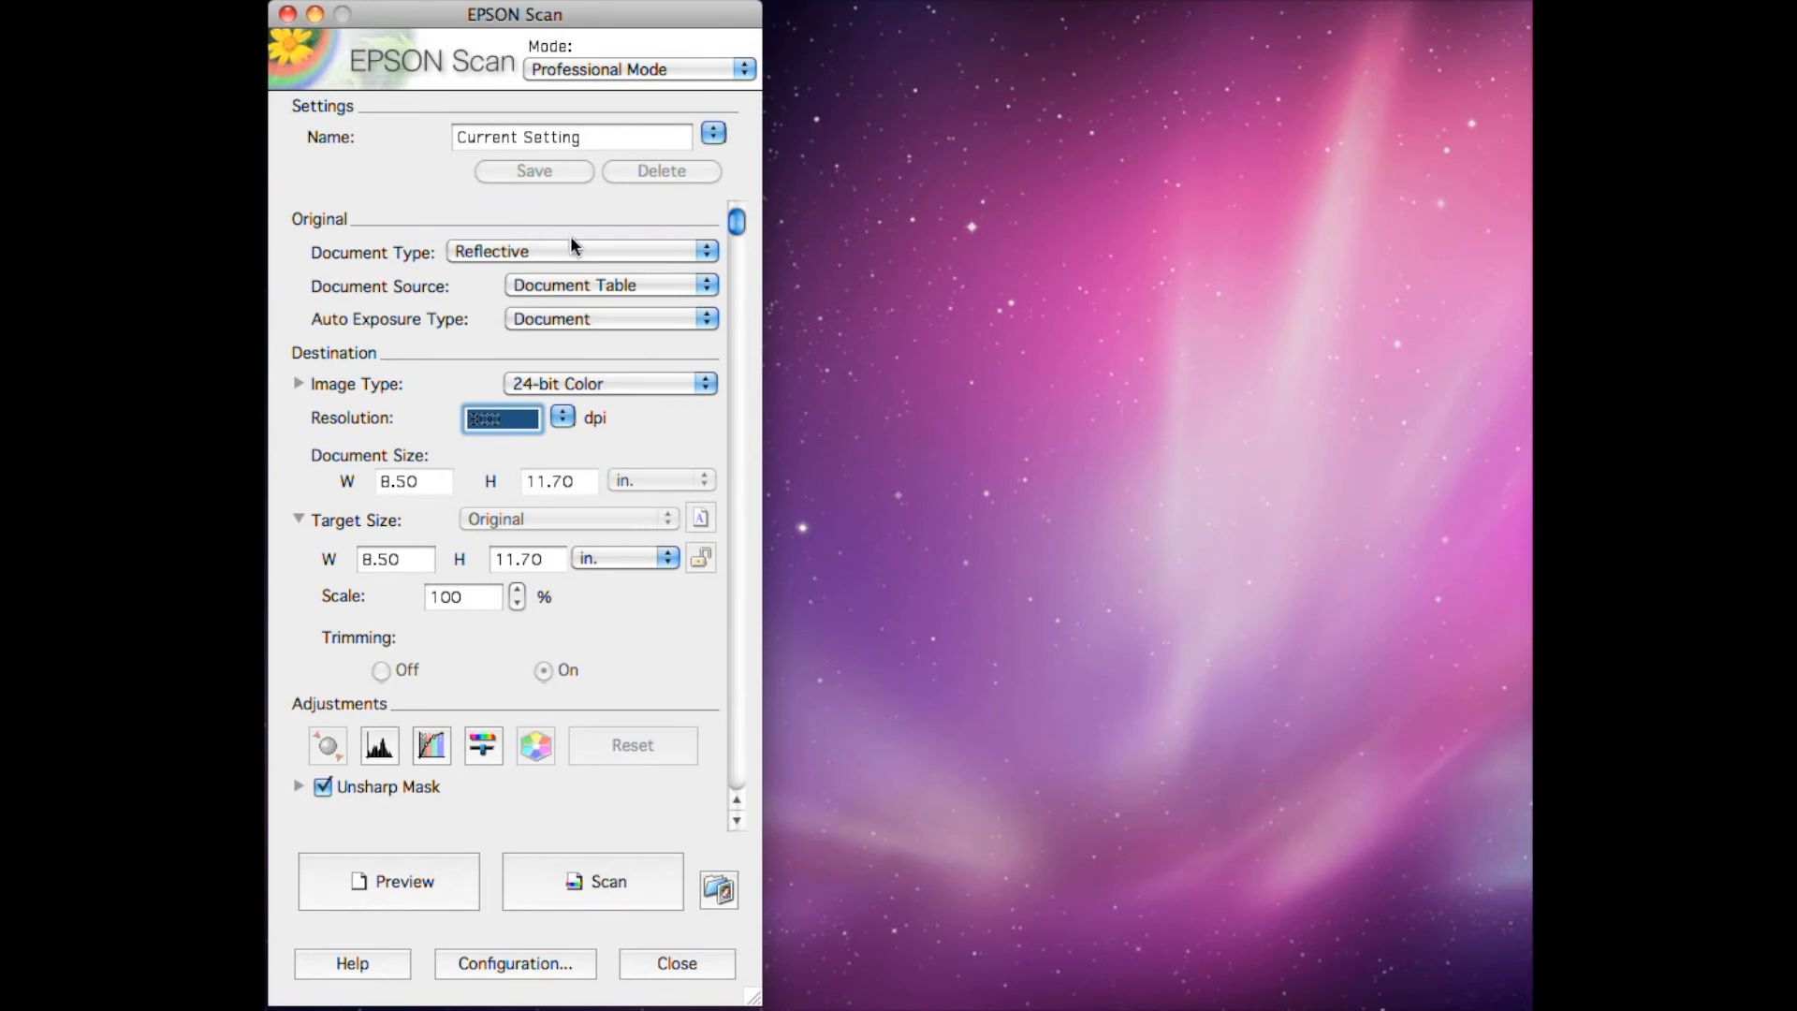
click(520, 320)
click(529, 294)
double_click(515, 419)
text(6)
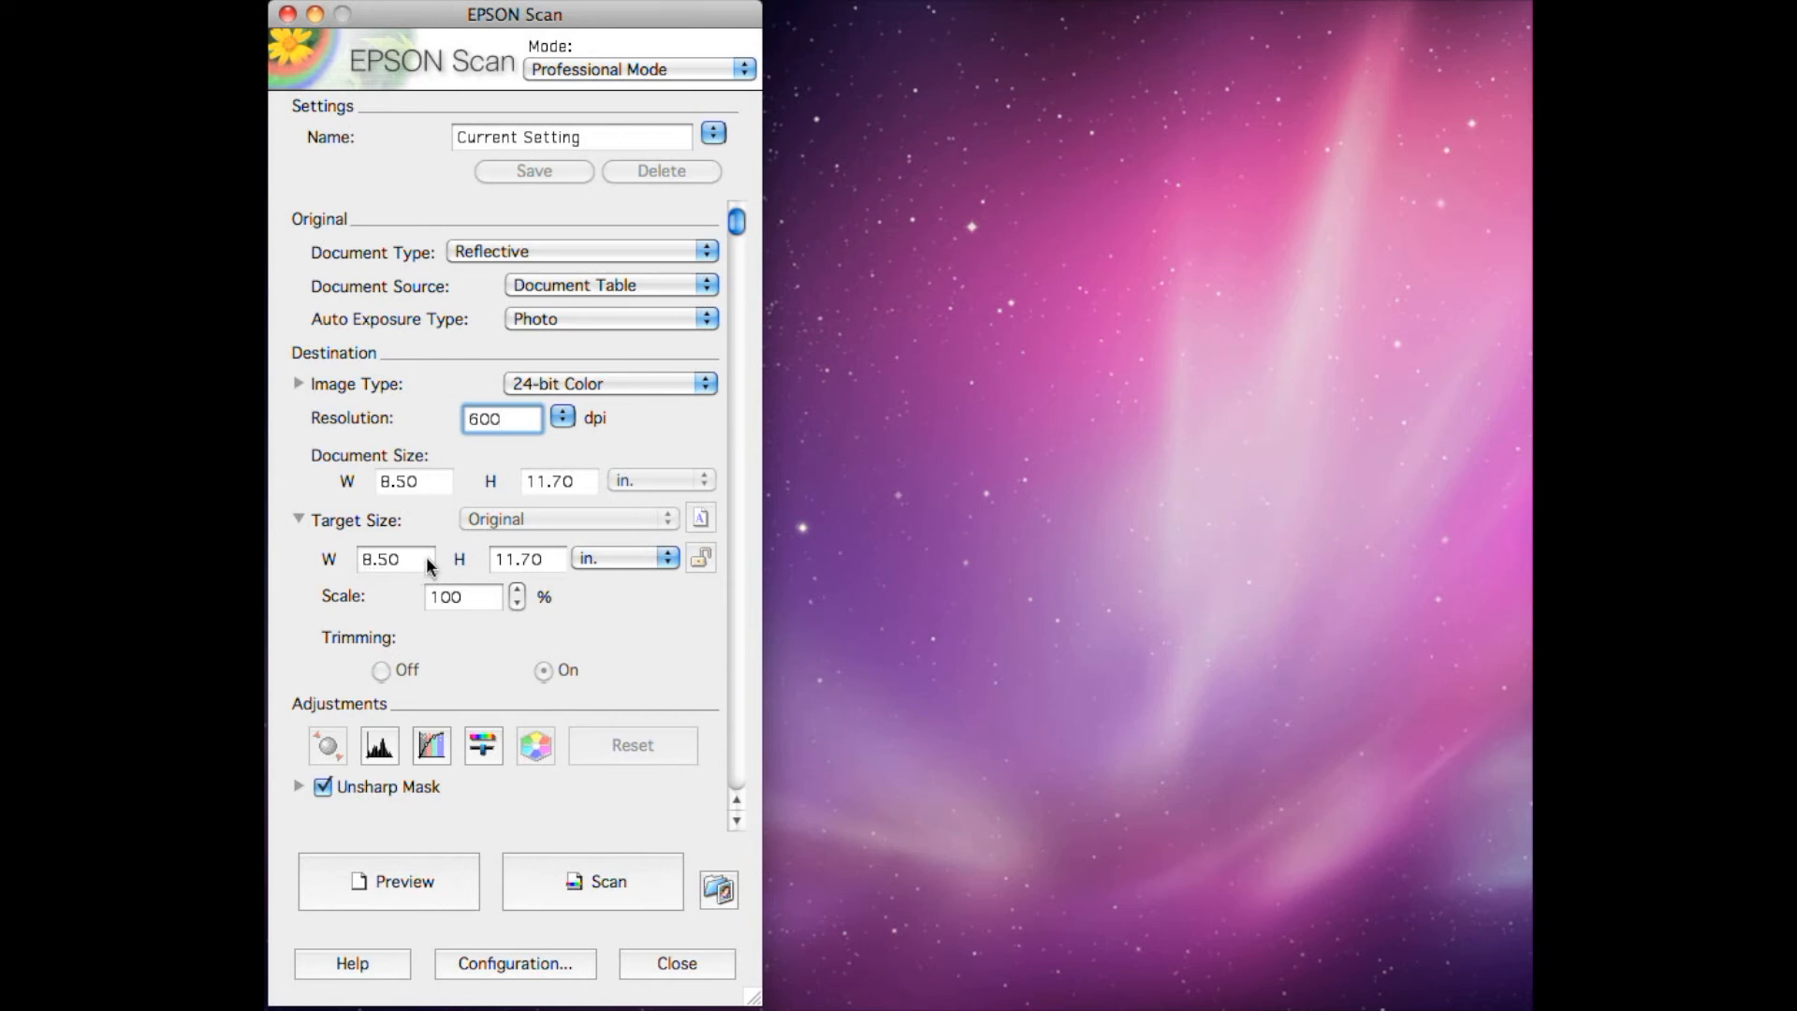
Set the target height to 10 in., followed by a target width of 8 in.
click(514, 556)
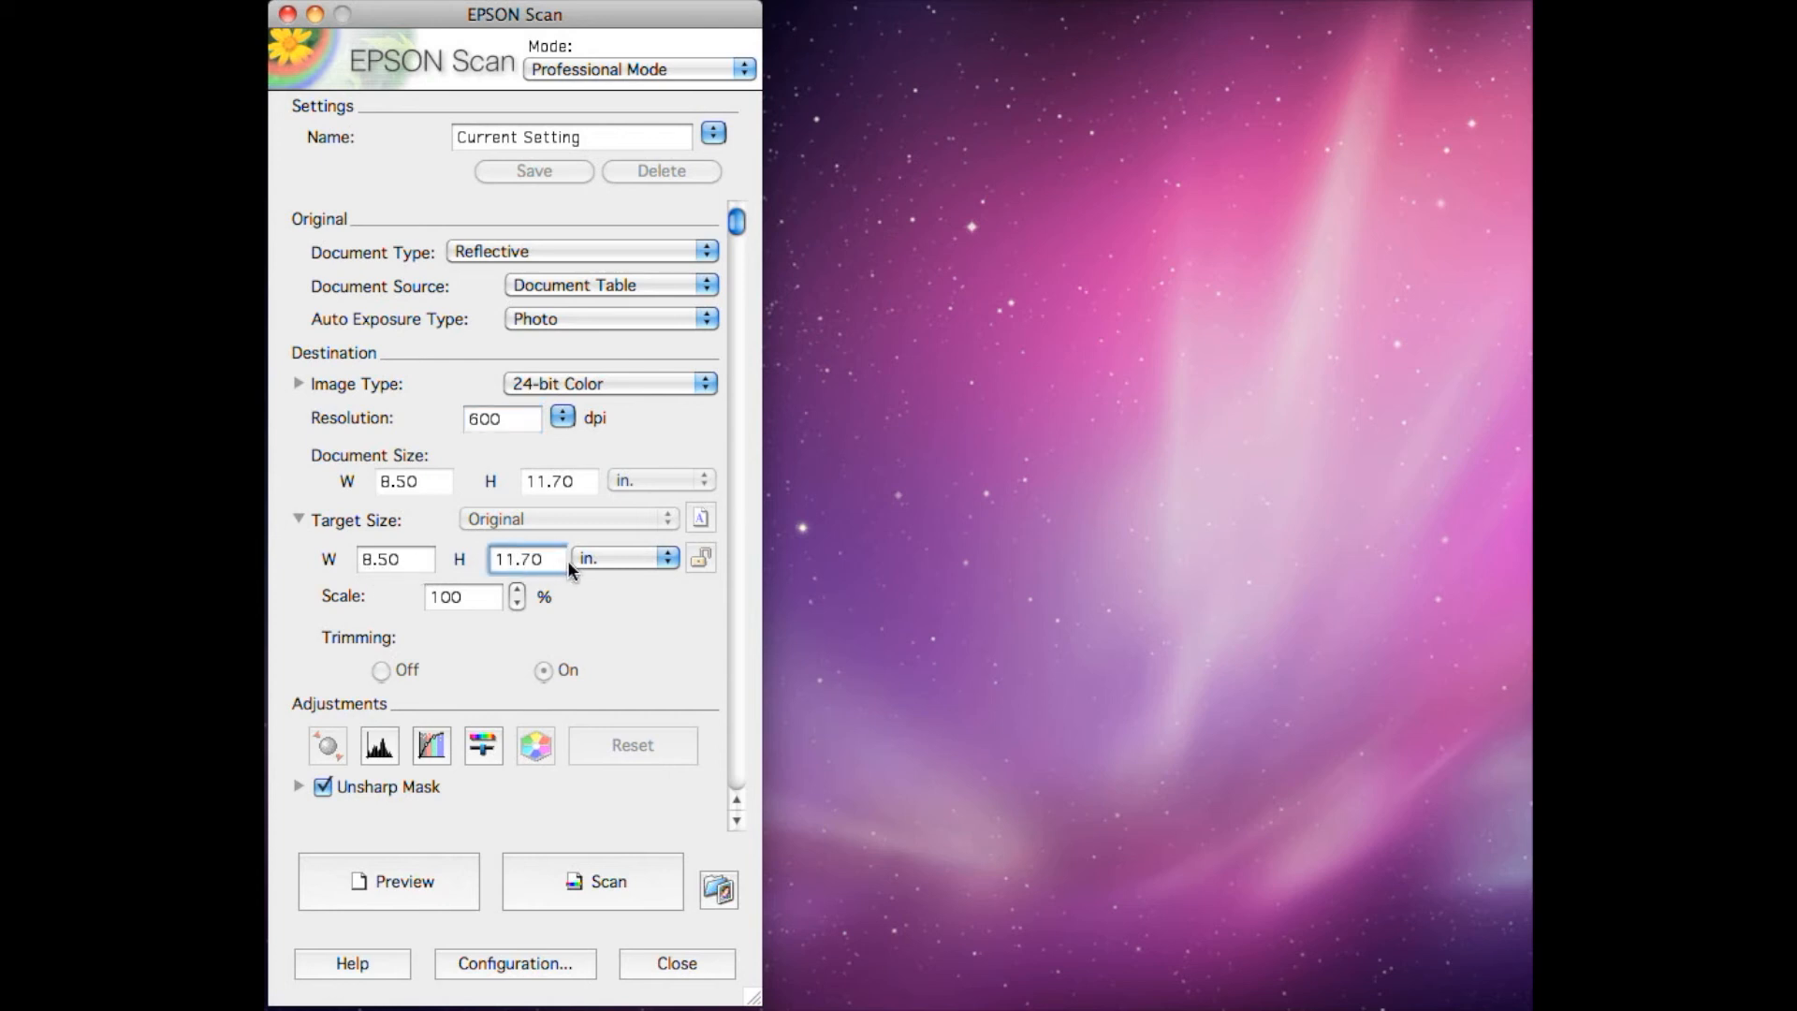
double_click(552, 561)
text(10)
click(419, 562)
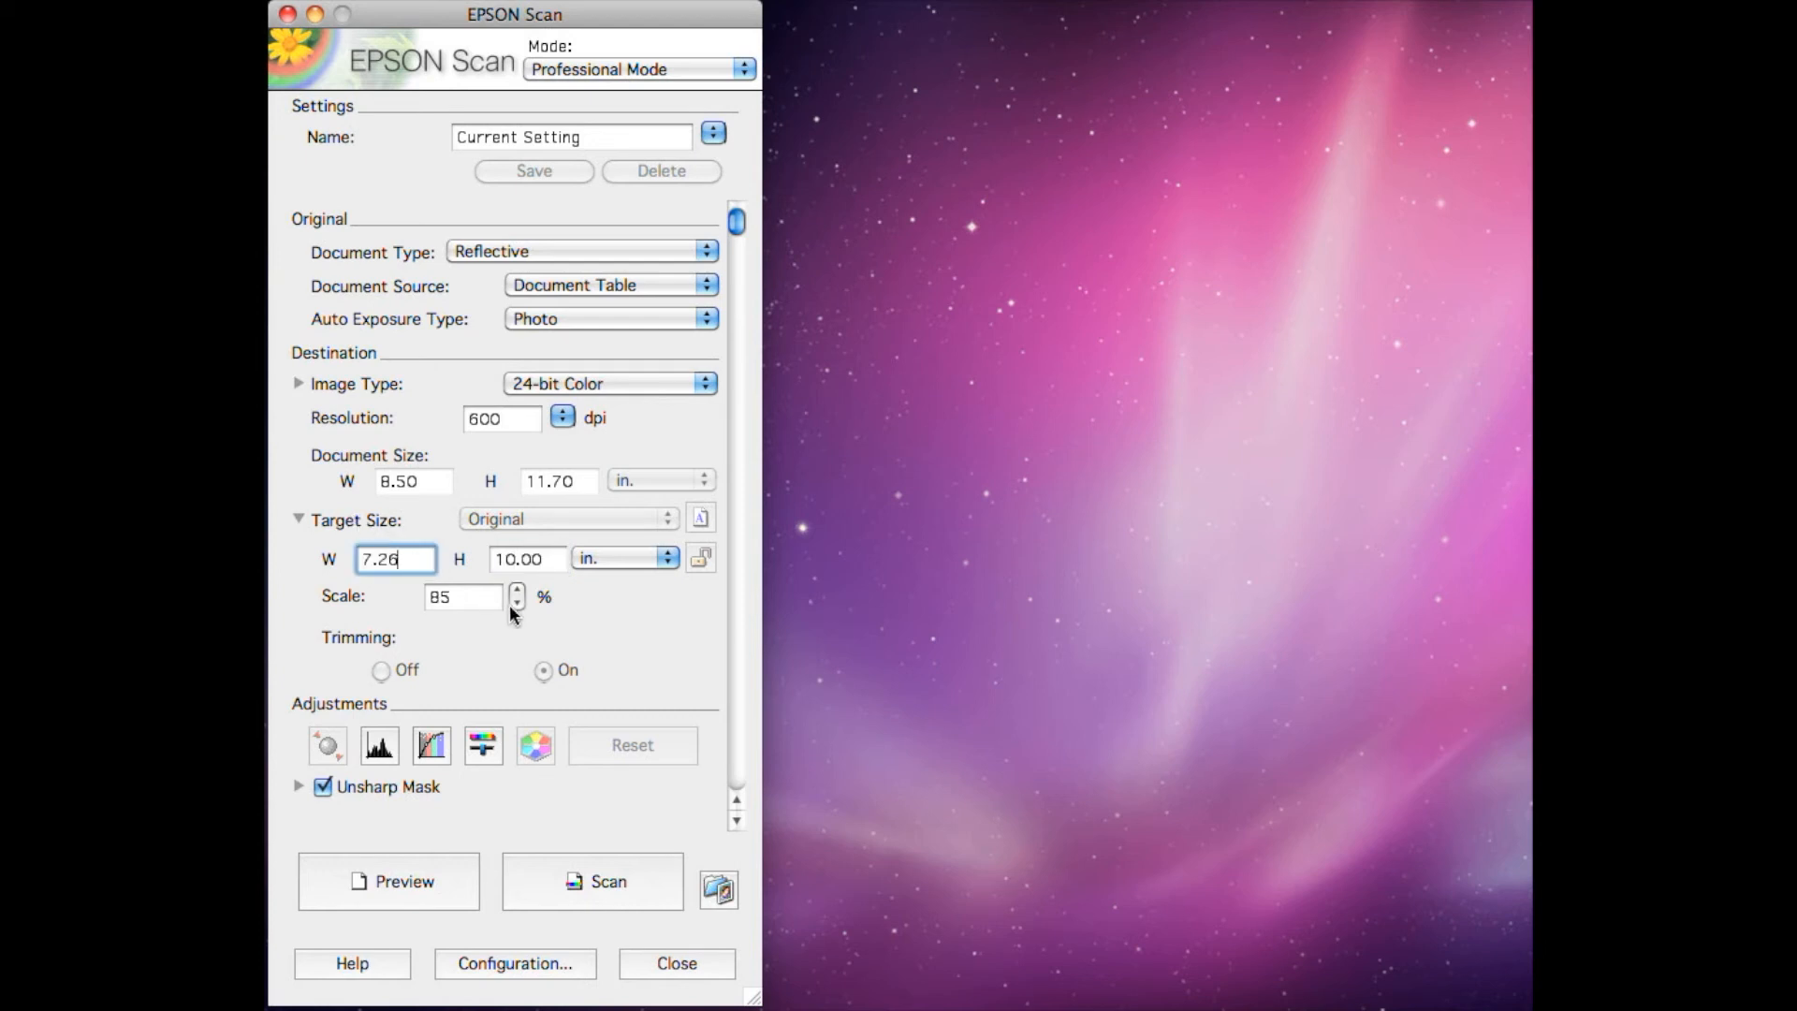
double_click(412, 562)
text(8)
key(Return)
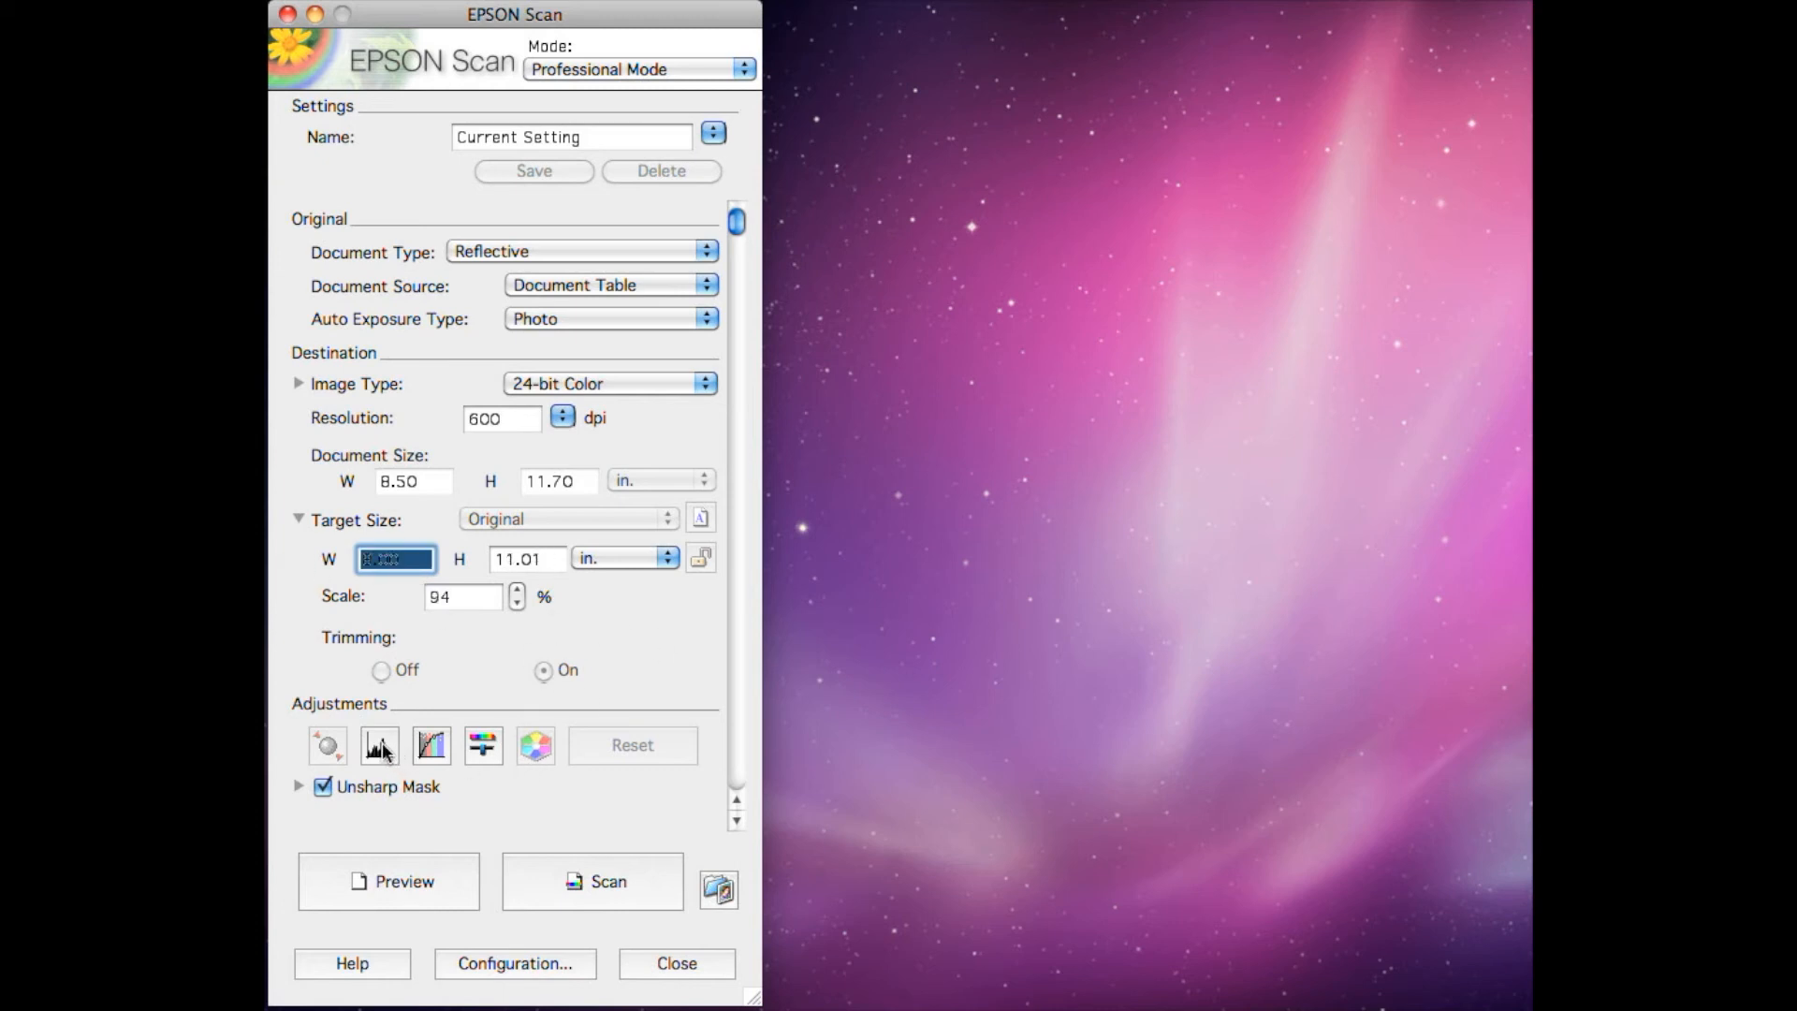
Preview the scan and frame the boat photo with a marquee of about 7.80 × 10.11 in.
click(407, 878)
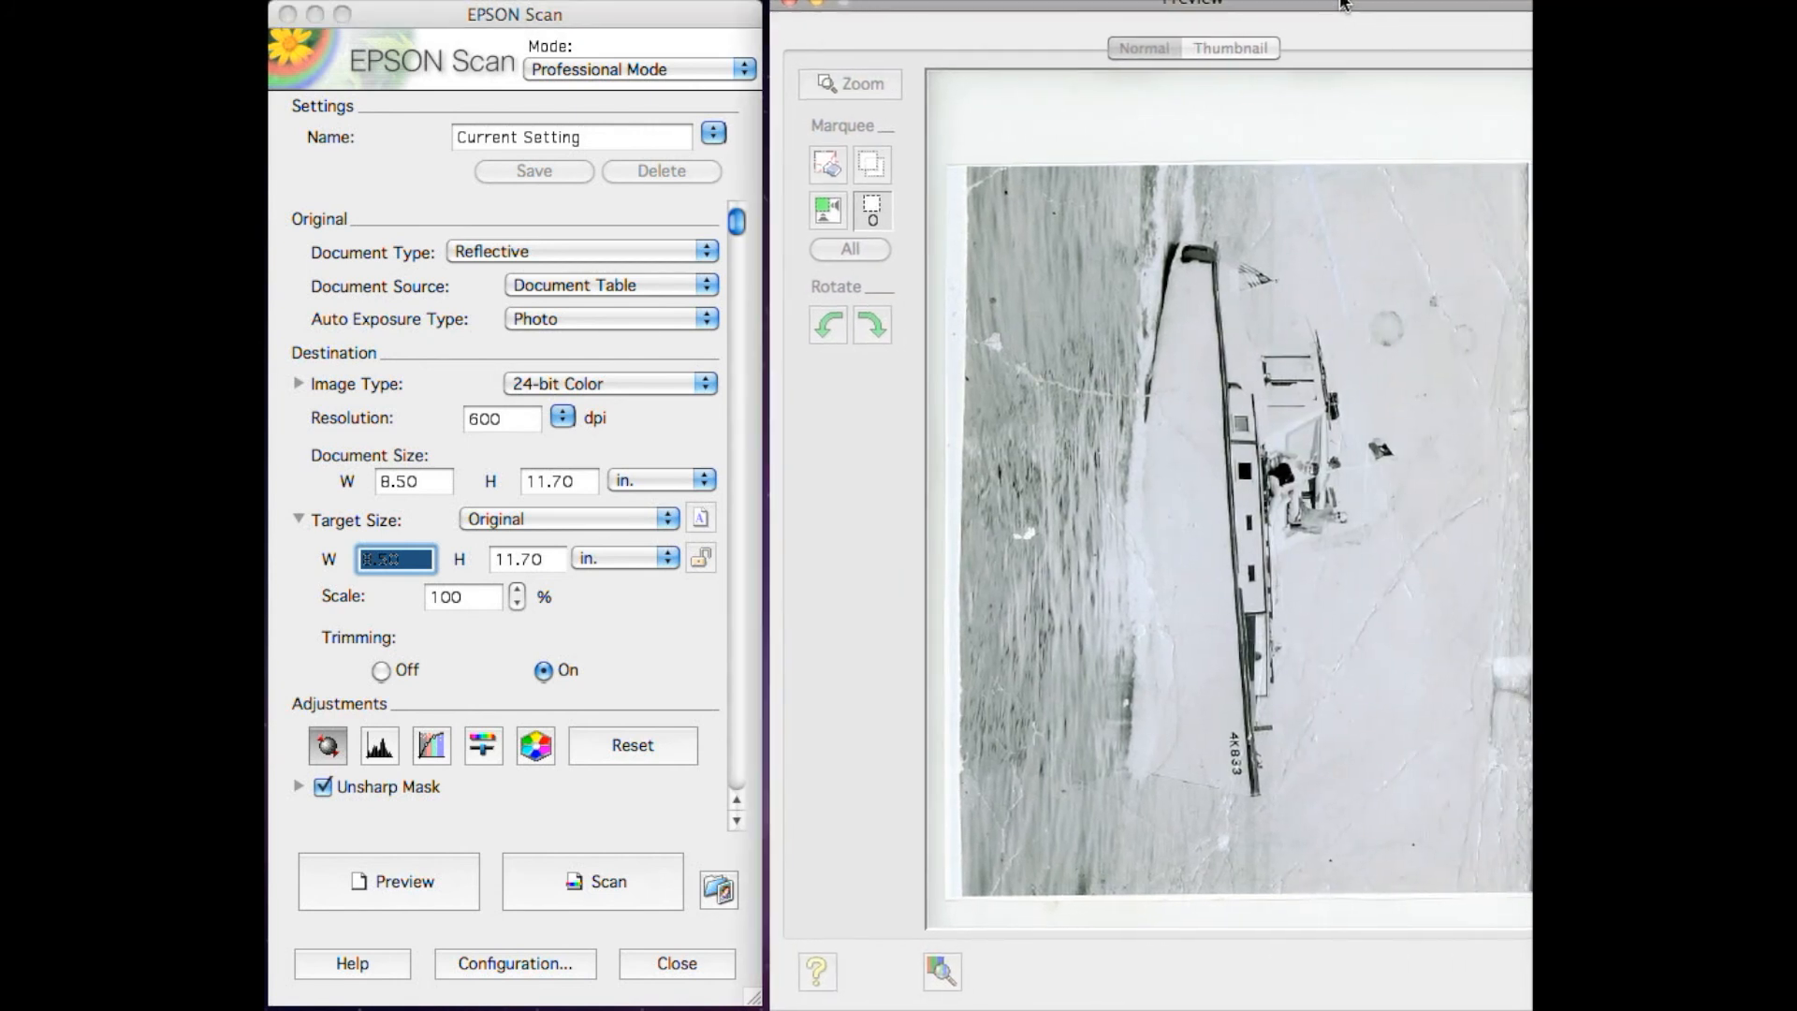
drag(1342, 2, 1345, 2)
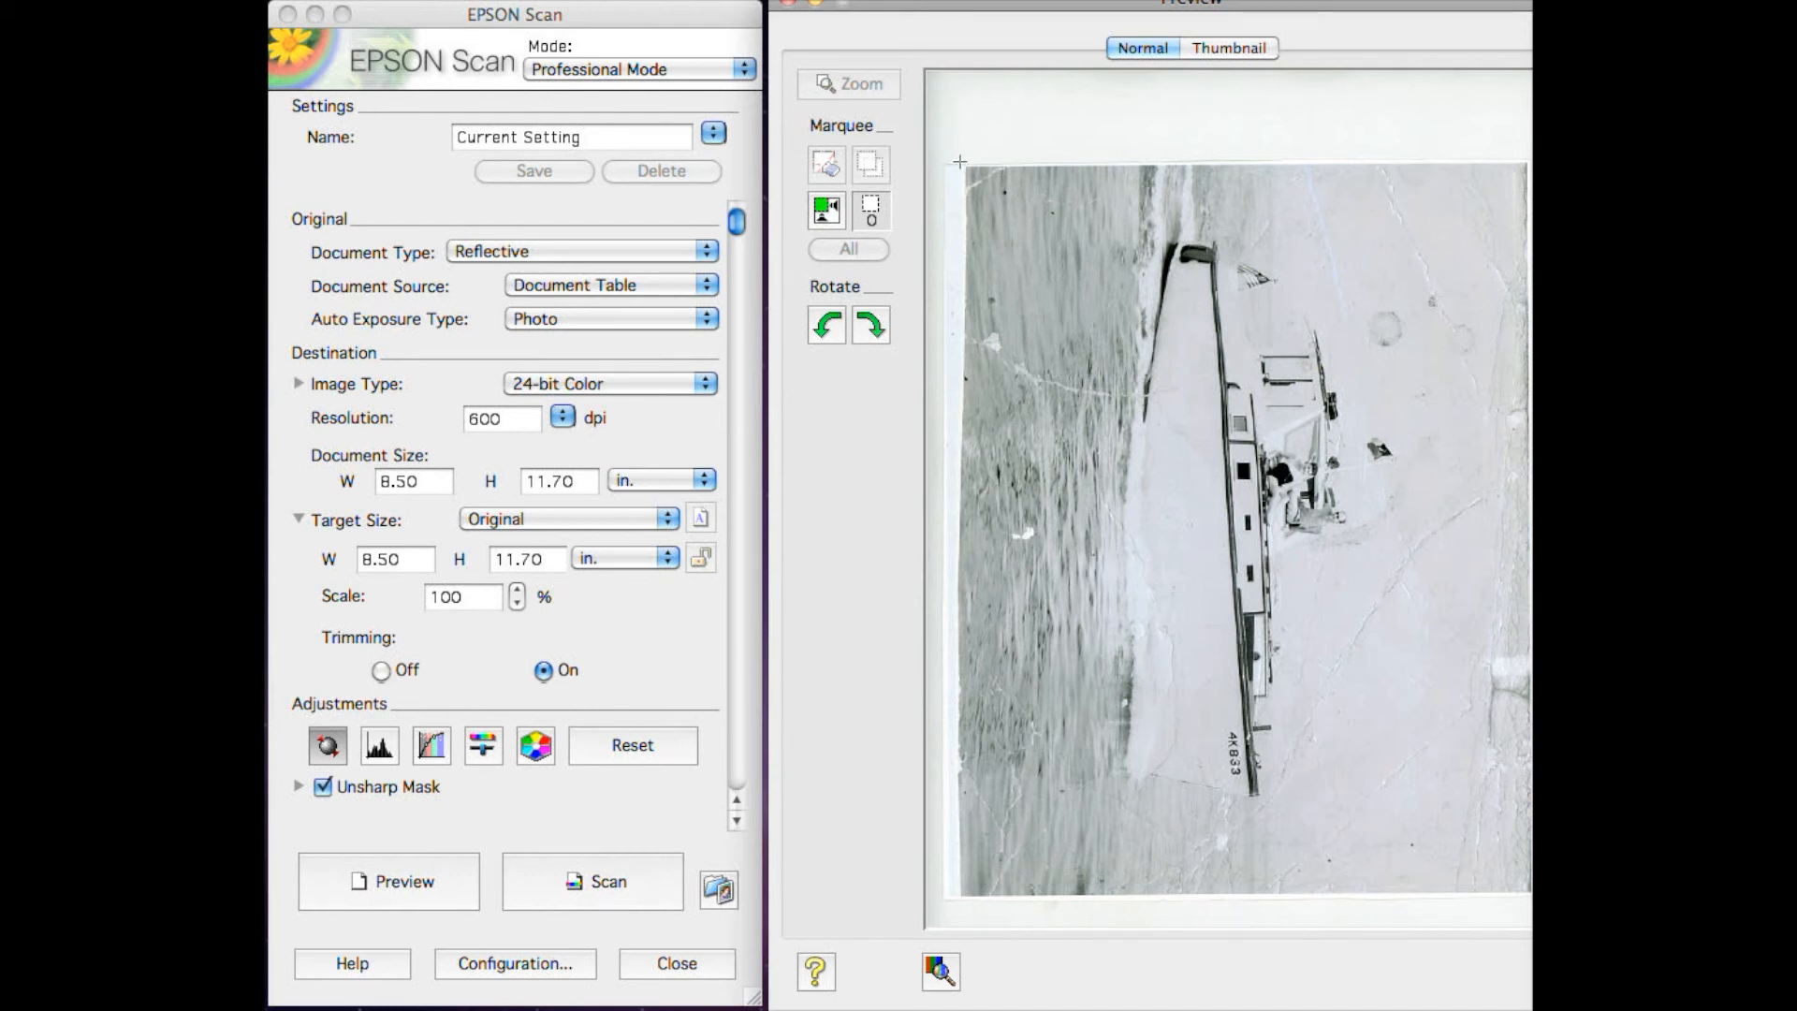
drag(960, 161, 1531, 902)
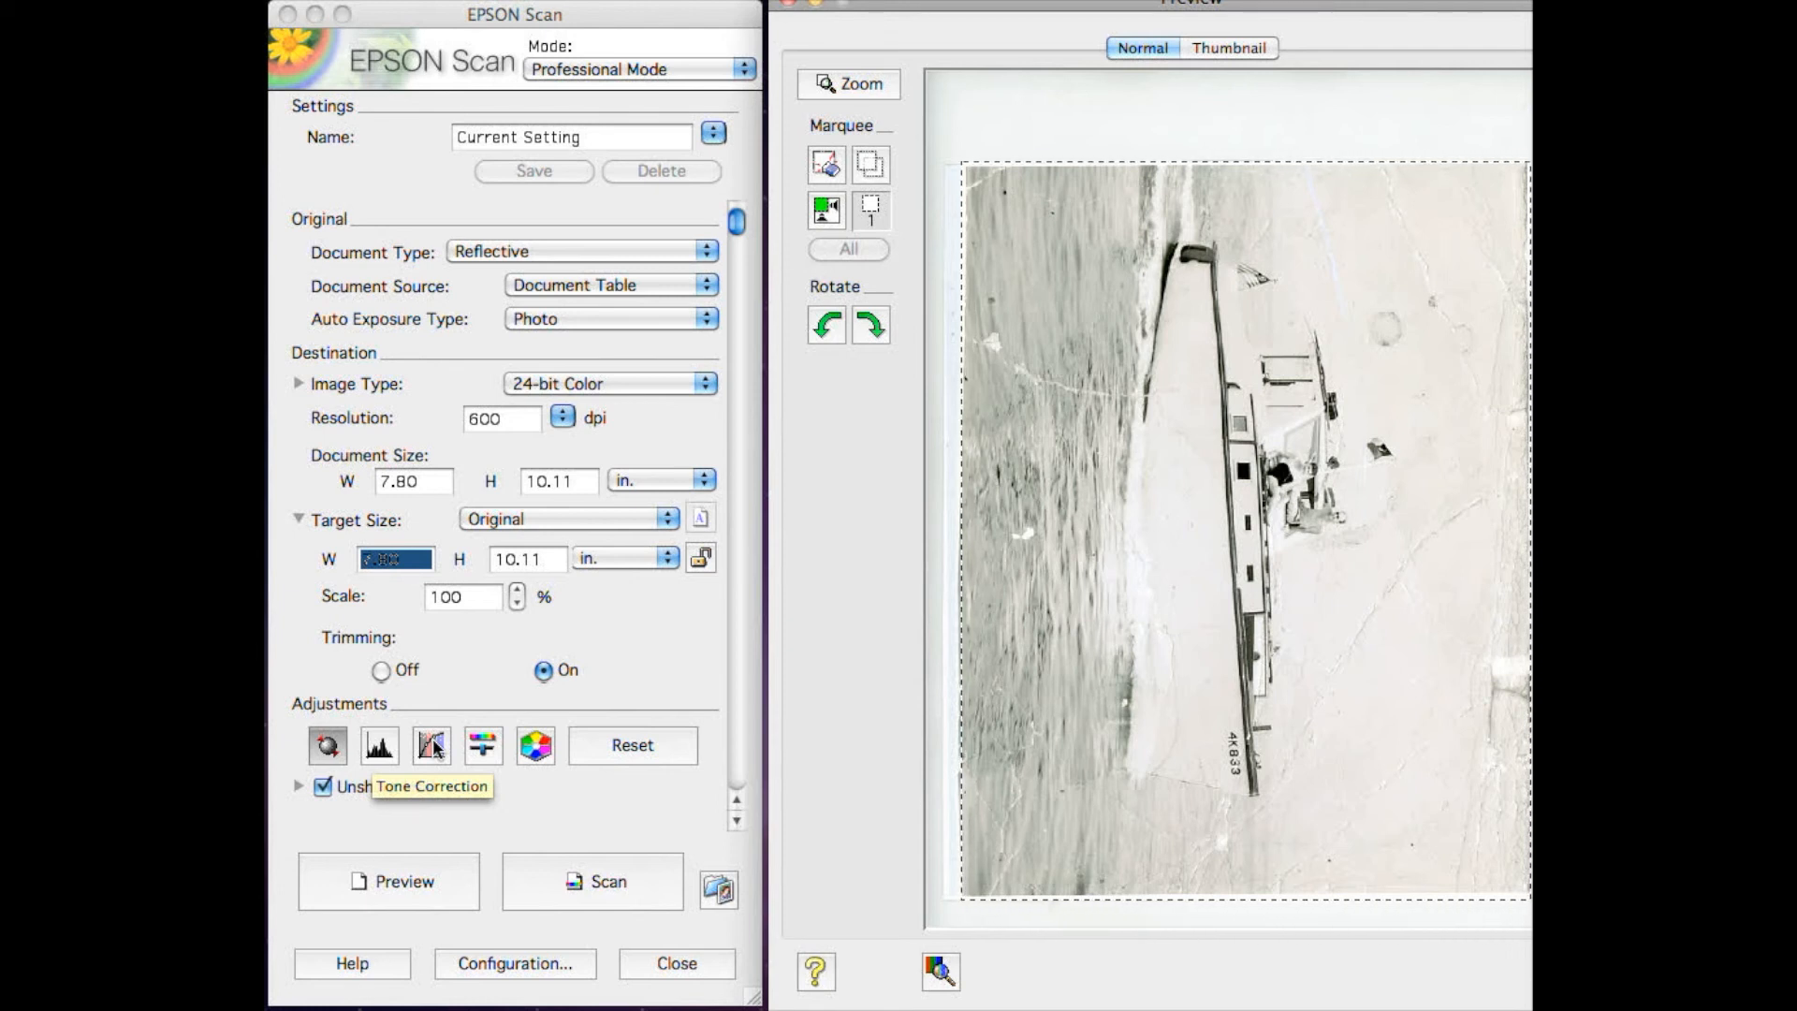
Adjust the histogram to a highlight input of 255 and a midtone of 0.87, and check the Tone Correction curve.
click(389, 751)
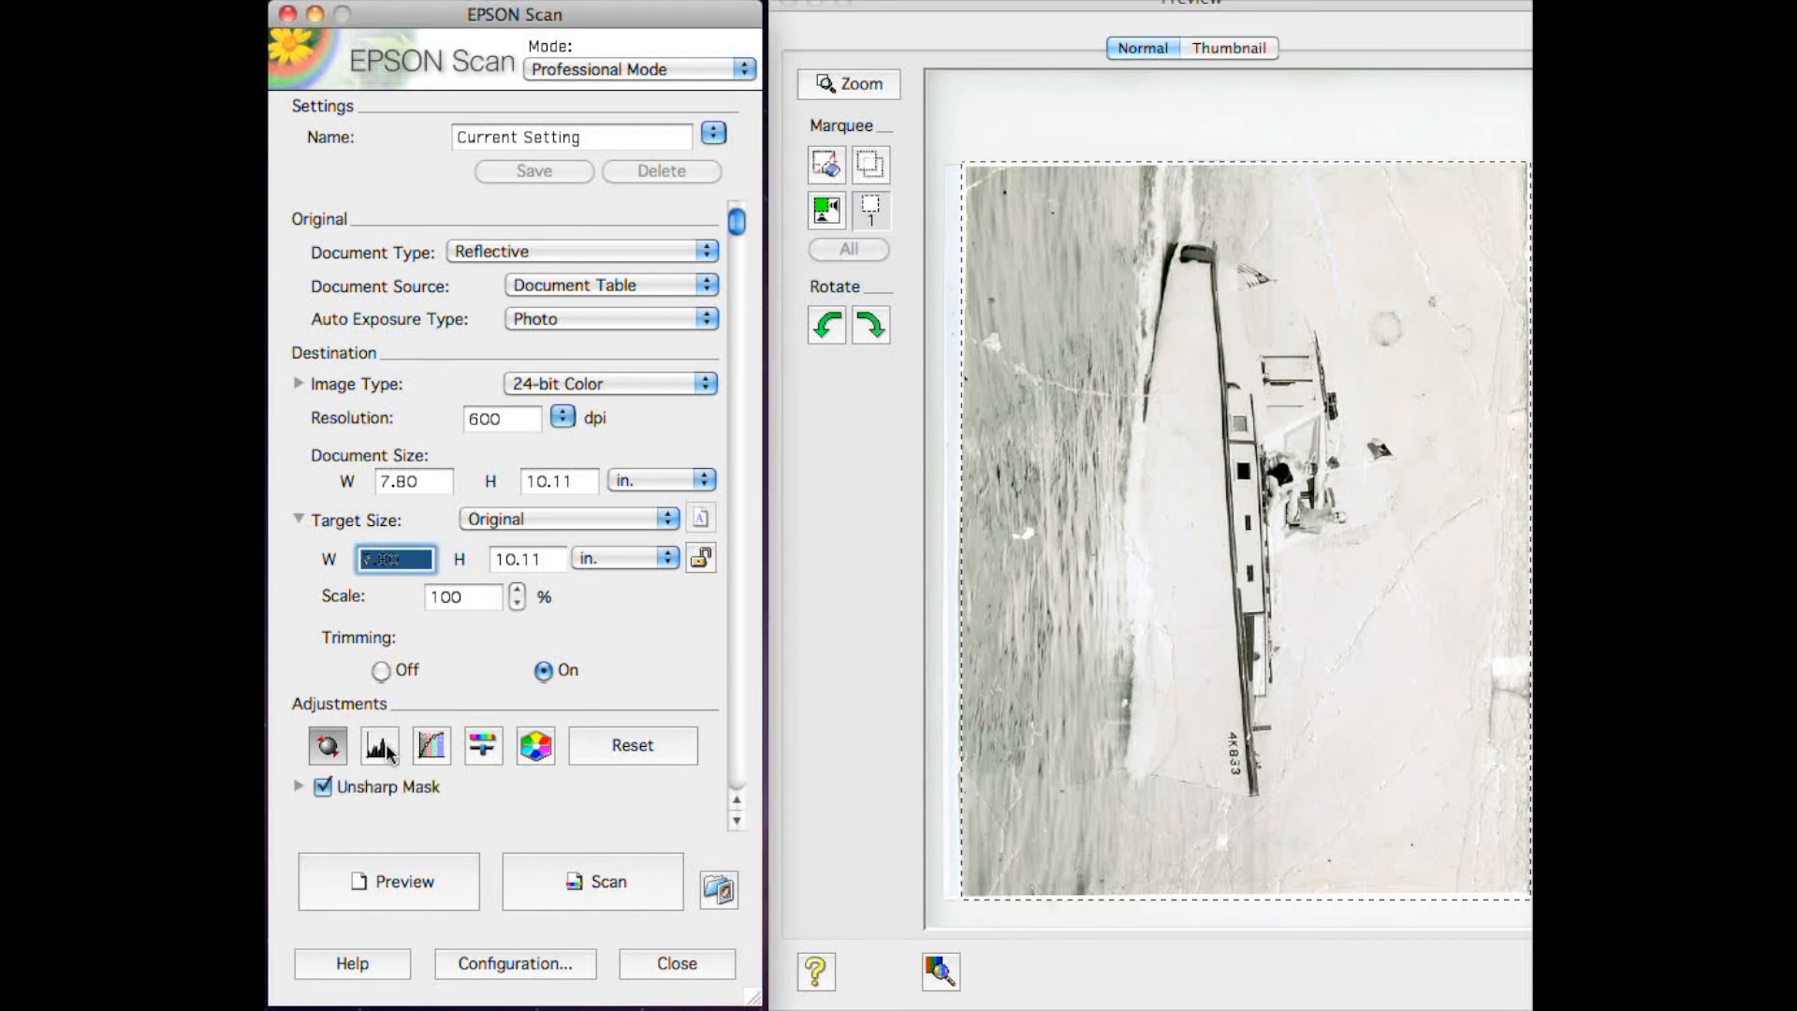
click(381, 745)
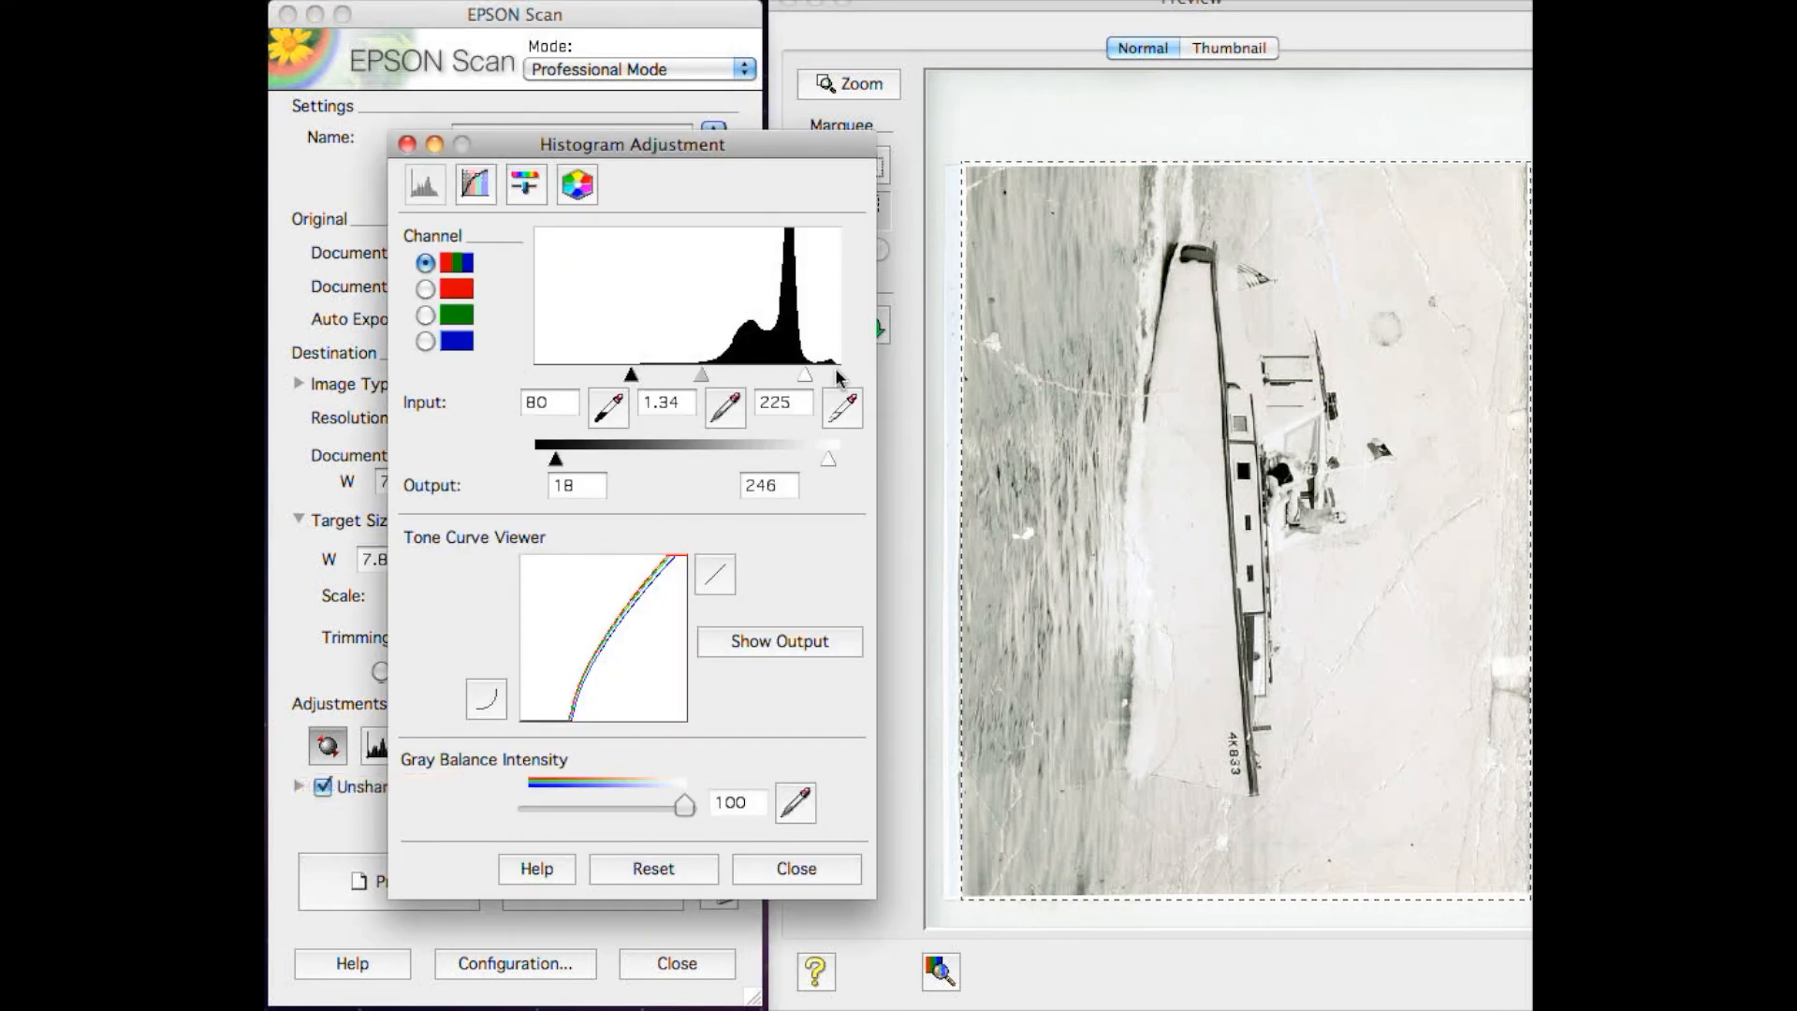
drag(805, 376, 842, 378)
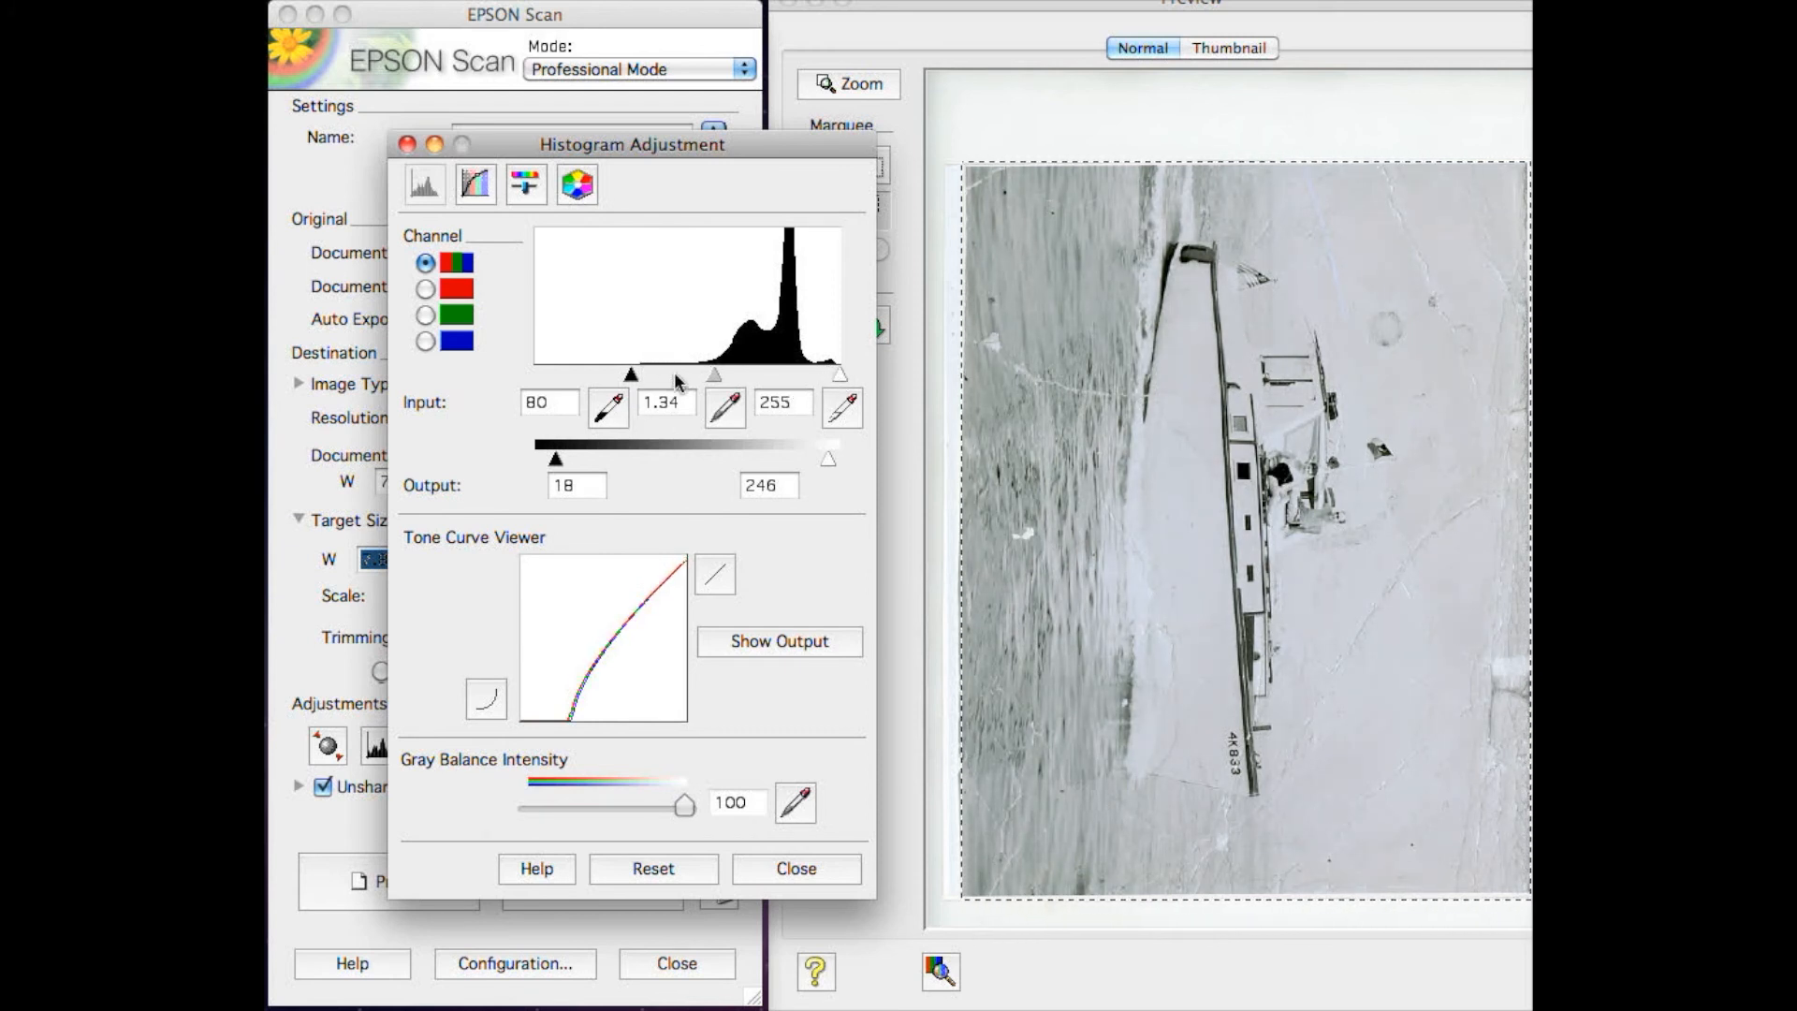
drag(714, 376, 744, 374)
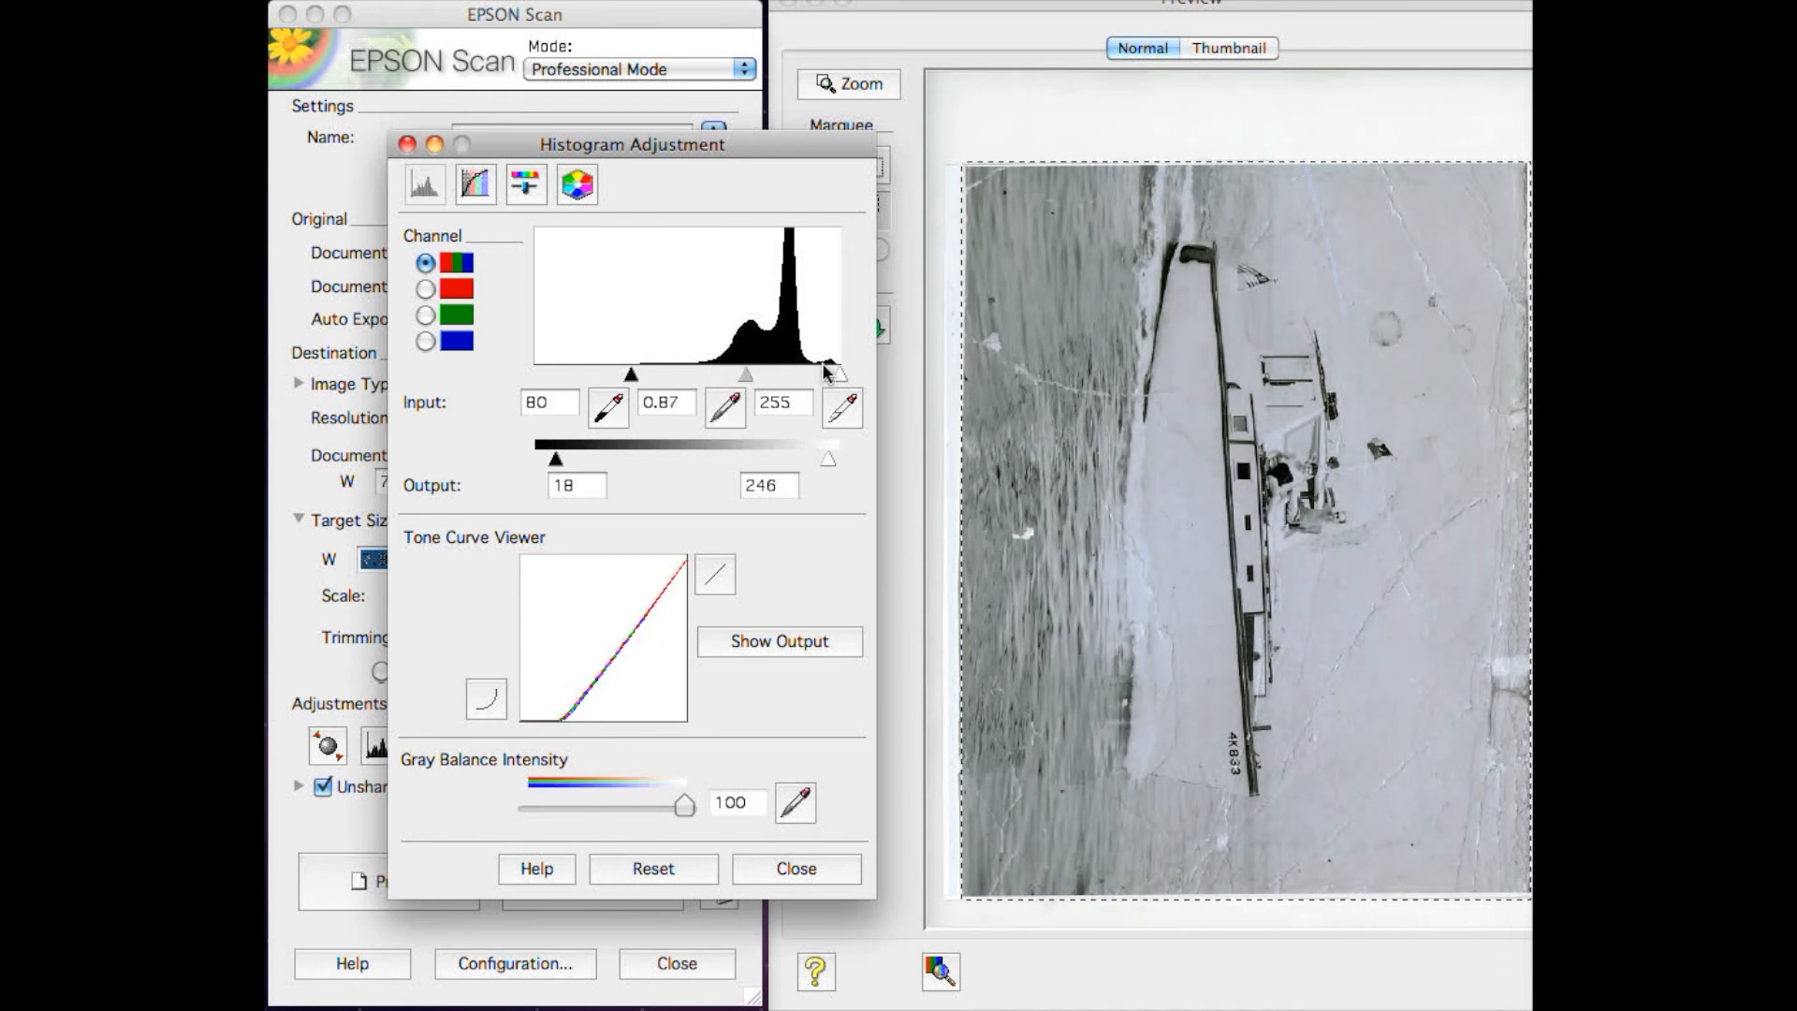
click(803, 879)
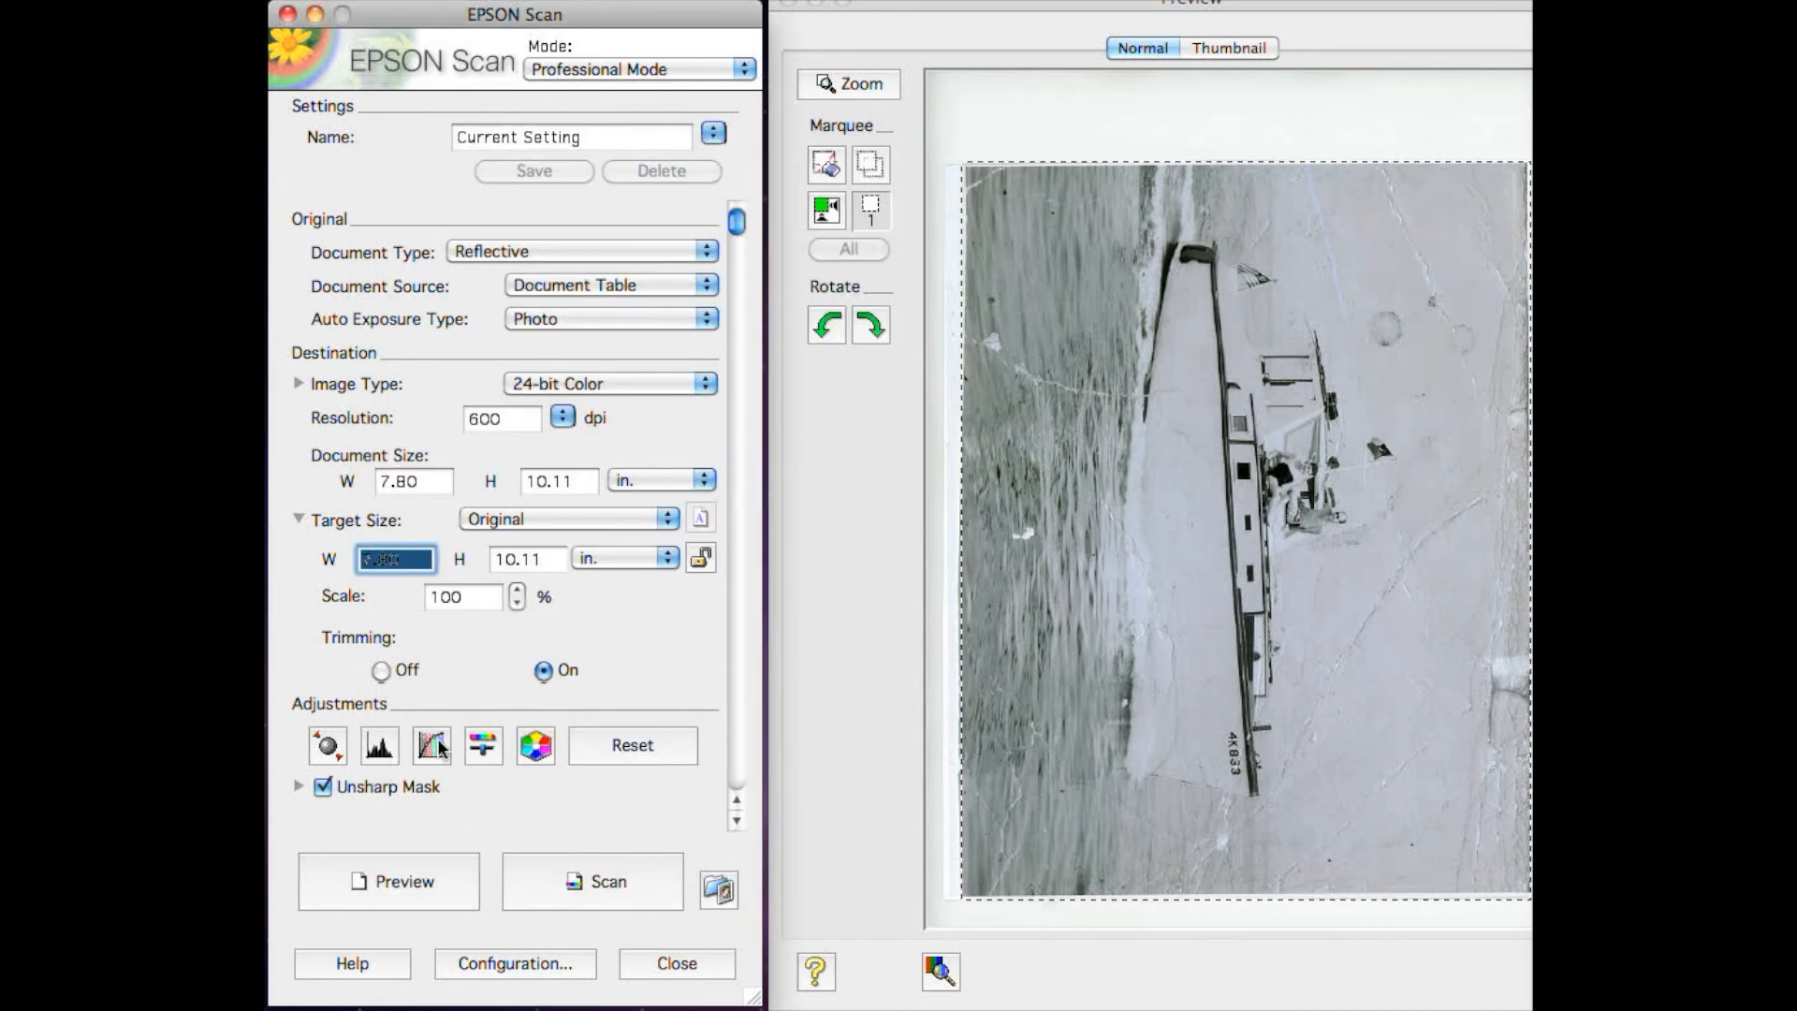
click(432, 745)
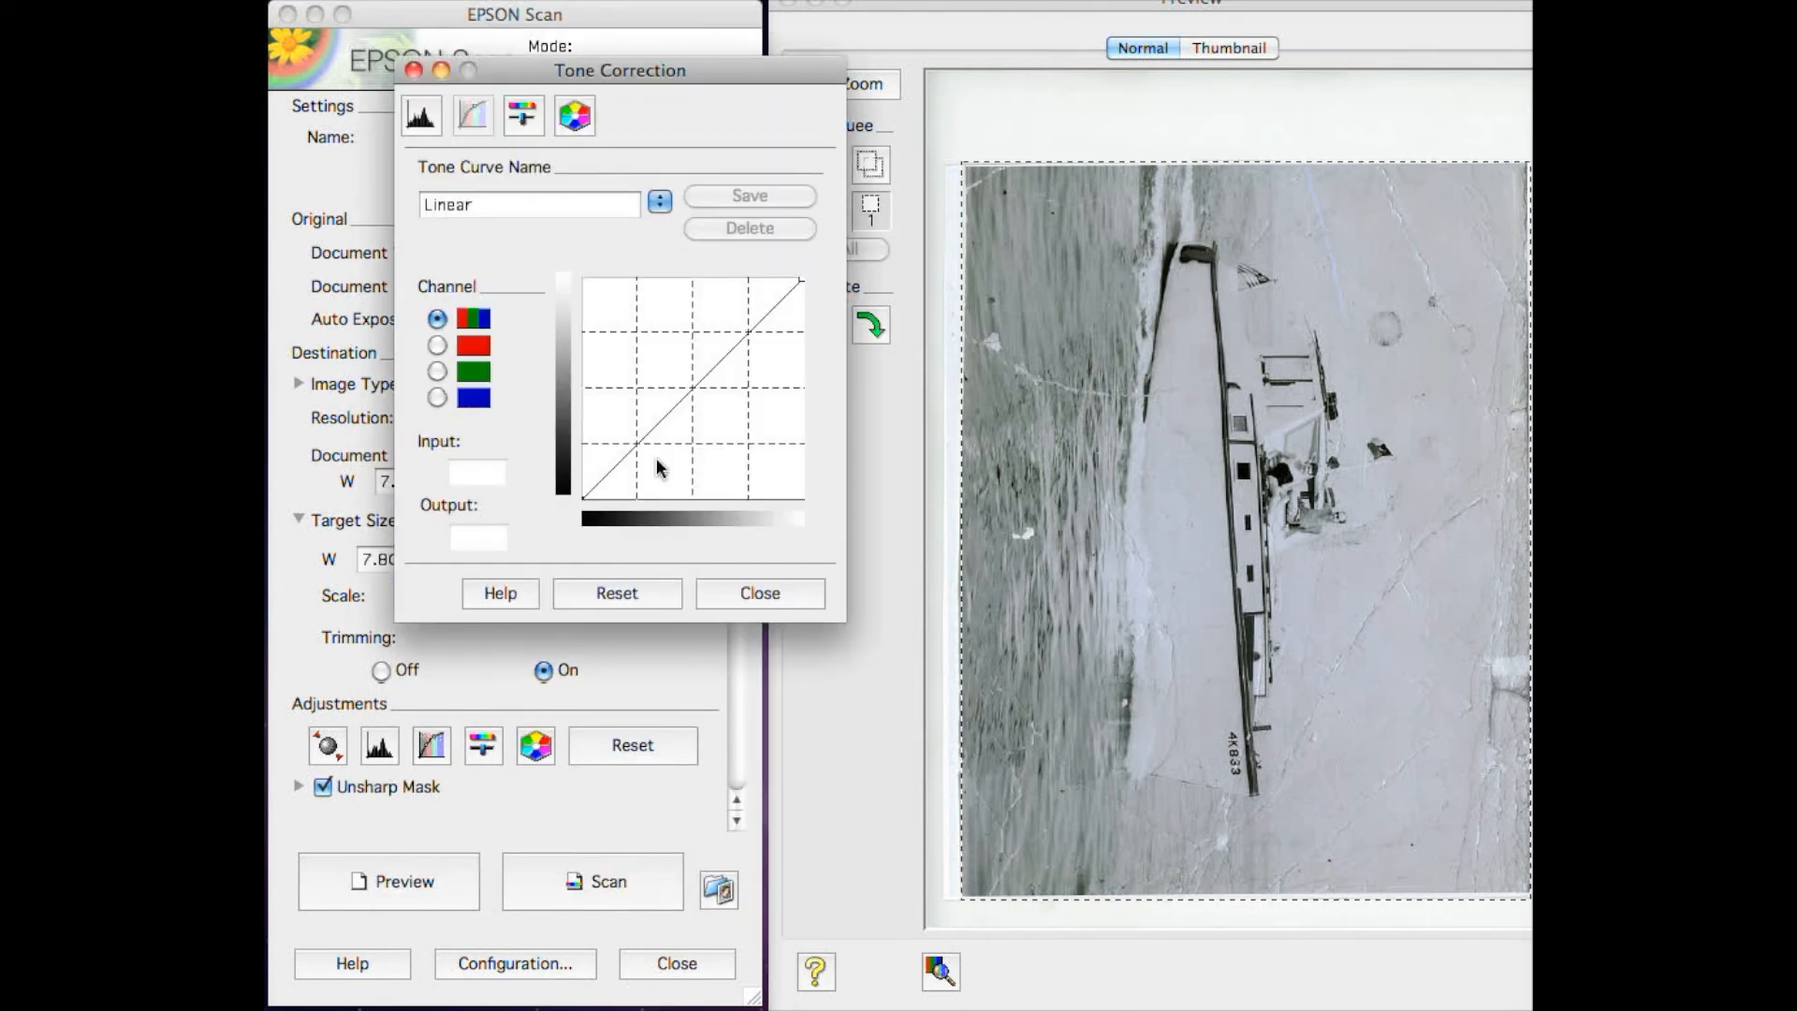
click(765, 593)
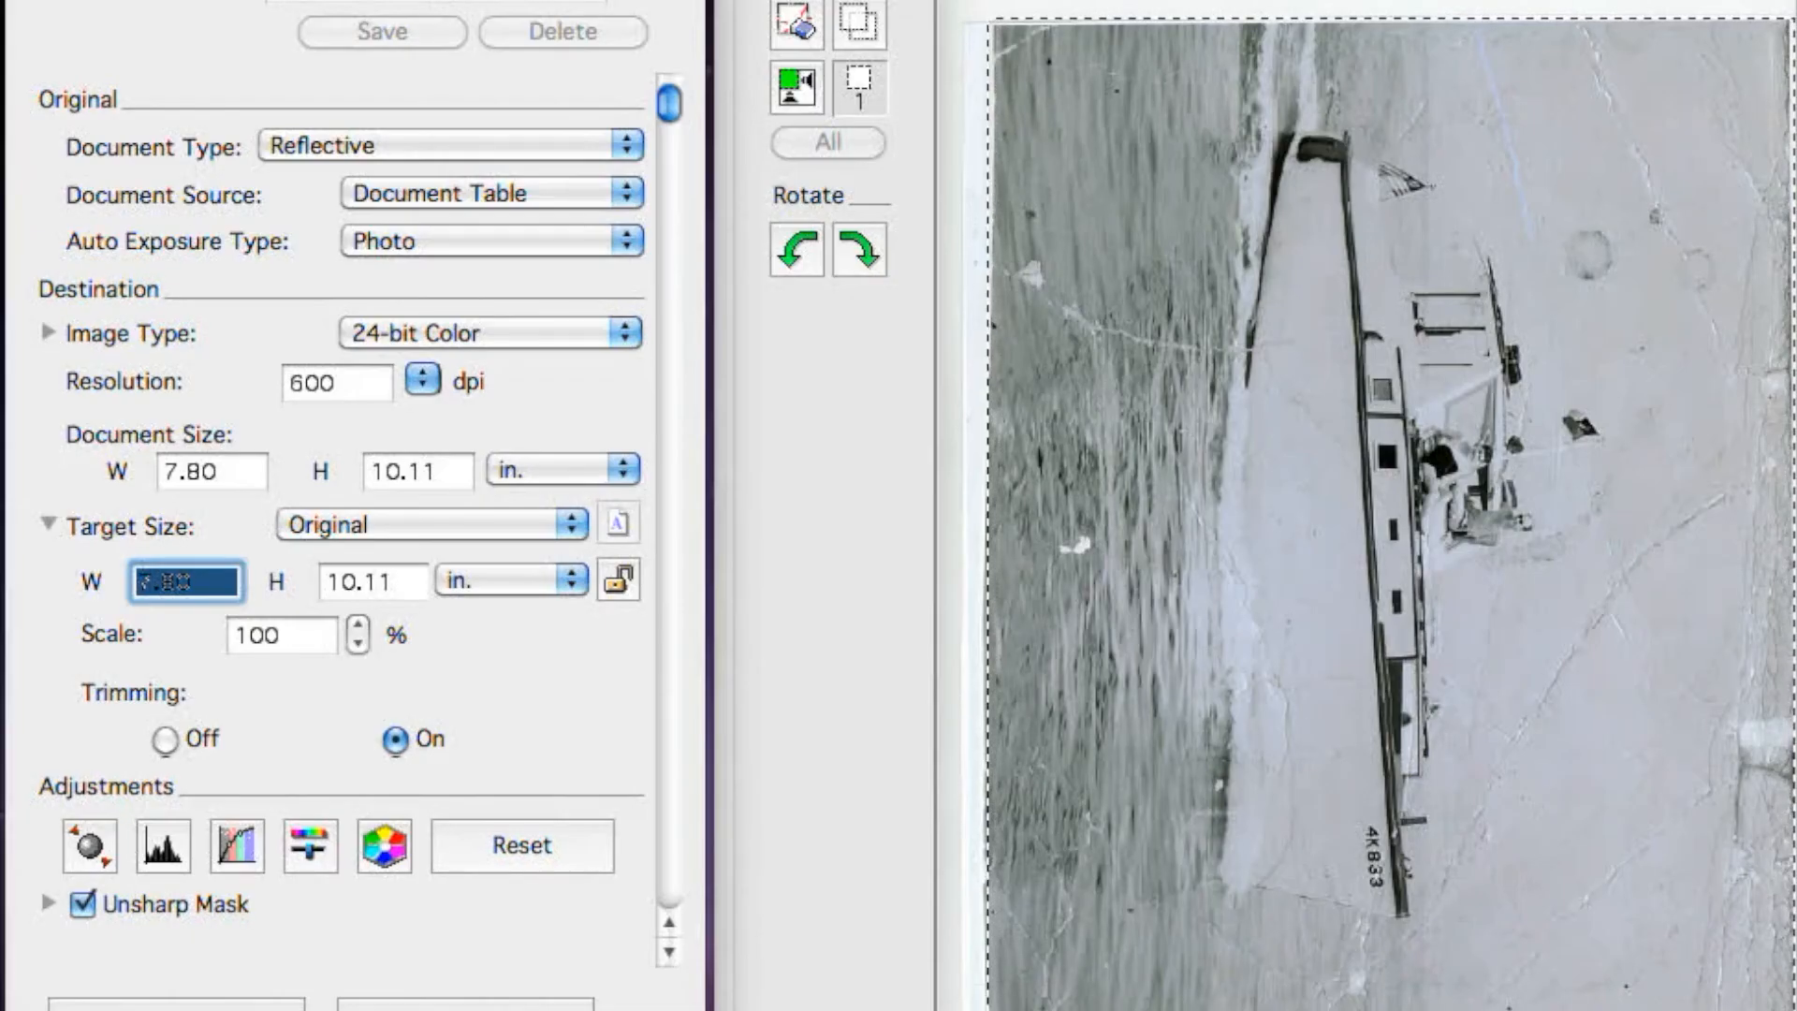
Scan the framed photo with the Desktop chosen as save folder and TIFF as the image format.
click(466, 1006)
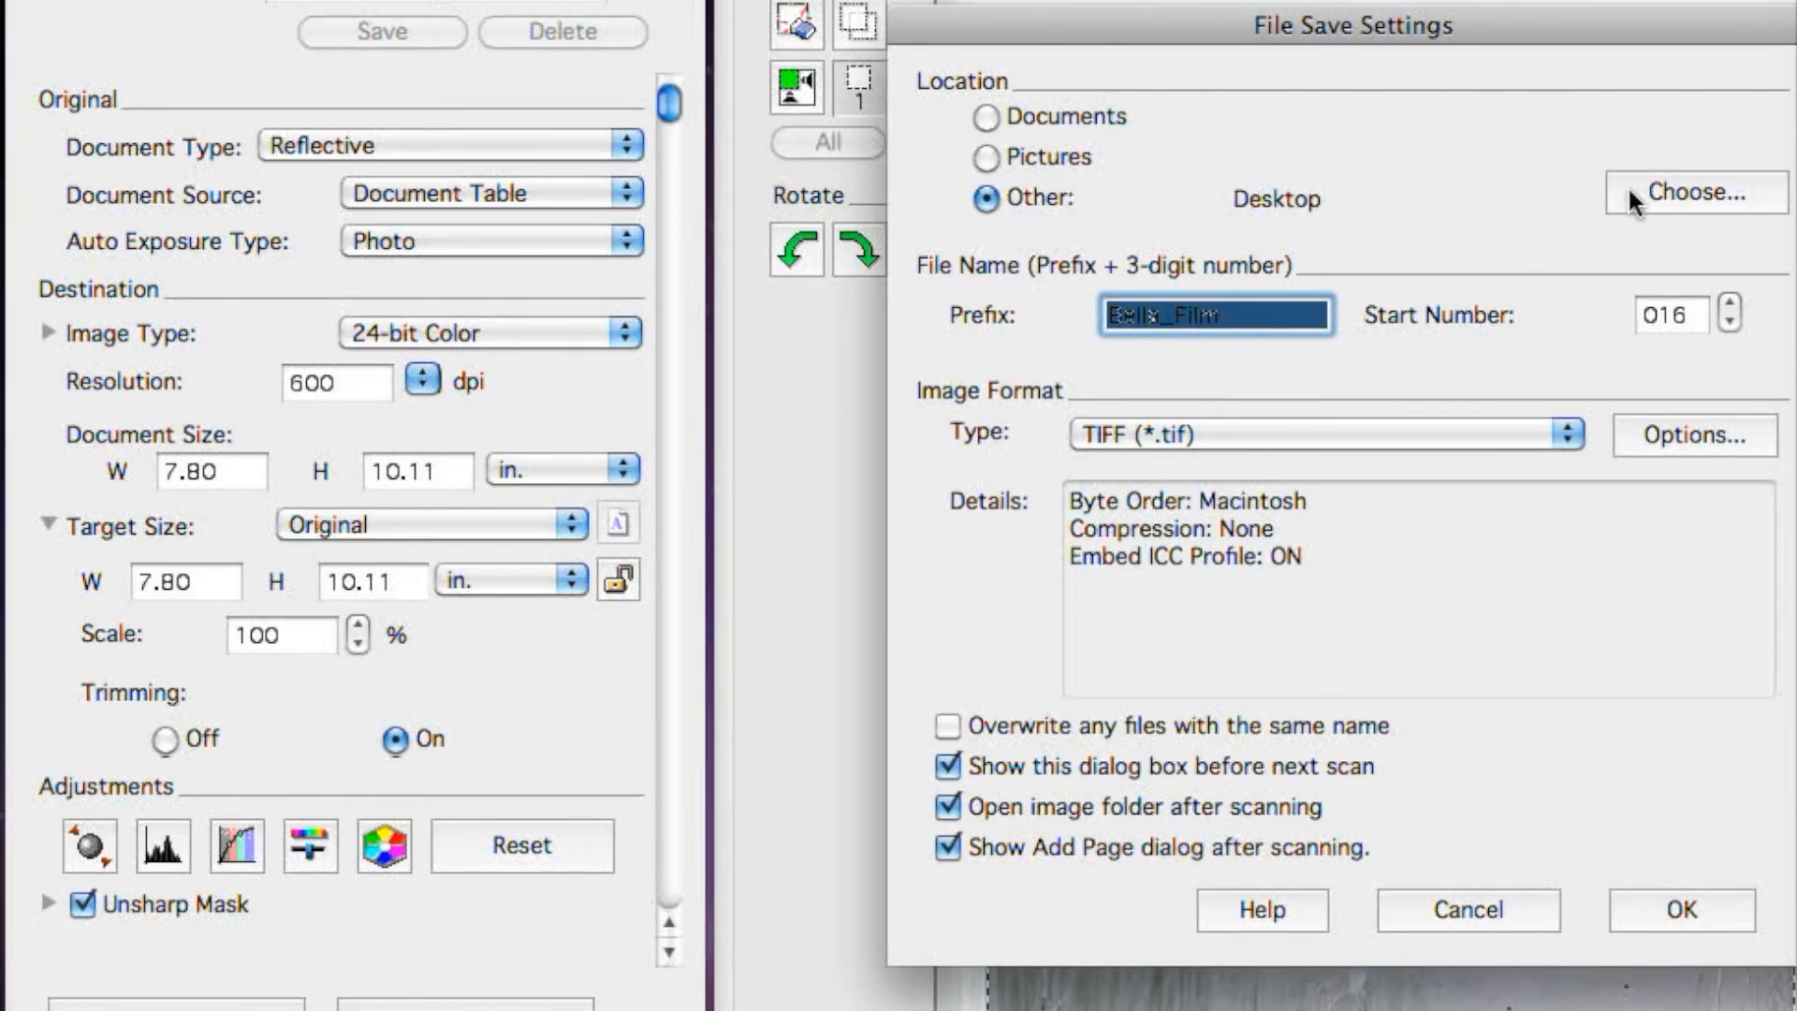
click(1654, 187)
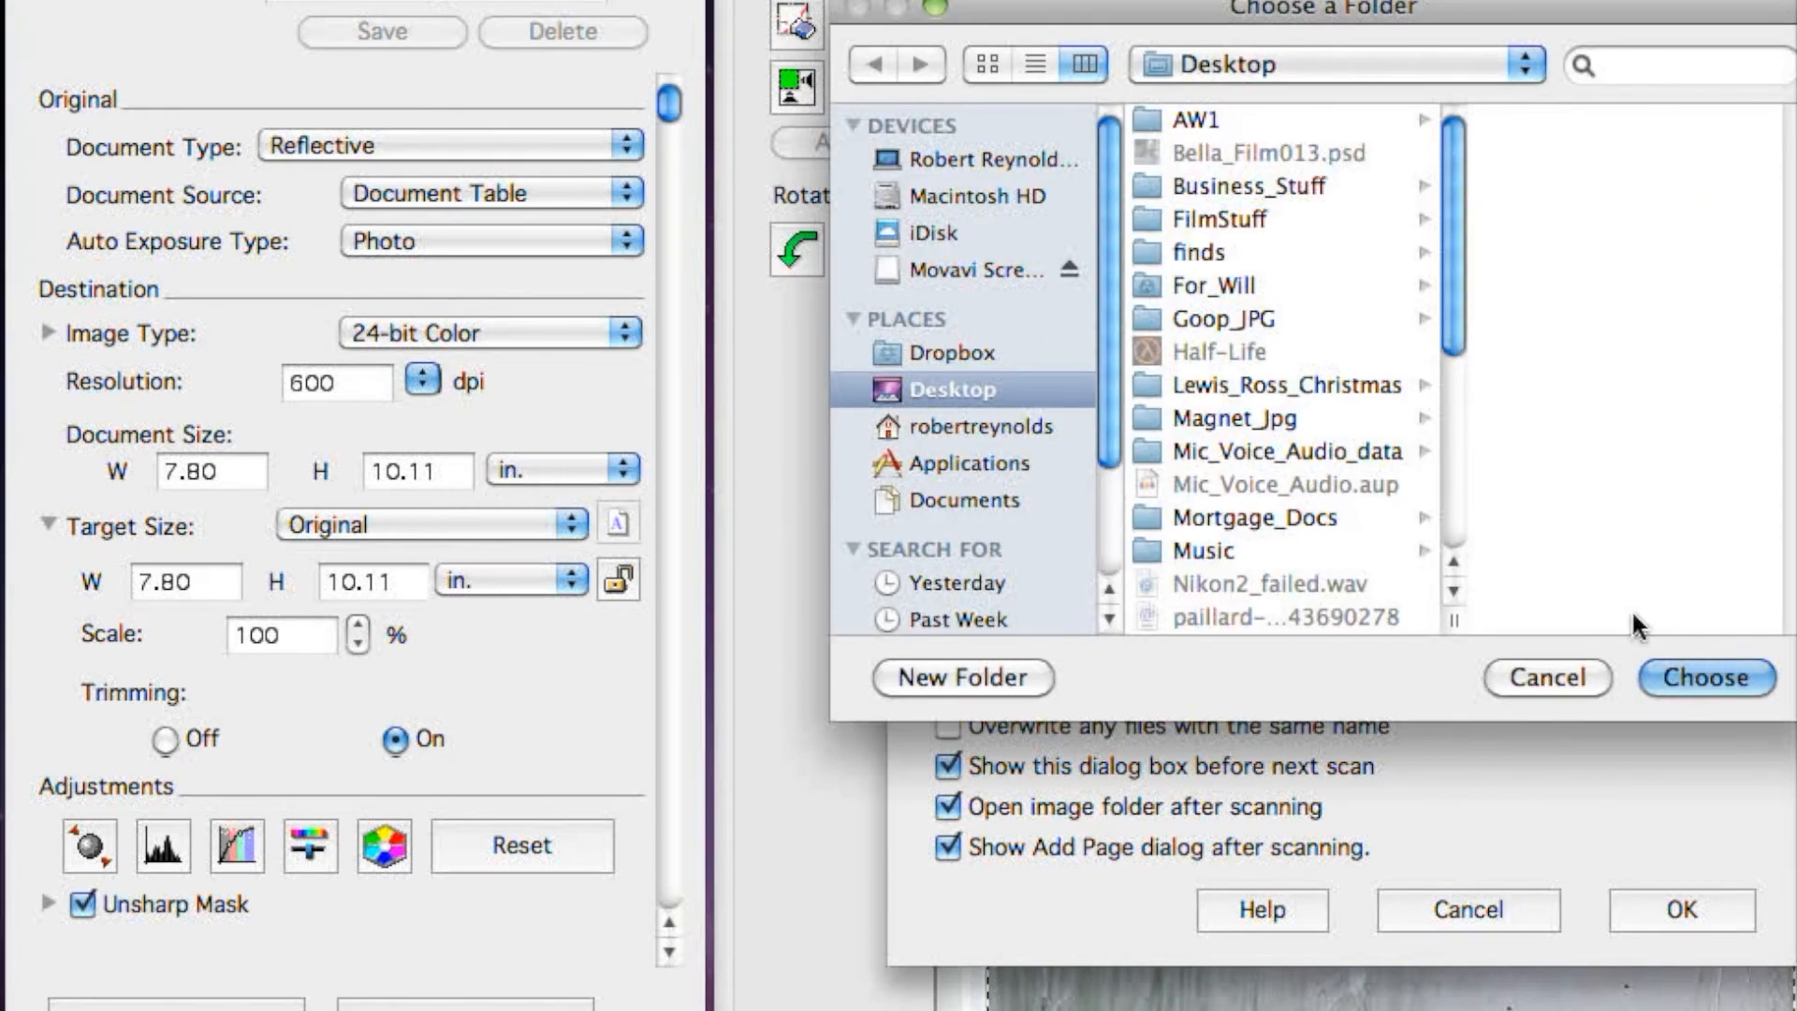
click(1711, 679)
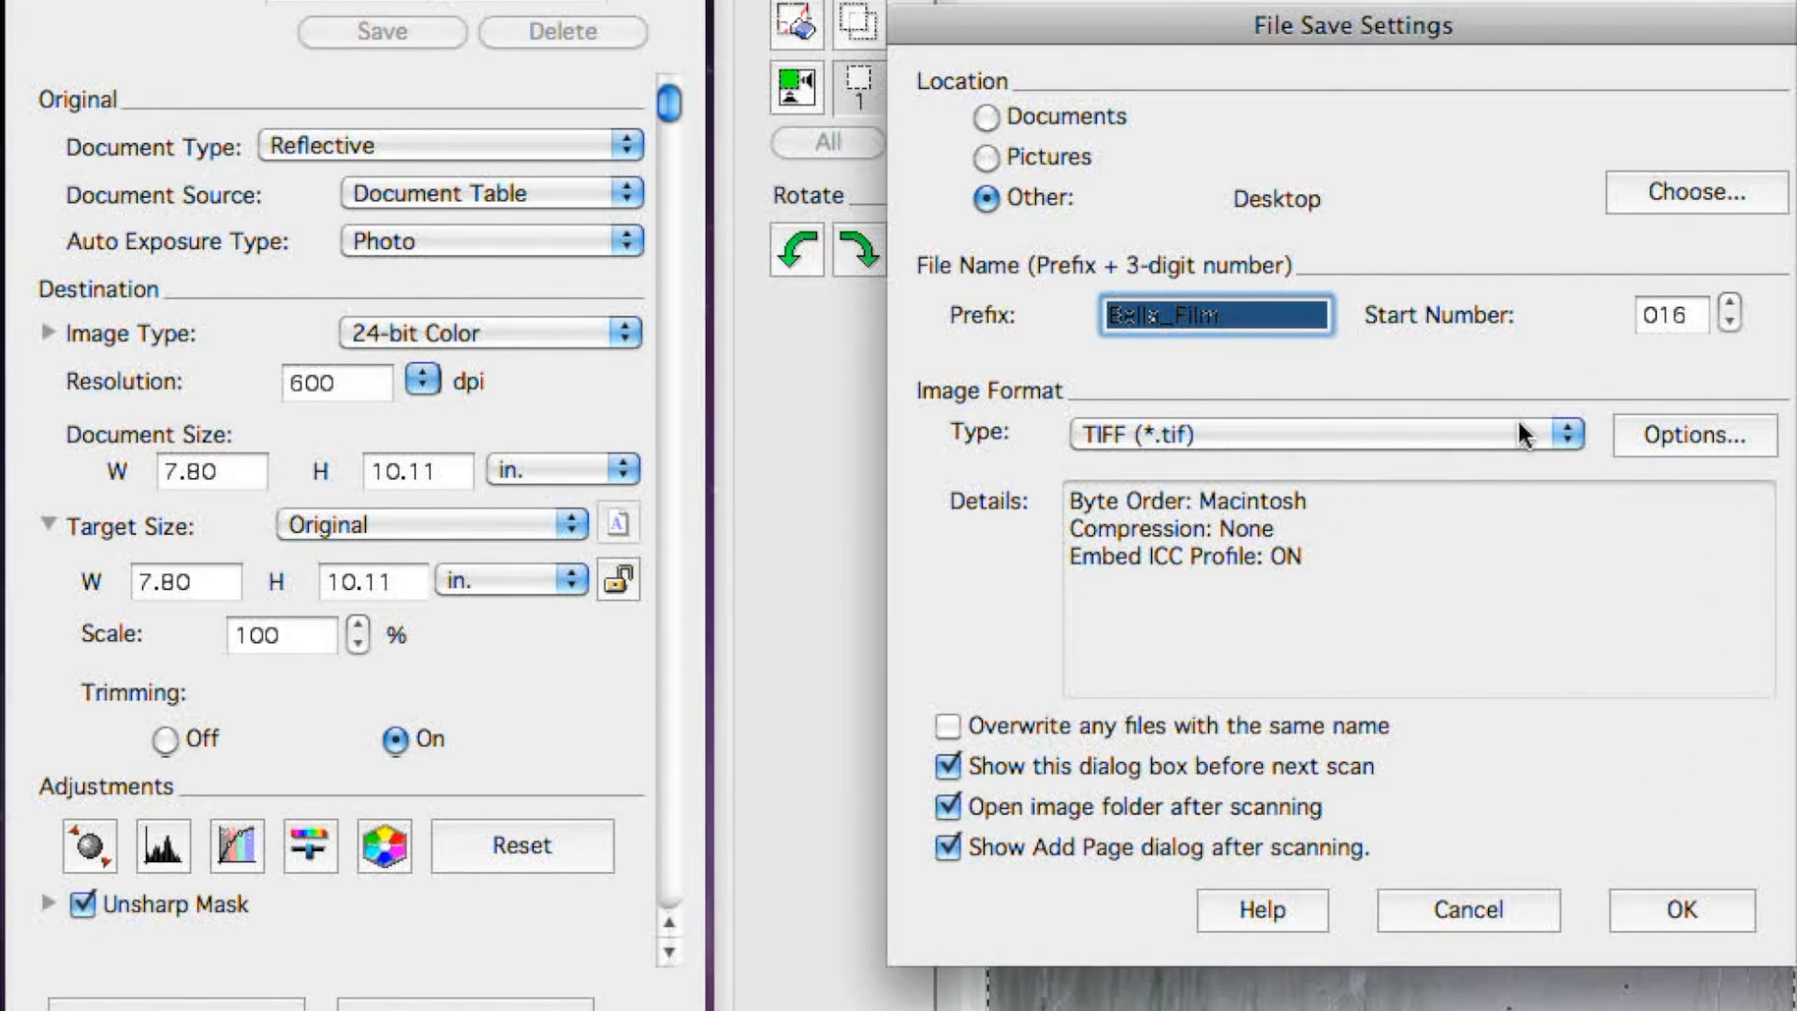
click(1643, 916)
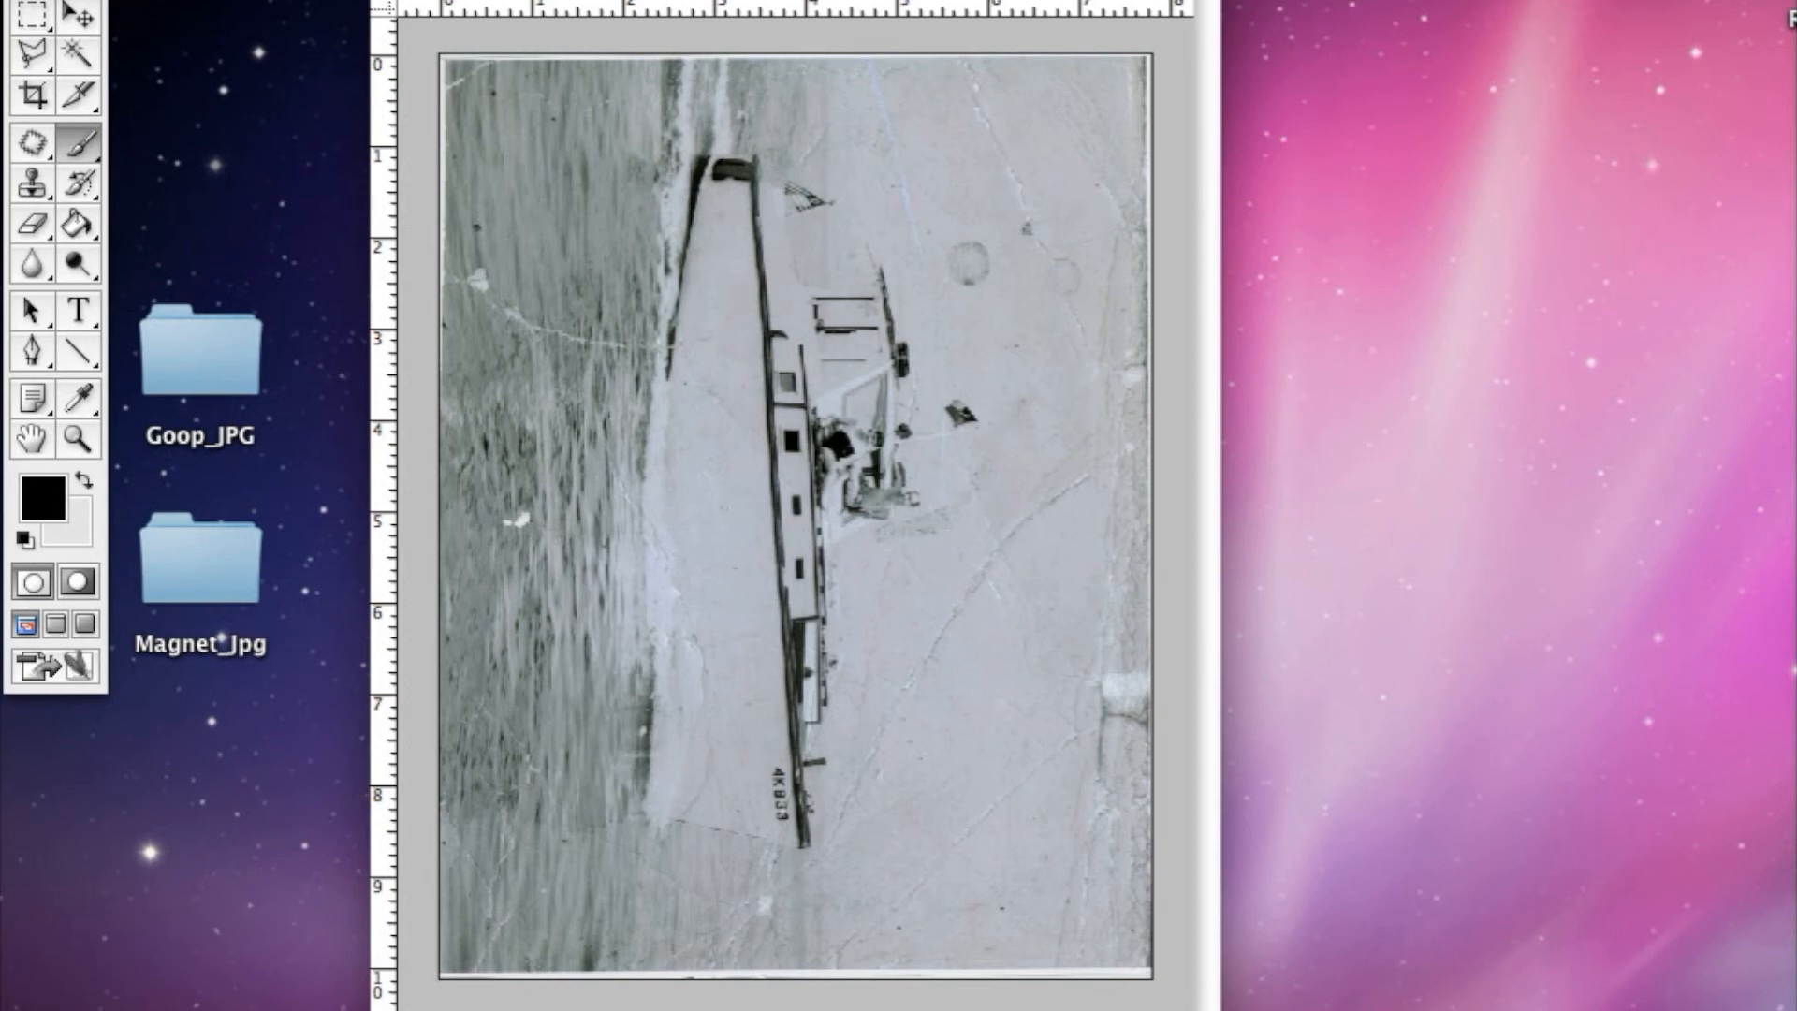
In Photoshop, rotate the scanned photo's canvas 90° CCW and widen and reposition the document window to show the whole image.
click(451, 1)
mouse_move(512, 221)
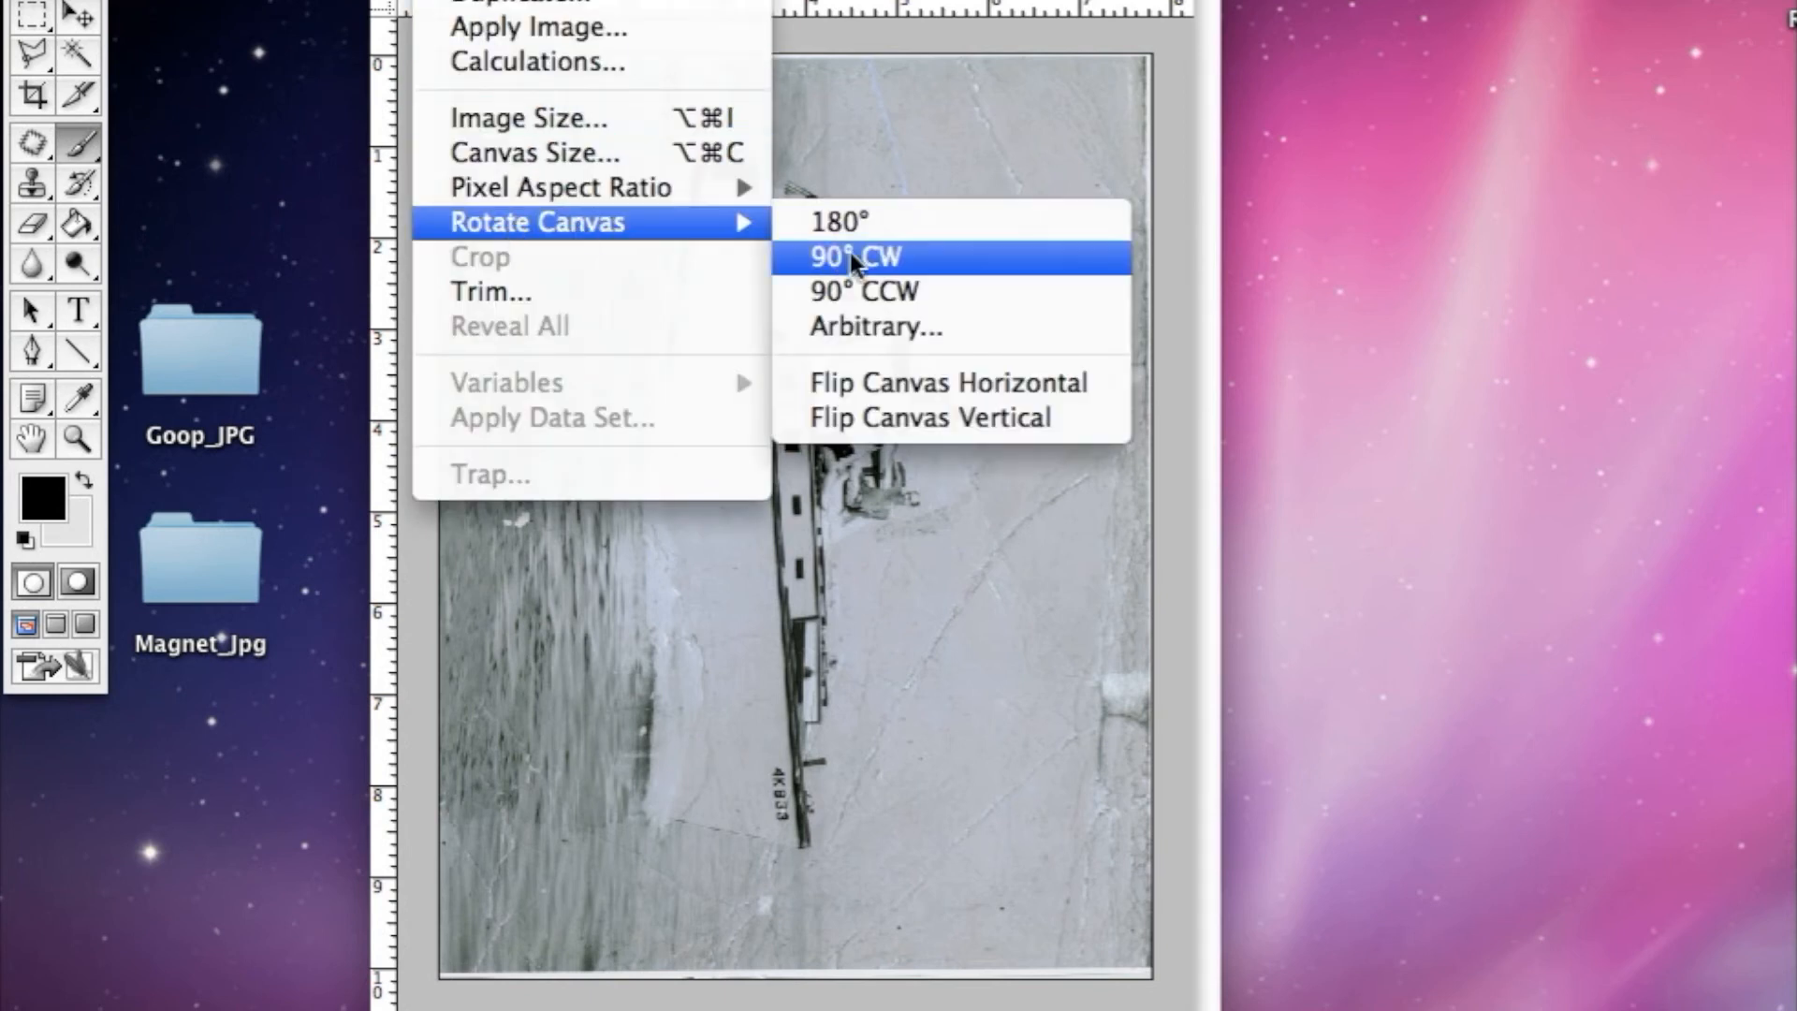
click(889, 286)
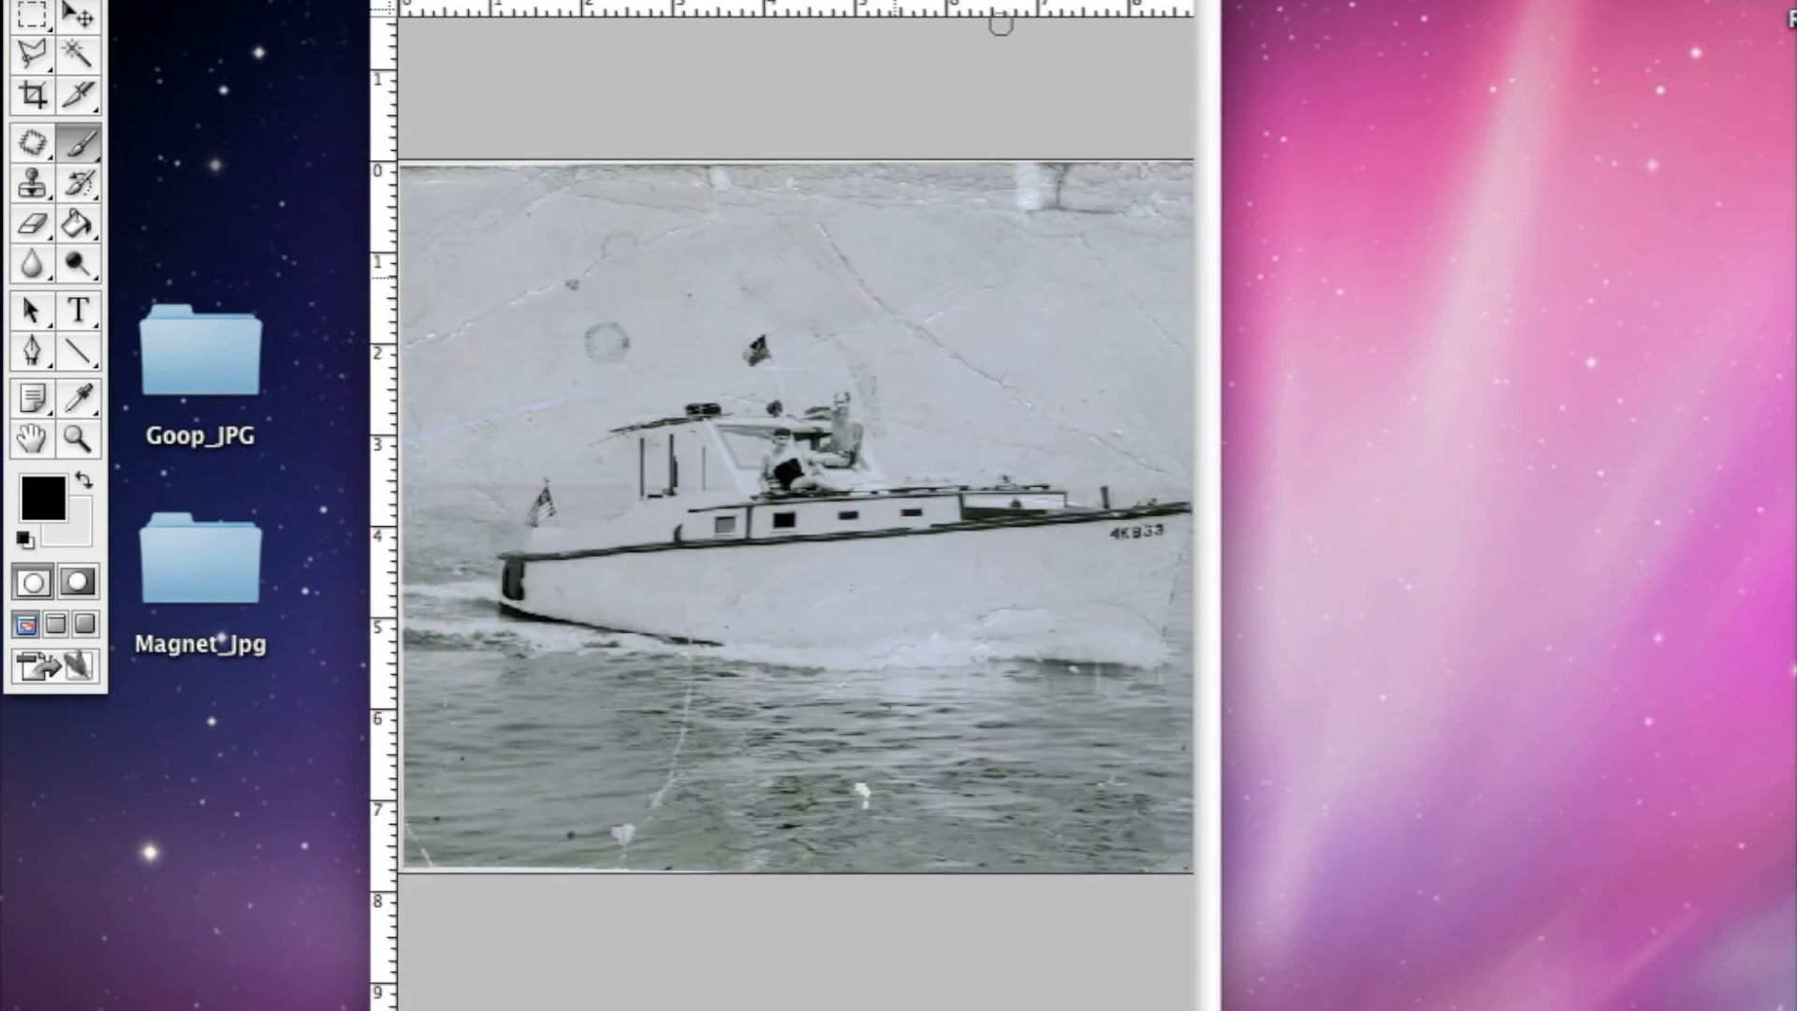
drag(1212, 1010, 1573, 1010)
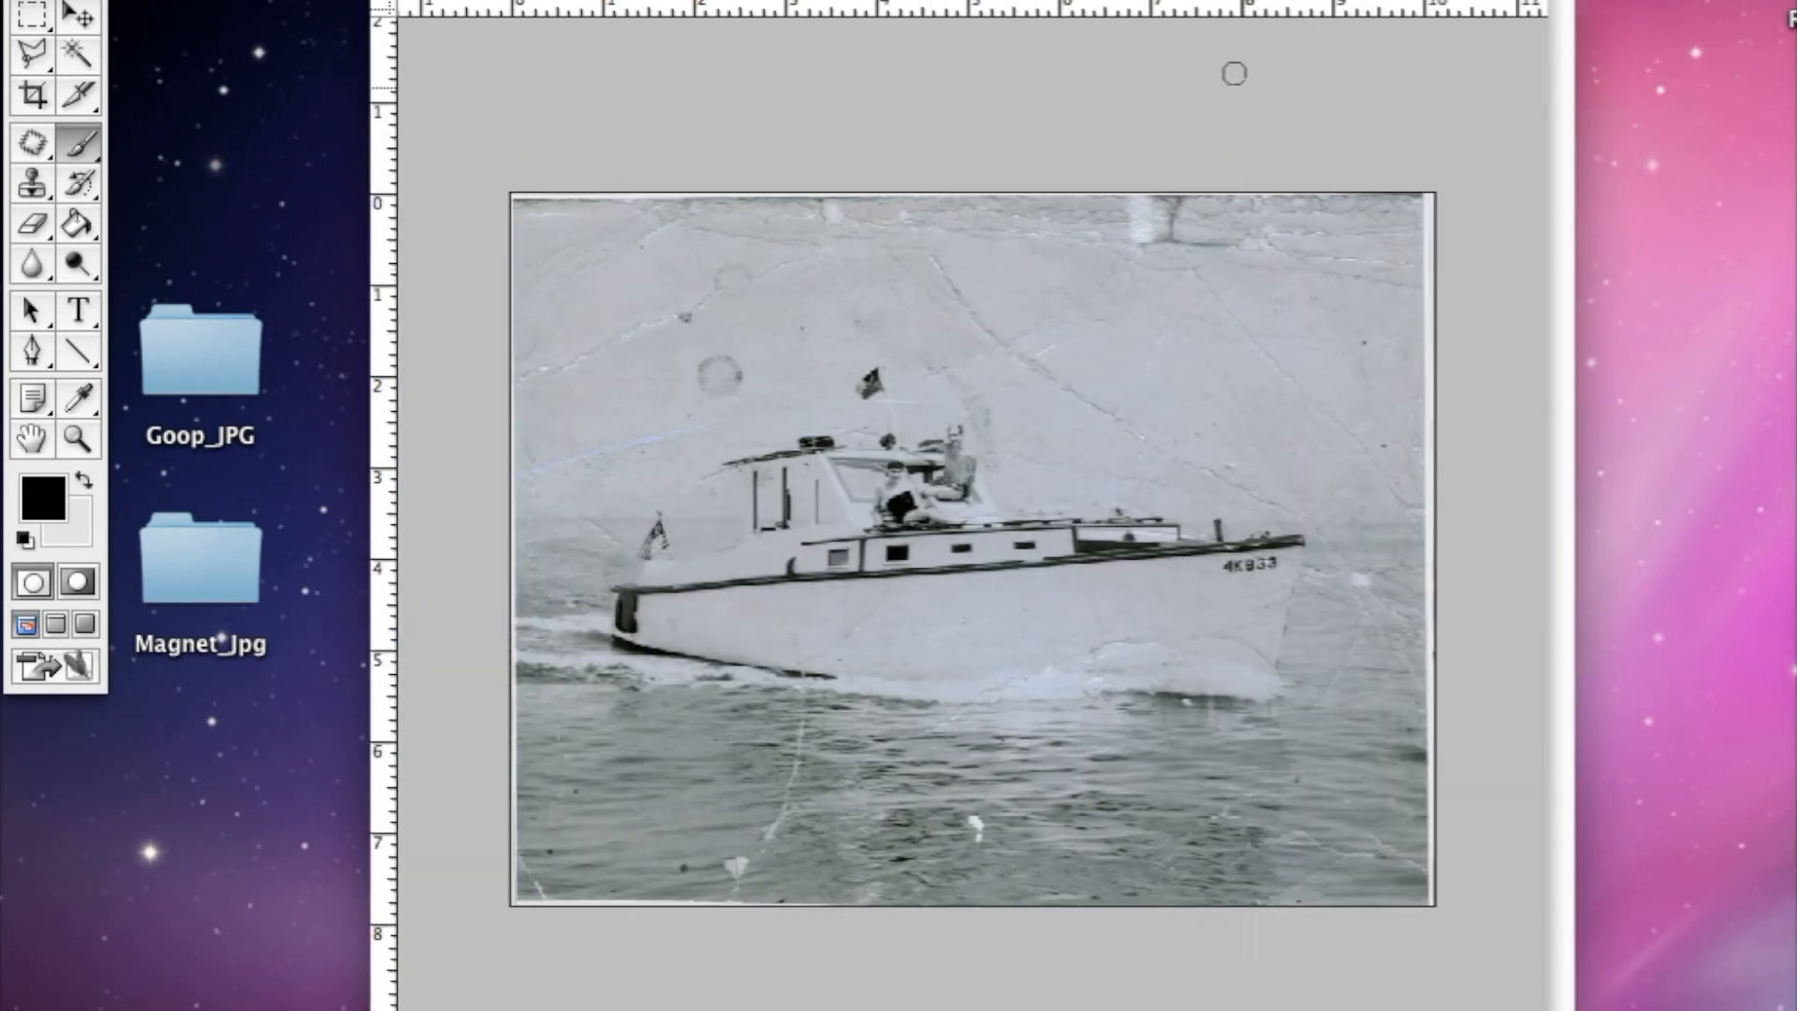
drag(1231, 4, 978, 4)
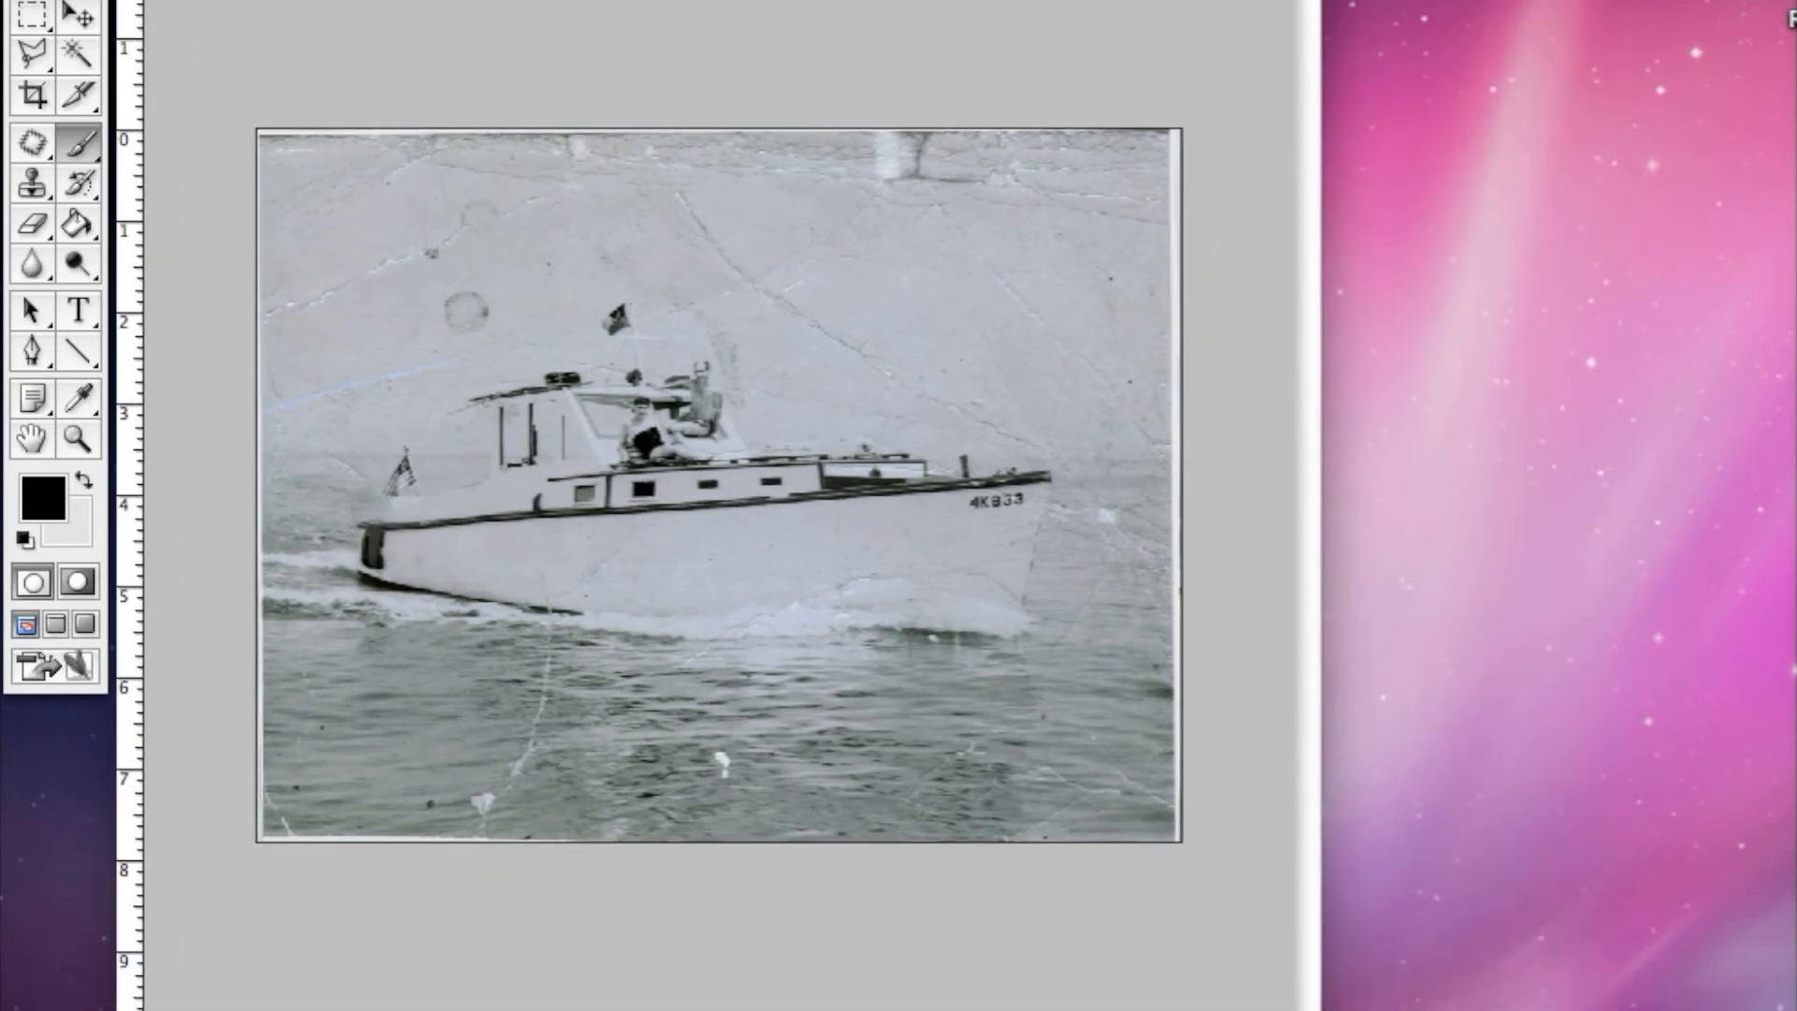
Examine the photo up close across the sky, boat and water for creases, stains and scratches.
key(super+equal)
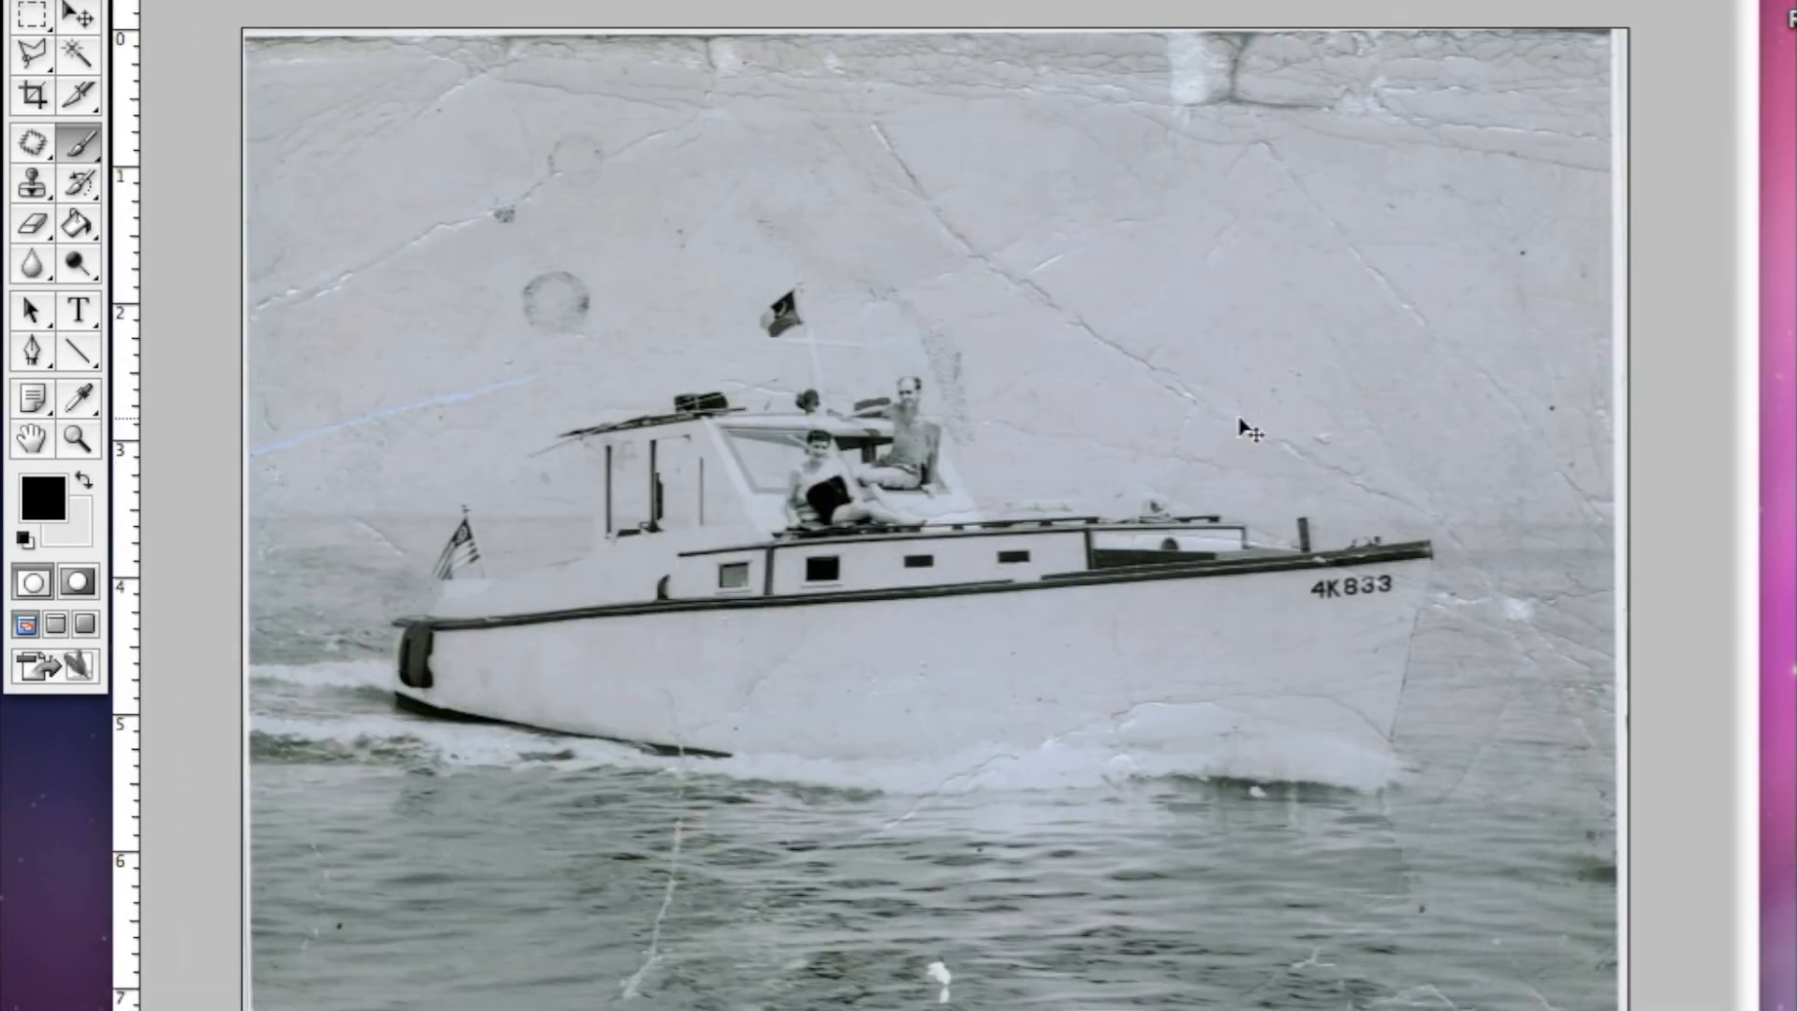
key(super+equal)
key(super+equal)
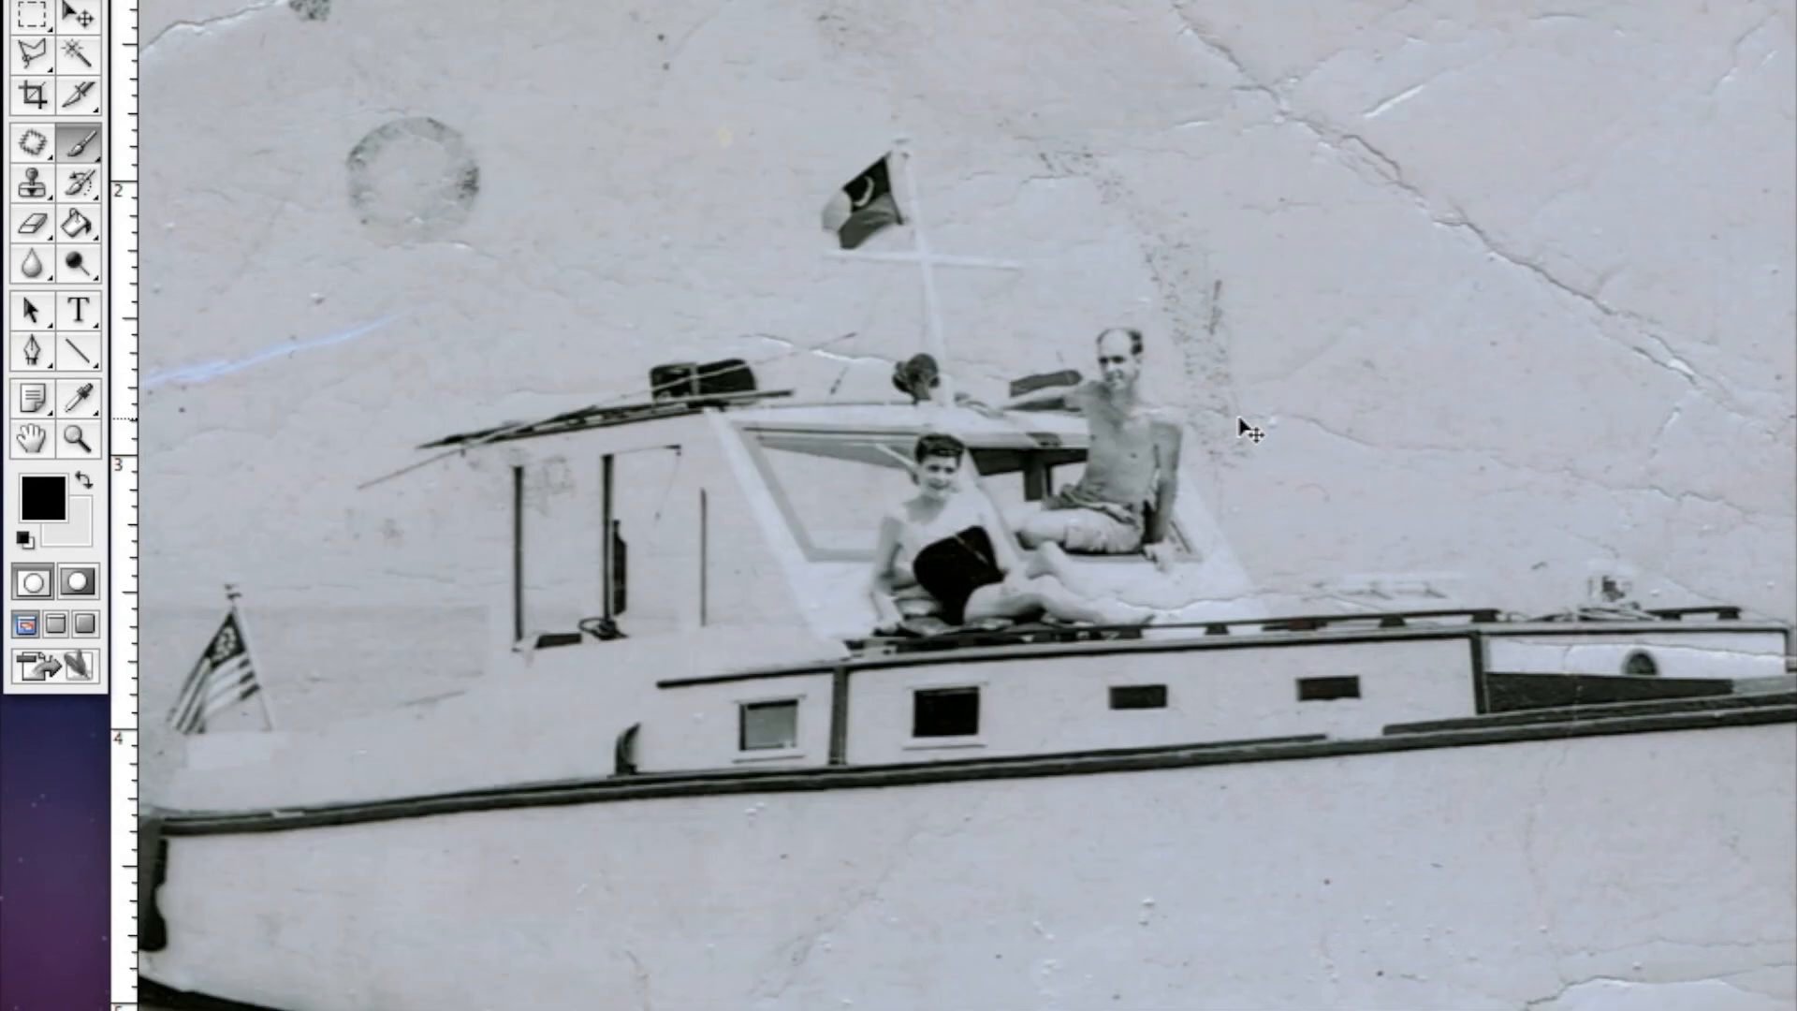
drag(1263, 374, 960, 716)
drag(494, 741, 446, 739)
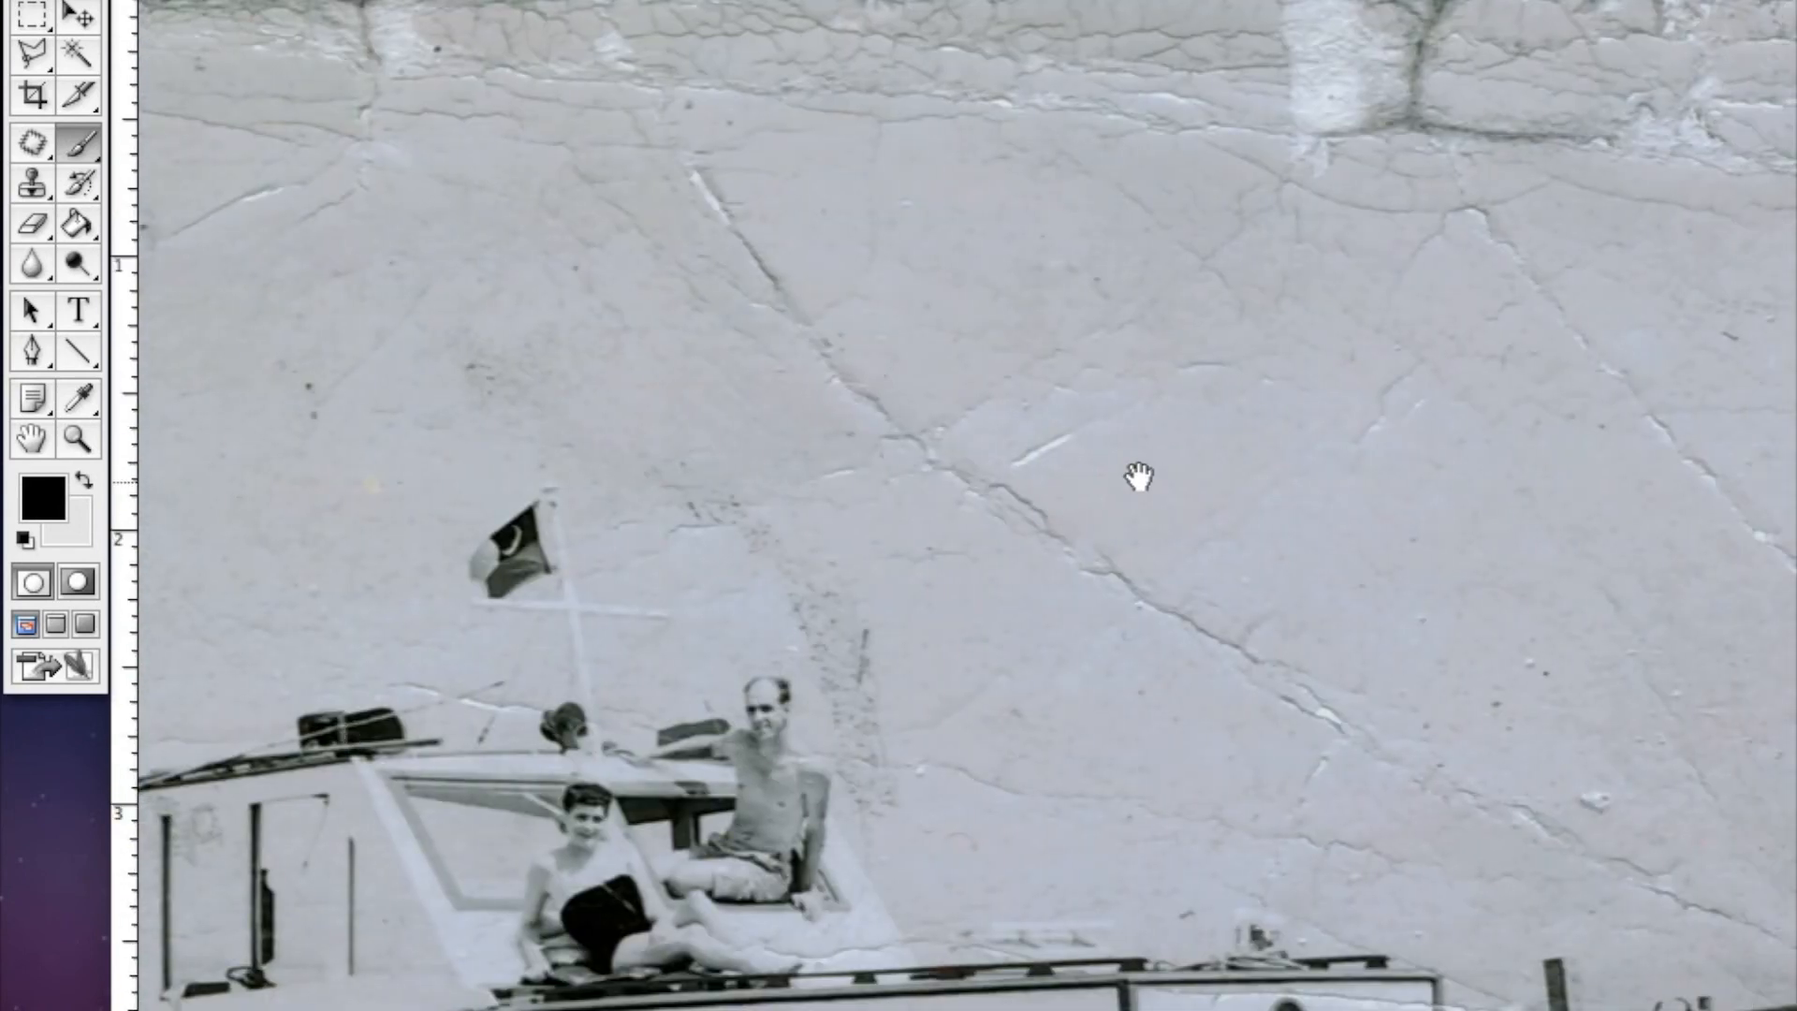
scroll(1019, 759, down, 5)
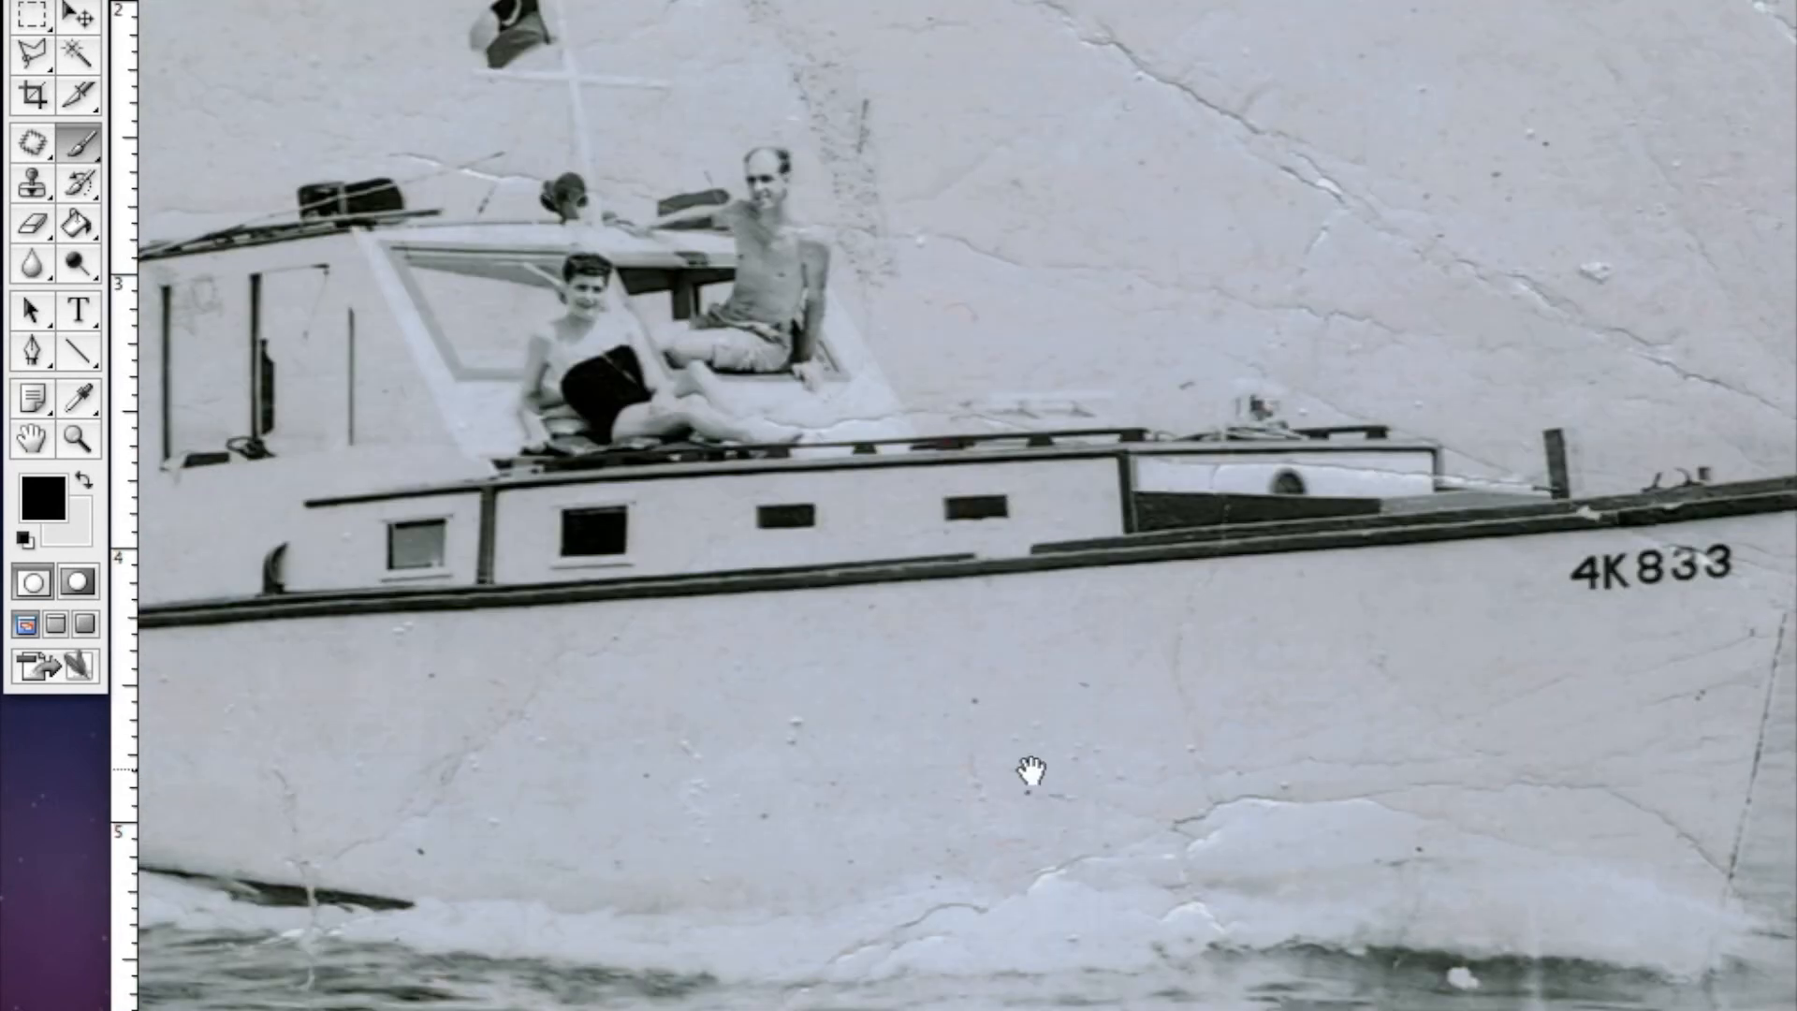
scroll(1030, 468, down, 2)
drag(1030, 122, 1046, 72)
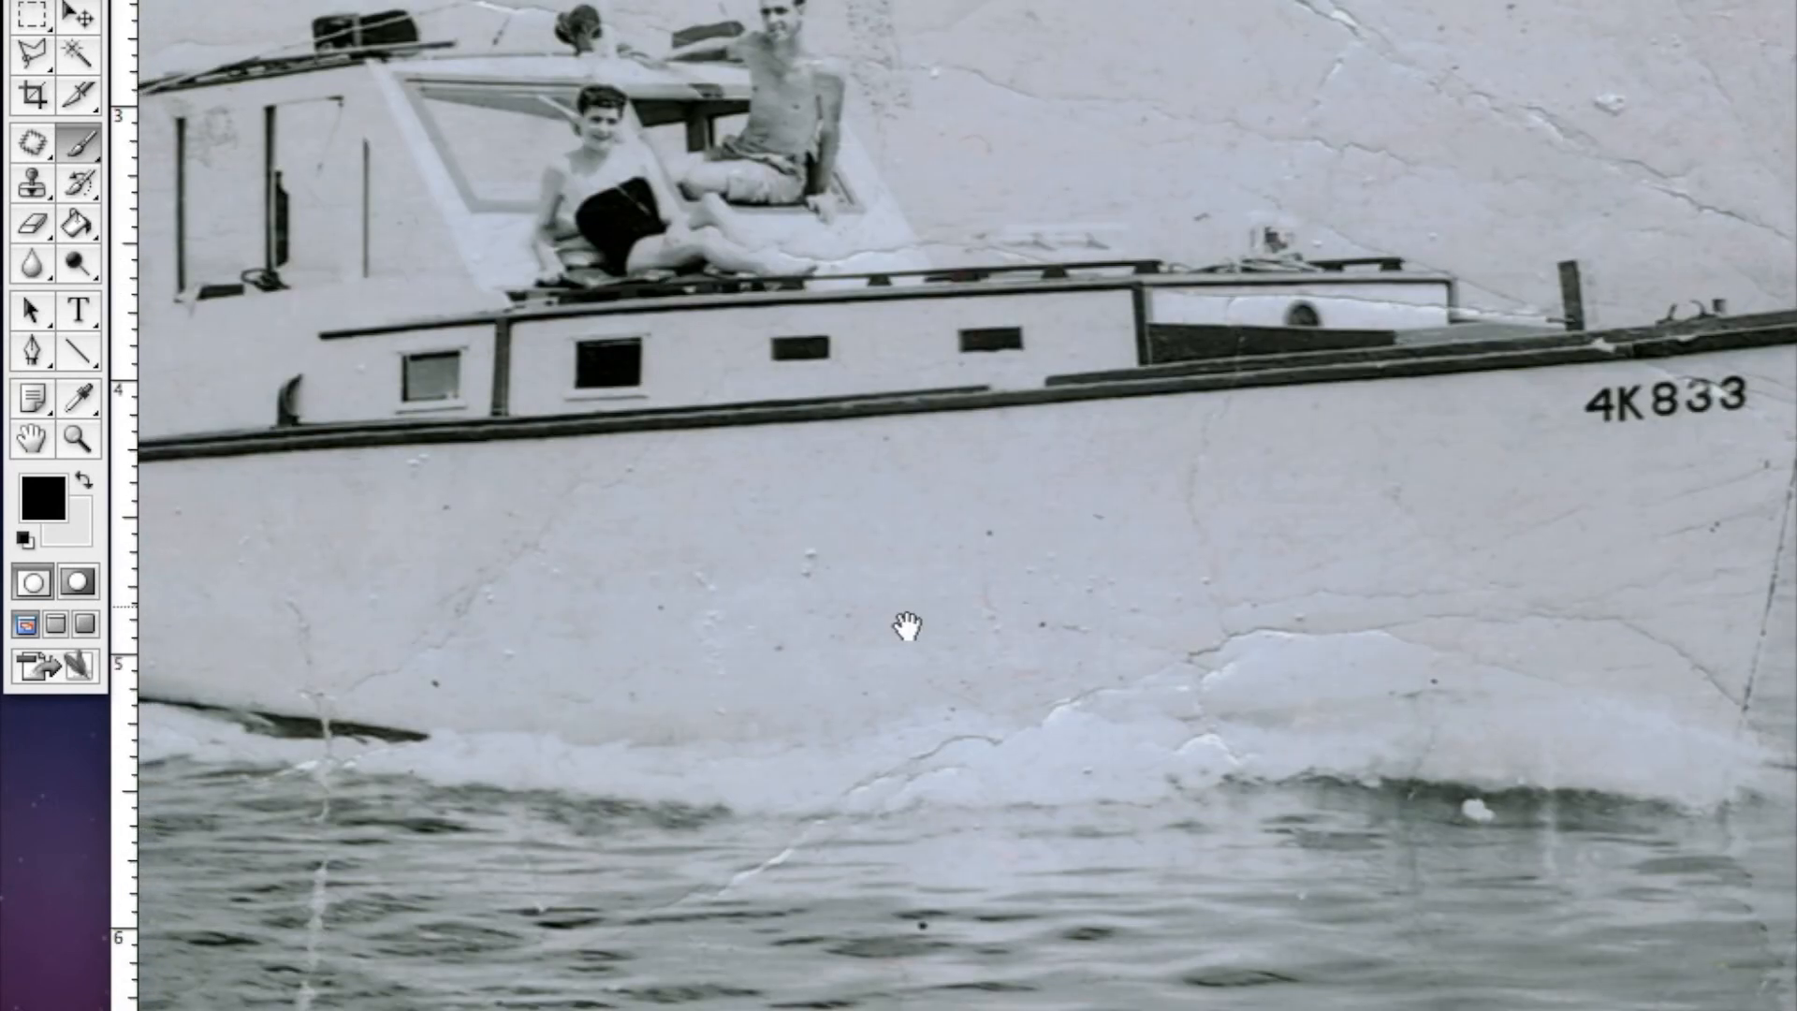
drag(935, 918, 1488, 856)
drag(1224, 977, 1361, 974)
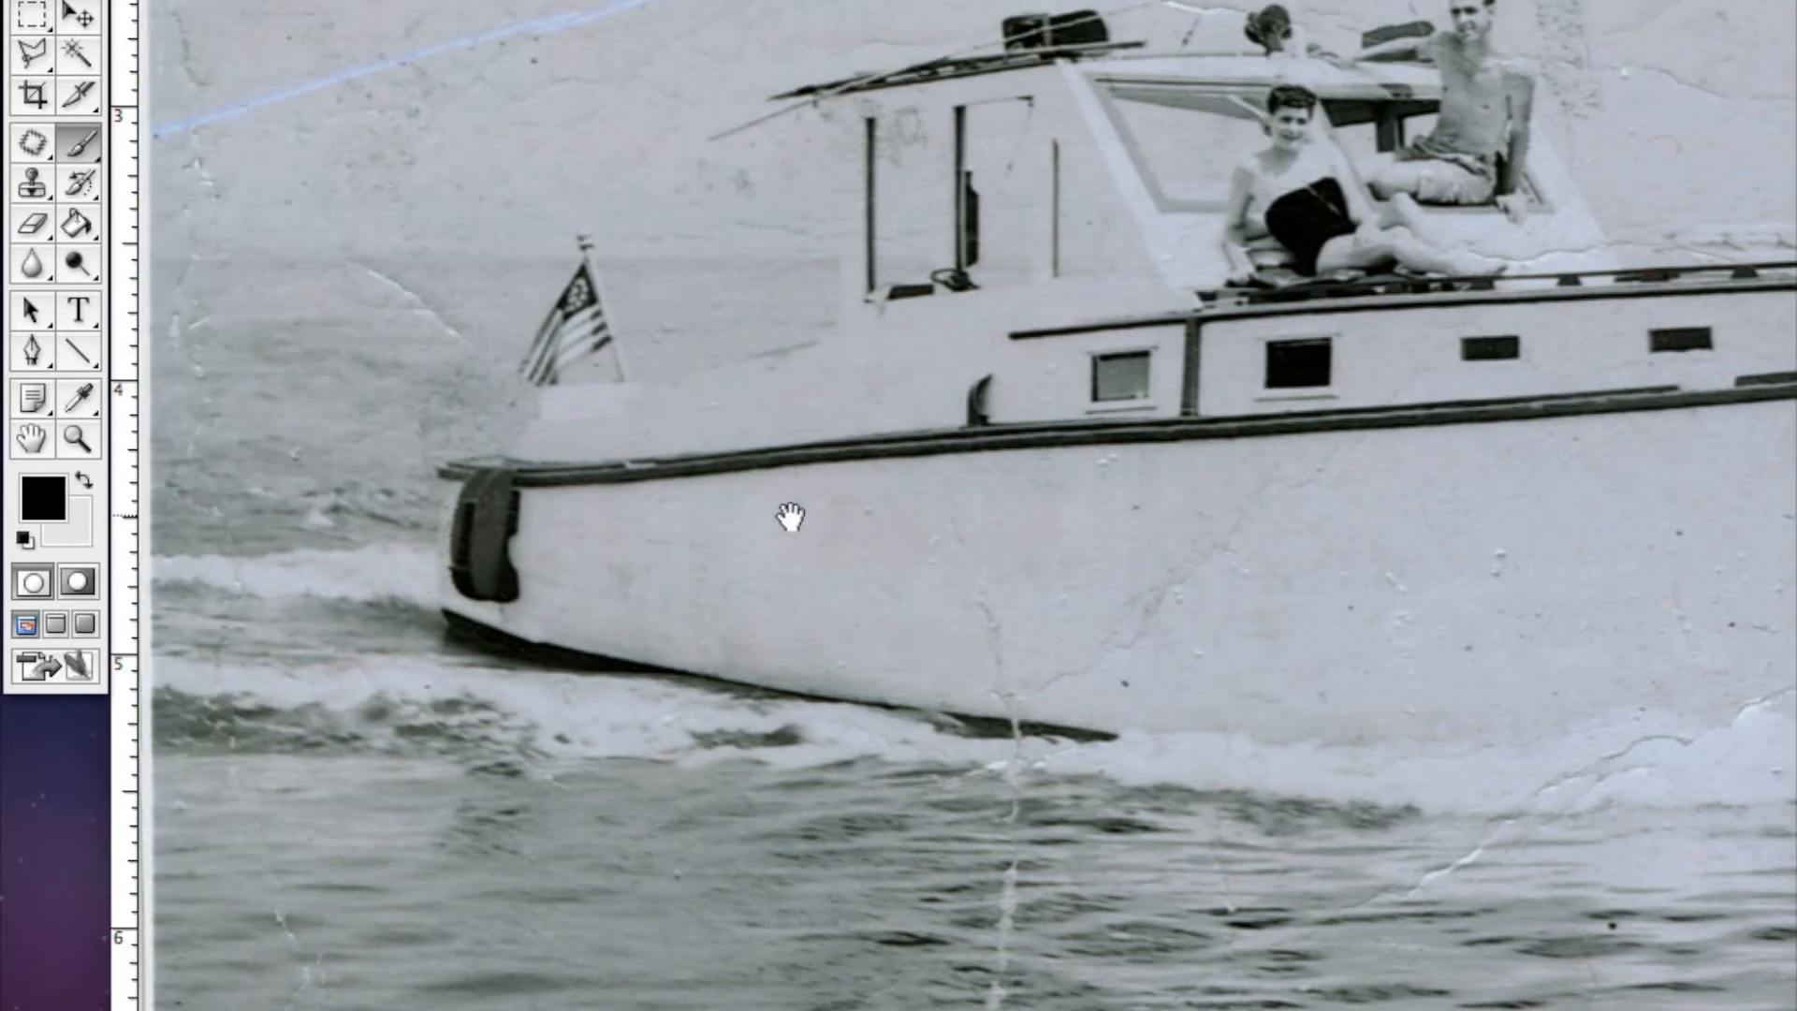
drag(604, 569, 627, 1006)
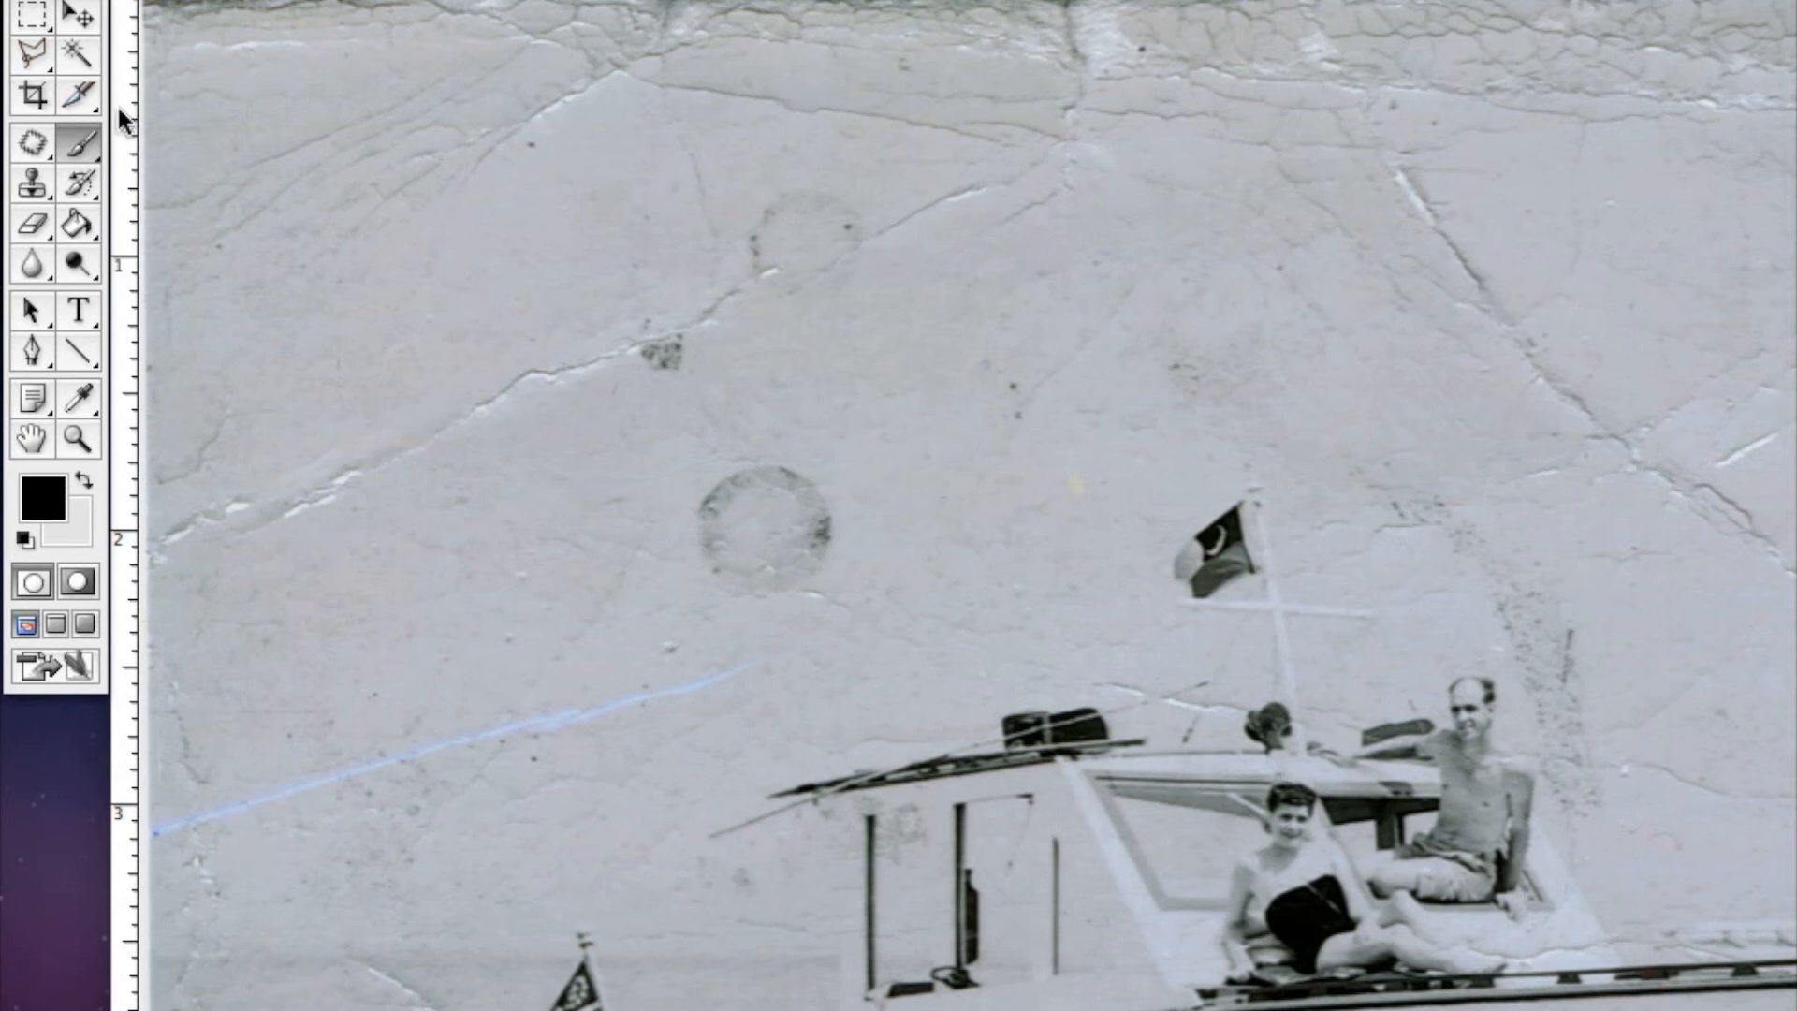
Look over the healing tools and the Clone Stamp, and make the Patch Tool active for retouching the photo.
click(40, 146)
mouse_move(37, 144)
mouse_down()
mouse_move(143, 144)
mouse_move(238, 204)
mouse_up()
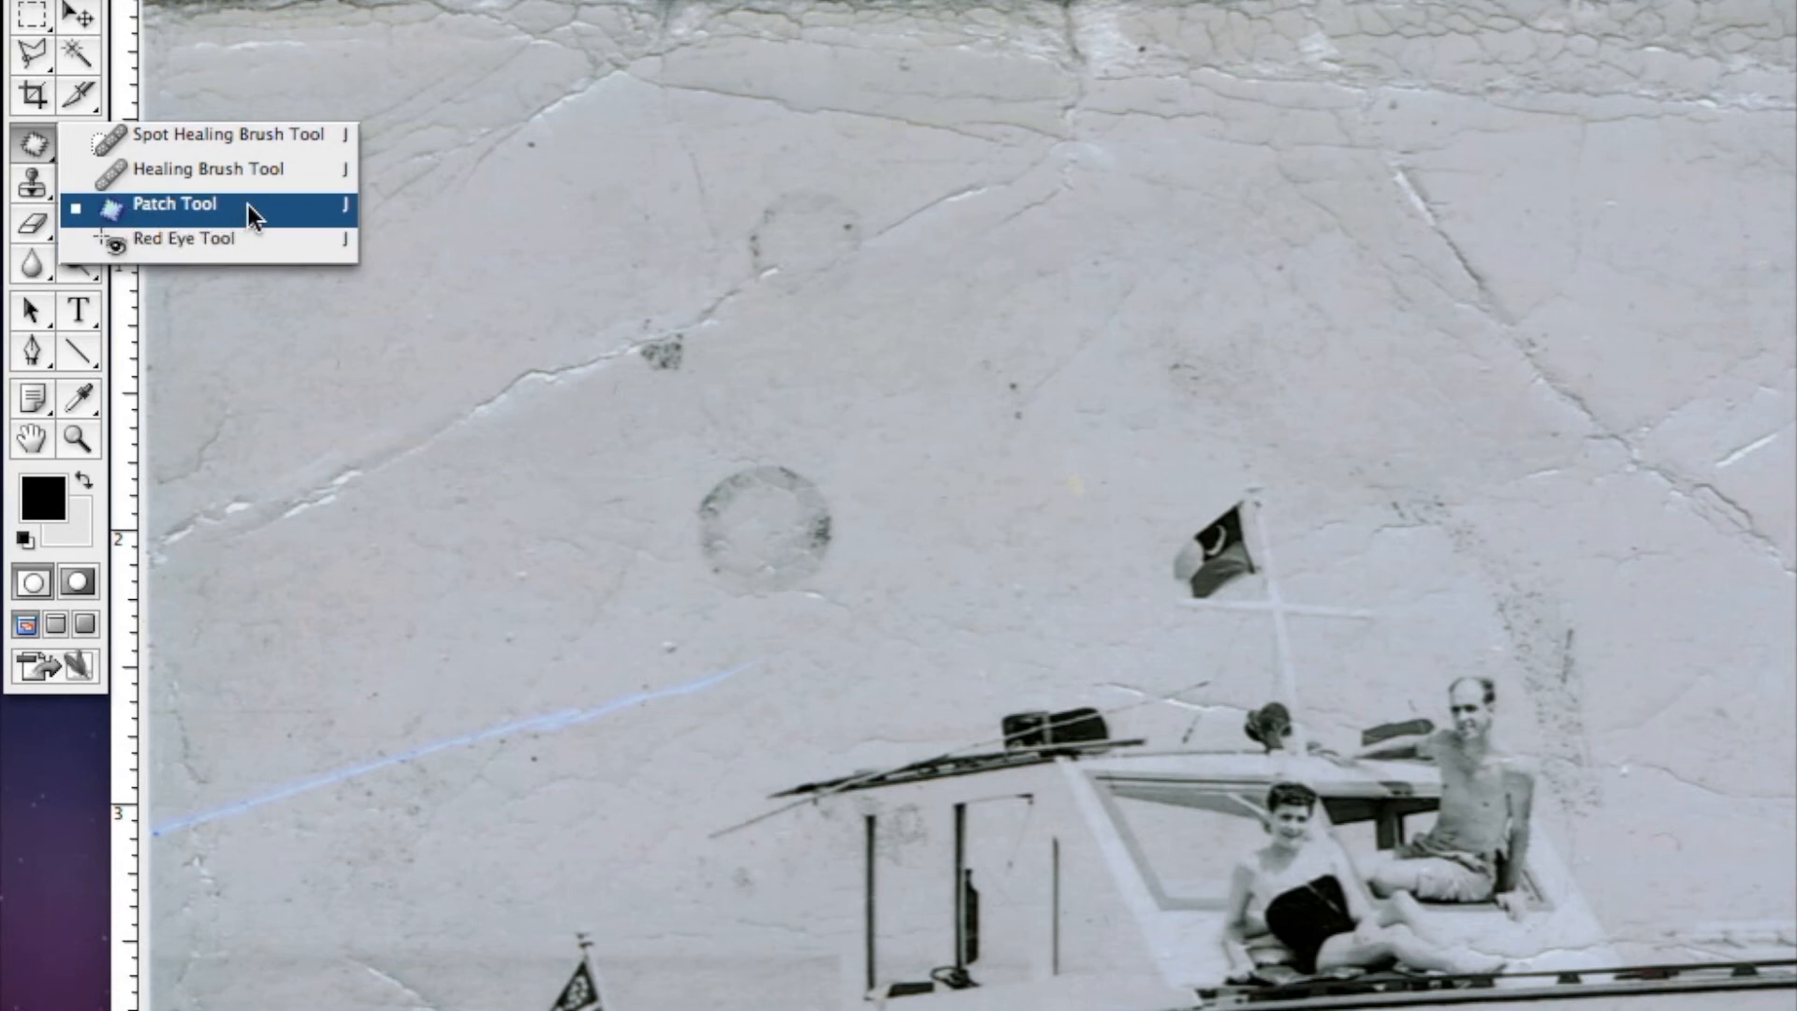
click(30, 185)
click(31, 185)
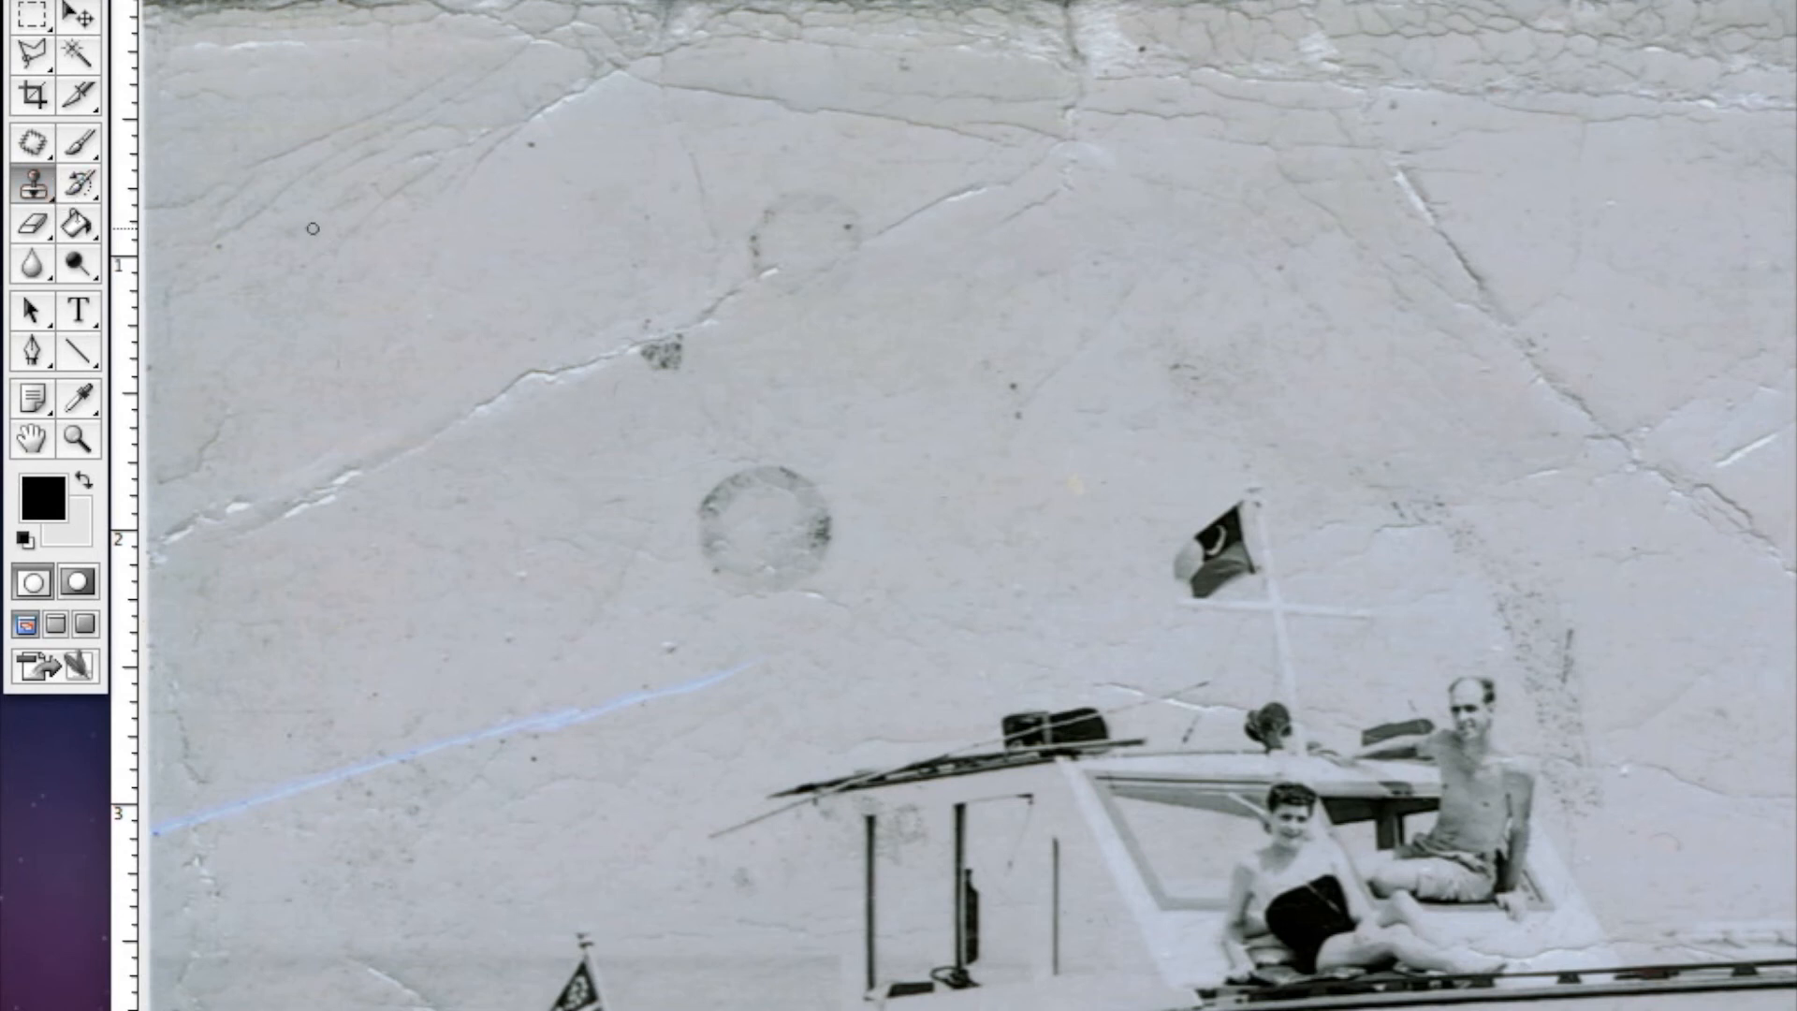
click(33, 145)
mouse_move(43, 137)
mouse_down()
mouse_move(84, 182)
mouse_move(141, 202)
mouse_up()
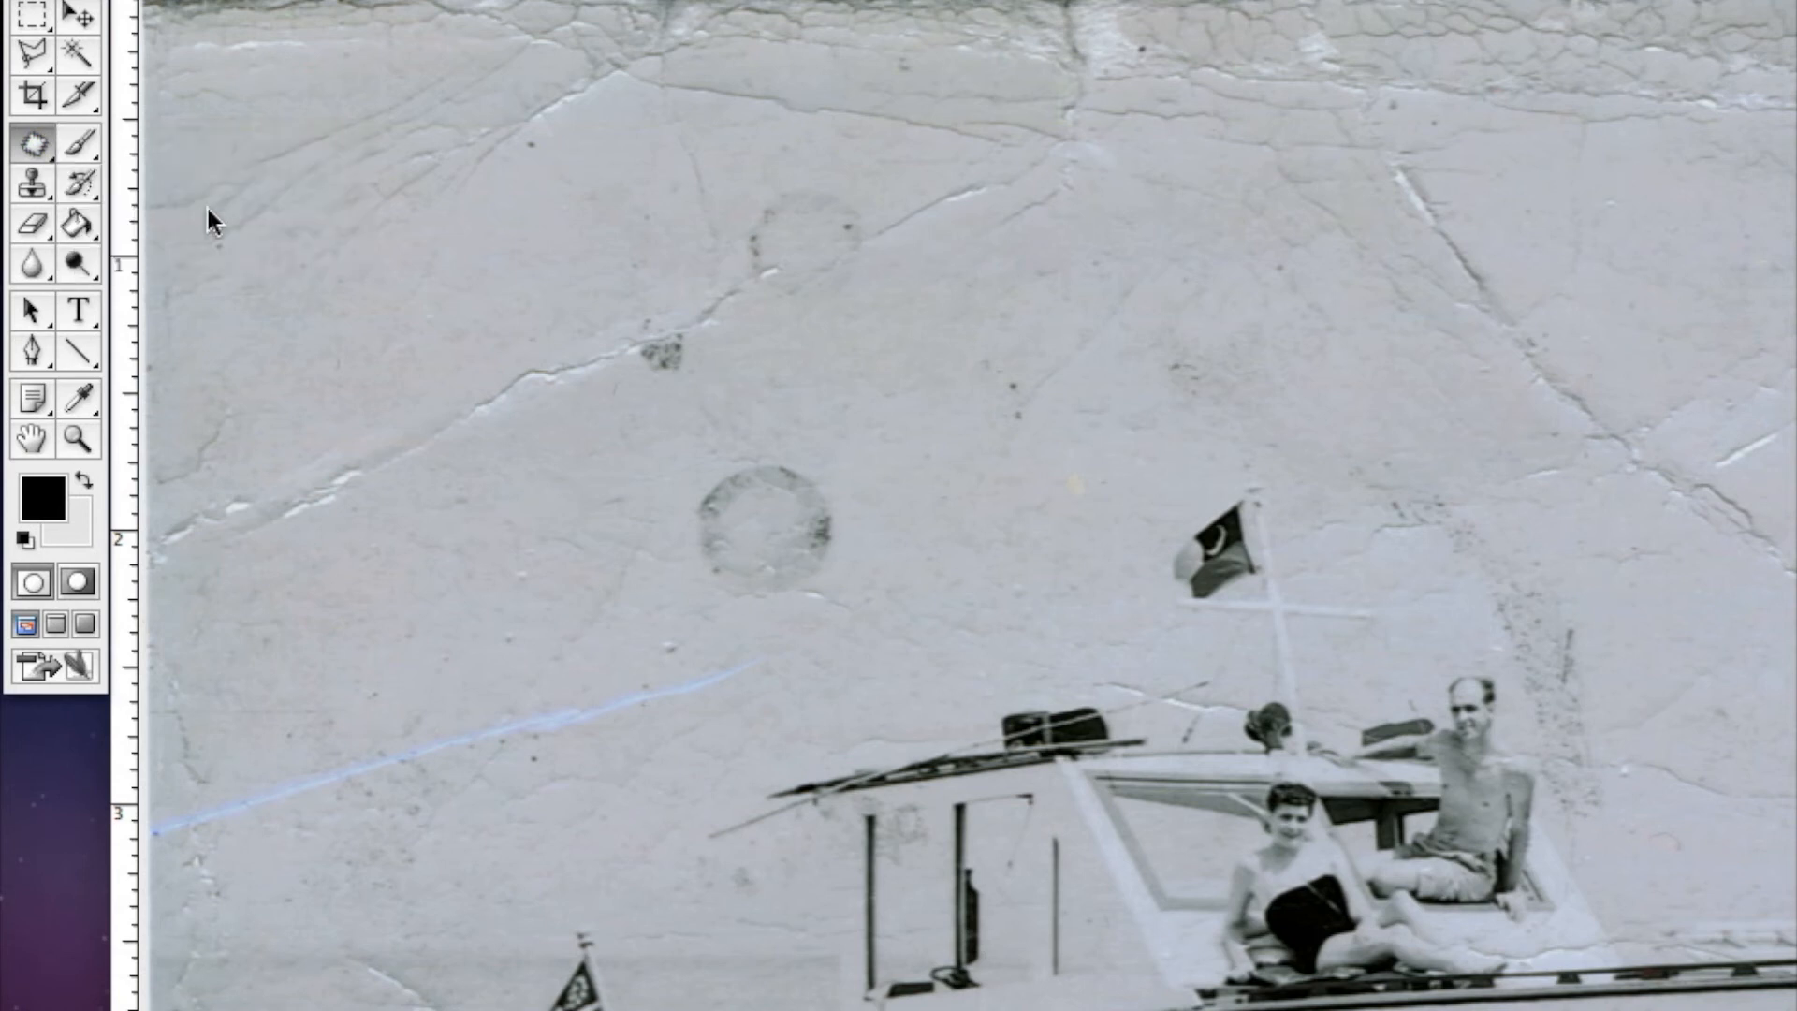
scroll(807, 468, down, 3)
scroll(807, 468, right, 8)
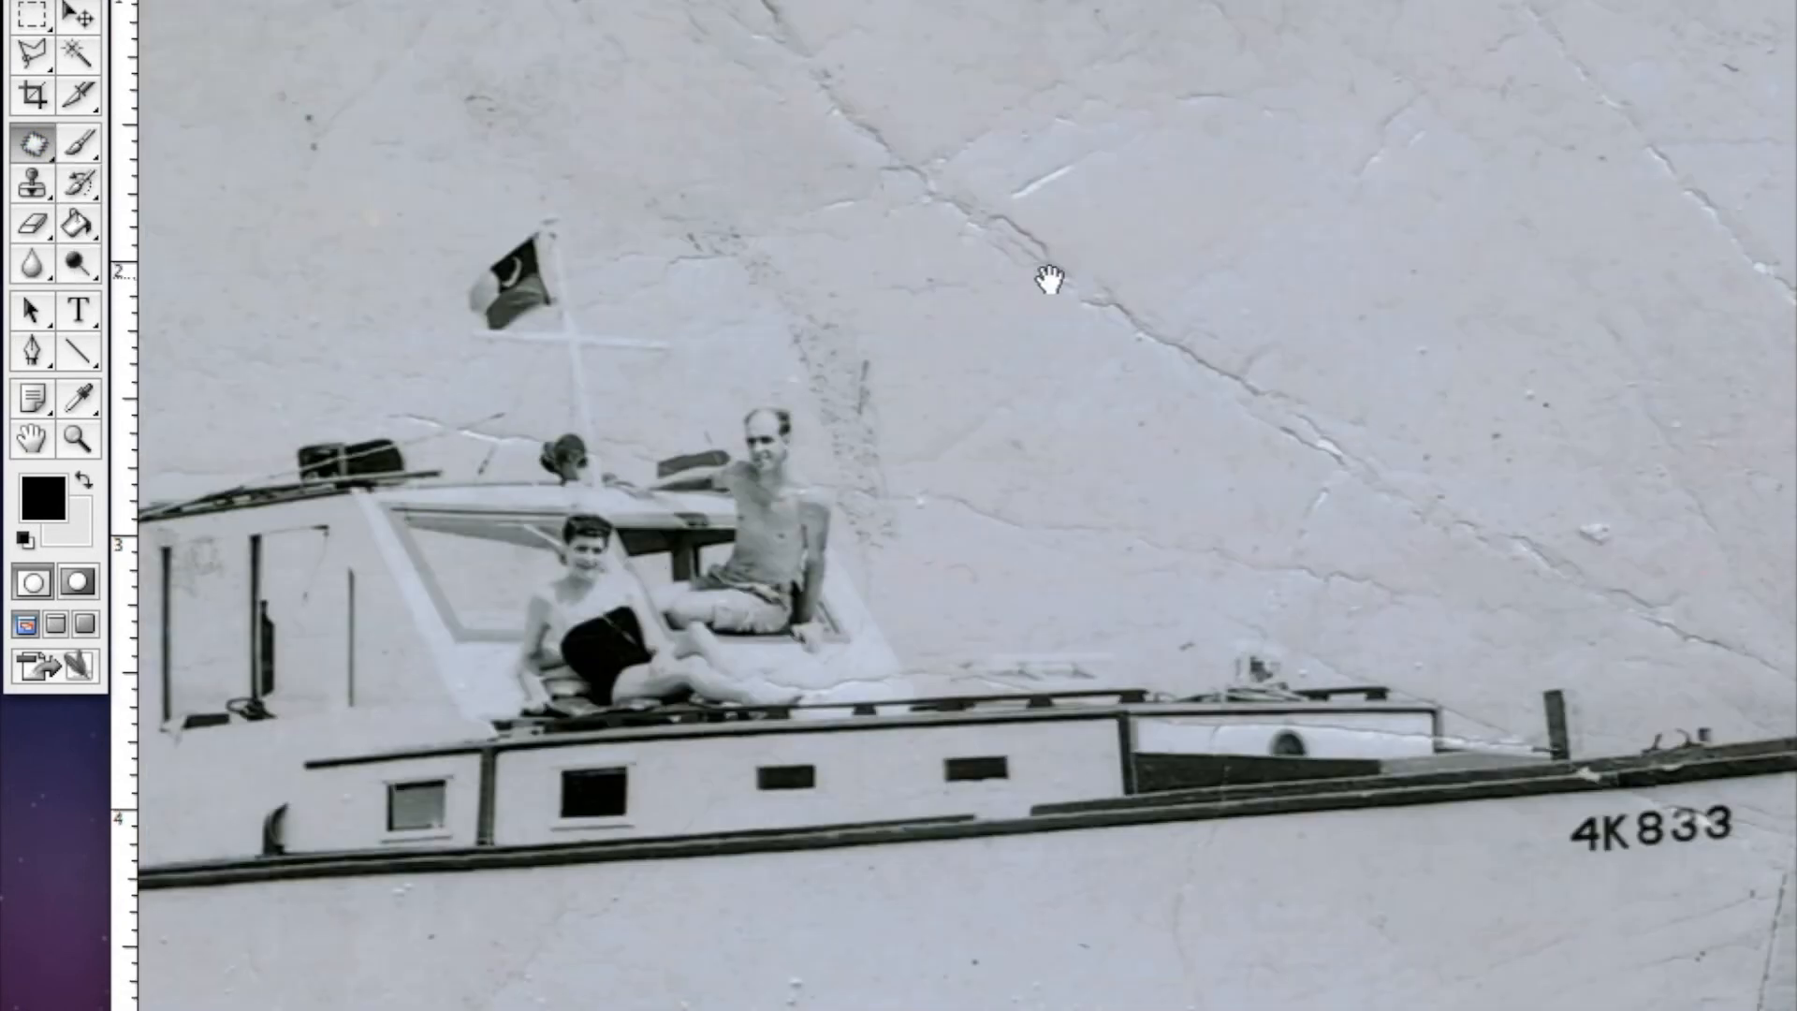
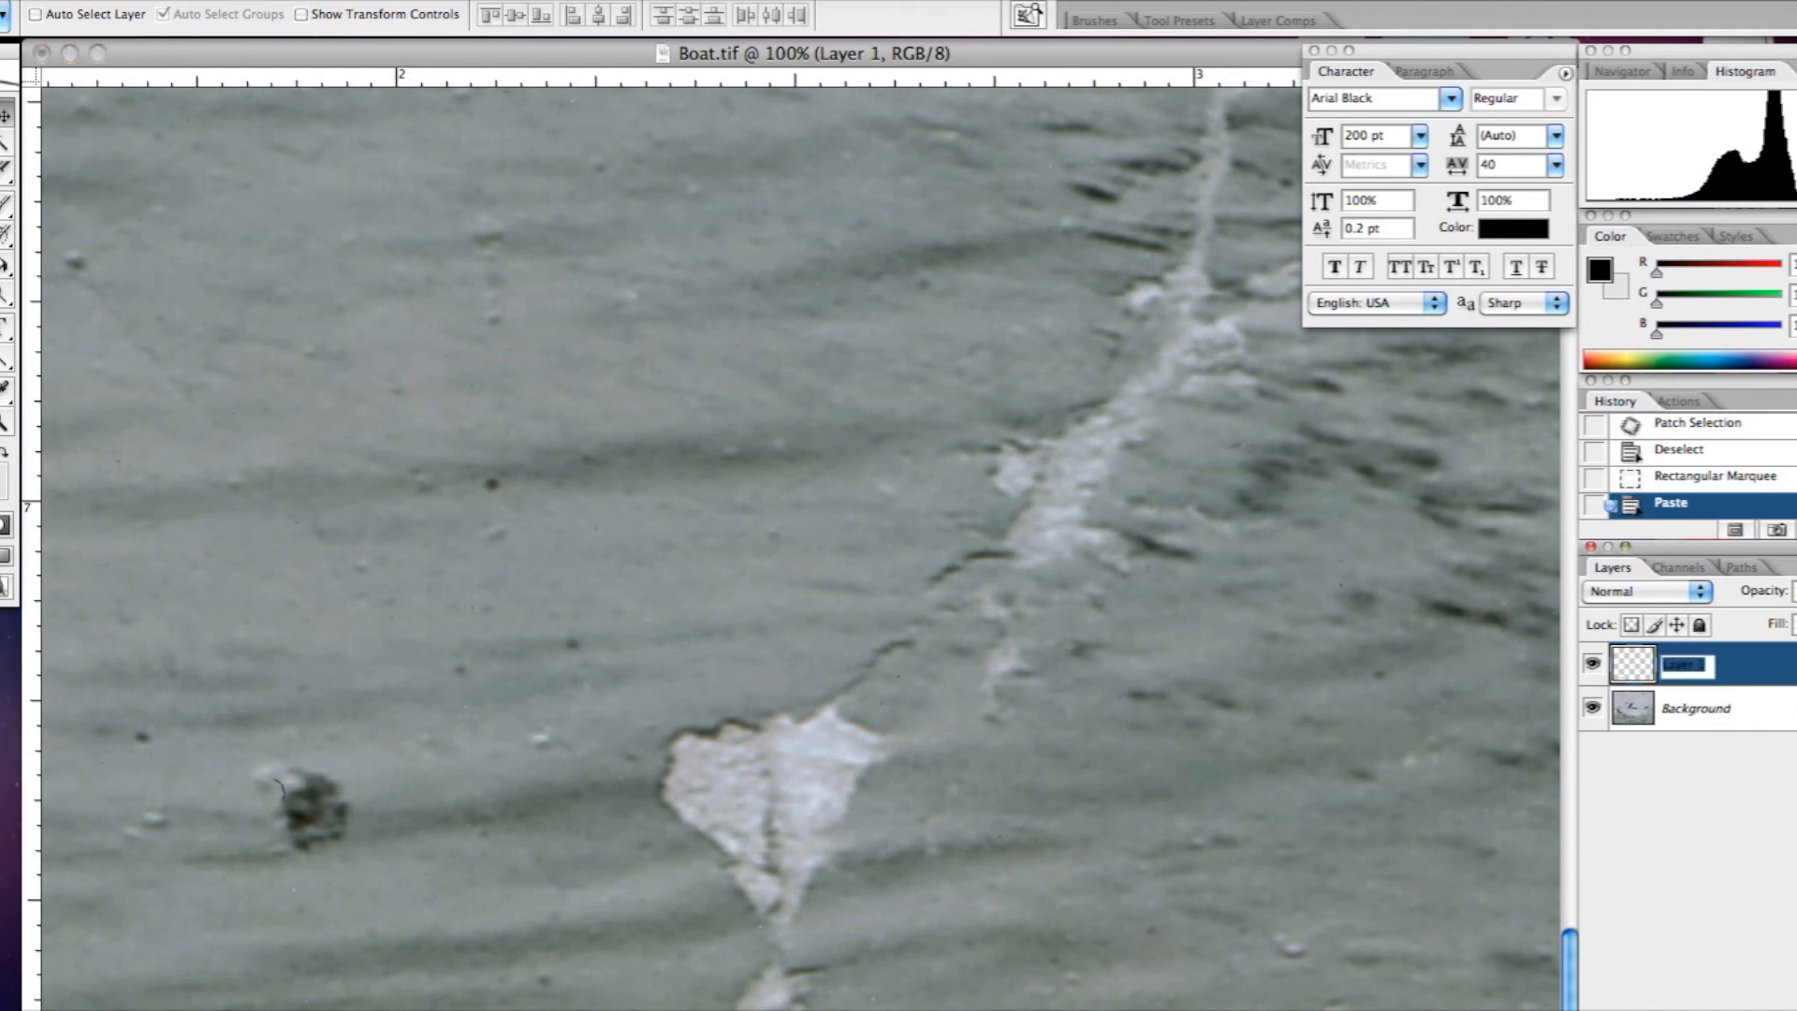
Rename the pasted layer Patch and move it over the white torn spot in the water.
text(Patch)
key(Return)
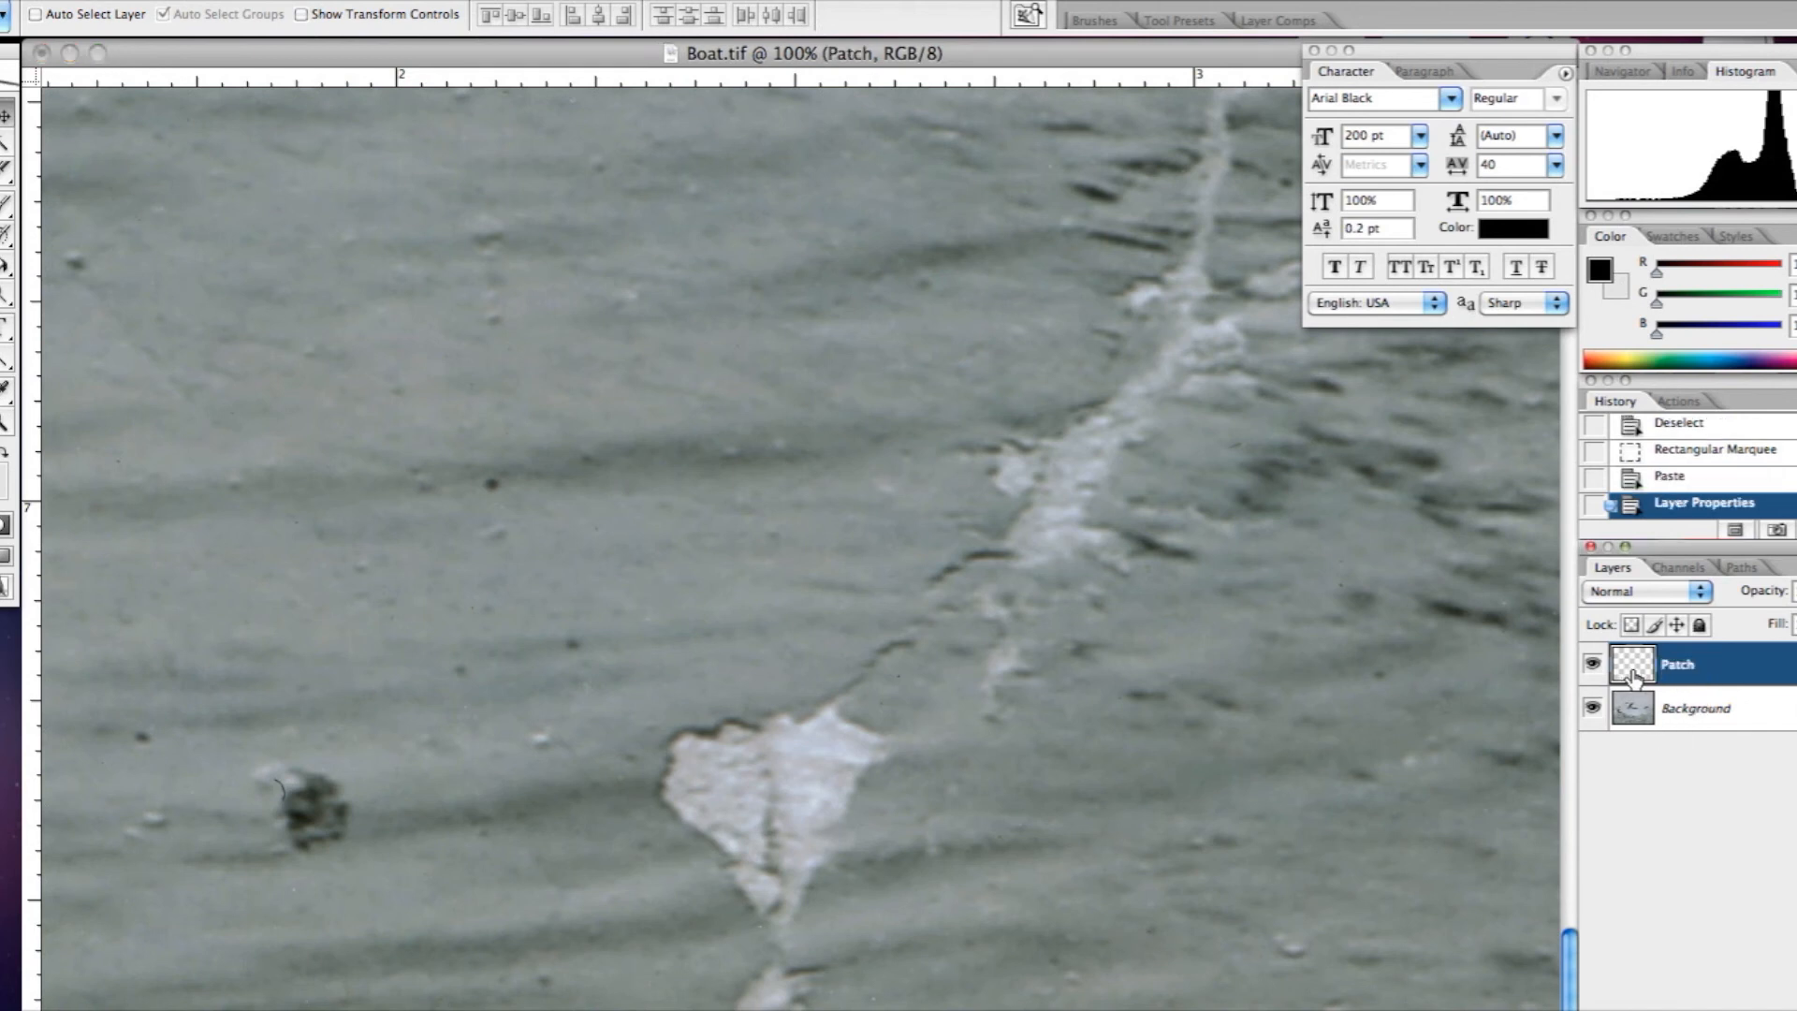
drag(608, 805, 762, 788)
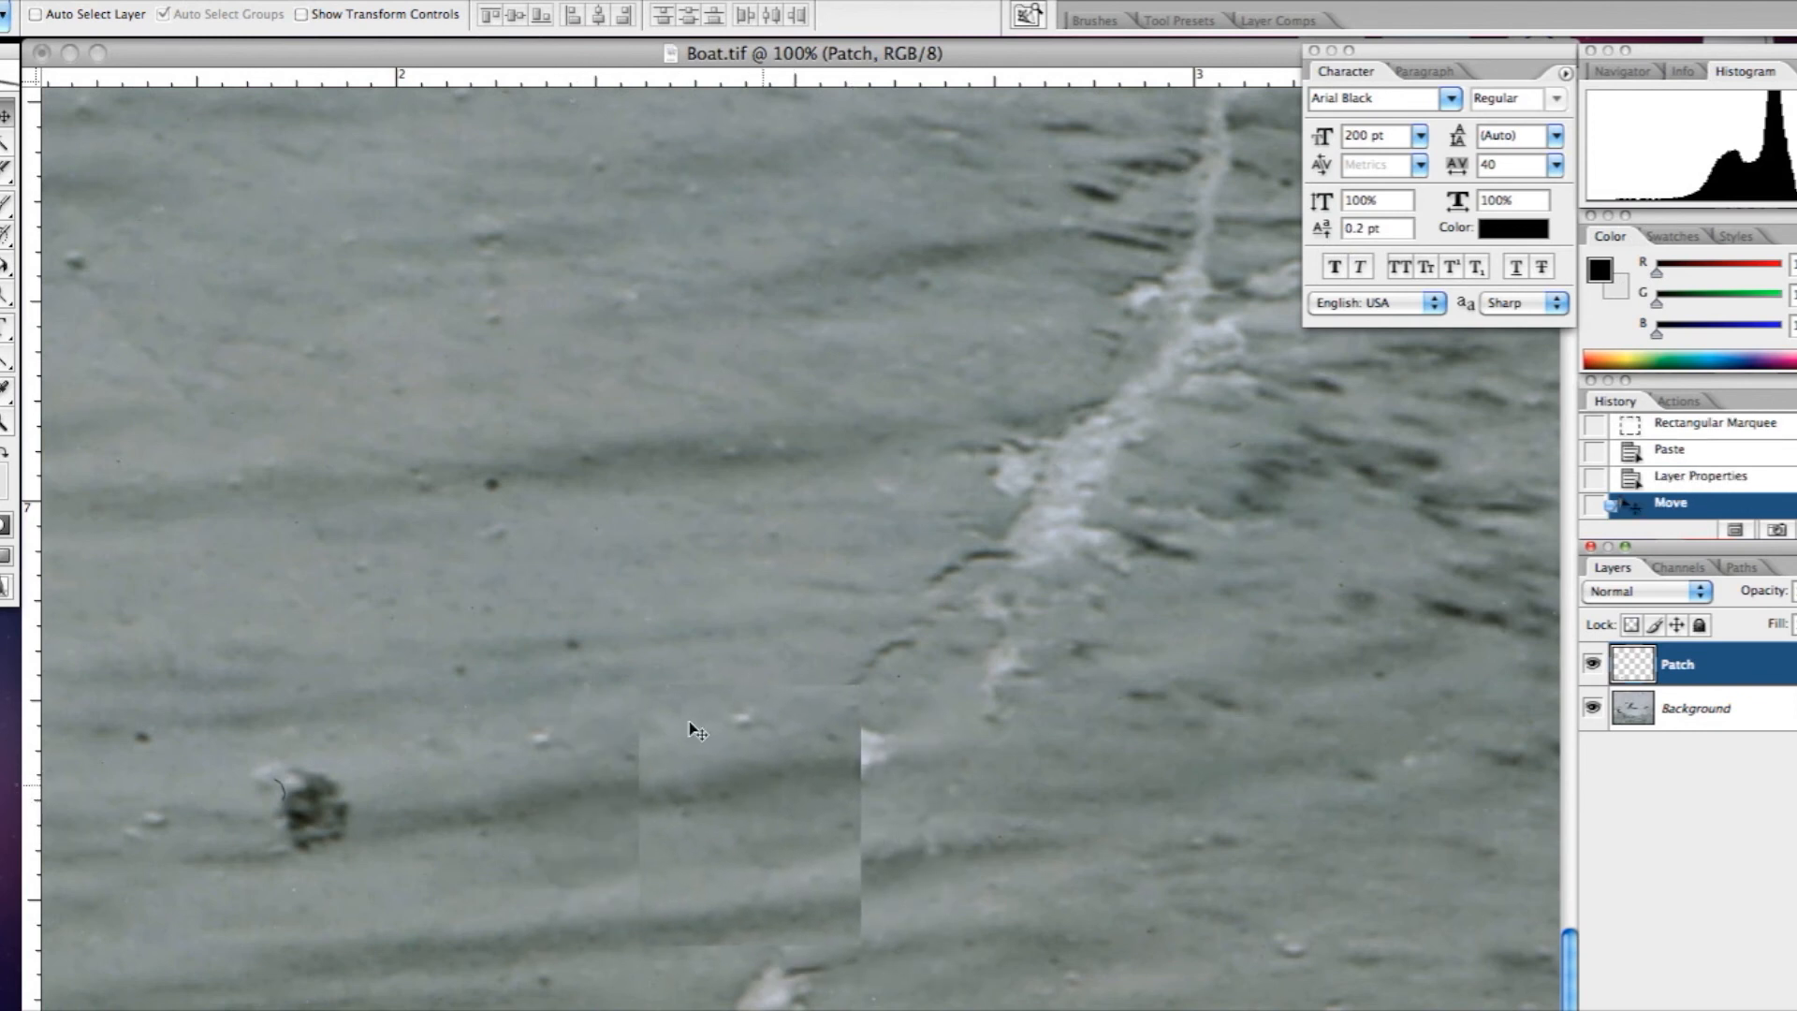
Reshape the Patch layer with Free Transform, skewing its top edge upward toward the right to follow the ripples, and apply the transformation.
click(272, 0)
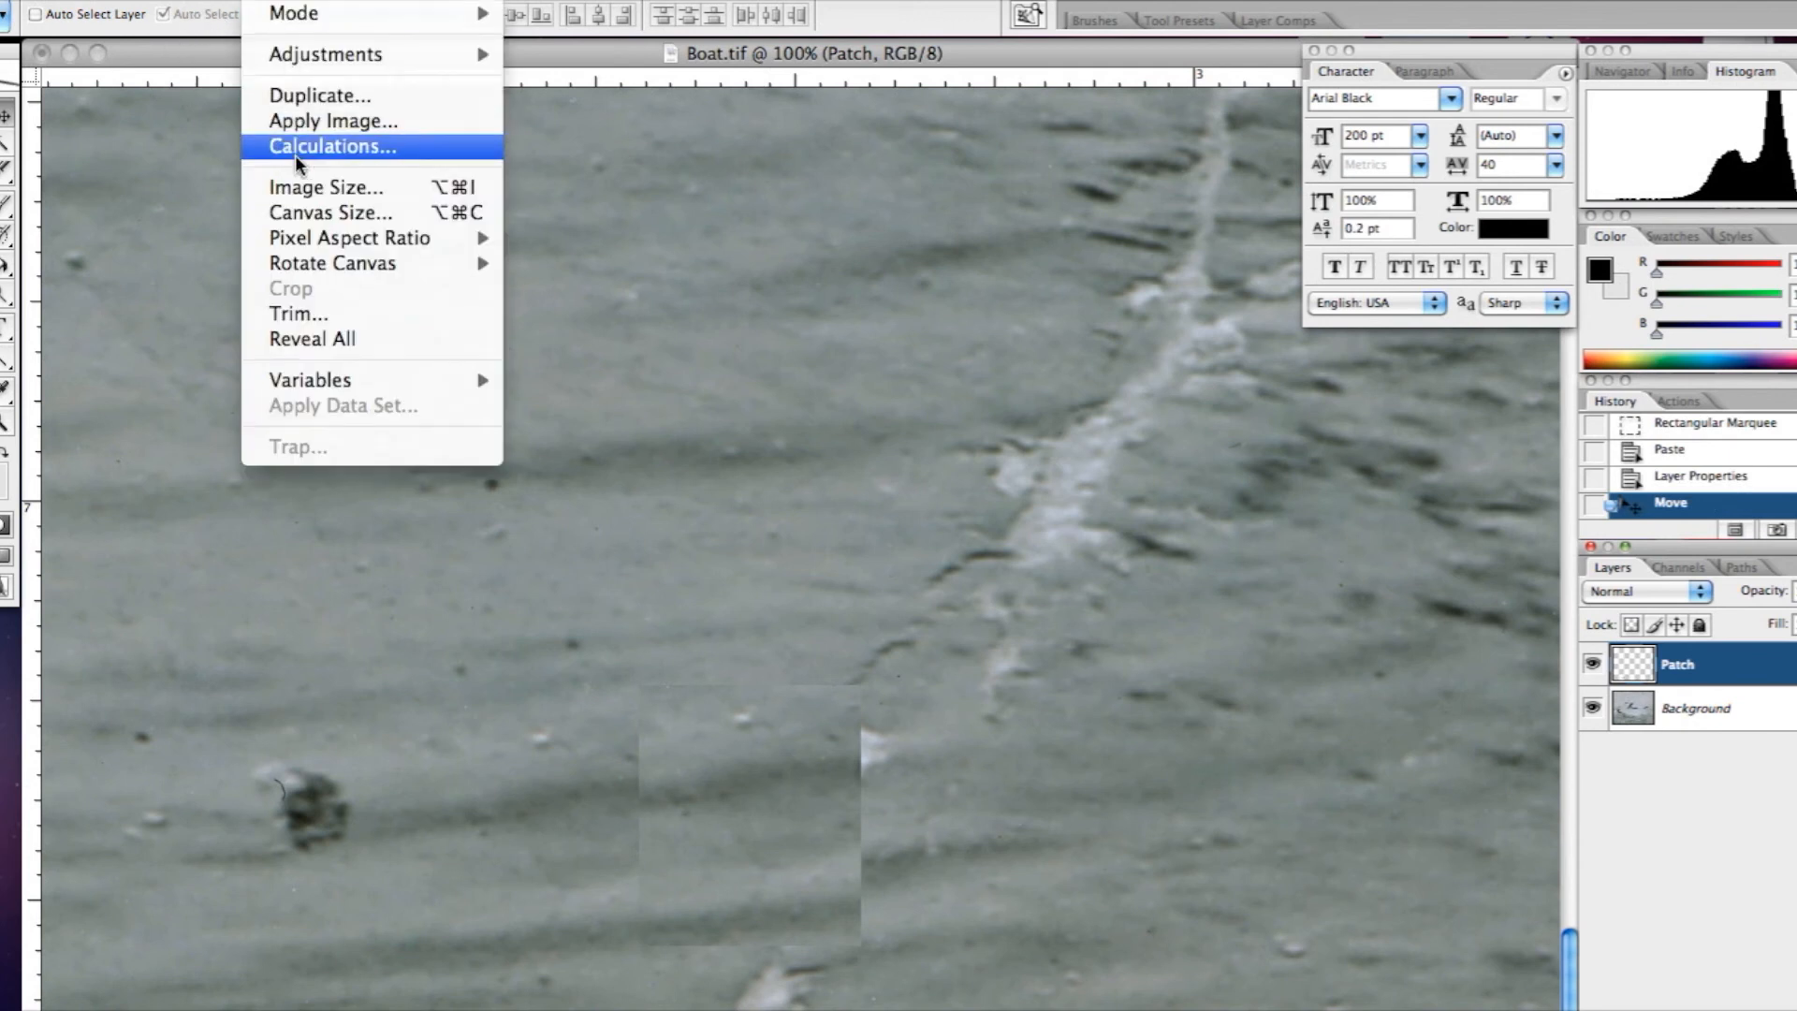
mouse_move(207, 0)
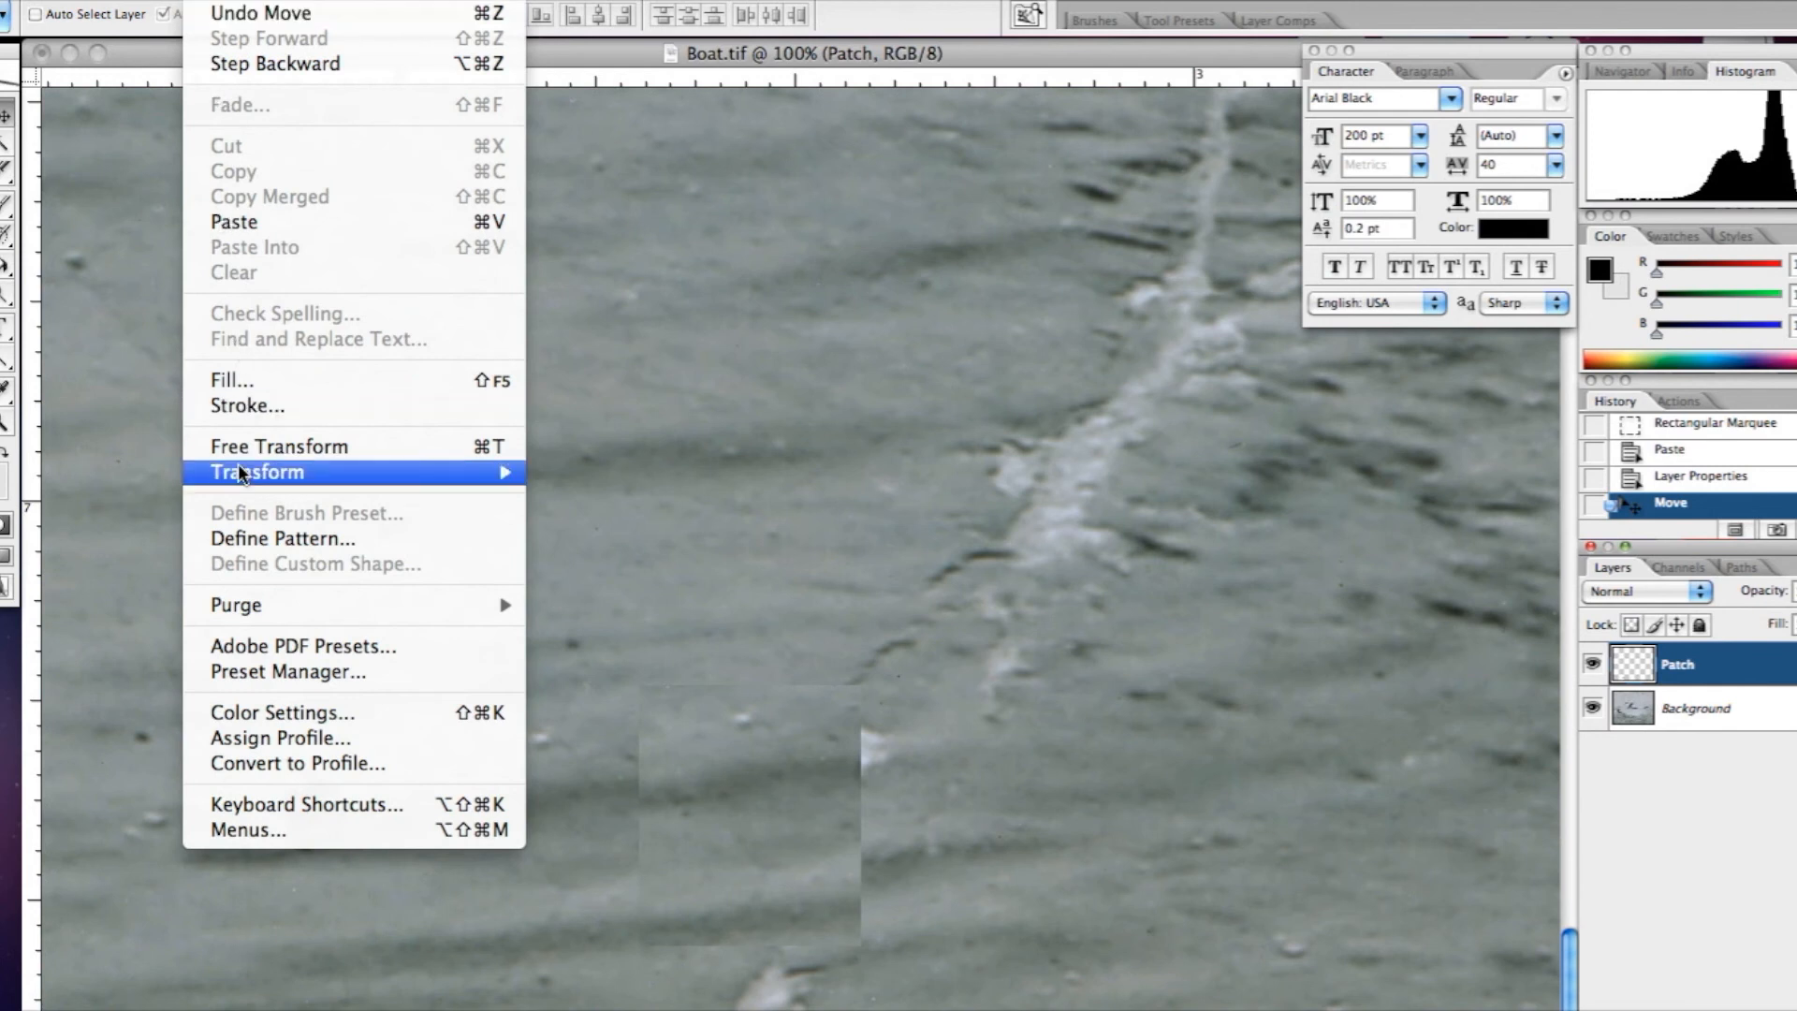
mouse_move(479, 472)
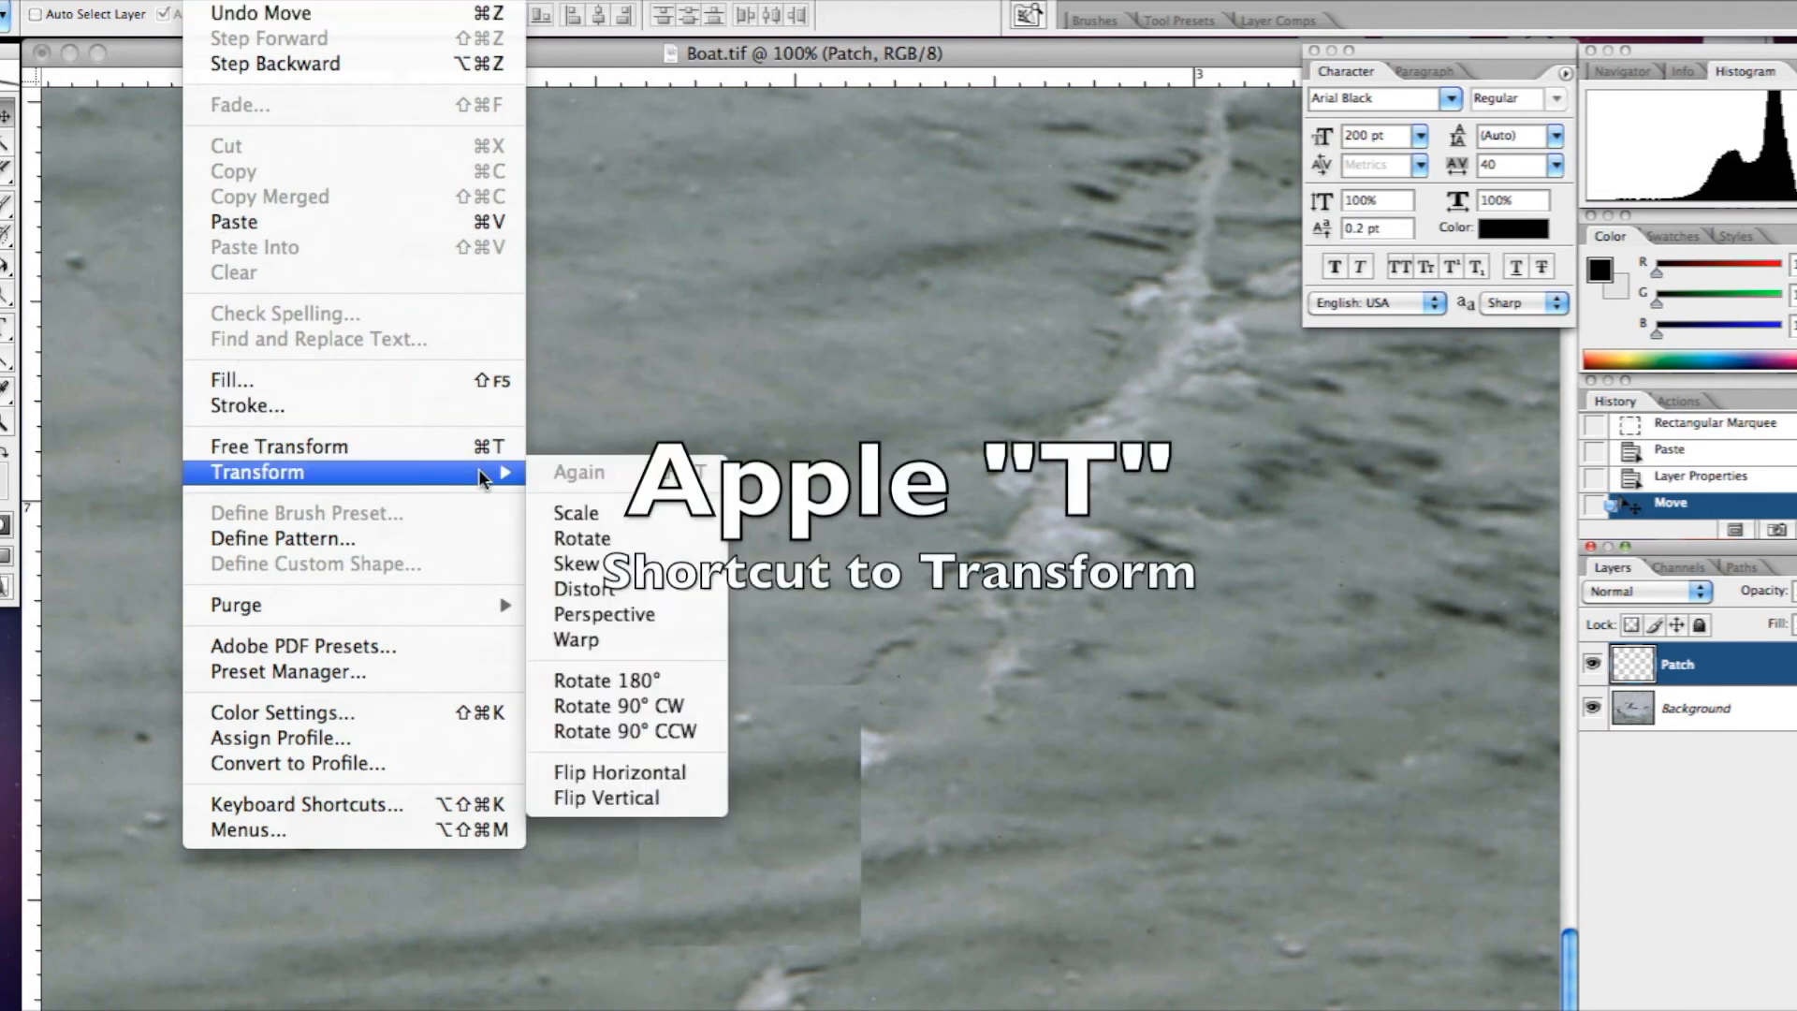
click(743, 668)
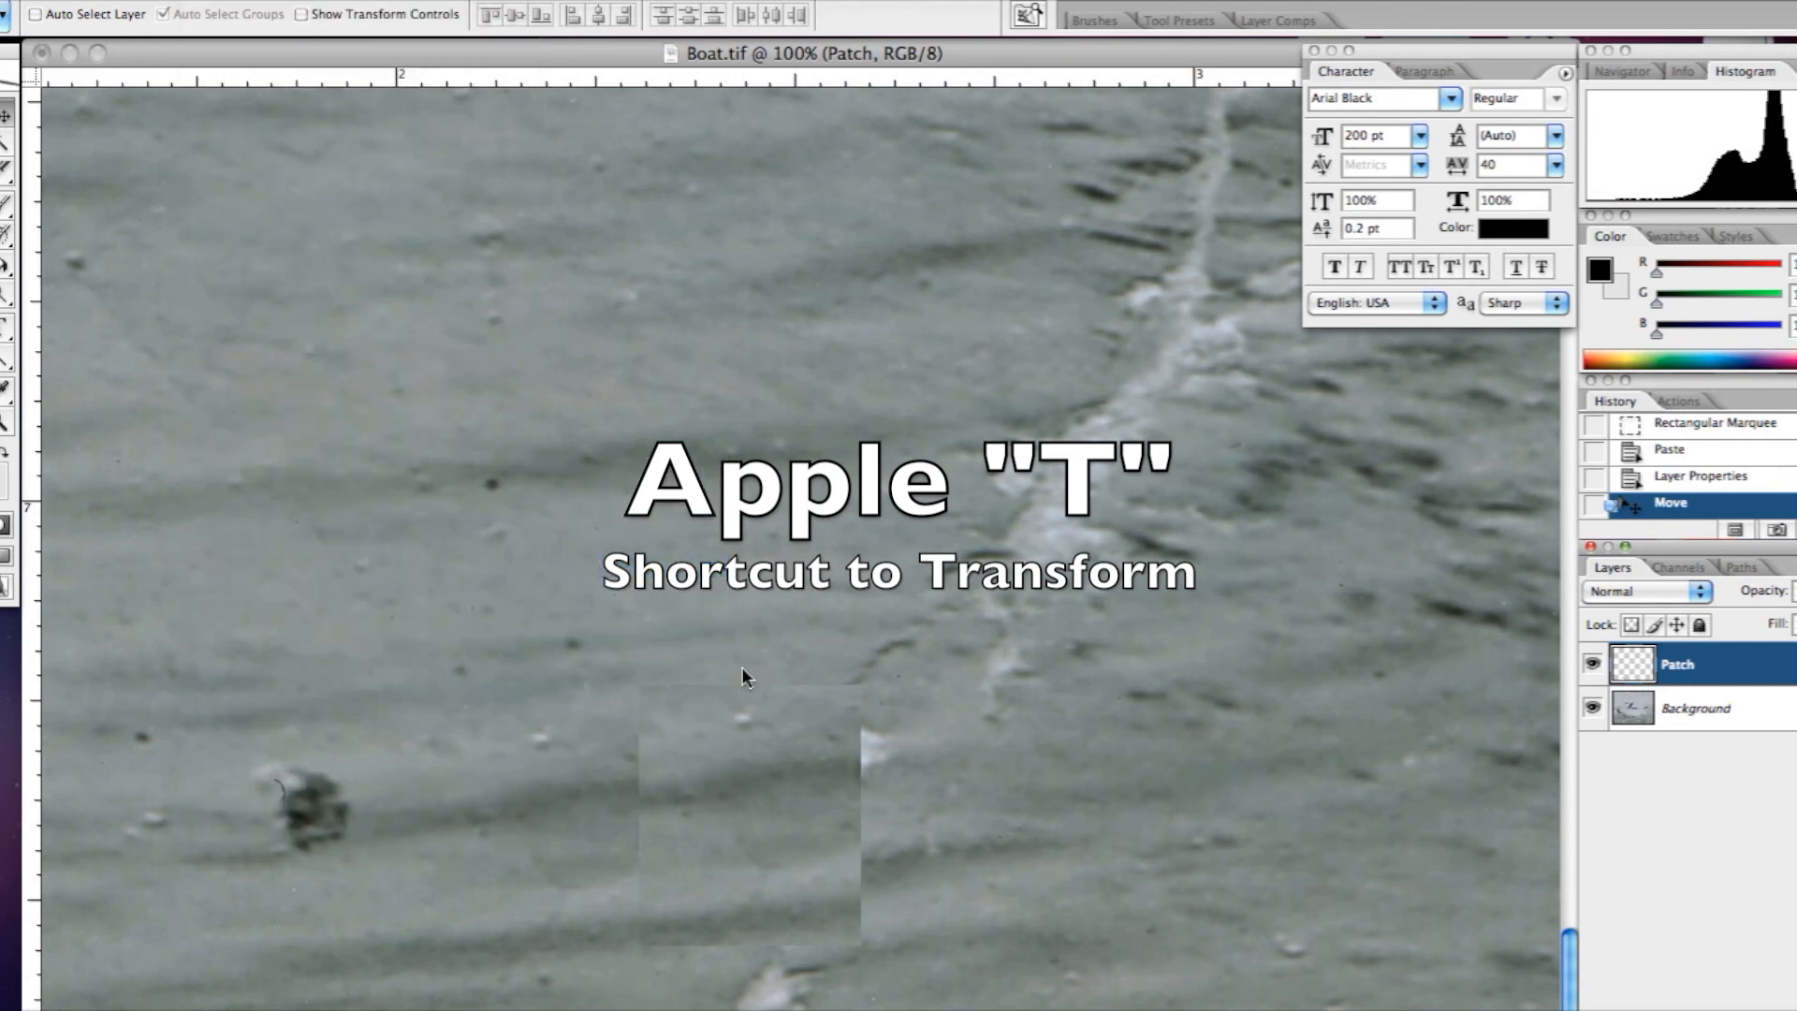
key(super+t)
drag(640, 686, 640, 667)
key(Return)
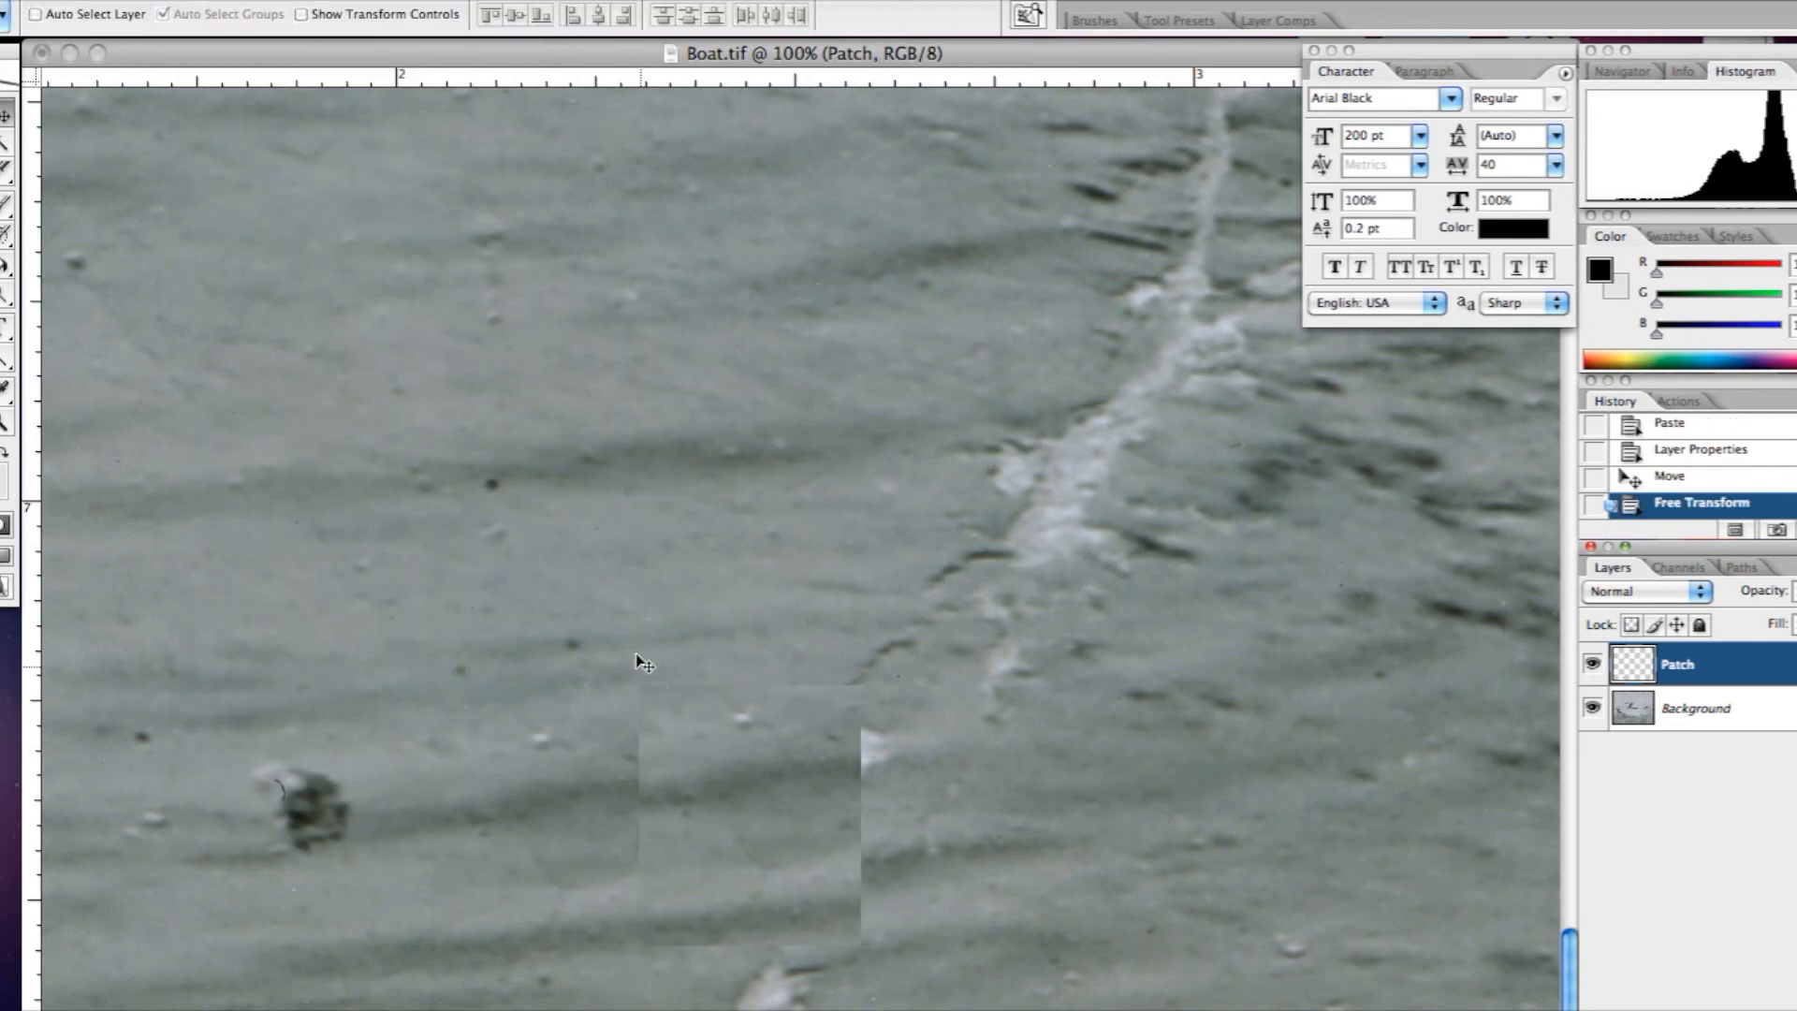
click(861, 671)
drag(860, 666, 876, 643)
drag(641, 643, 656, 666)
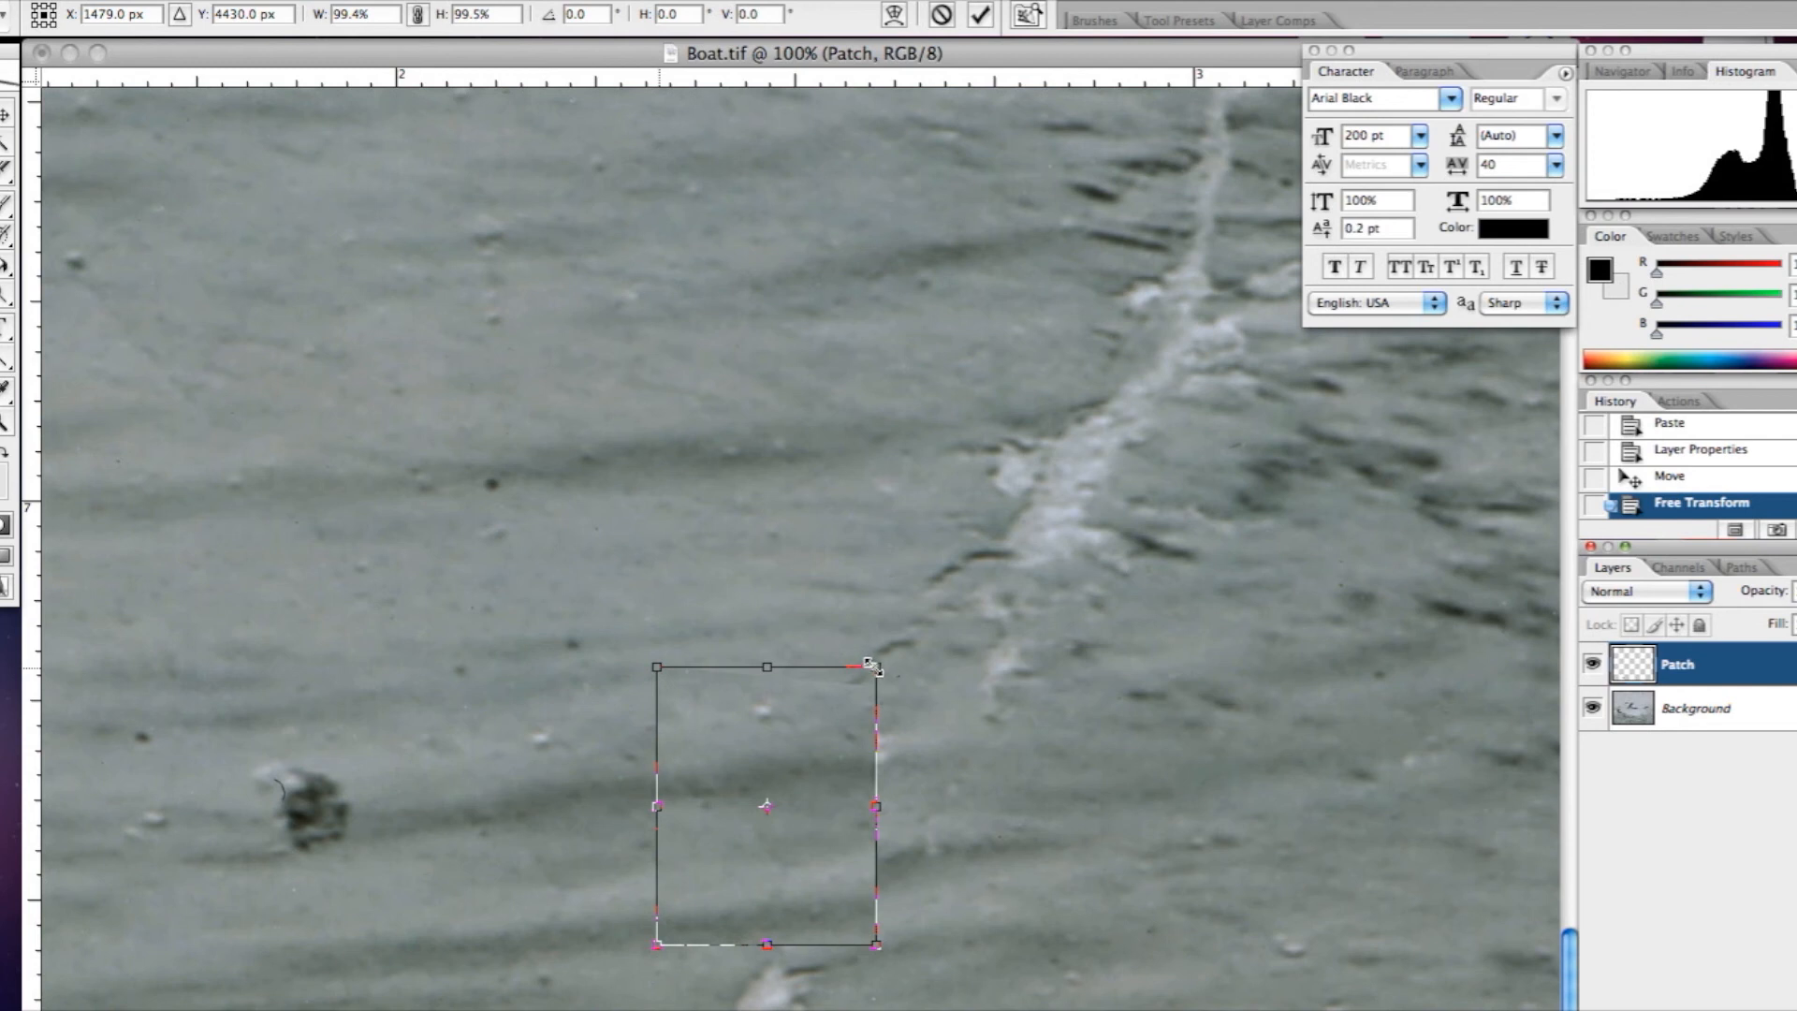
mouse_move(870, 666)
mouse_down()
mouse_move(879, 614)
mouse_move(879, 643)
mouse_up()
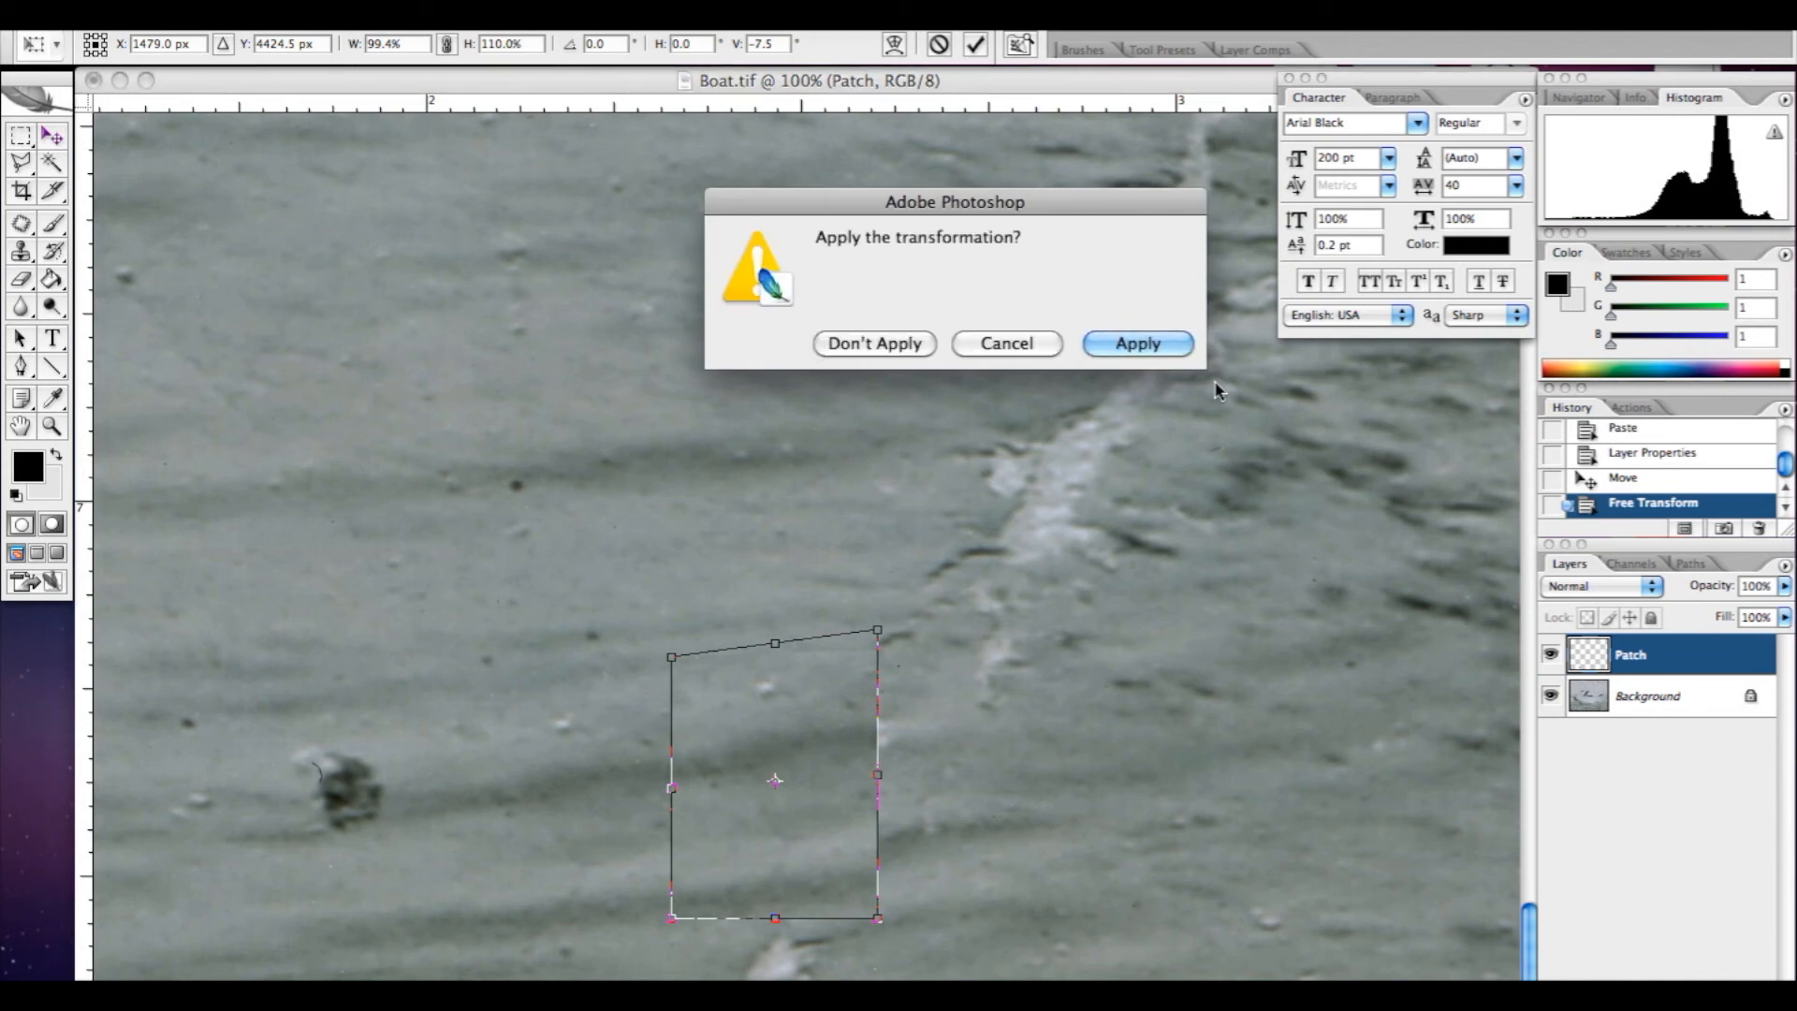
click(1137, 343)
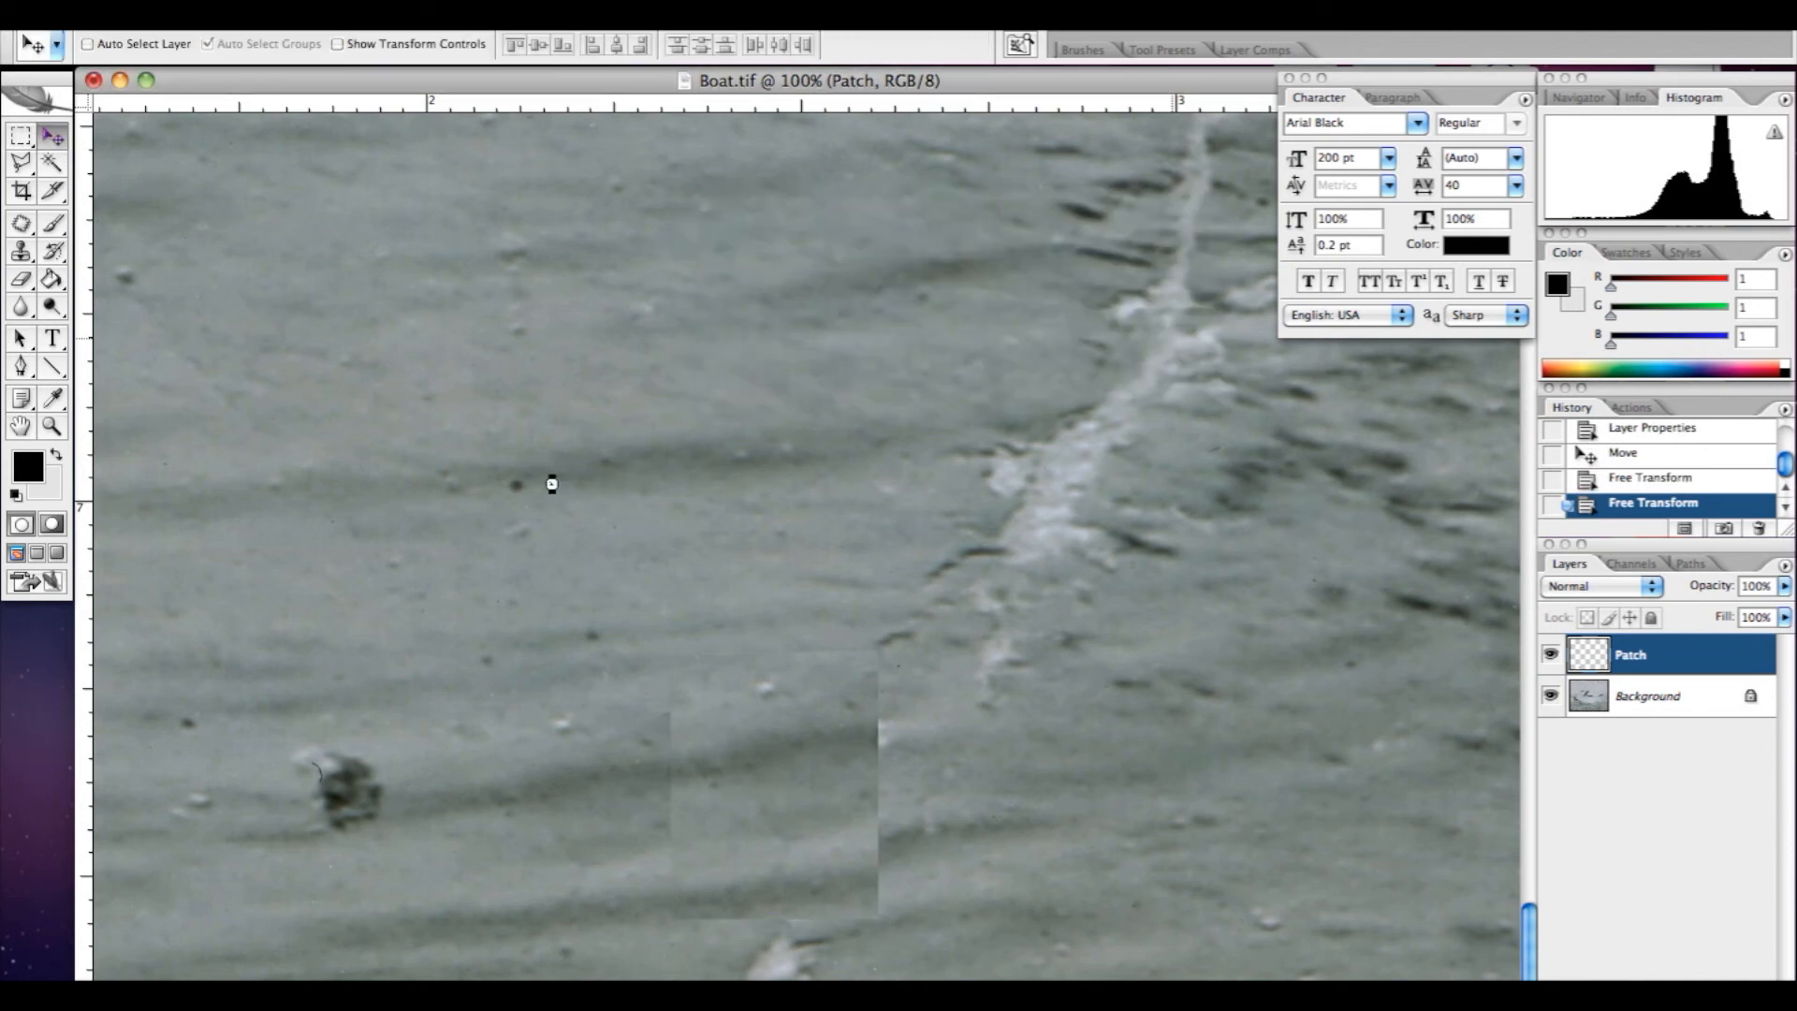
Widen the Patch layer to 107.2% by extending its right edge, and apply the transformation.
key(ctrl+t)
drag(880, 779, 897, 775)
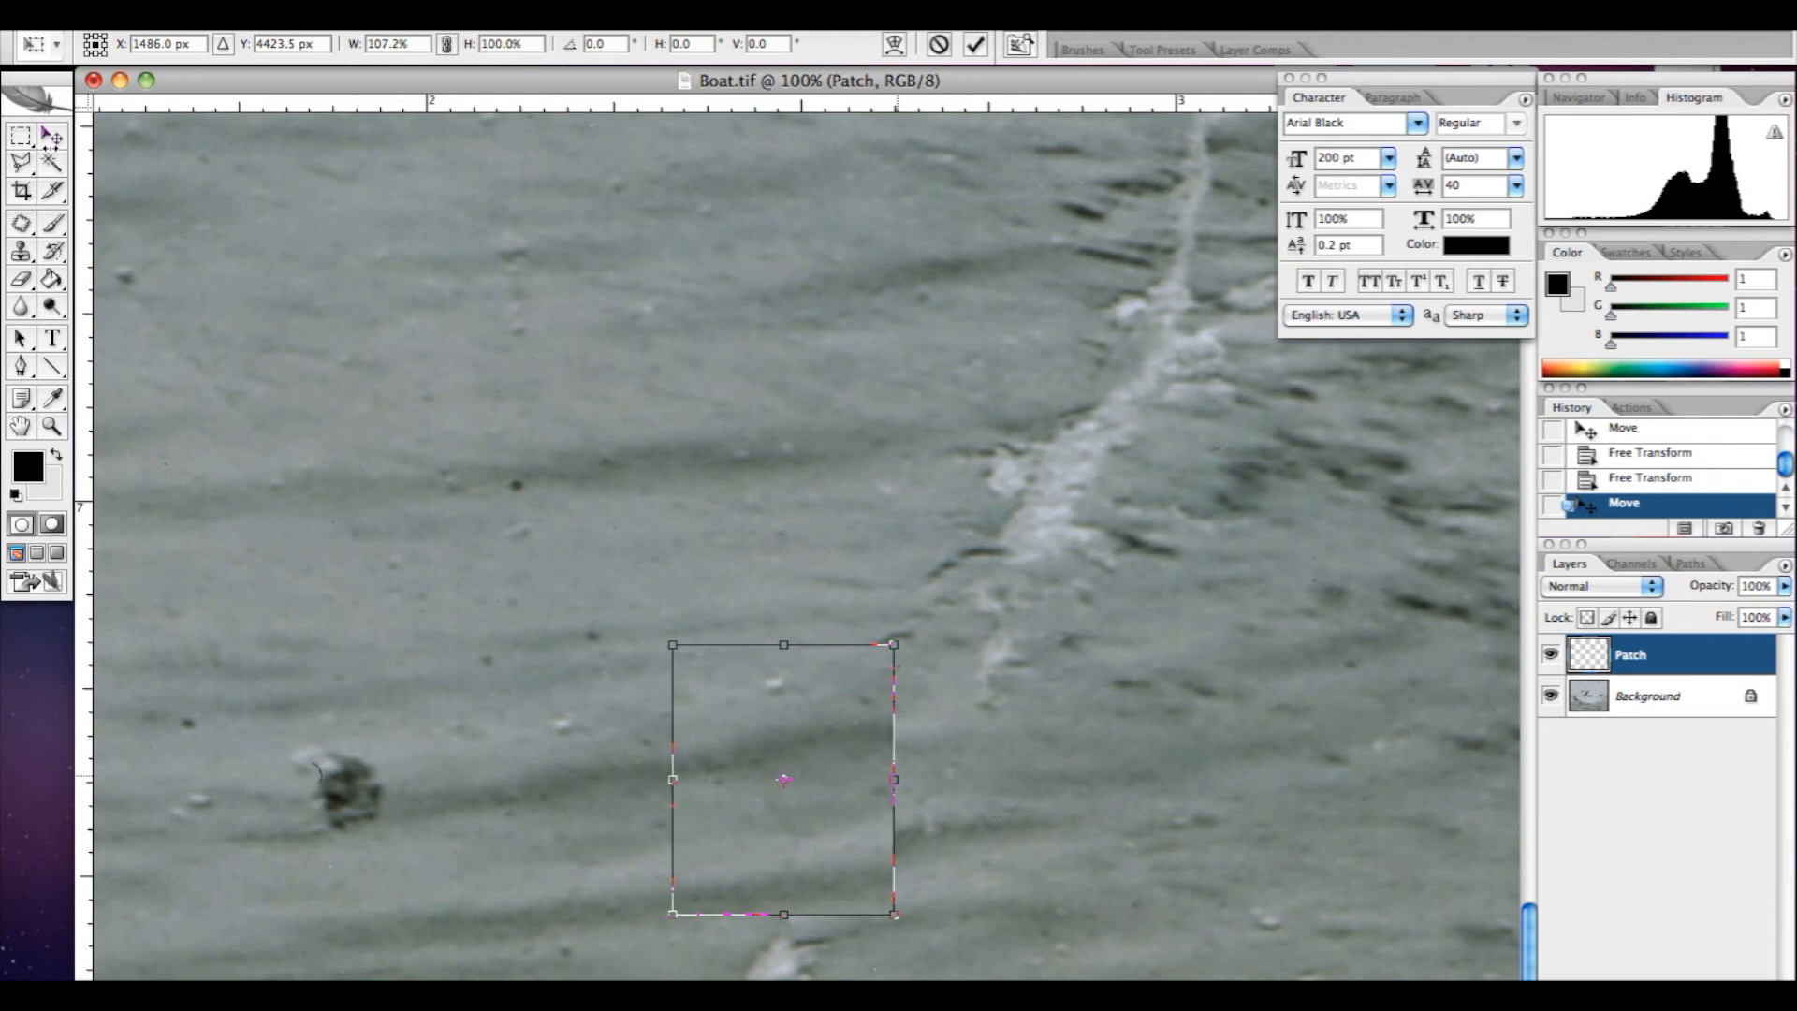
click(54, 138)
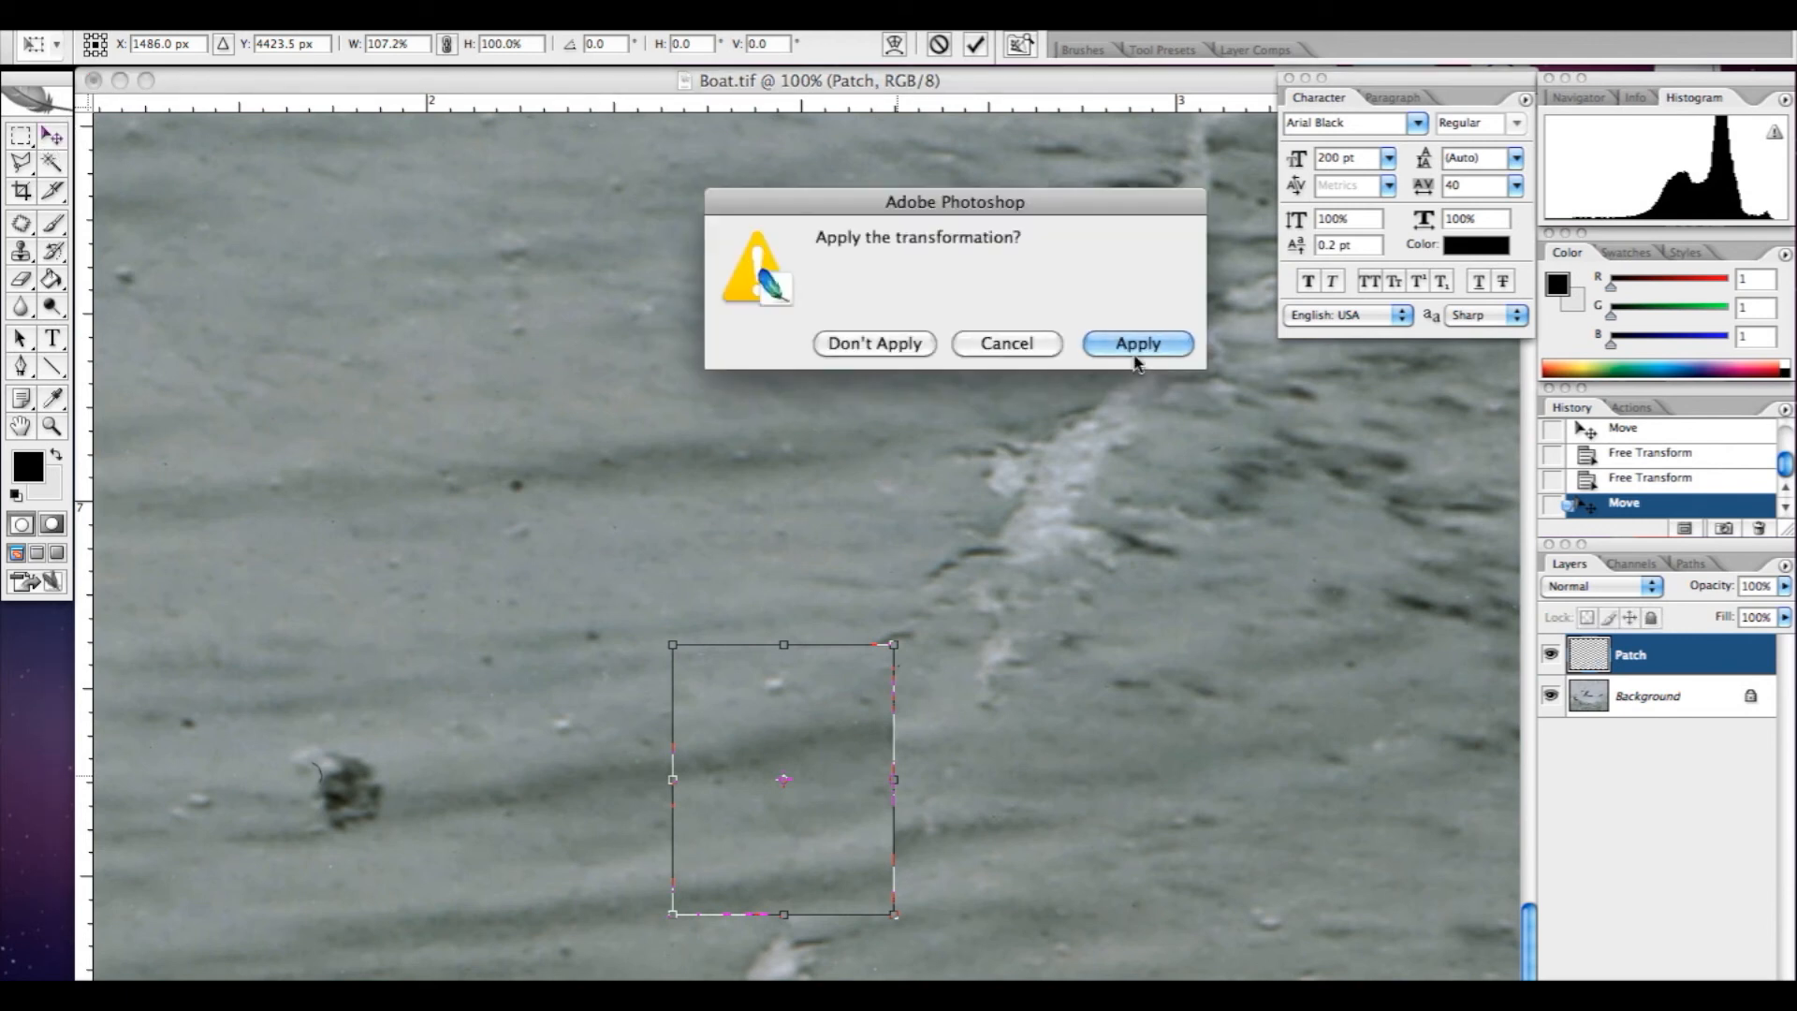
click(1135, 343)
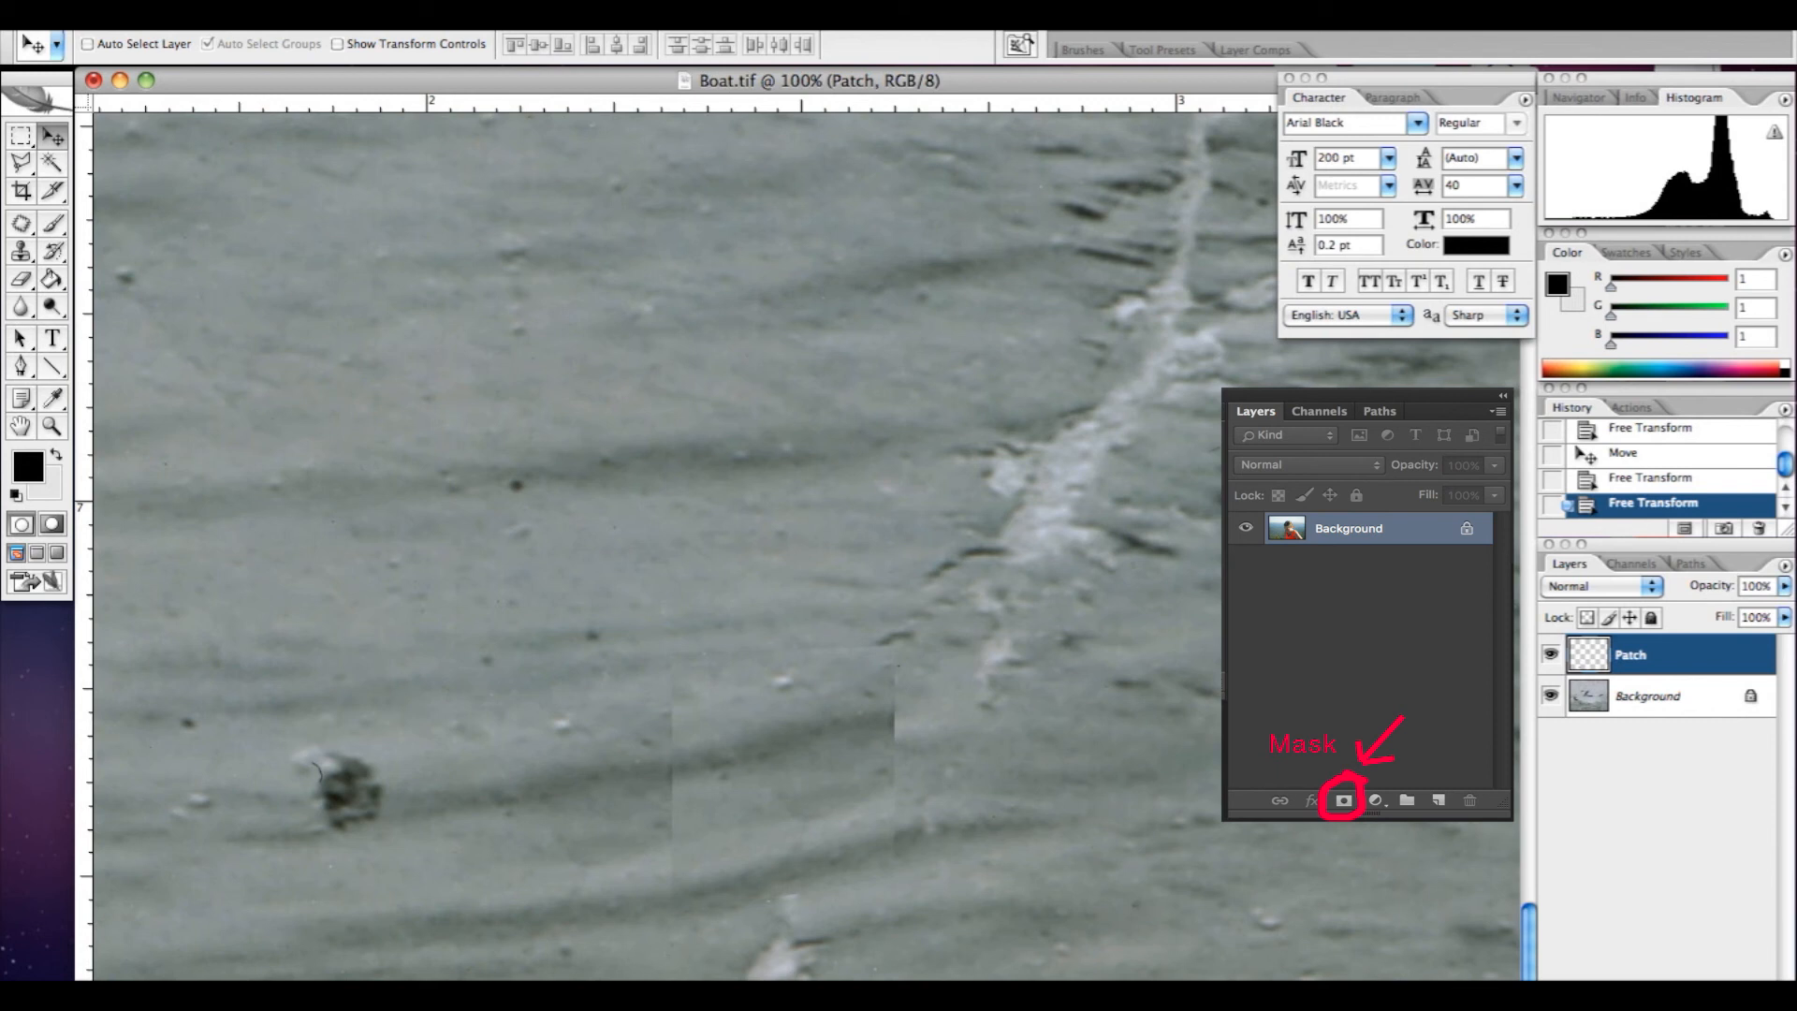
Add a layer mask to the Patch layer and paint black along the patch's right edge with a 100 px brush at 52% opacity.
click(1622, 992)
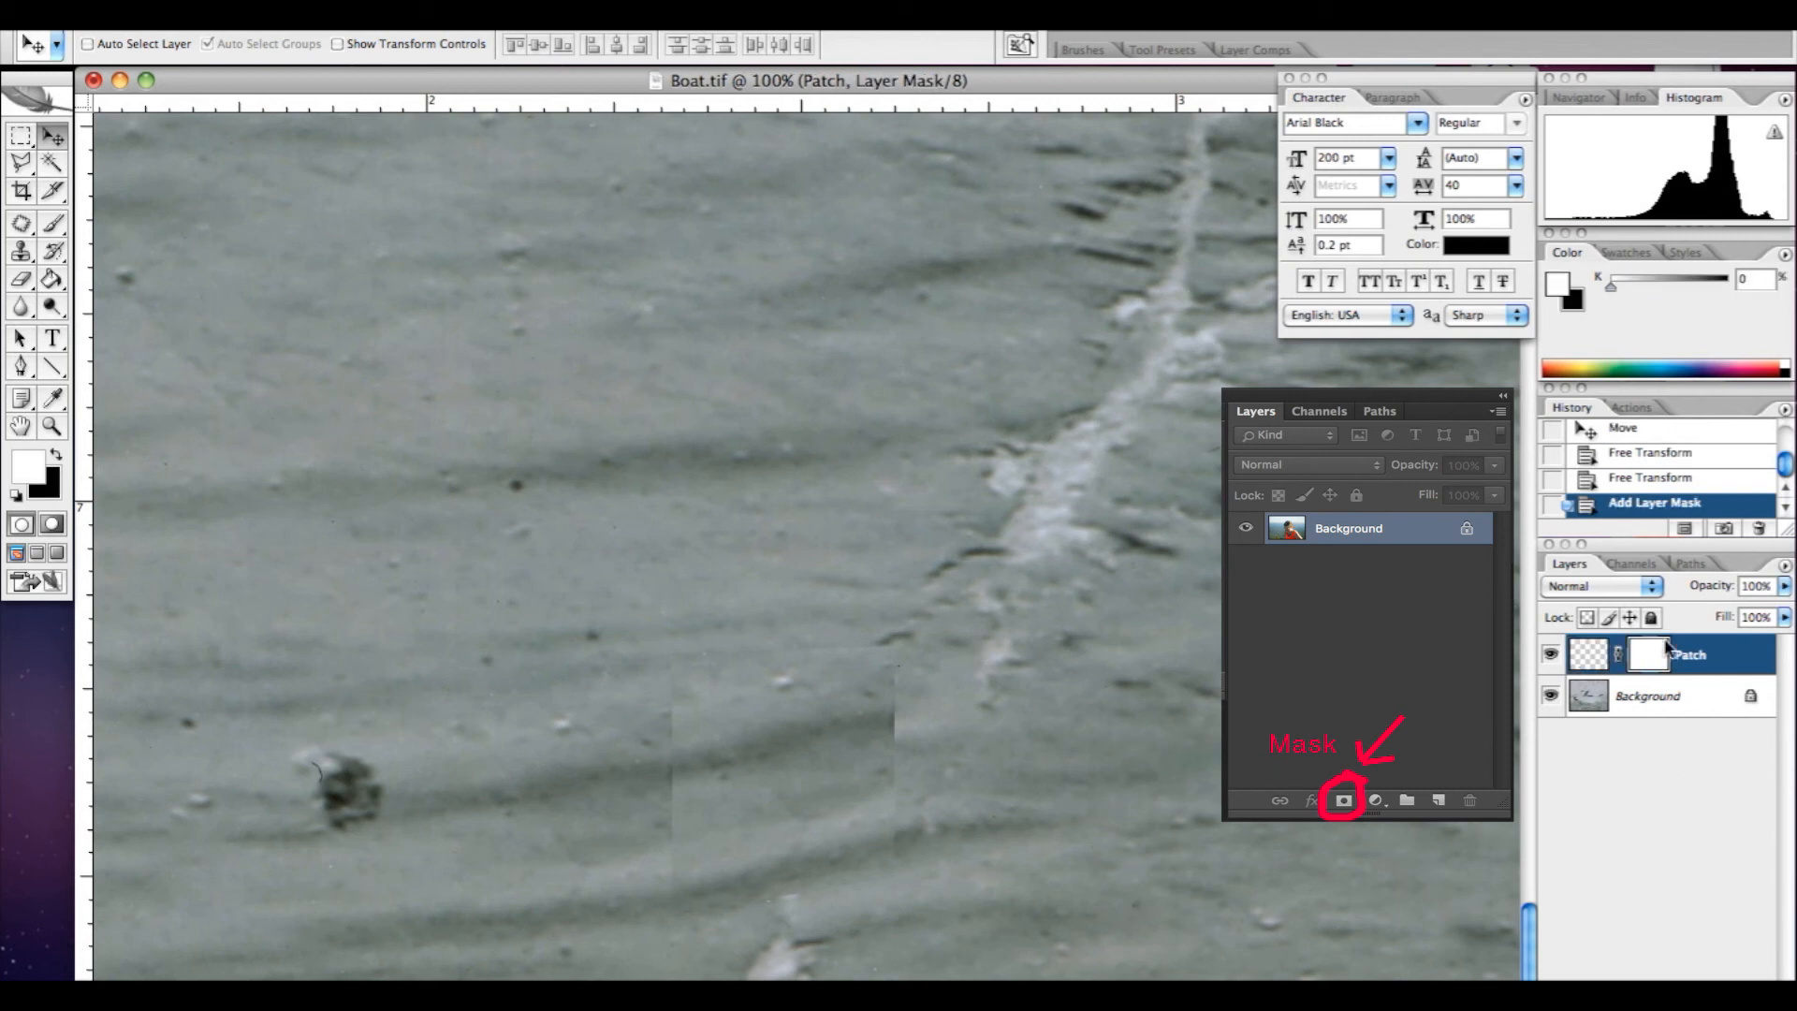
click(52, 223)
click(57, 456)
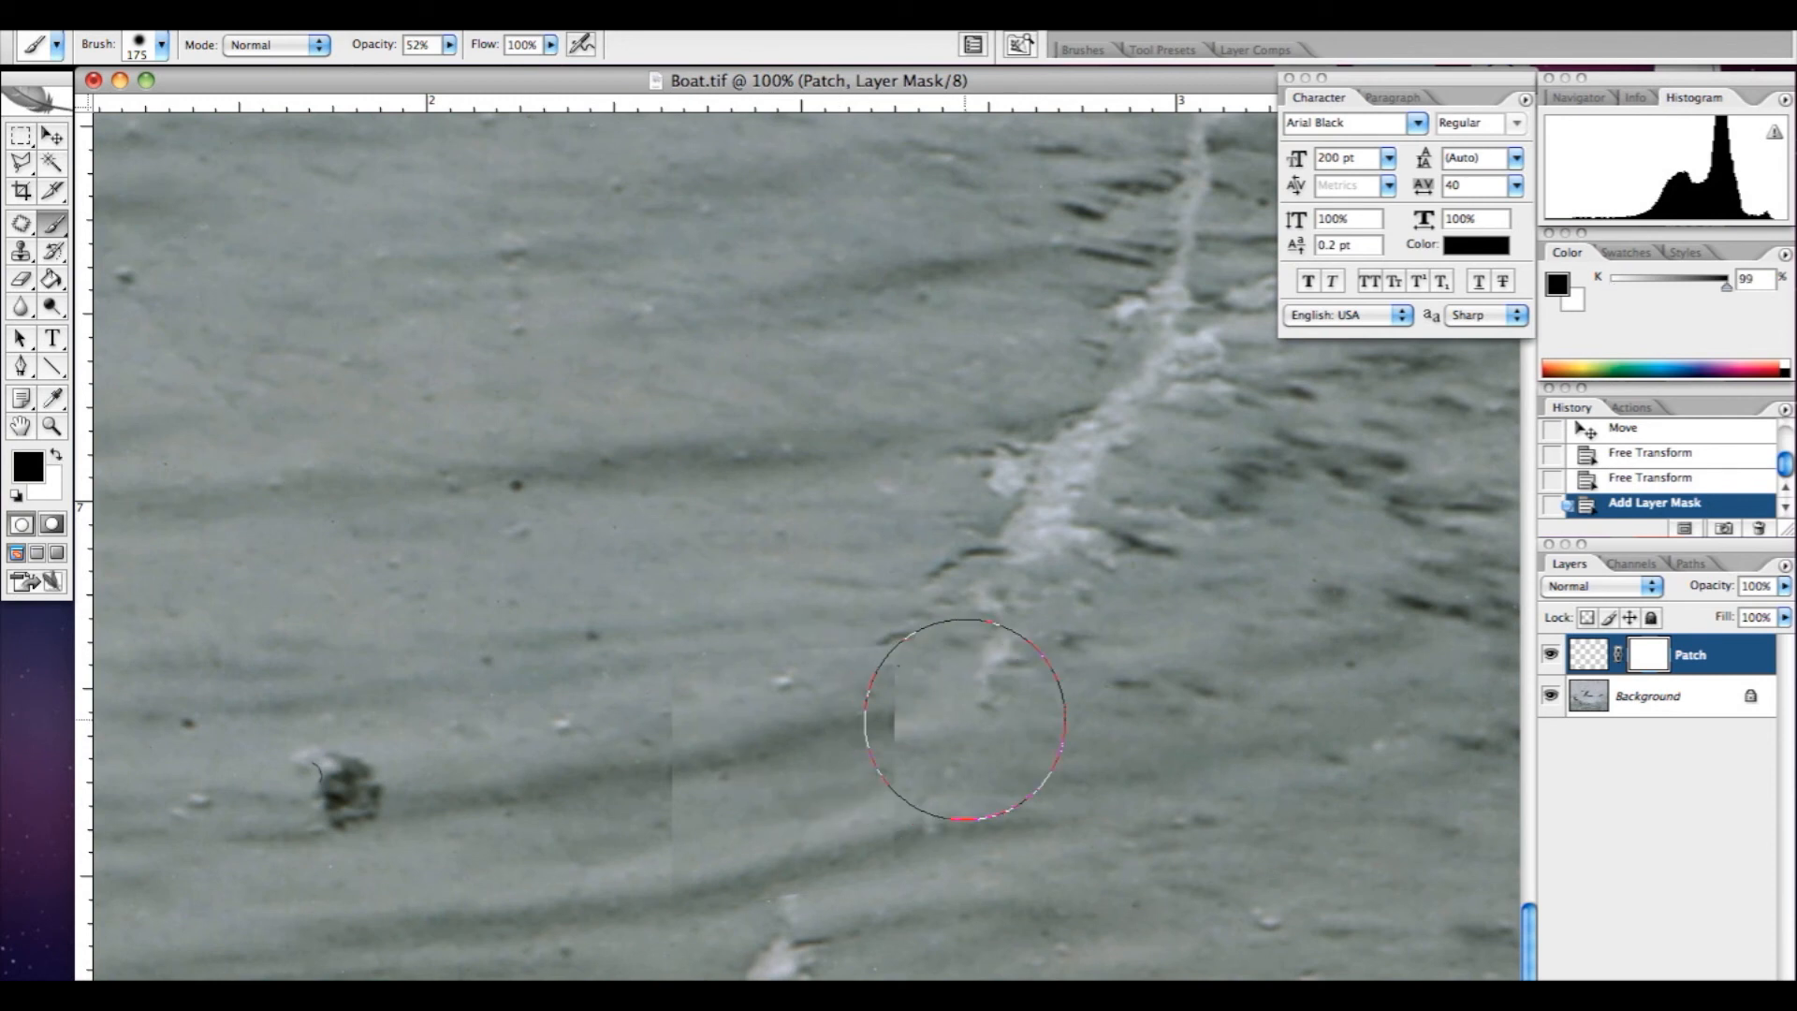
key(bracketleft)
key(bracketleft)
key(bracketleft)
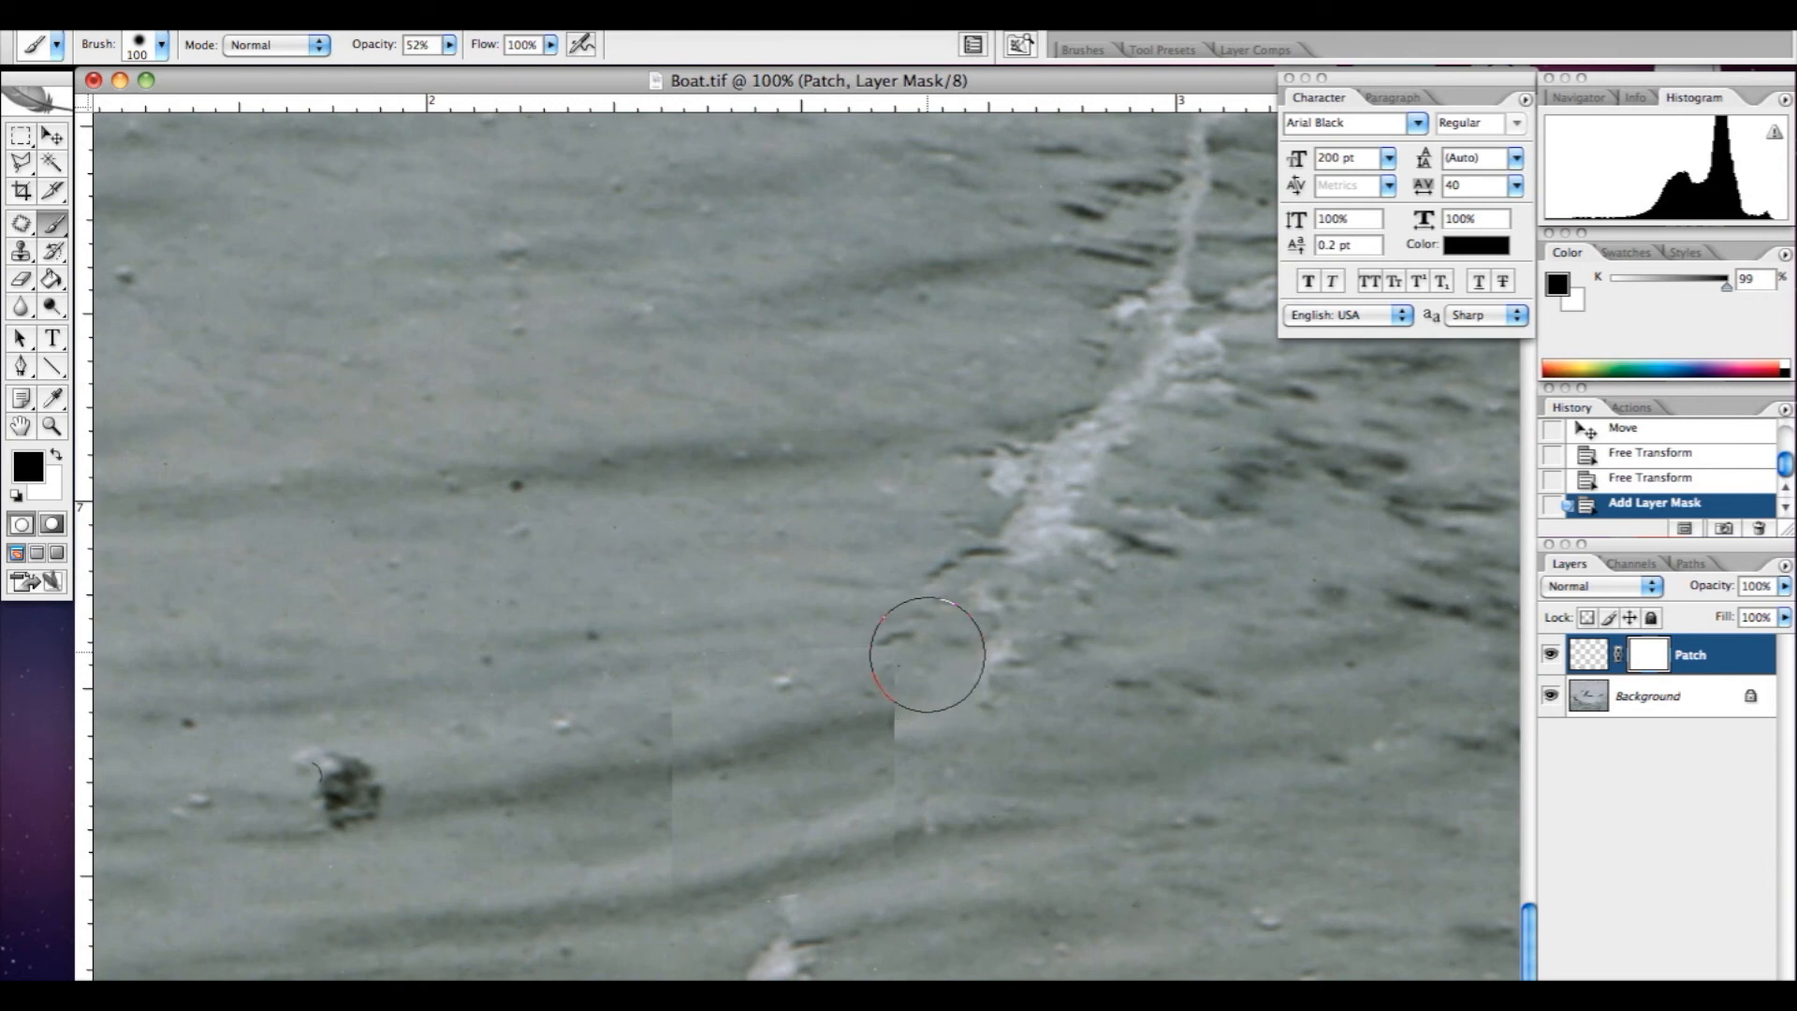
click(934, 721)
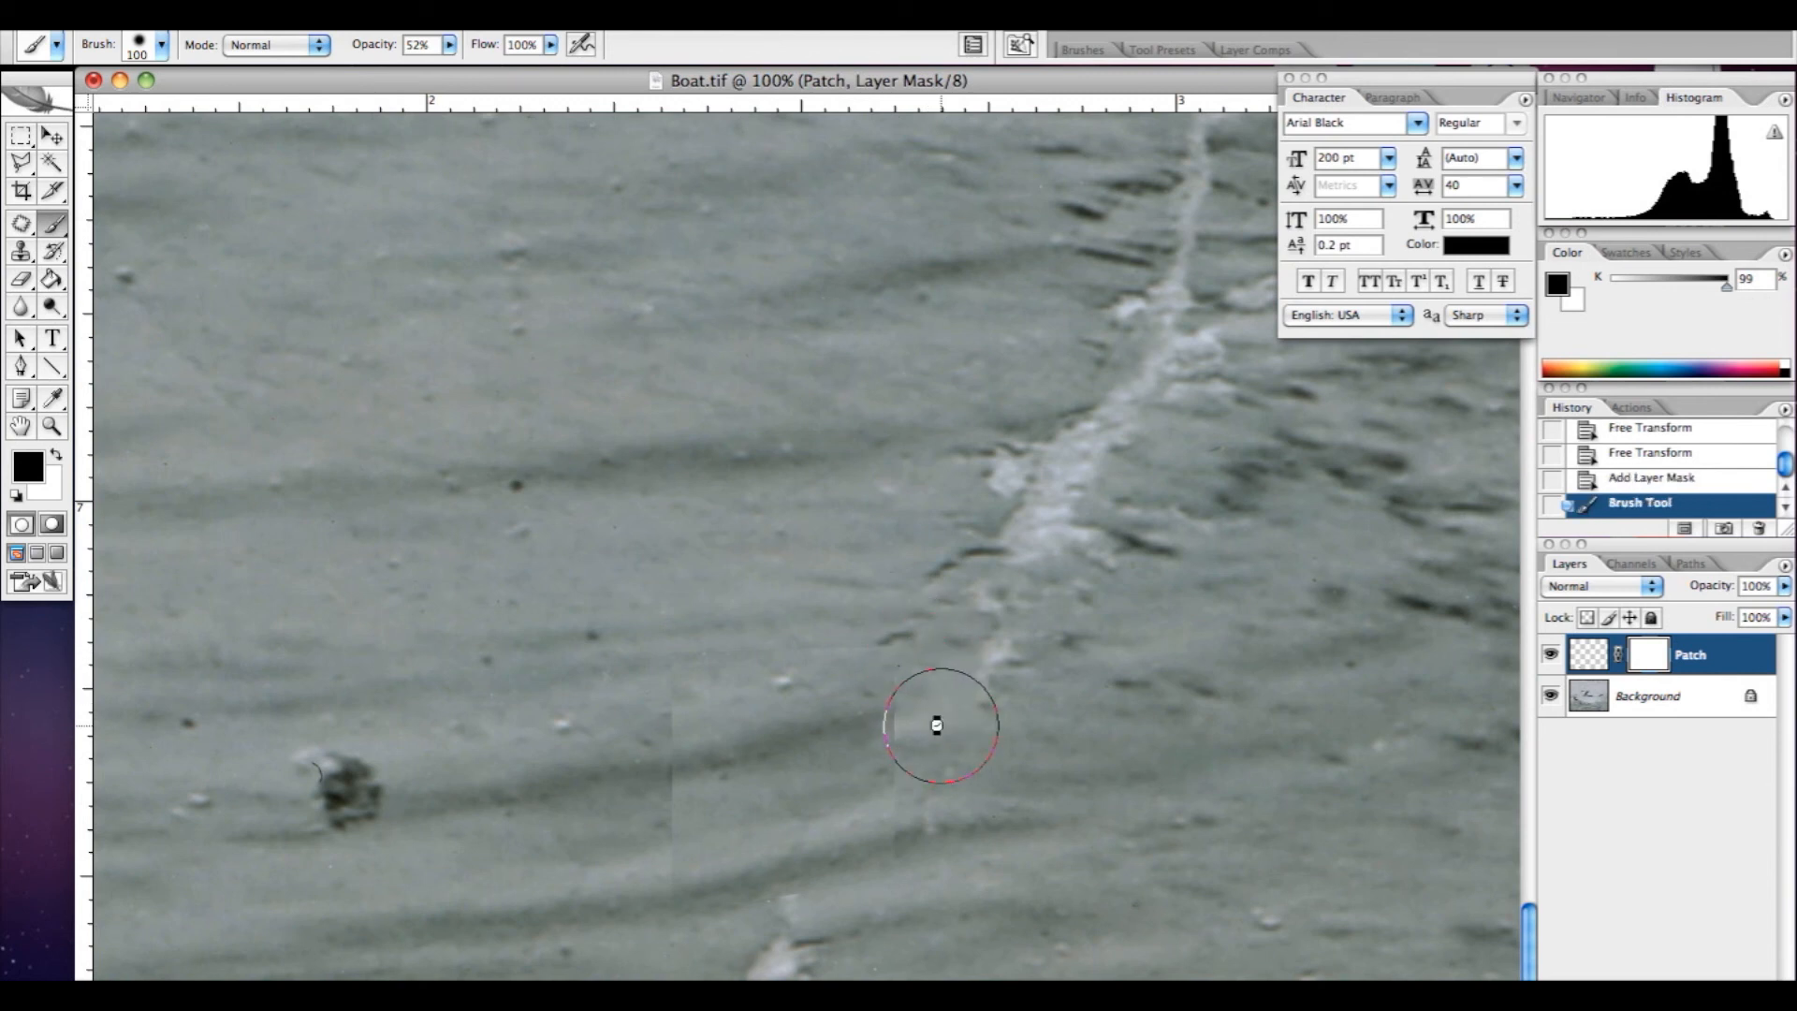
click(933, 726)
click(934, 721)
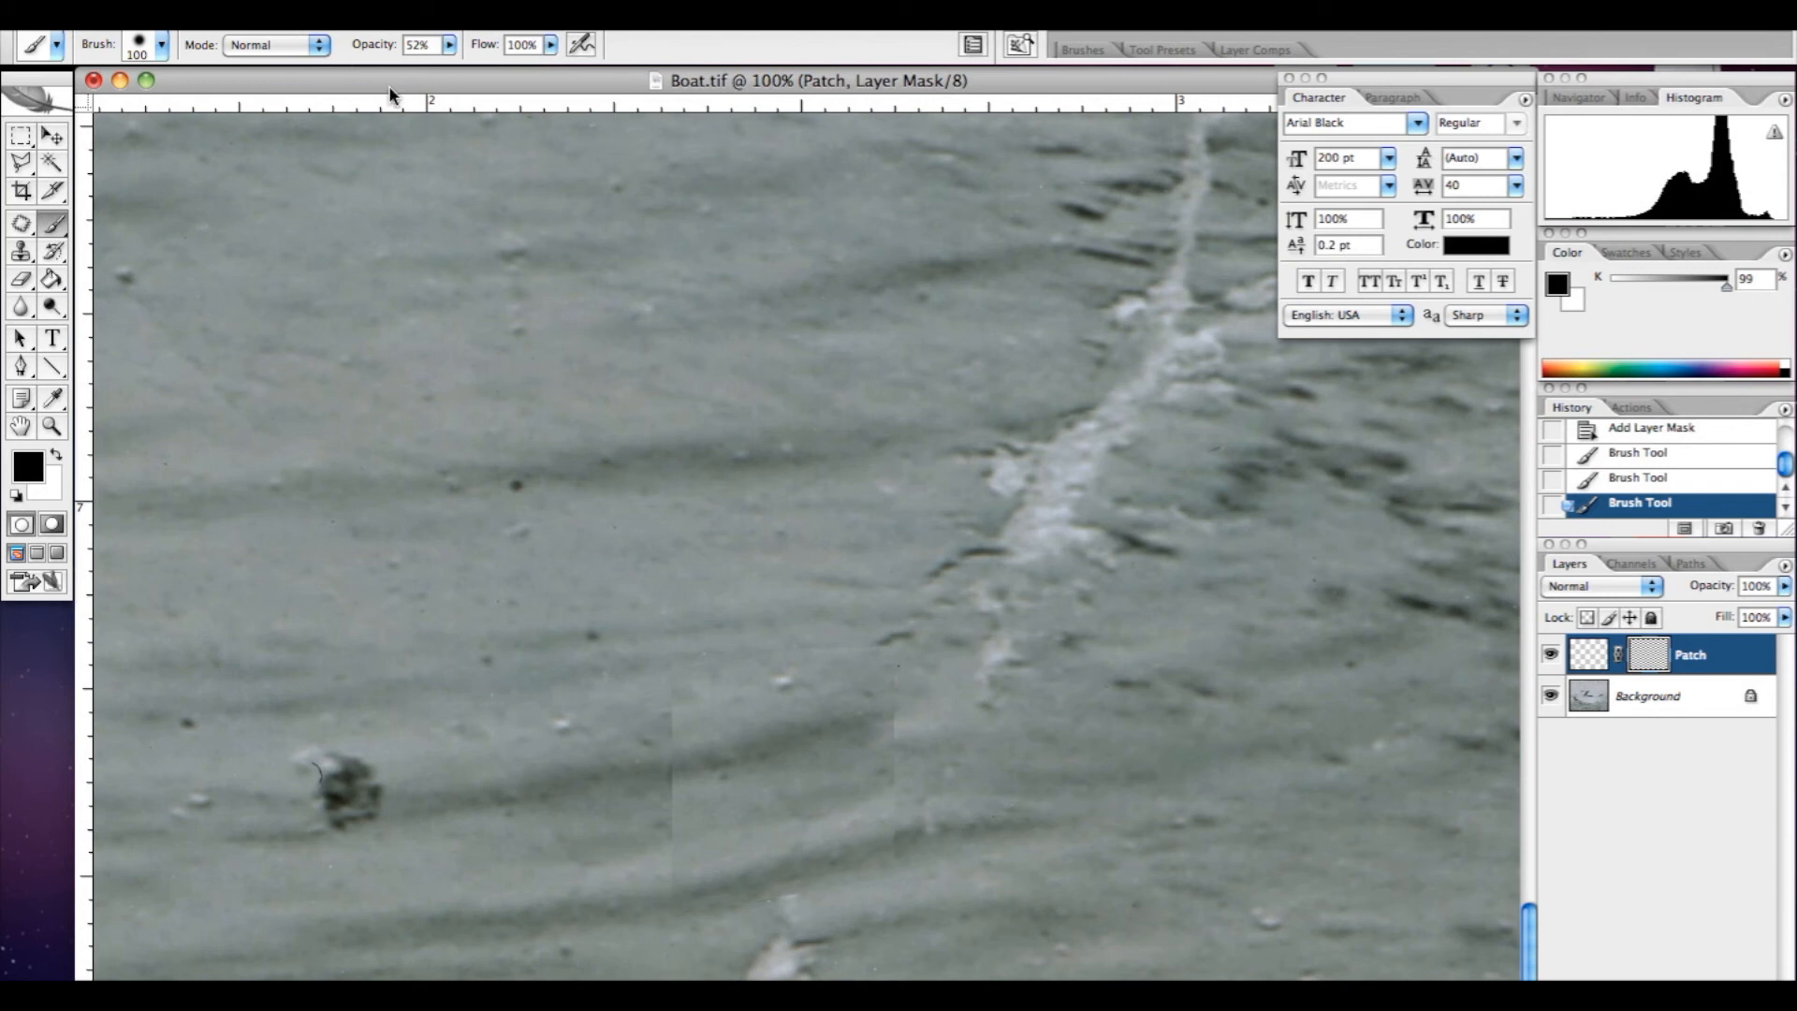
Raise the brush opacity to 100% and mask out more of the seam at the patch's upper right edge.
click(150, 47)
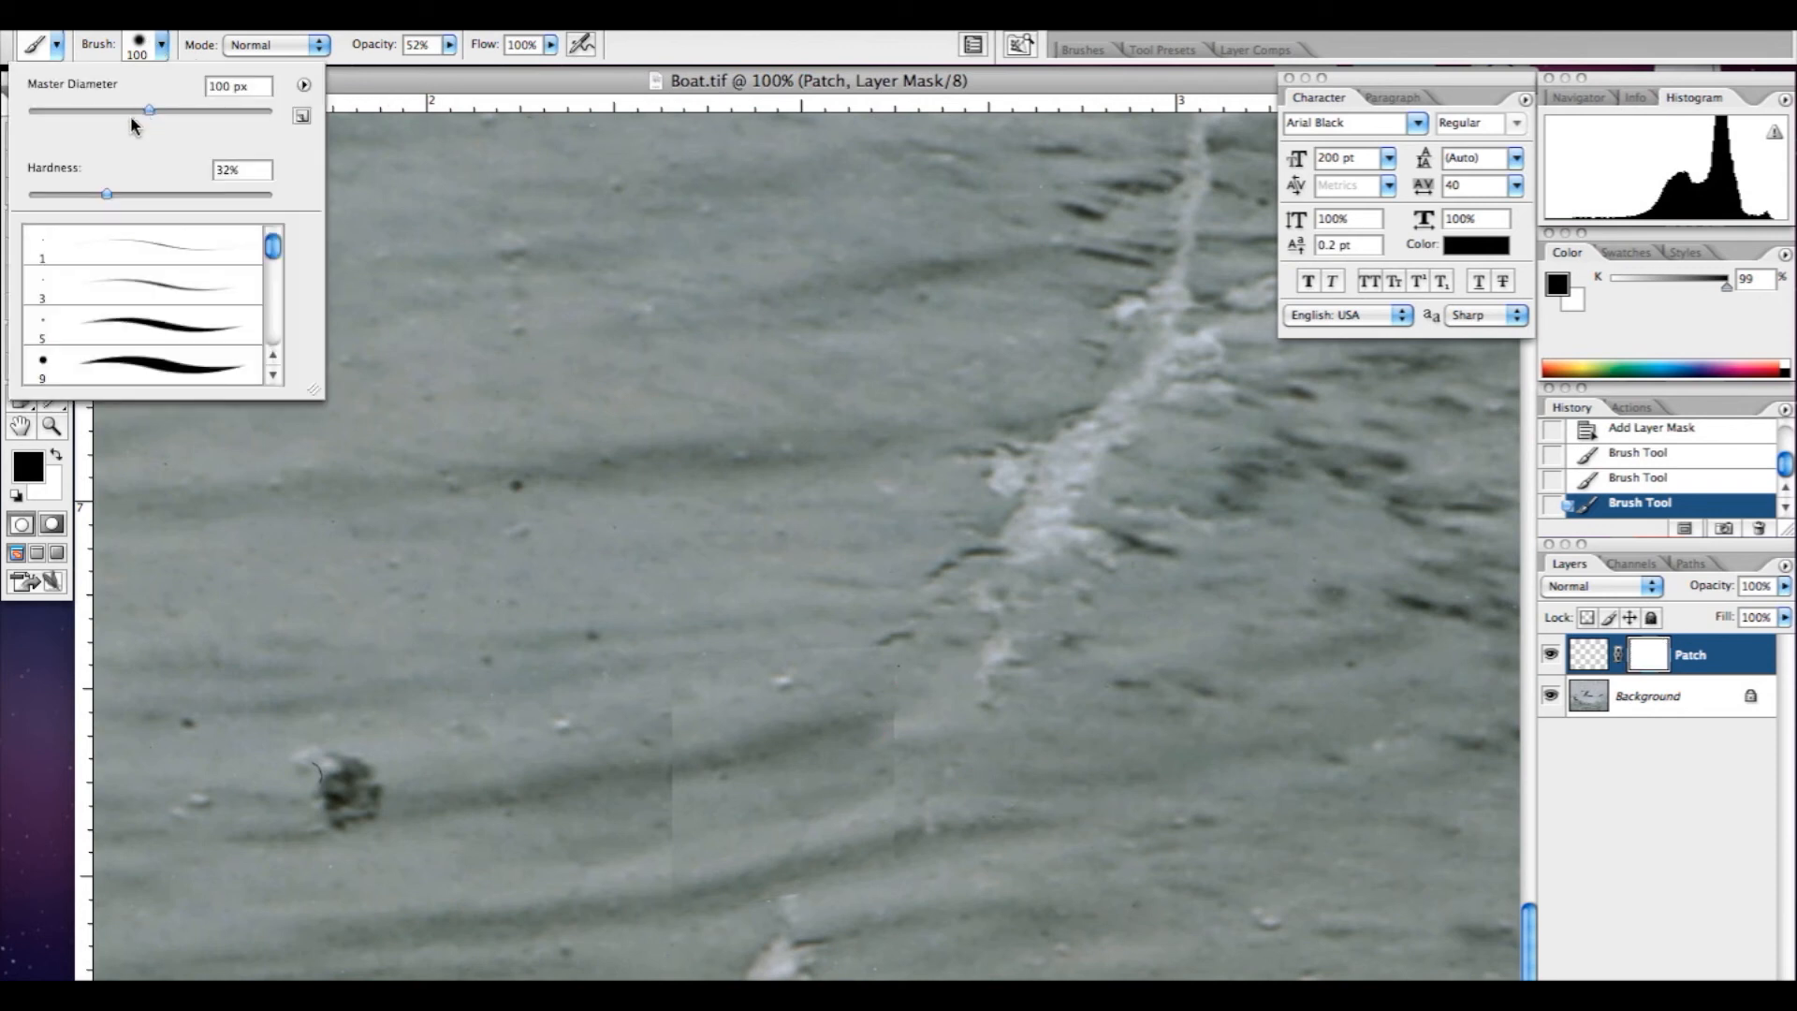
click(455, 51)
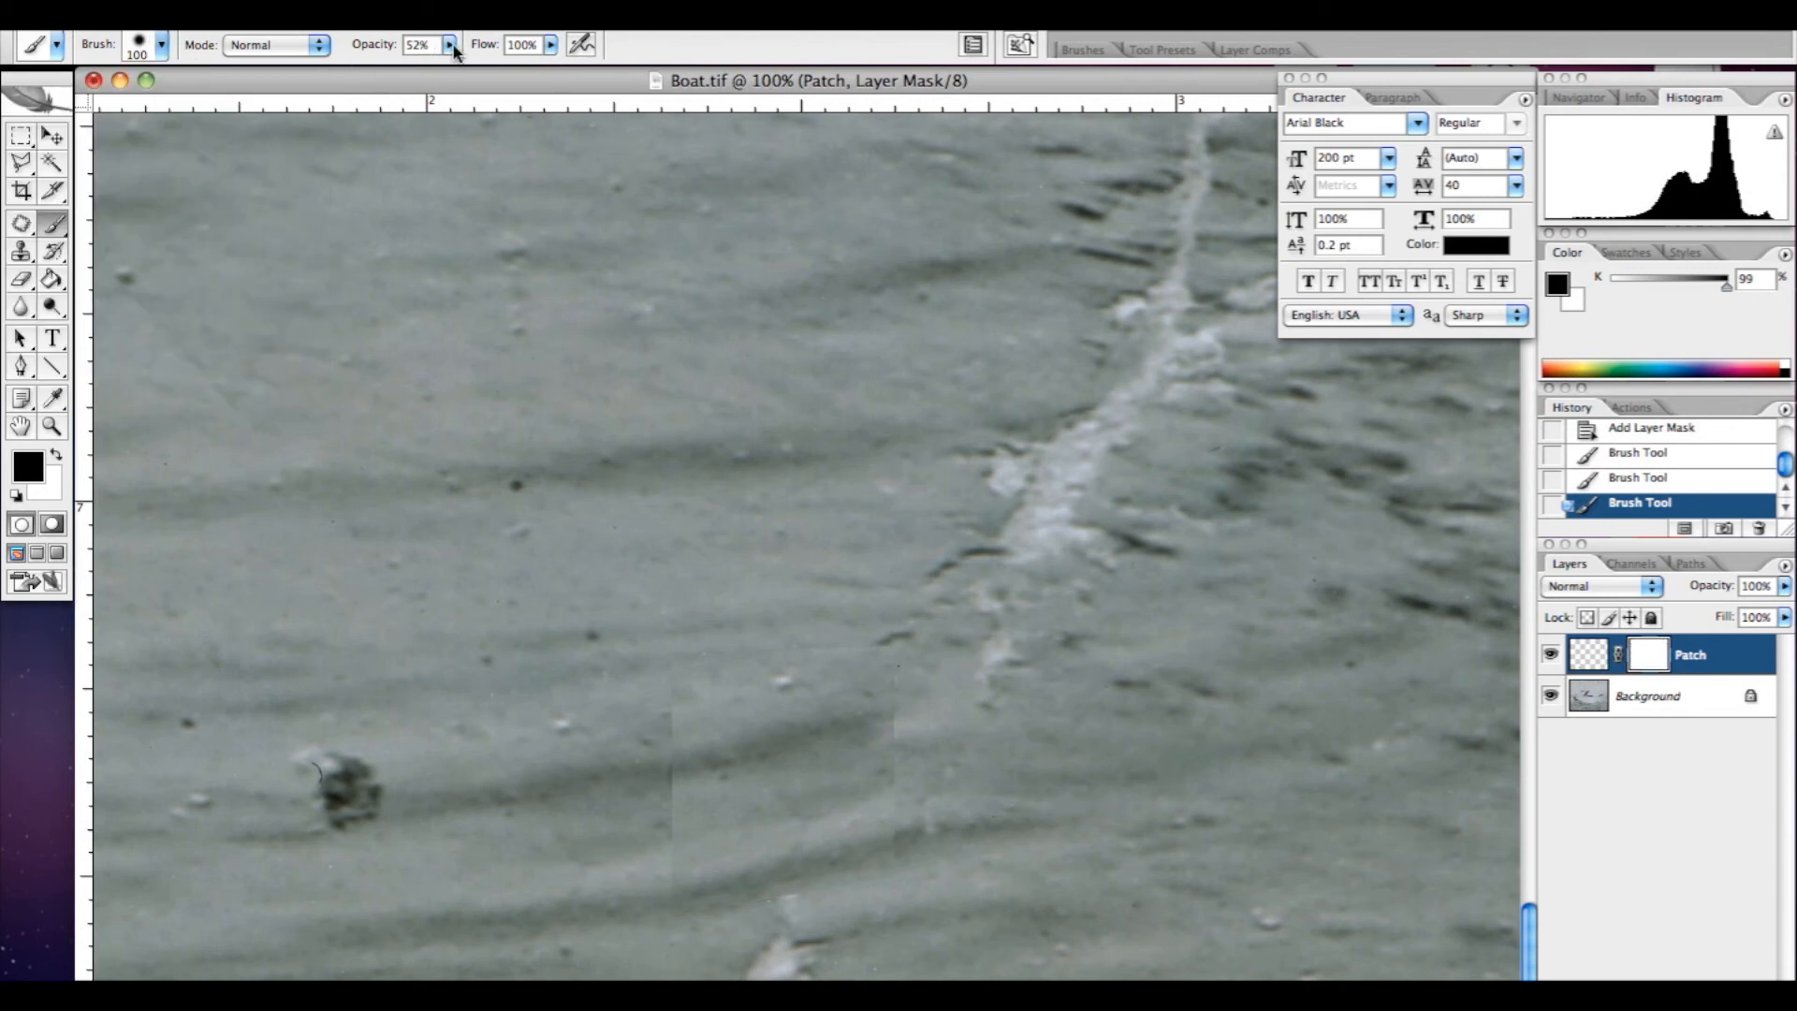
click(455, 51)
drag(453, 70, 545, 73)
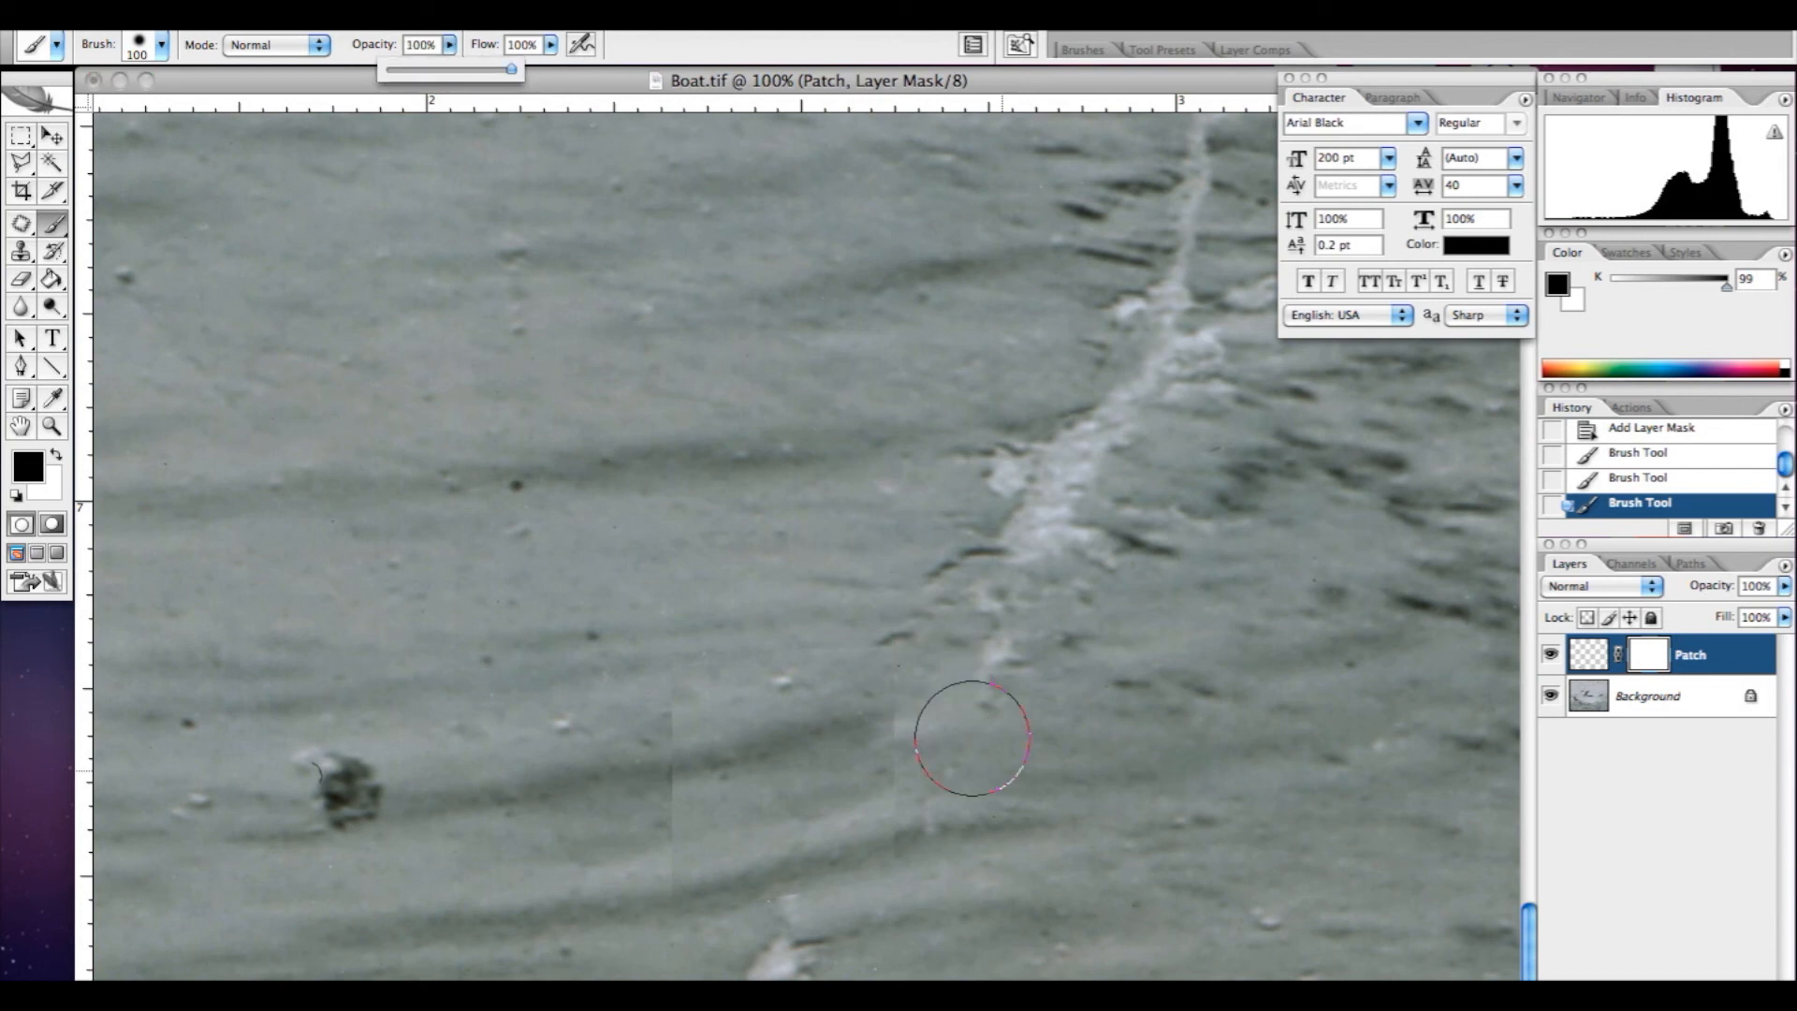
click(931, 674)
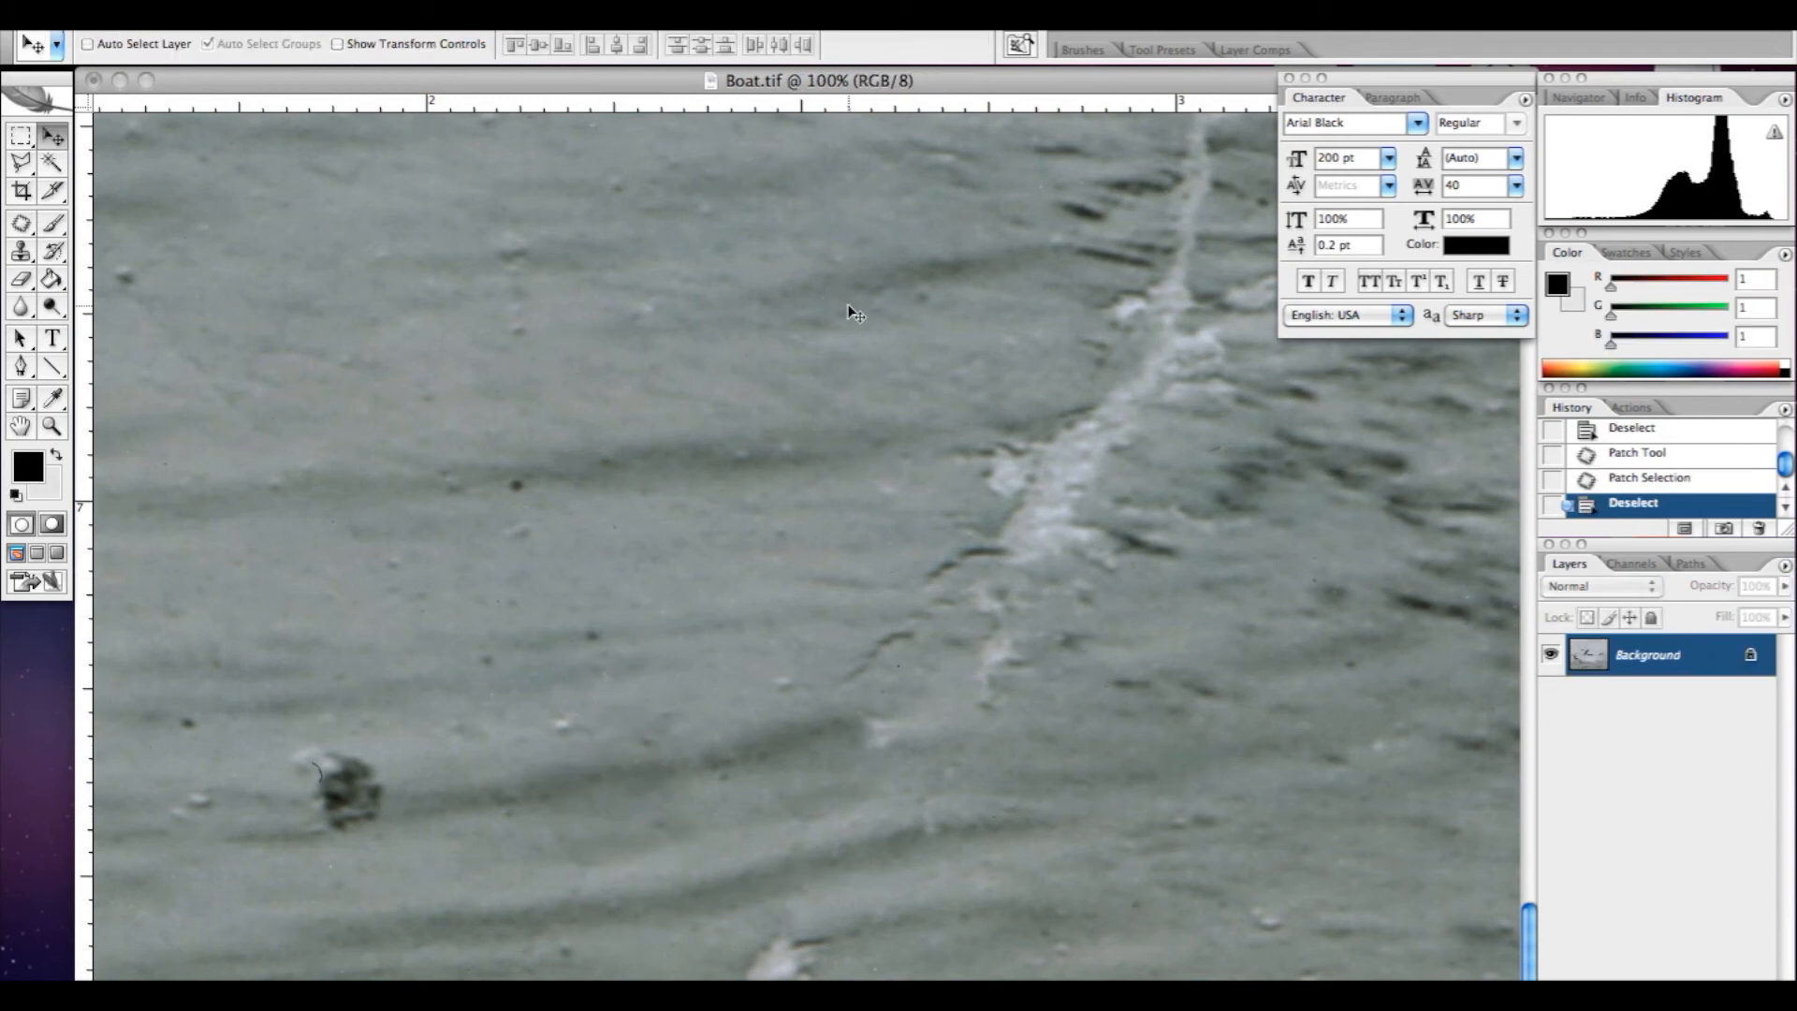
Use the Patch Tool to replace a short piece of the long horizontal crease in the upper sky with cleaner sky, and deselect it.
key(super+minus)
key(super+minus)
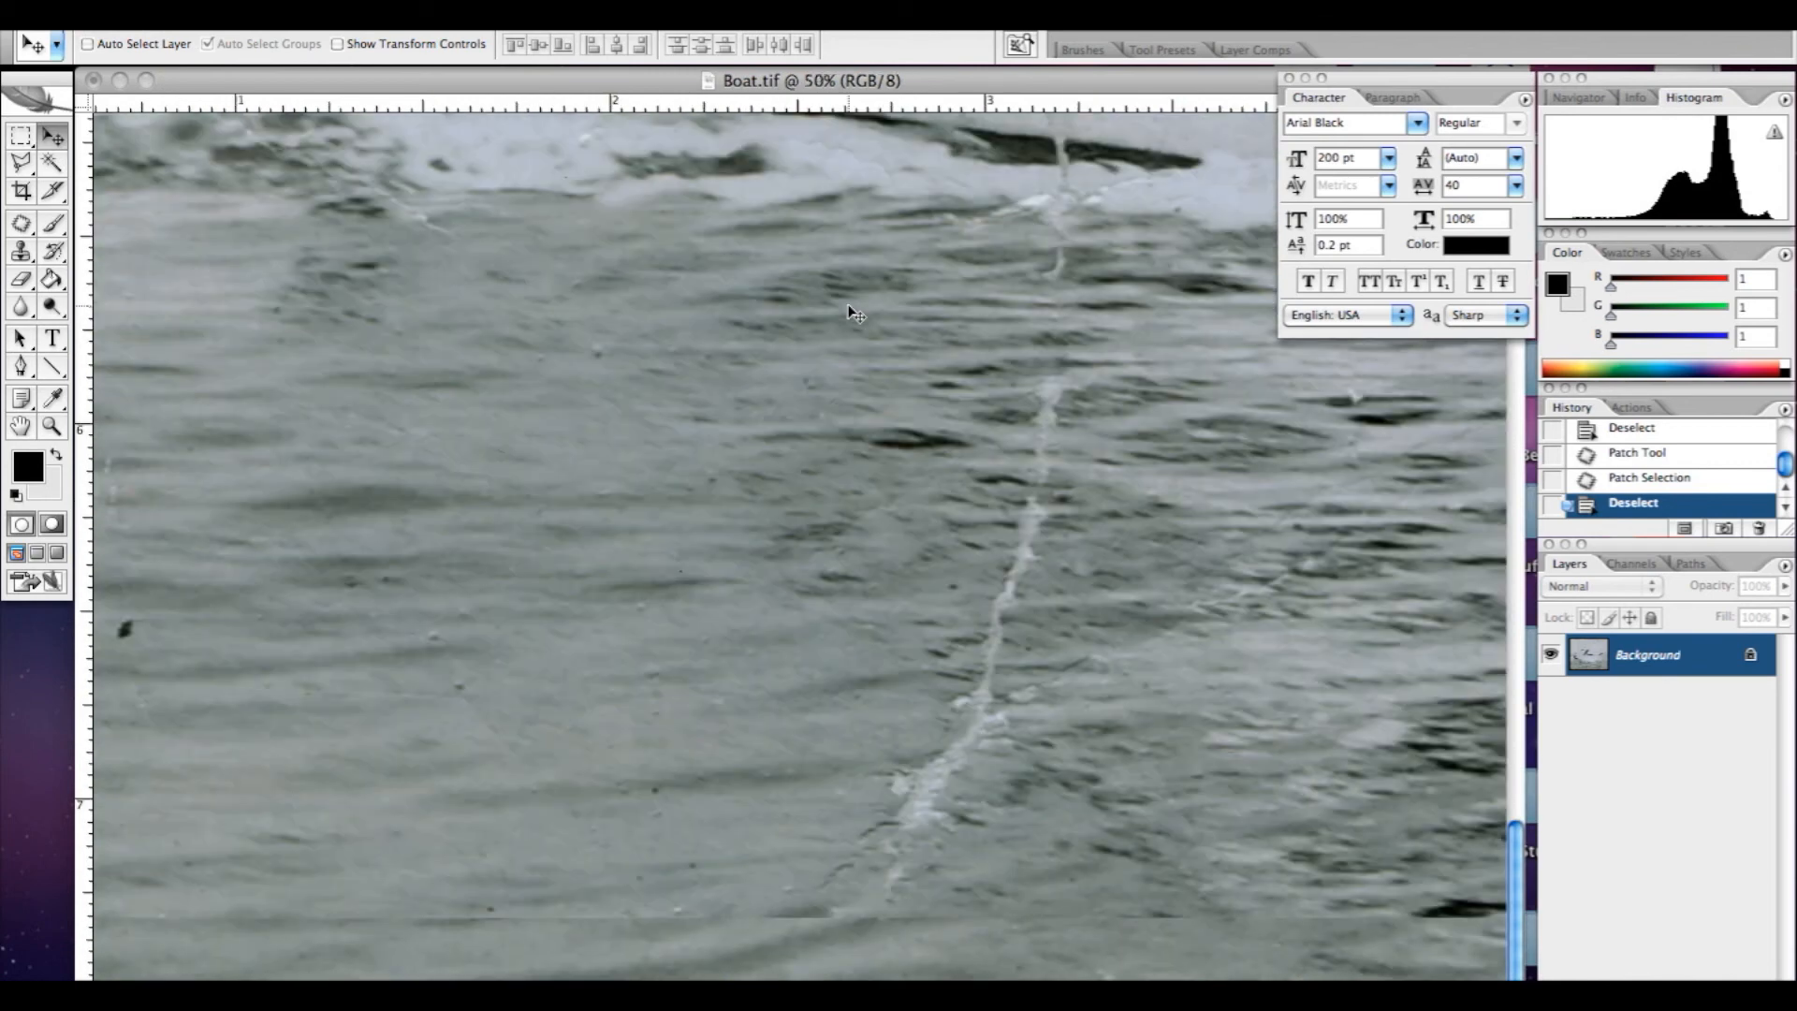
key(super+minus)
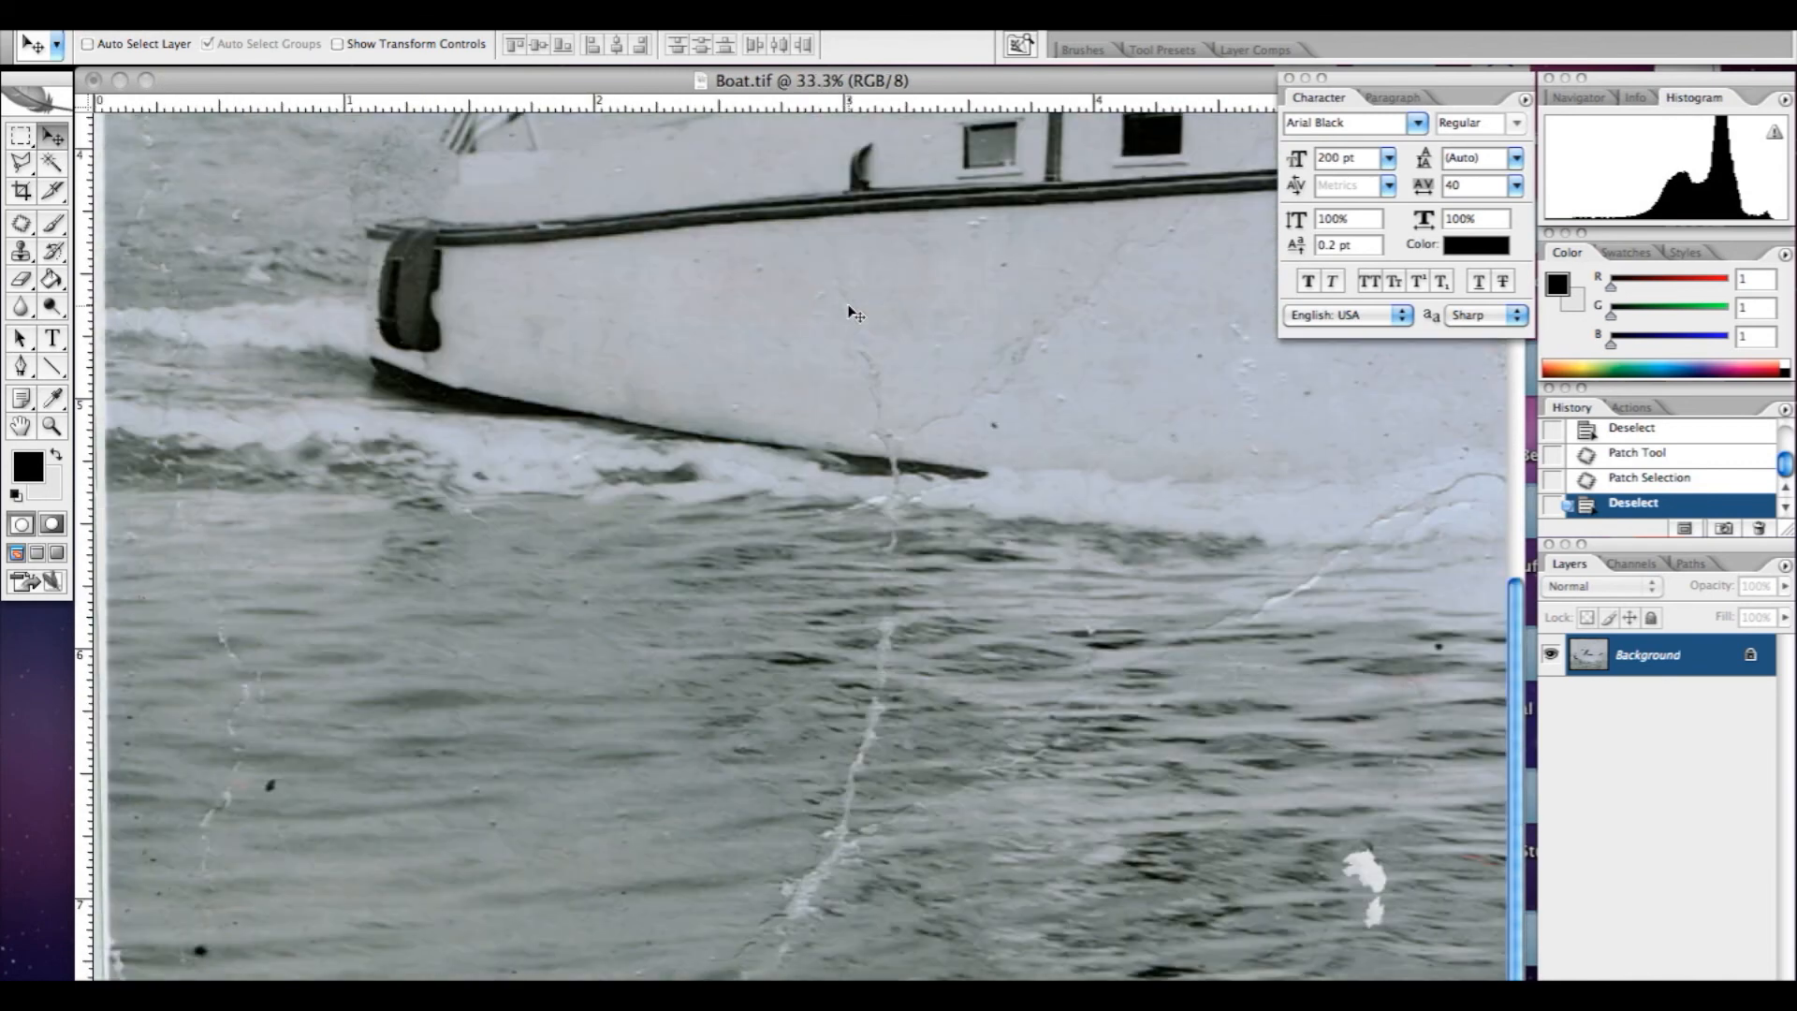
key(super+minus)
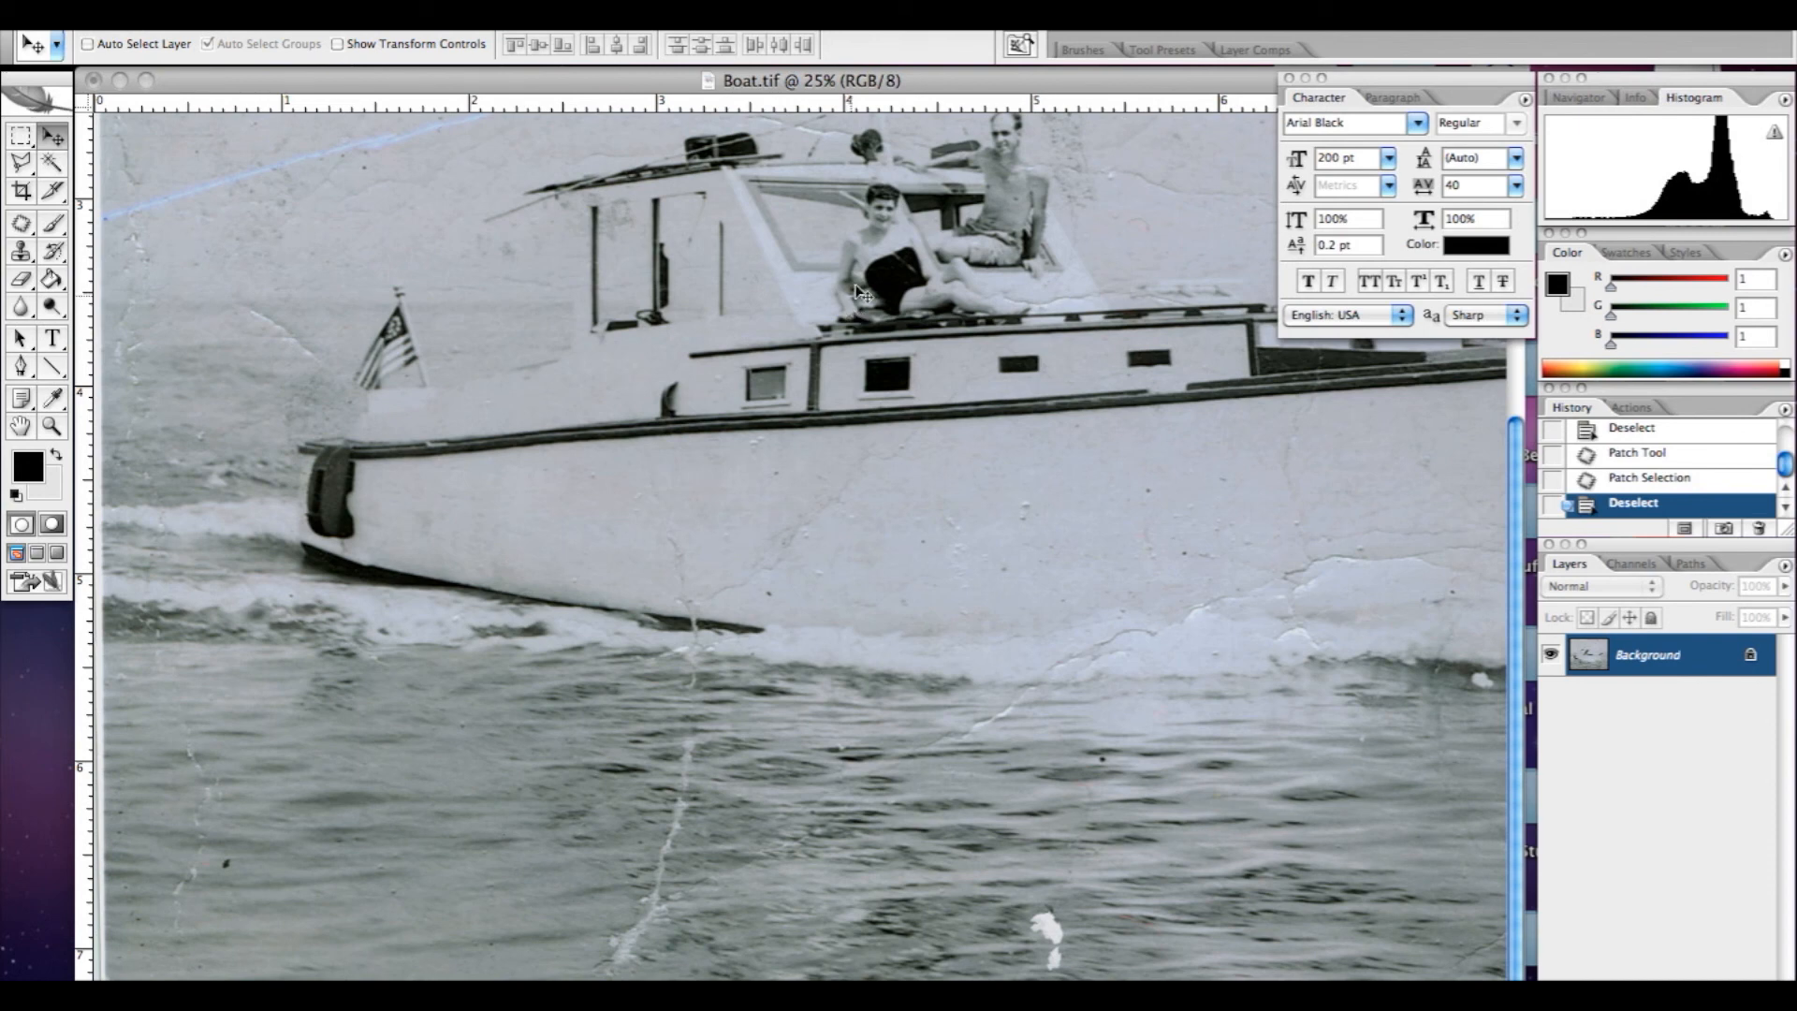
key(super+minus)
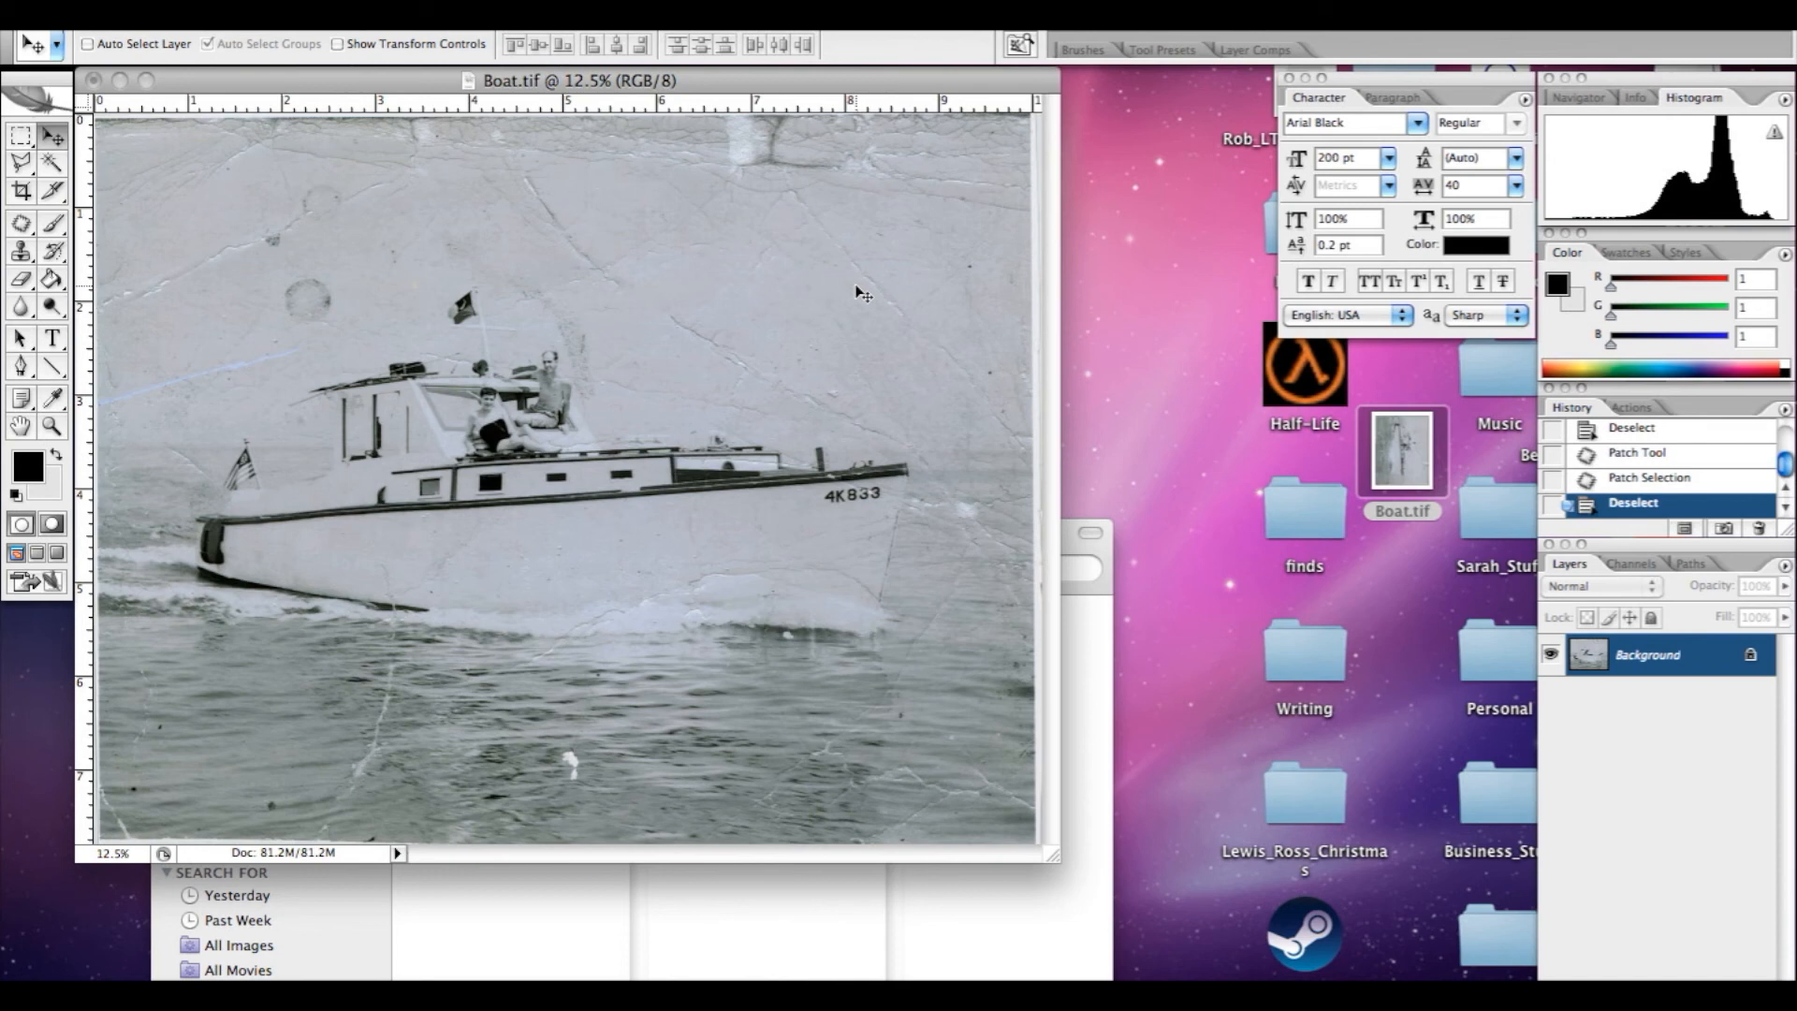
key(super+plus)
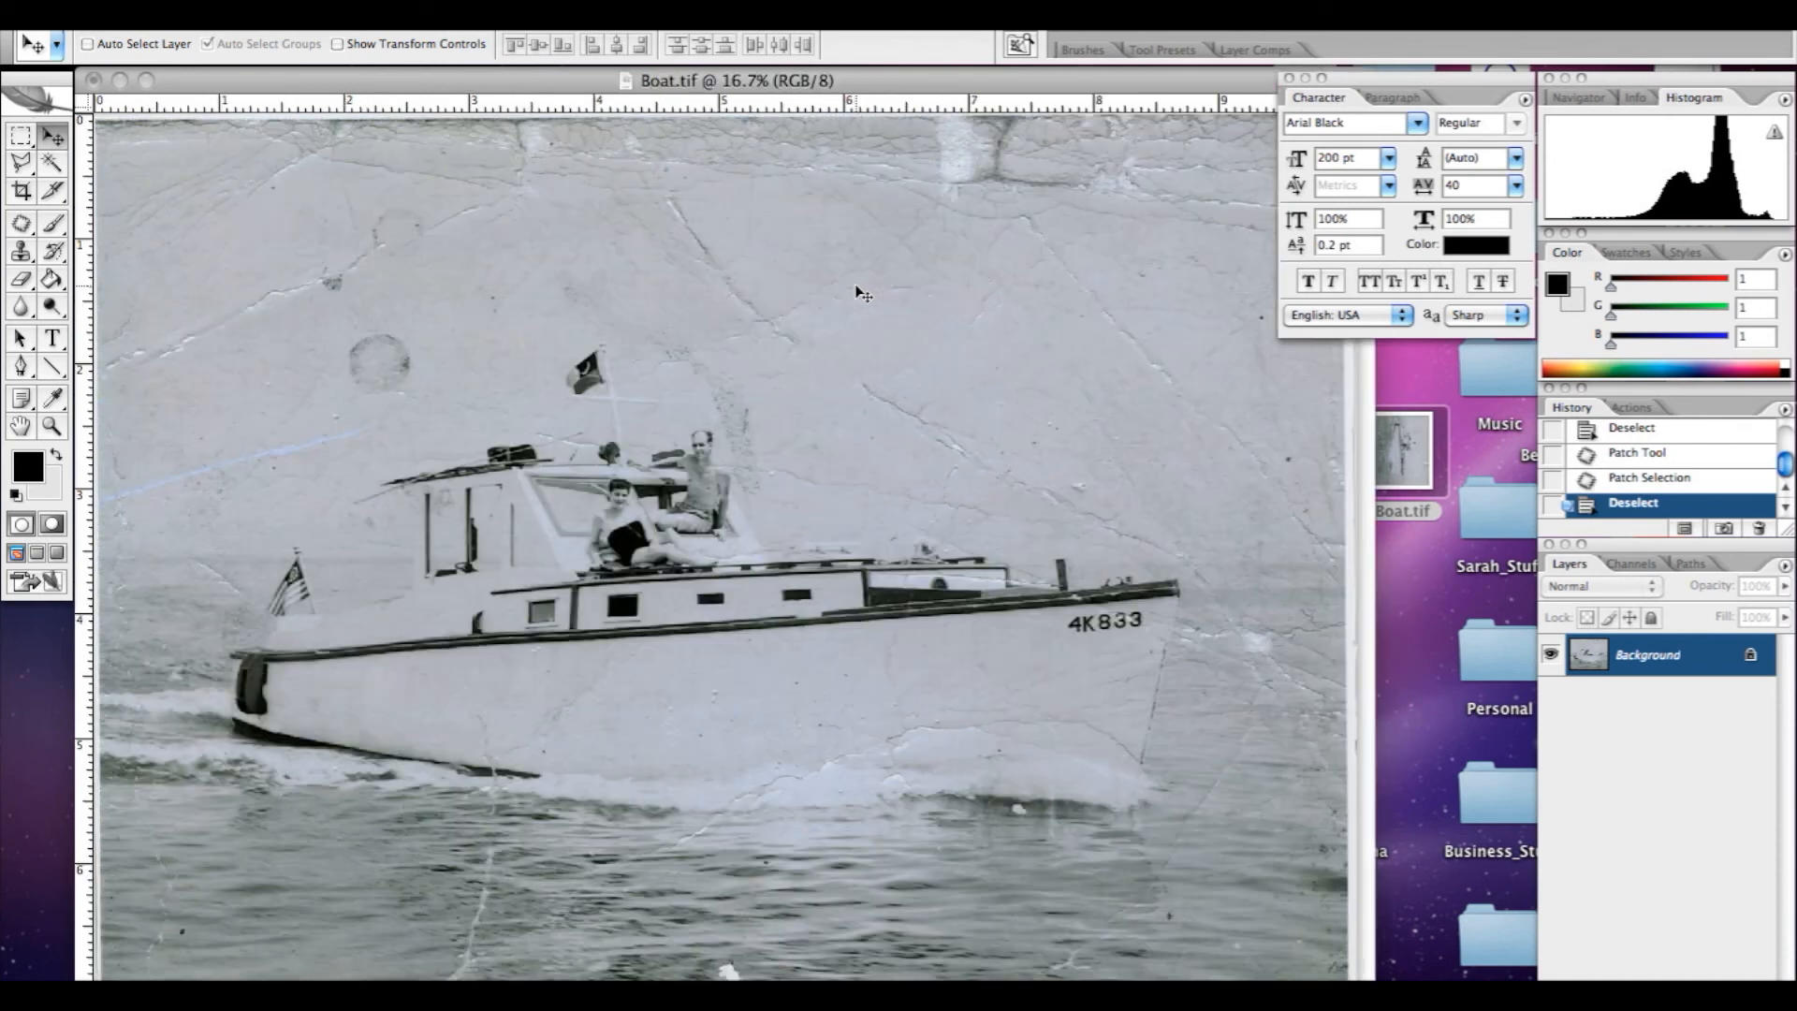
key(super+plus)
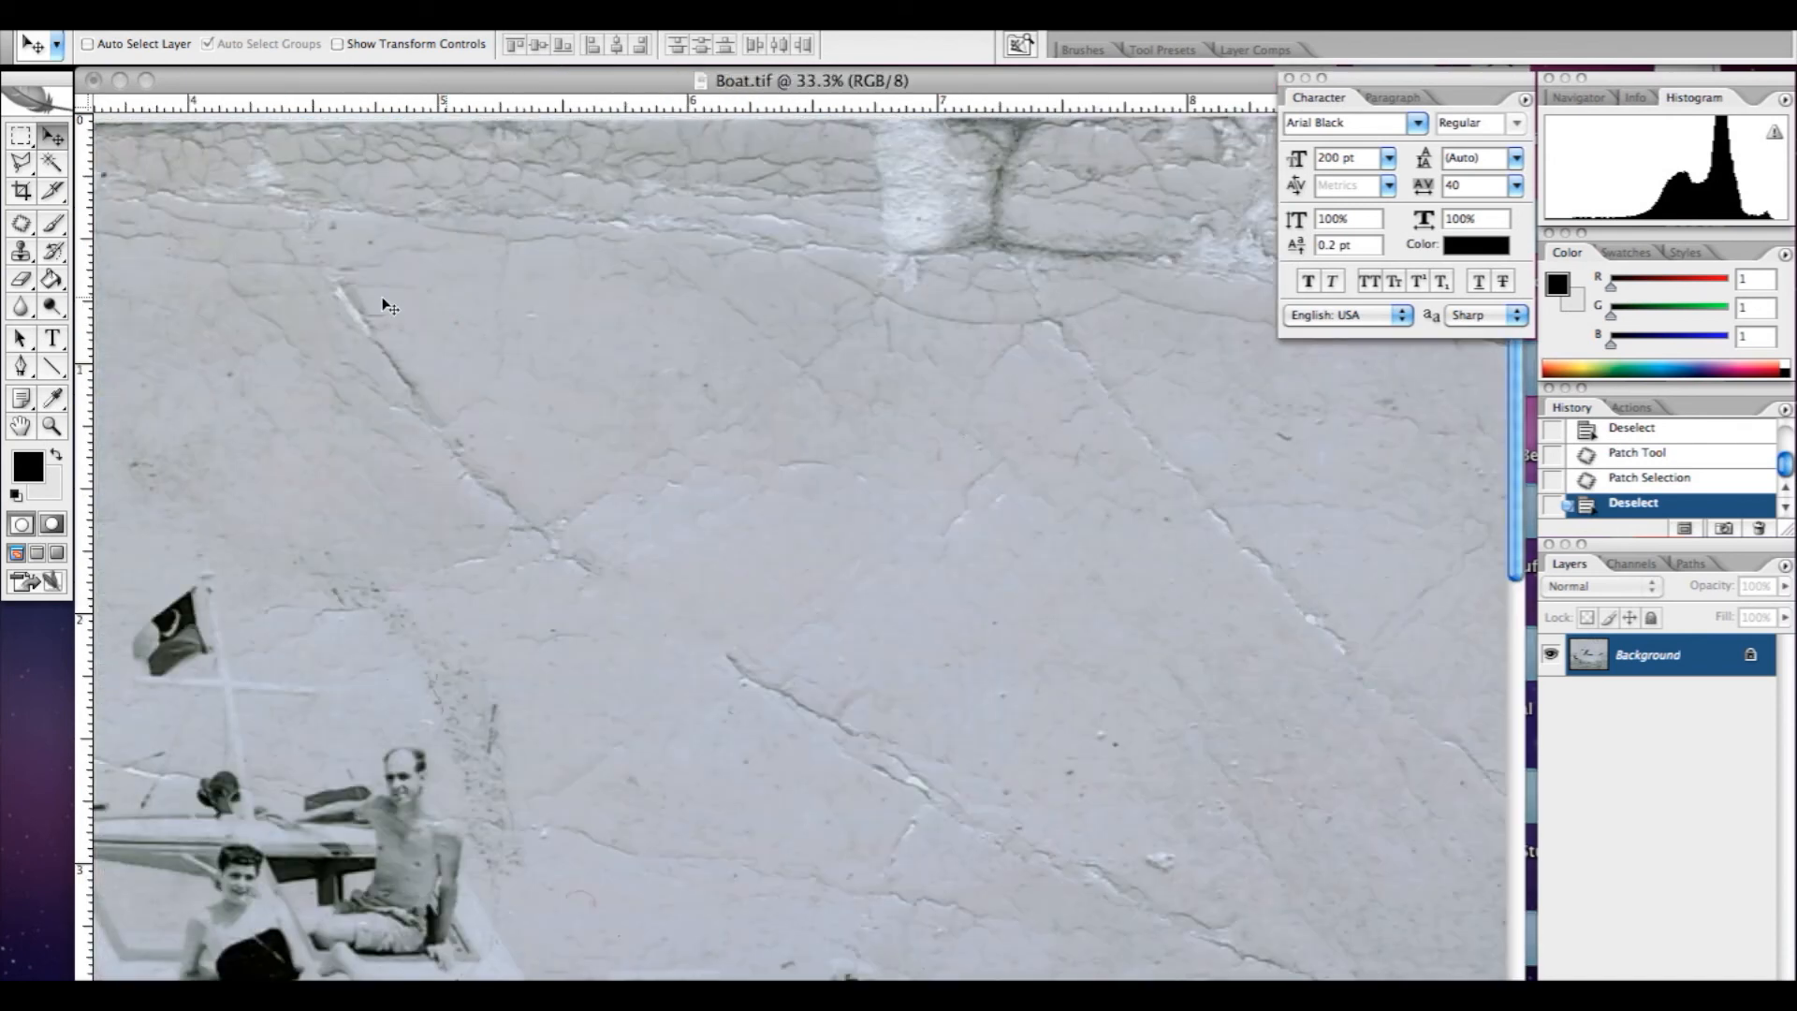
click(23, 222)
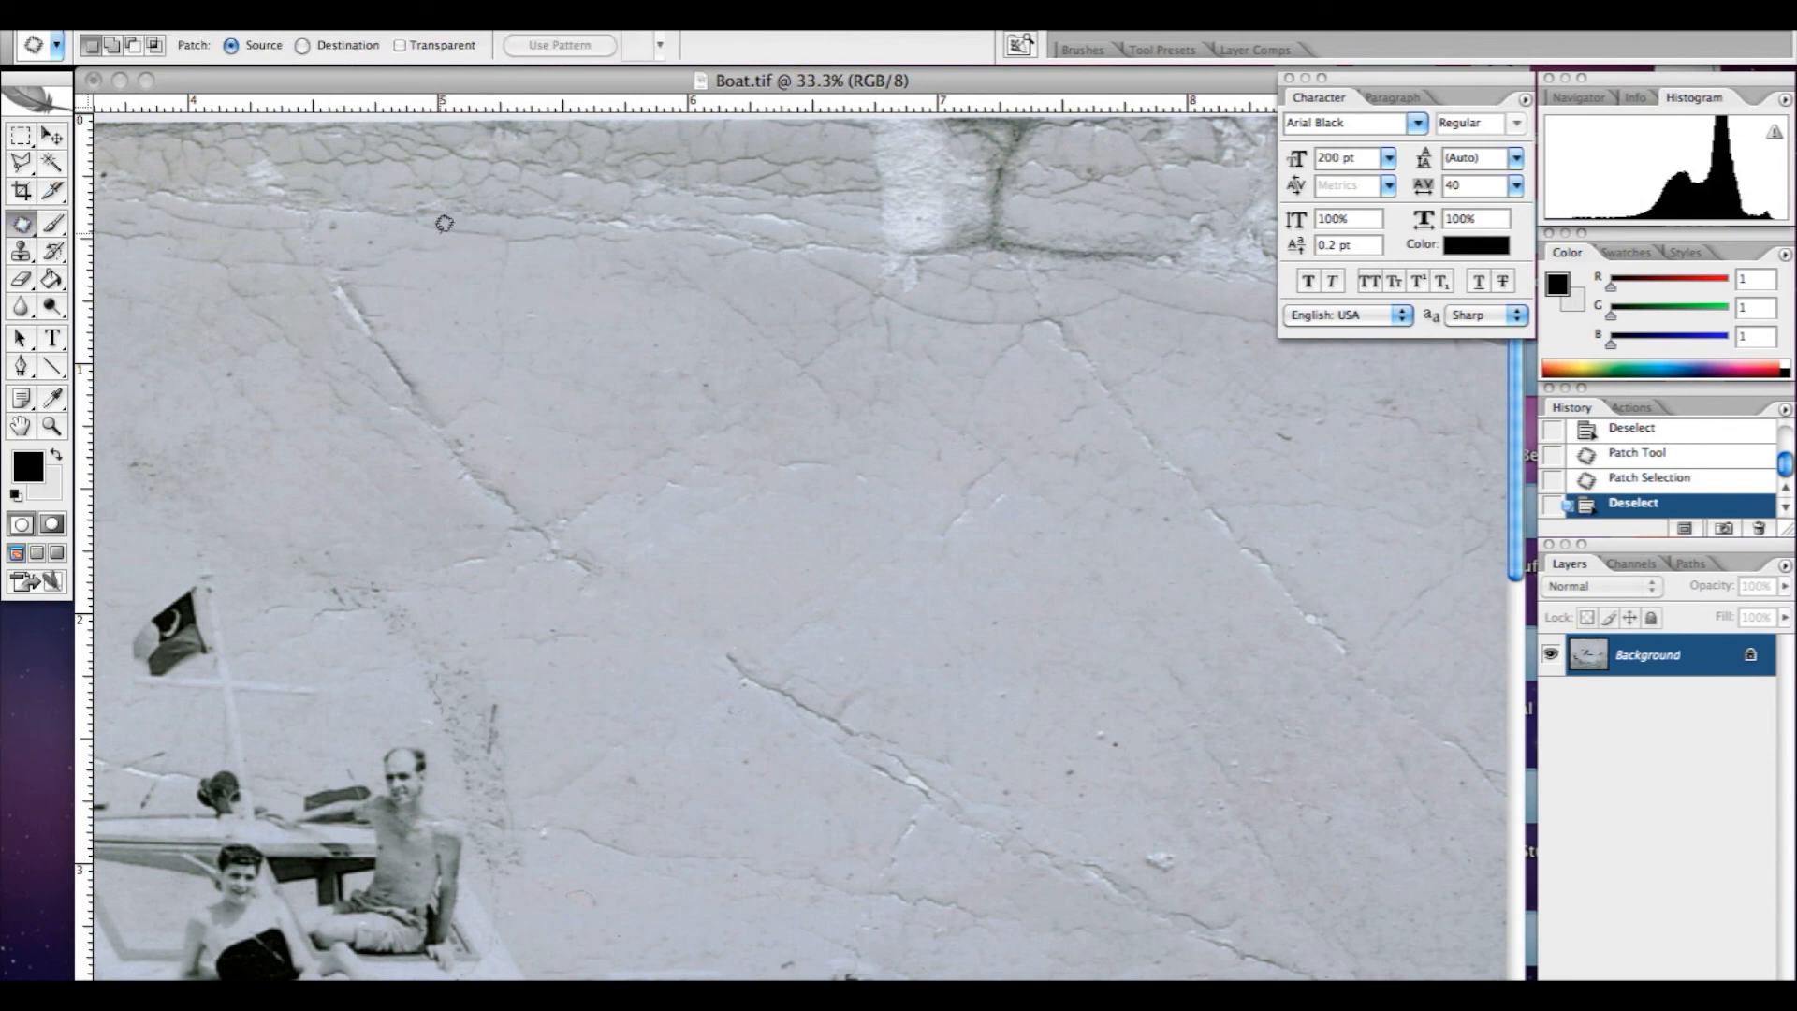
mouse_move(445, 224)
mouse_down()
mouse_move(516, 247)
mouse_move(580, 226)
mouse_move(440, 228)
mouse_up()
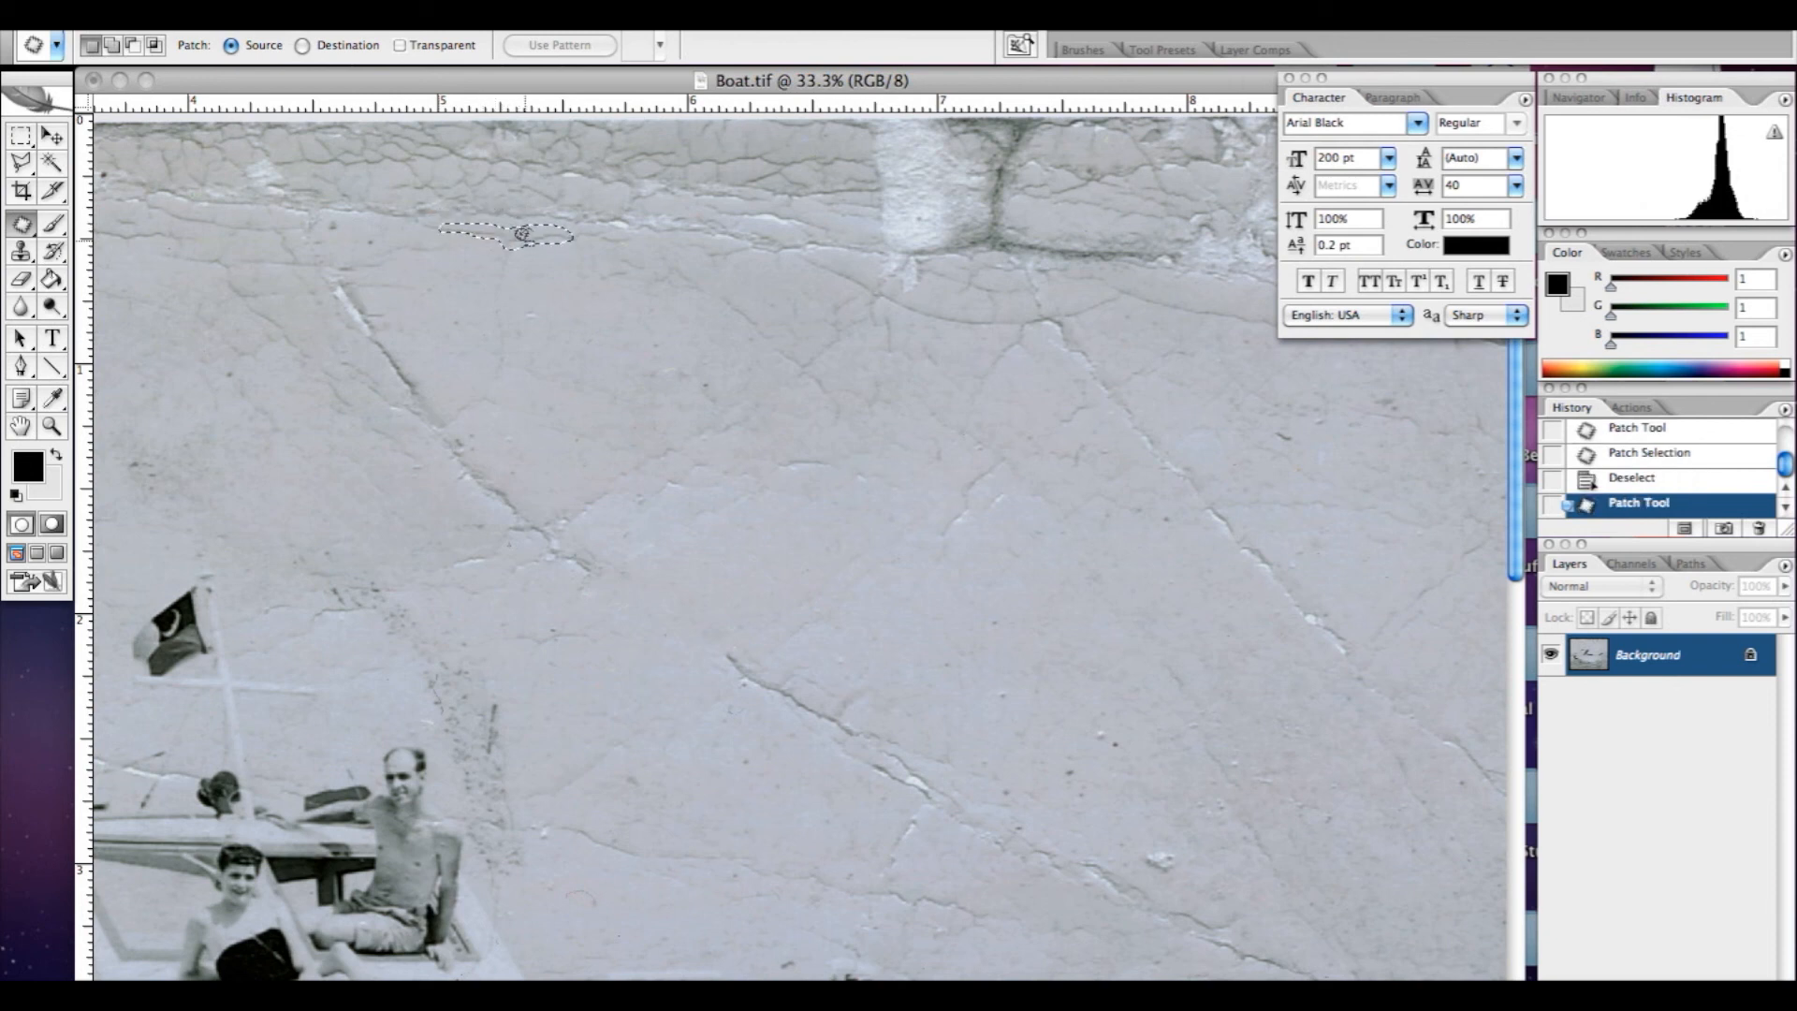
drag(681, 499, 735, 581)
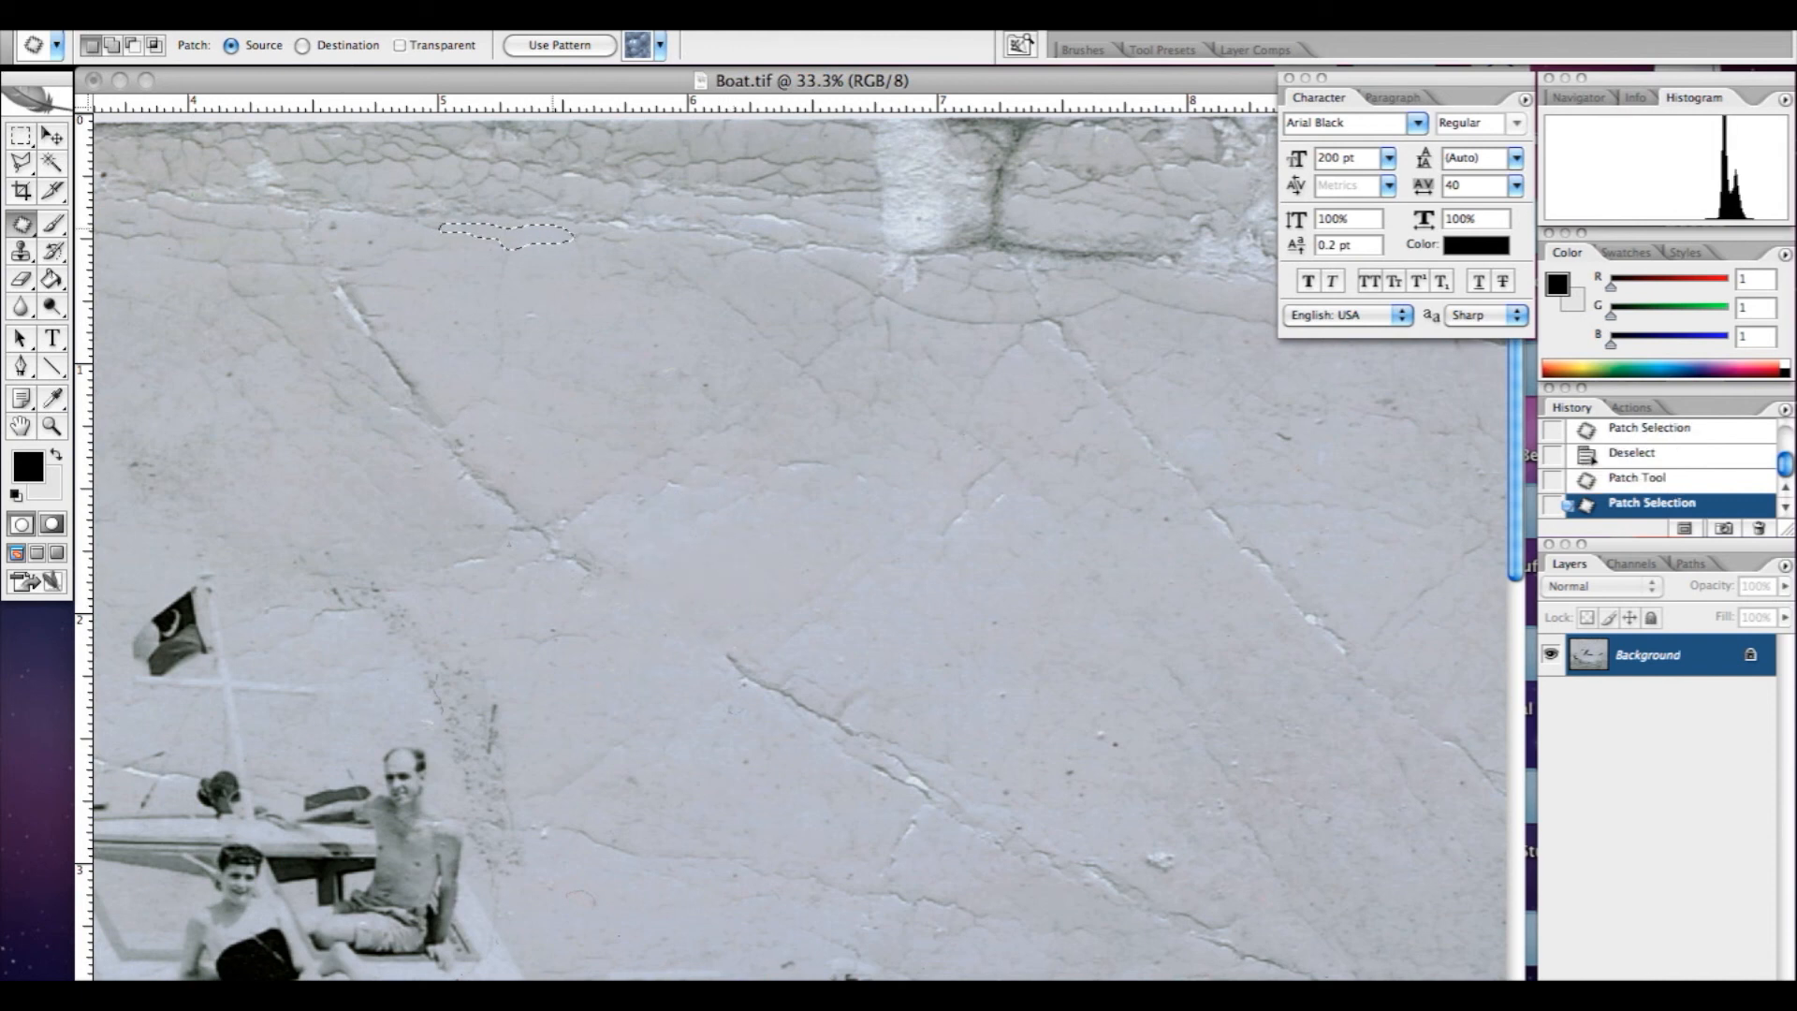
click(520, 161)
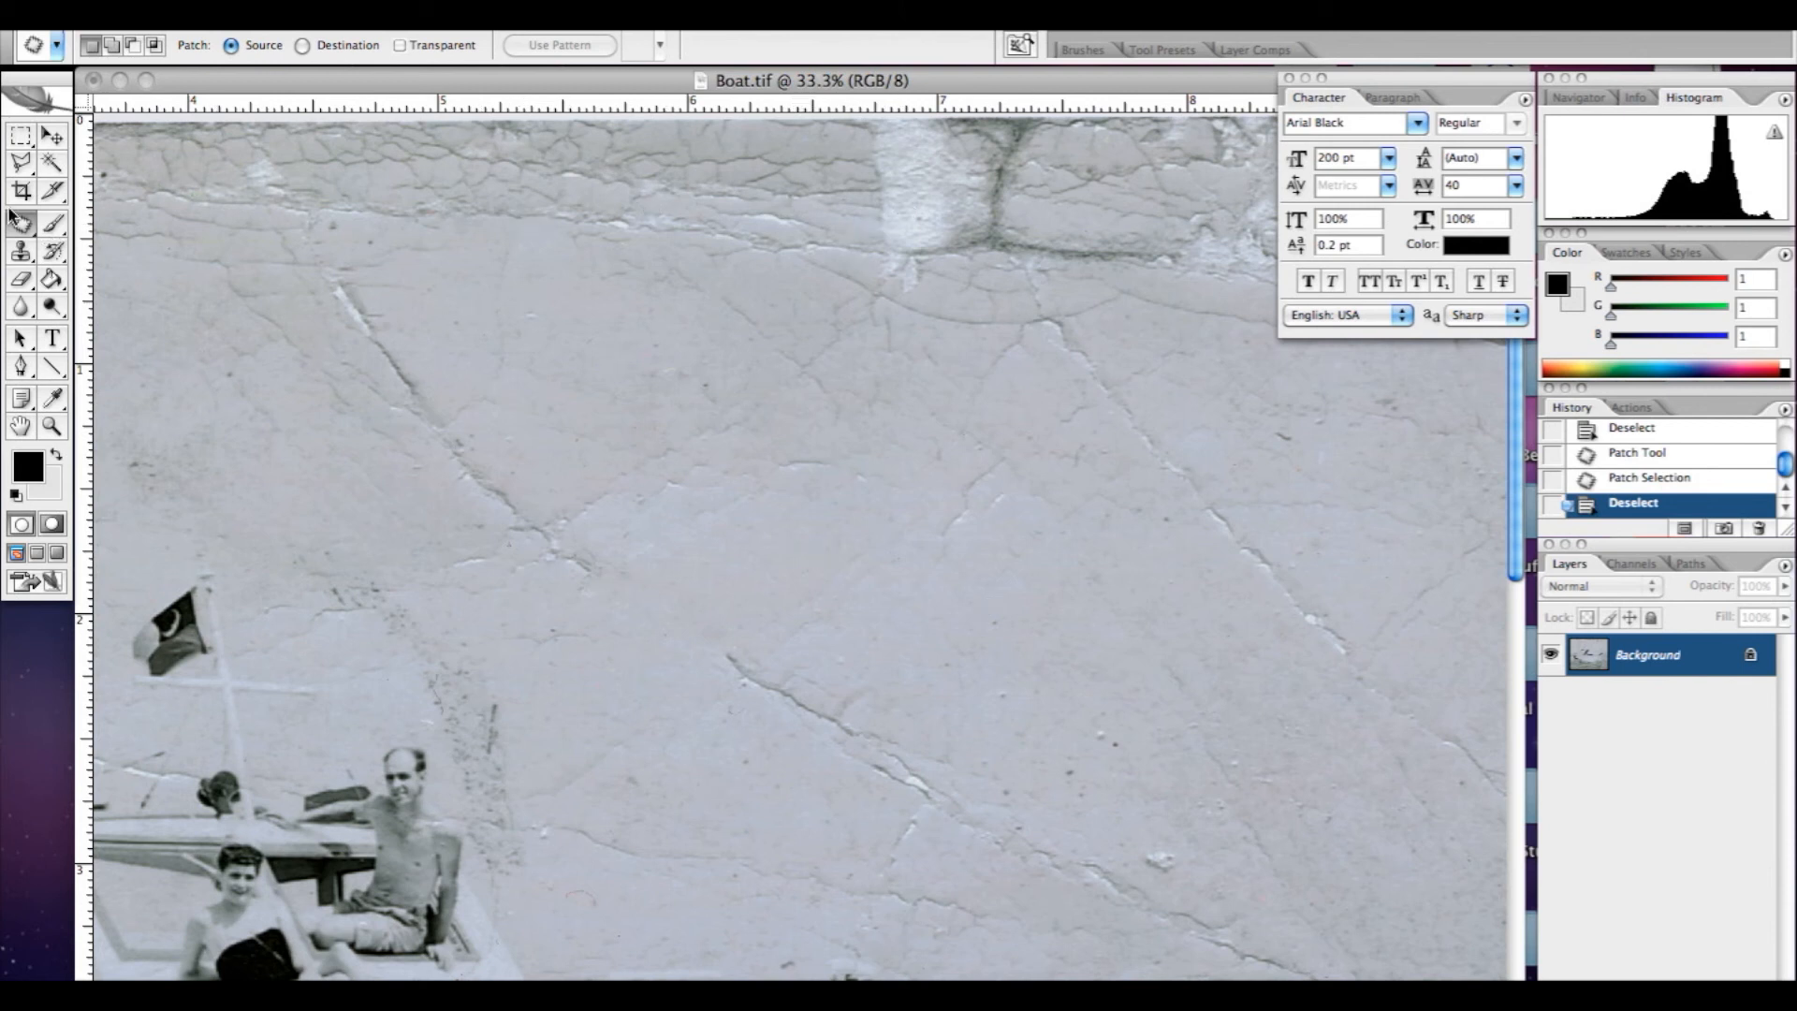
Cover the small white blemish in the sky above the bow using the Clone Stamp with an 80 px brush.
click(23, 252)
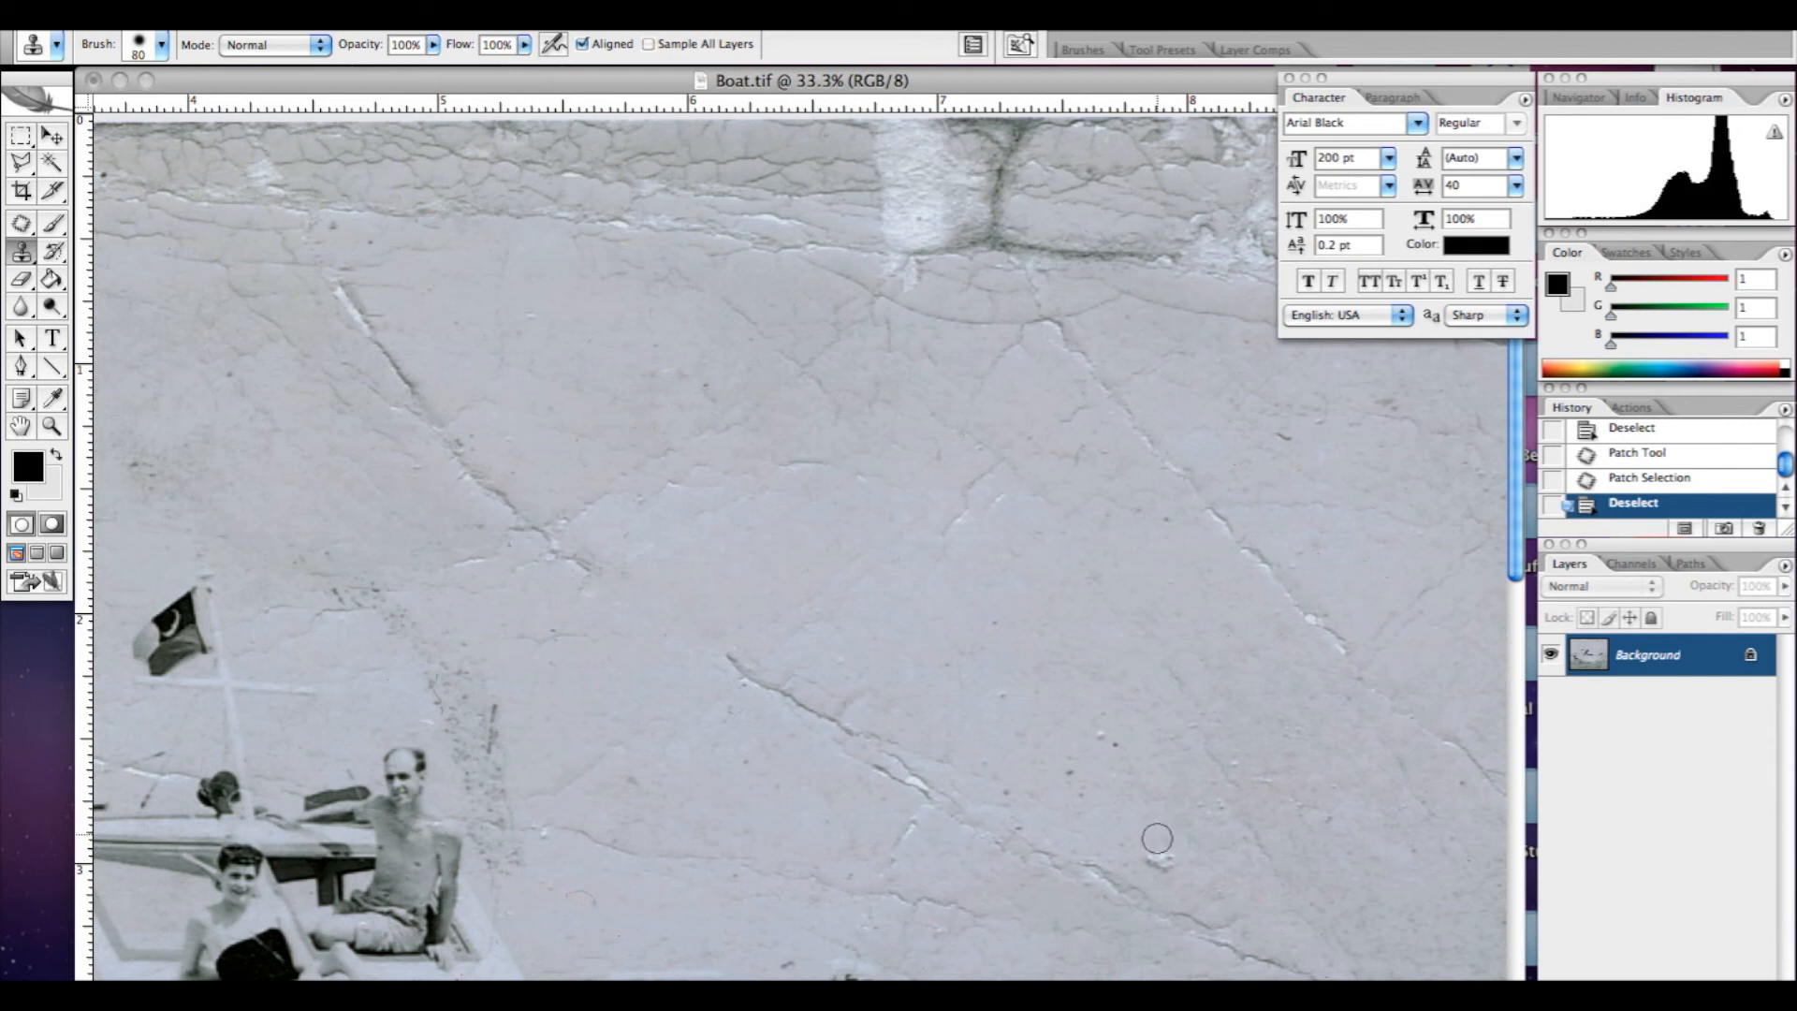
click(1156, 859)
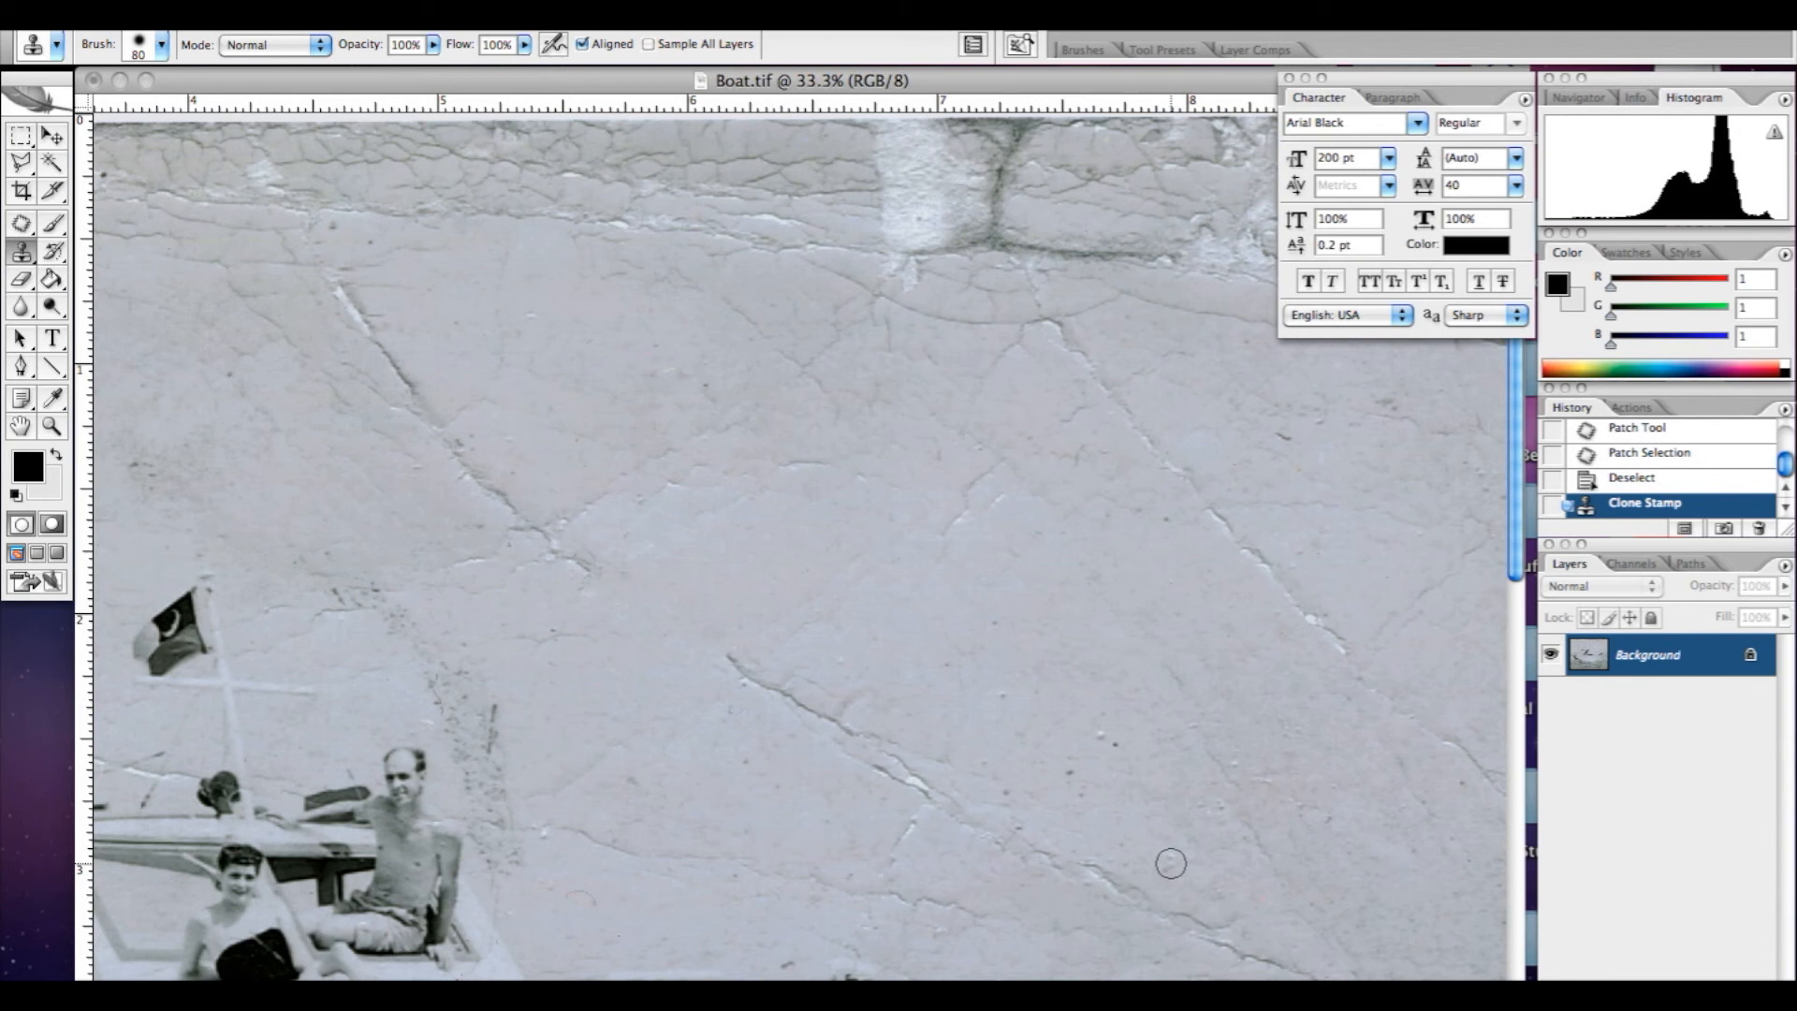
Clone out another speck in the lower sky, and remove small spots across the sky using the Healing Brush with a 40 px brush.
click(1171, 863)
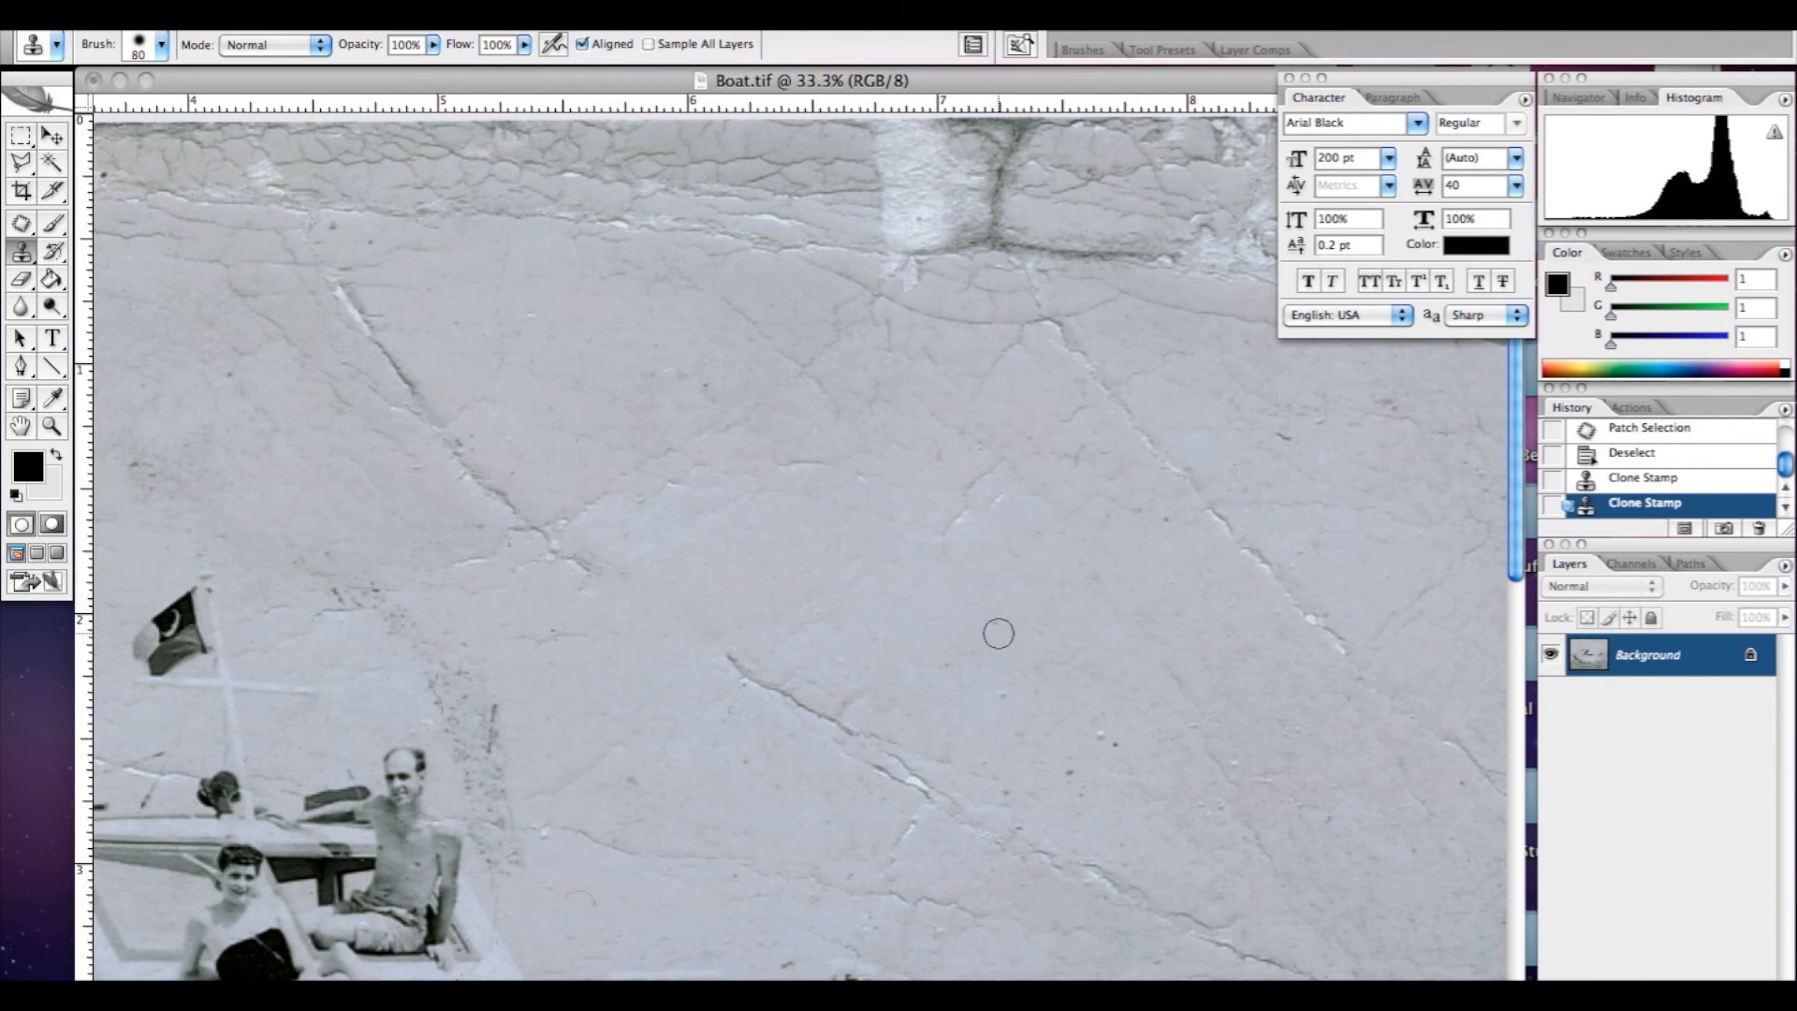
click(21, 224)
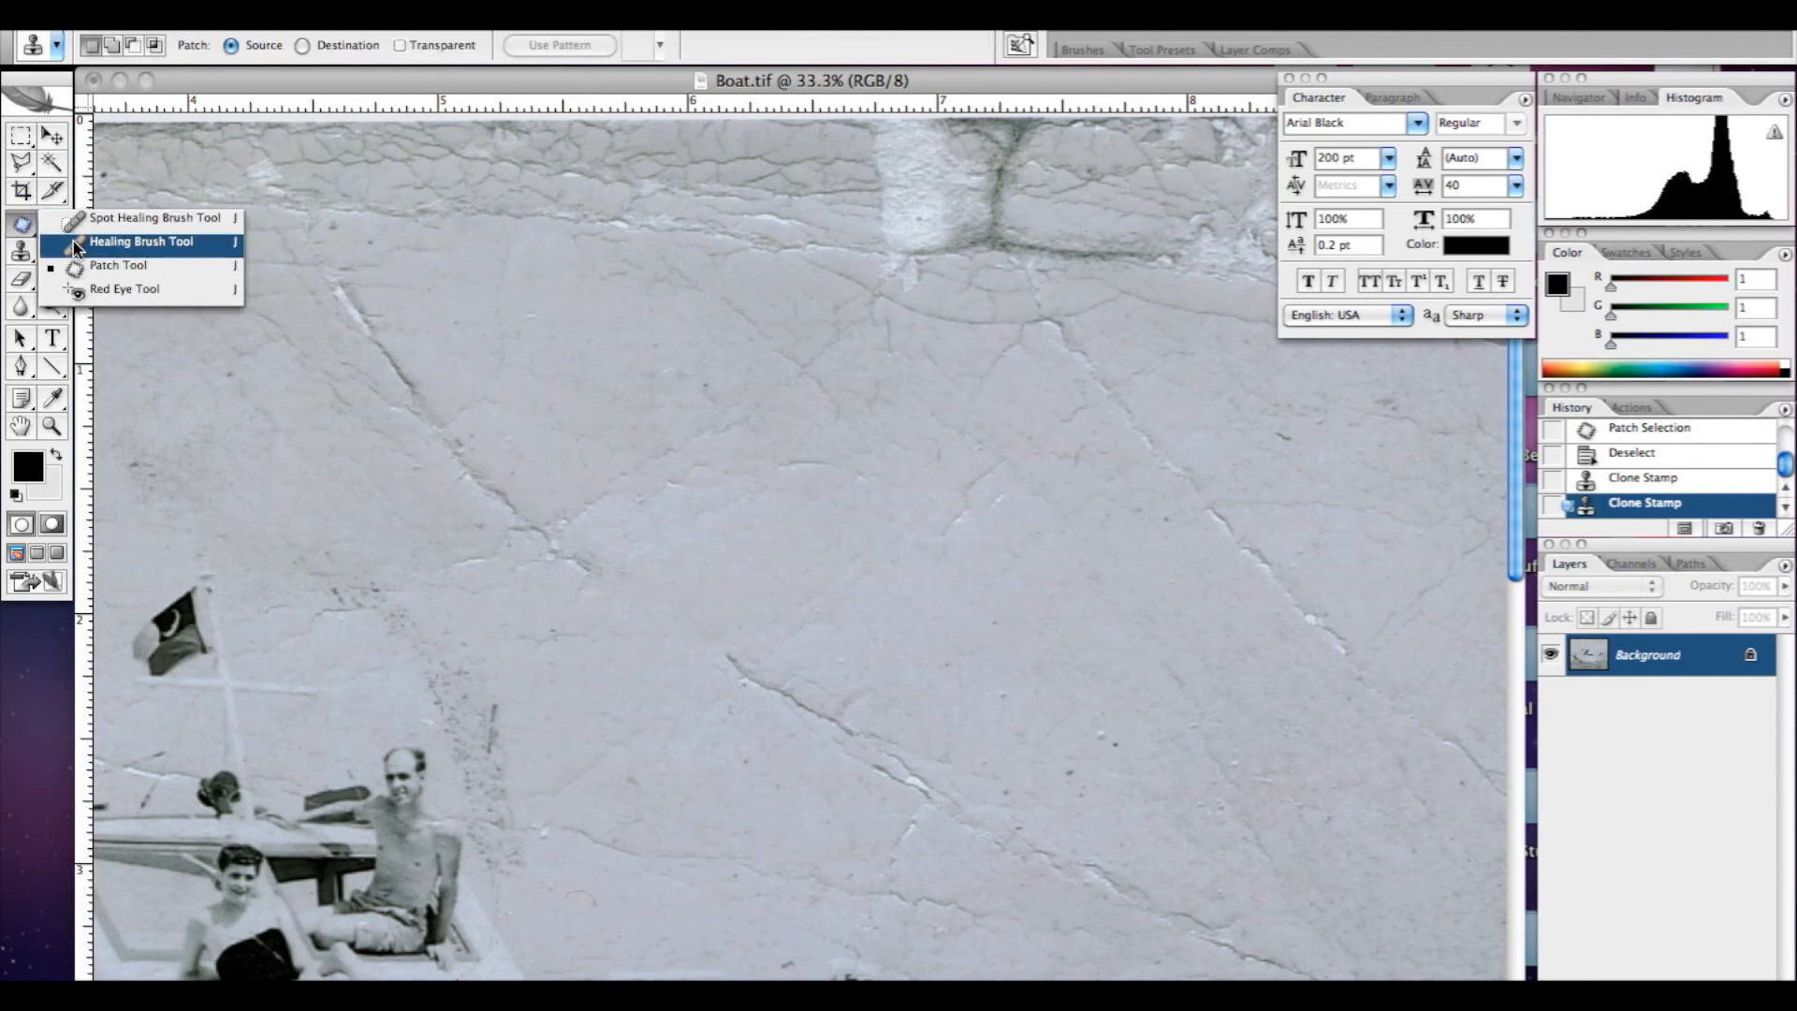
click(74, 245)
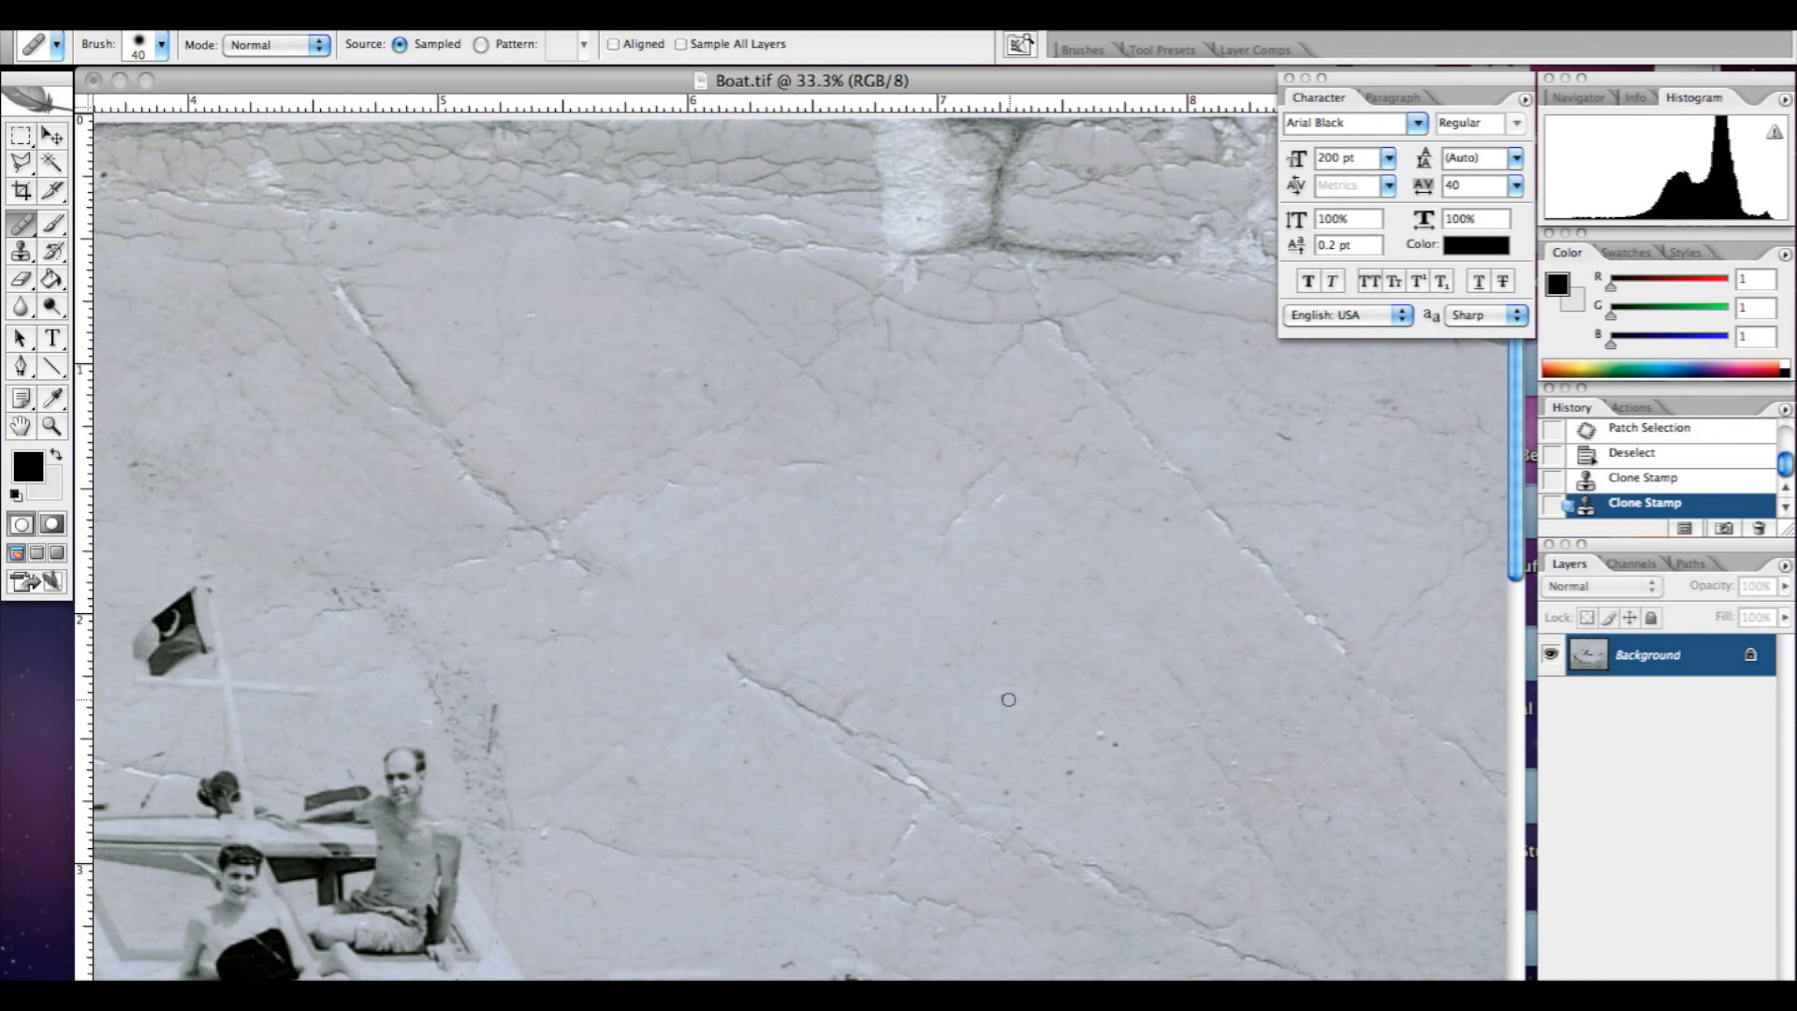
click(1003, 695)
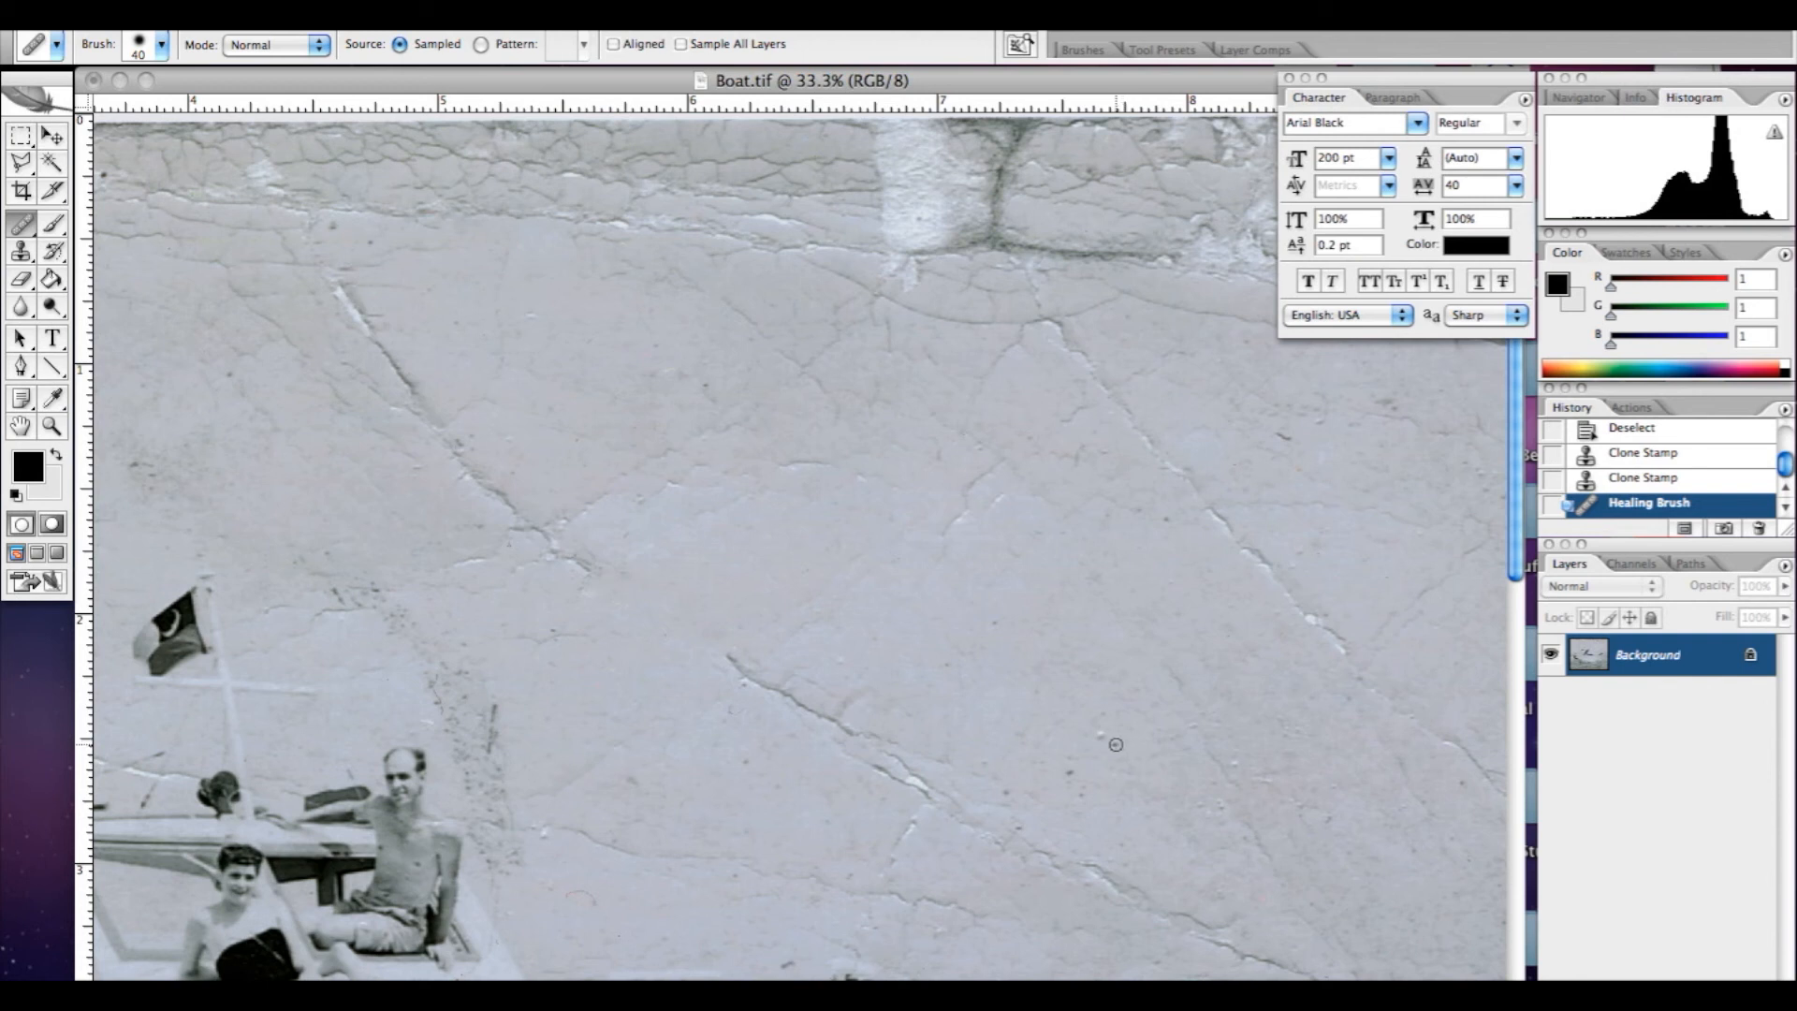
click(1118, 742)
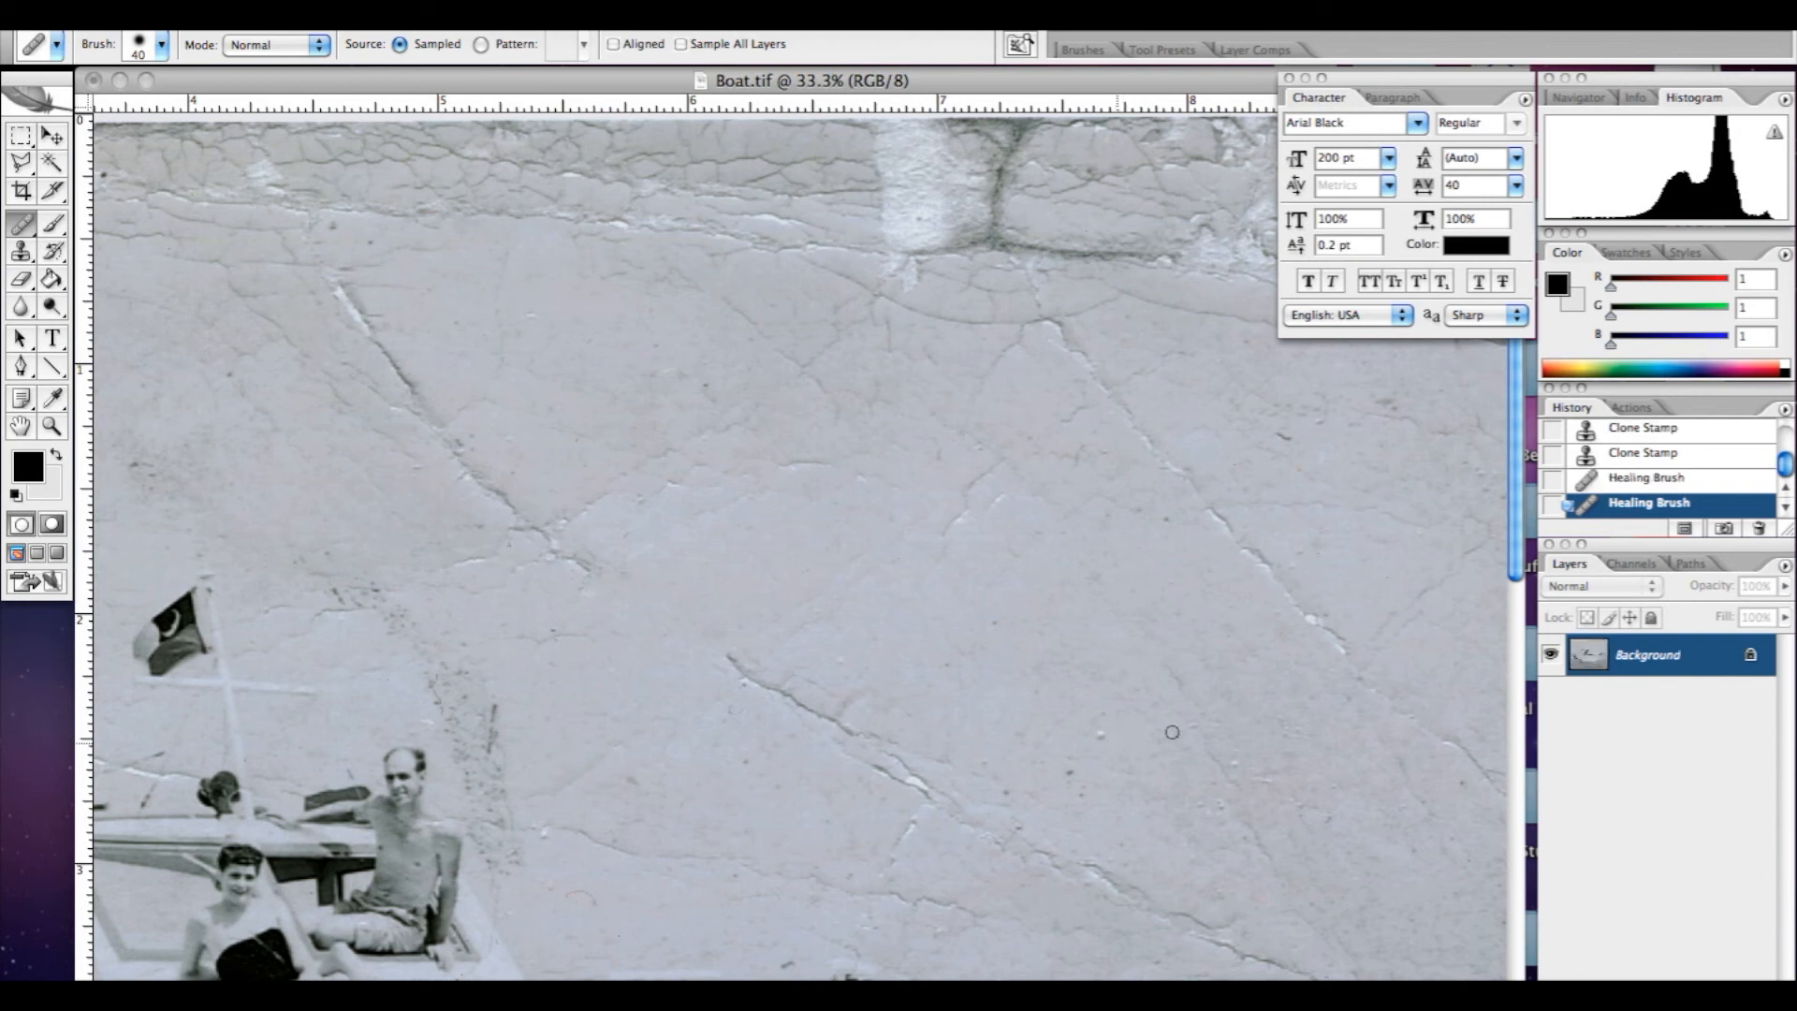
key(space)
drag(1093, 671, 886, 646)
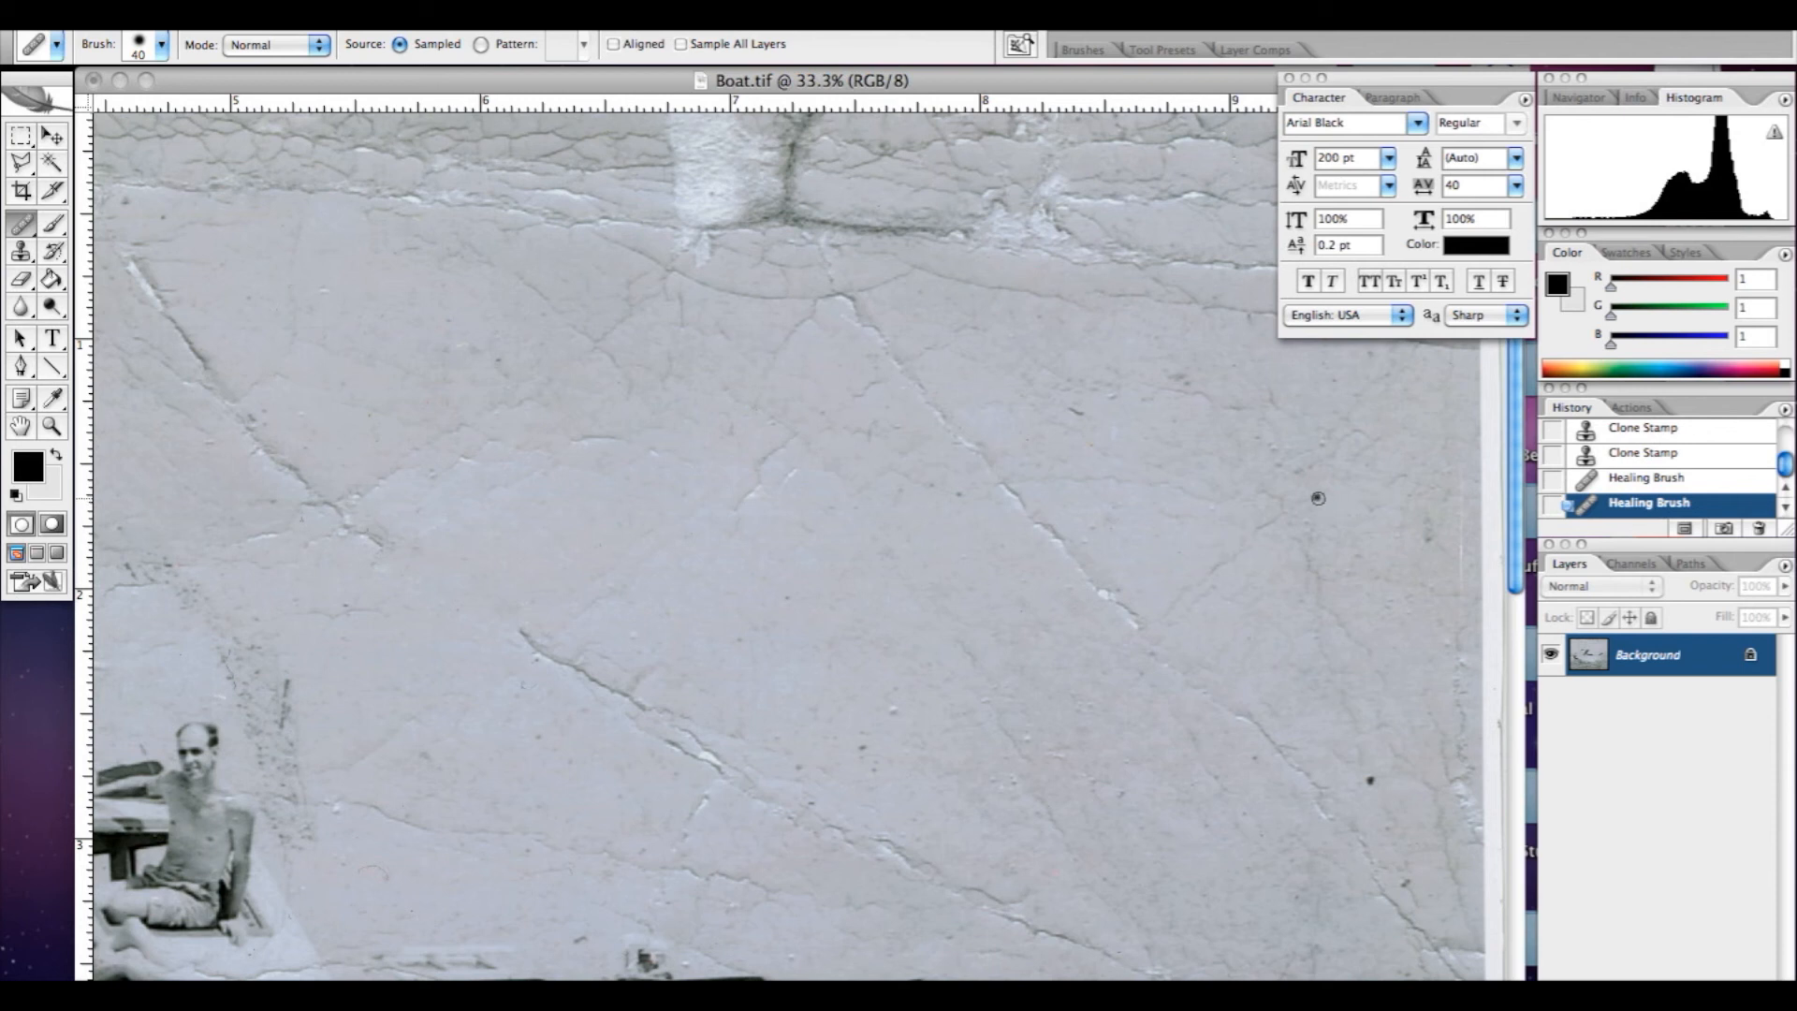
click(1315, 496)
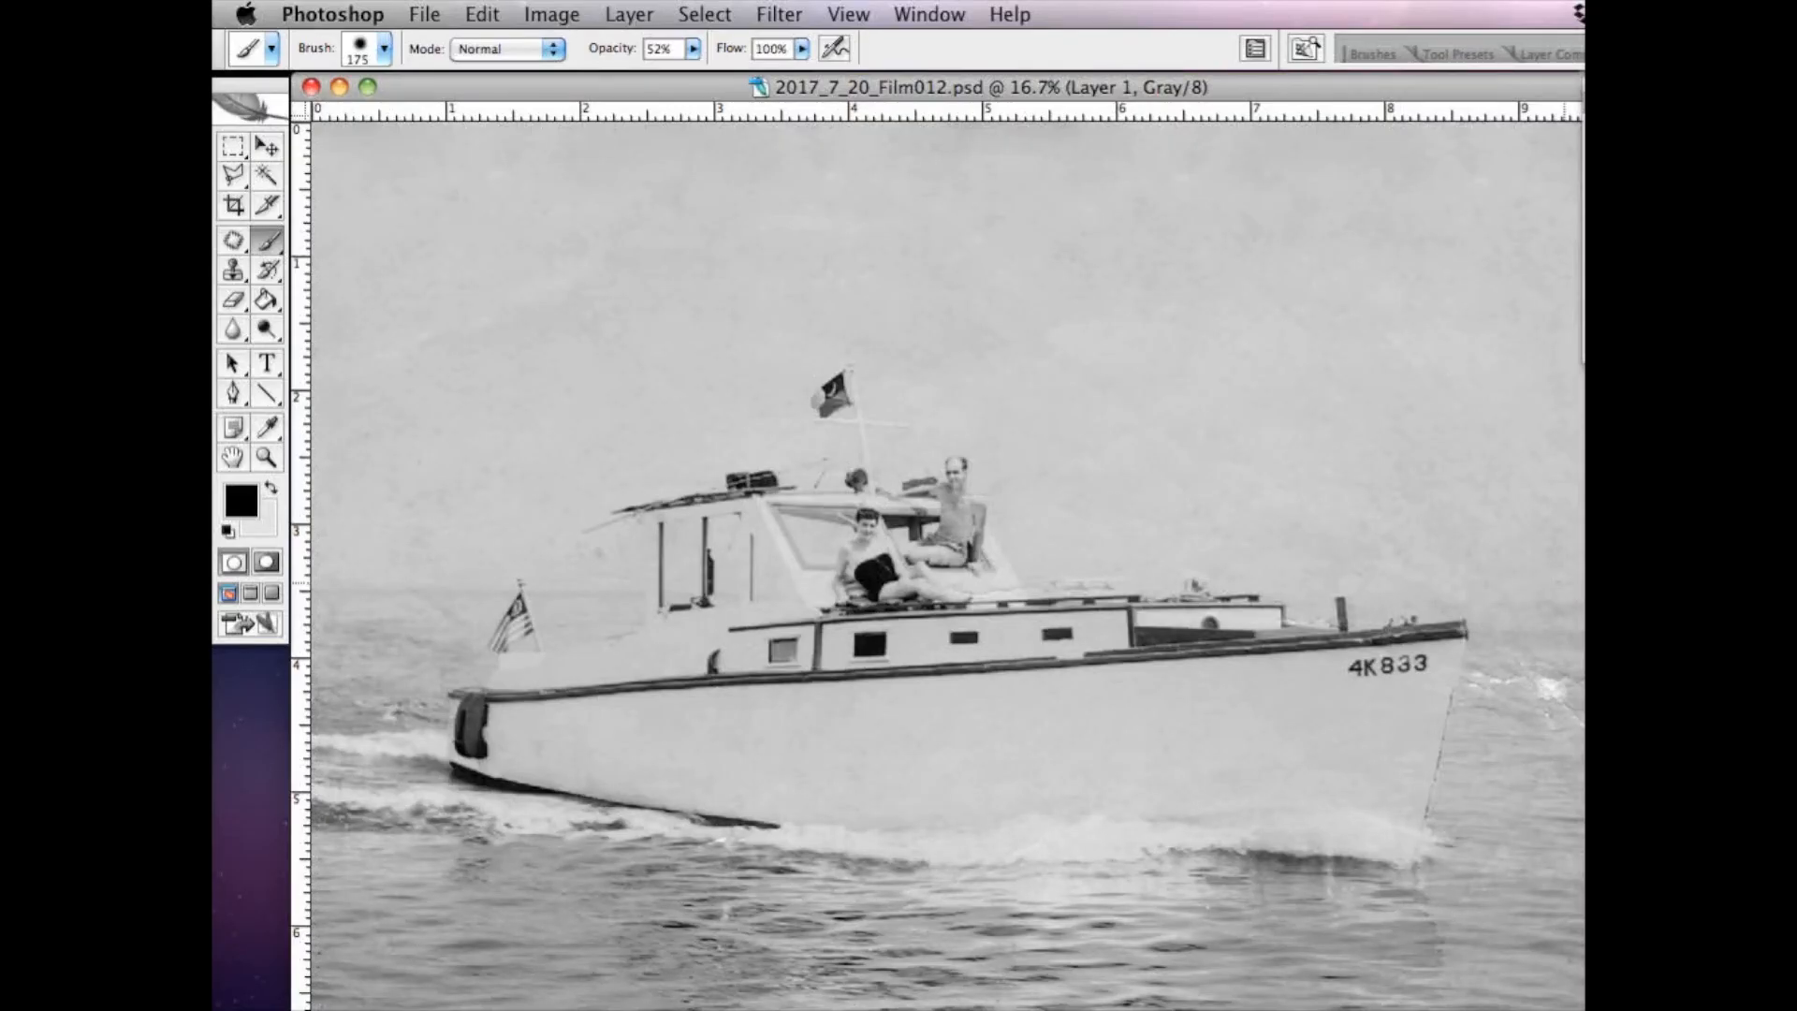
Examine the retouched sky, the people and the cabin of the boat in 2017_7_20_Film012.psd at up to 66.7% magnification.
click(268, 150)
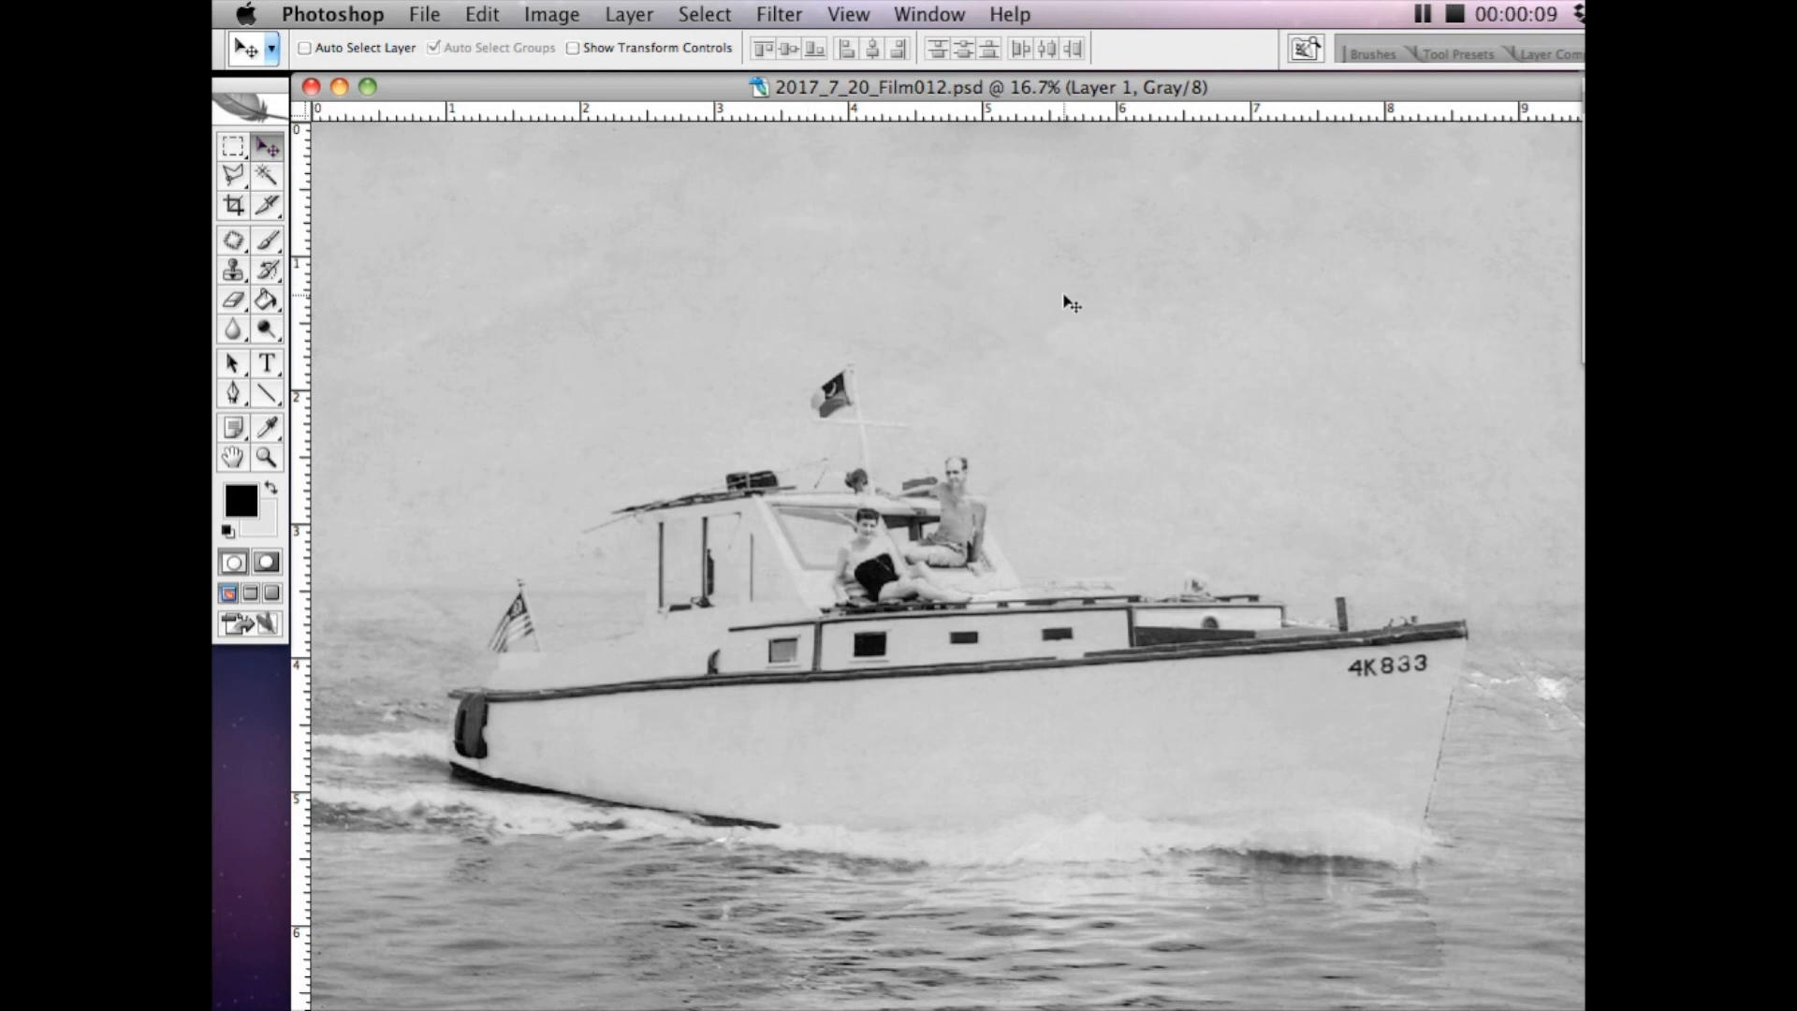
key(super+equal)
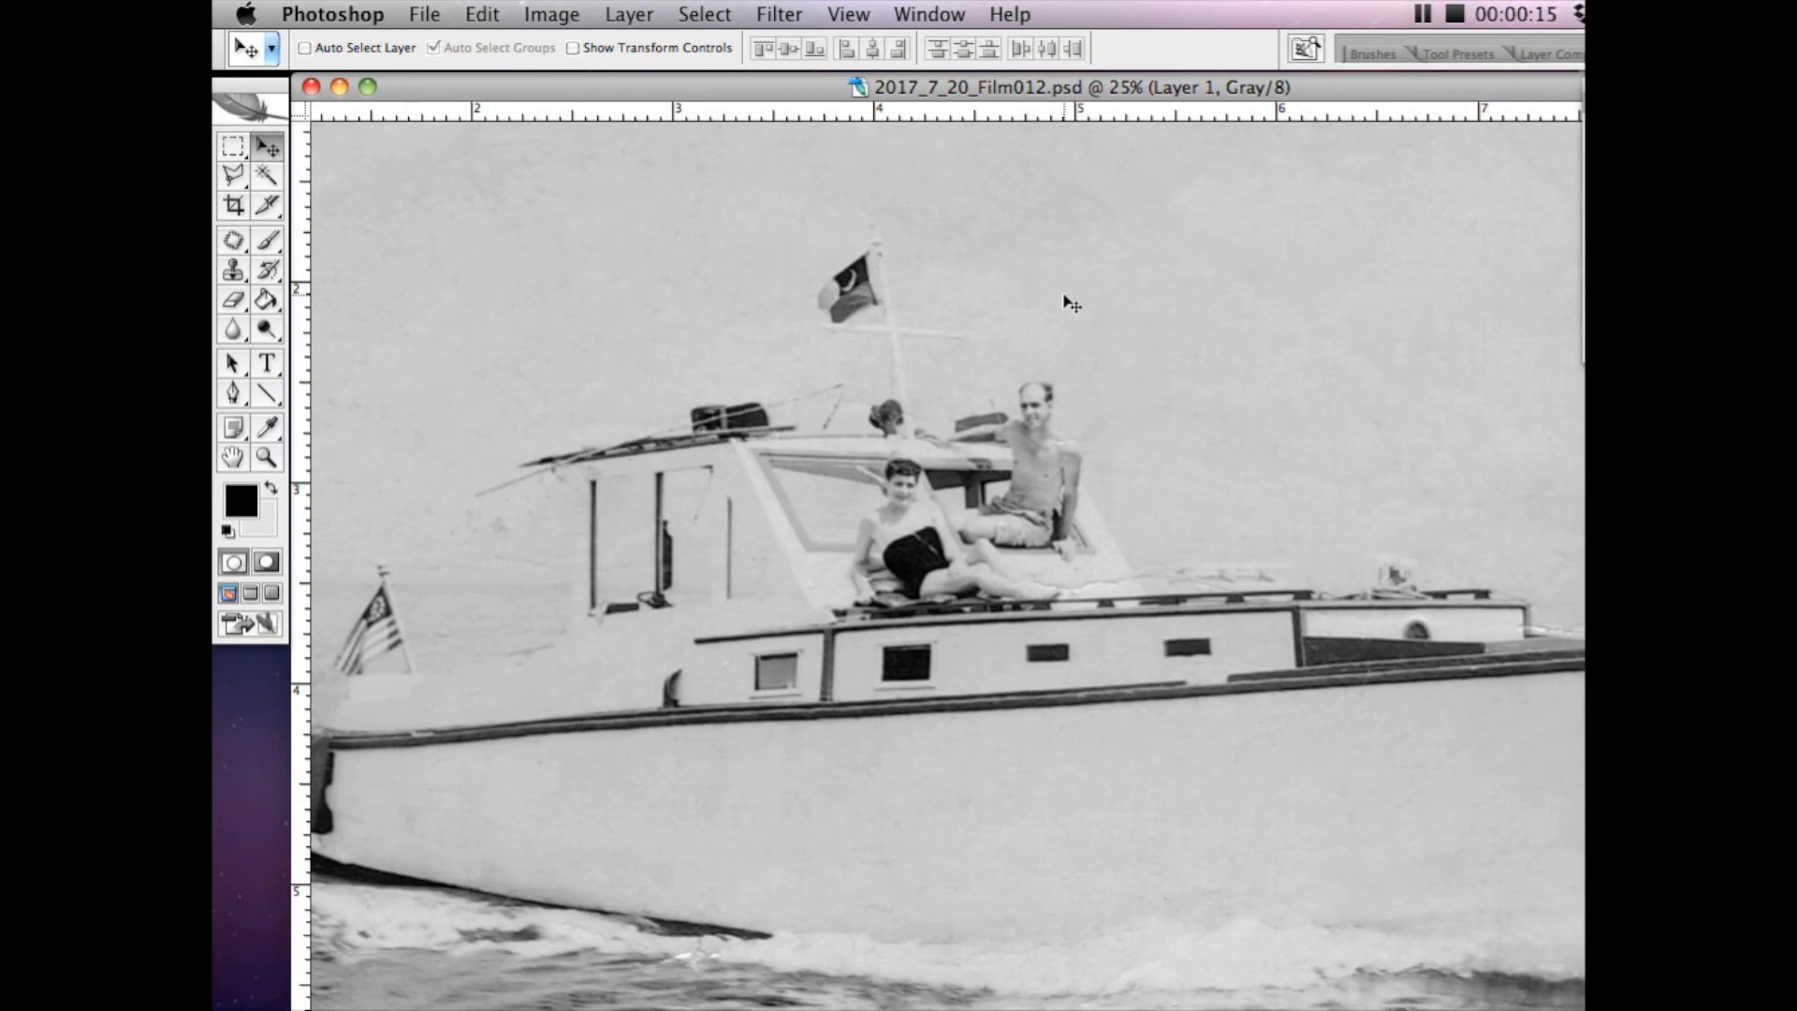
key(super+equal)
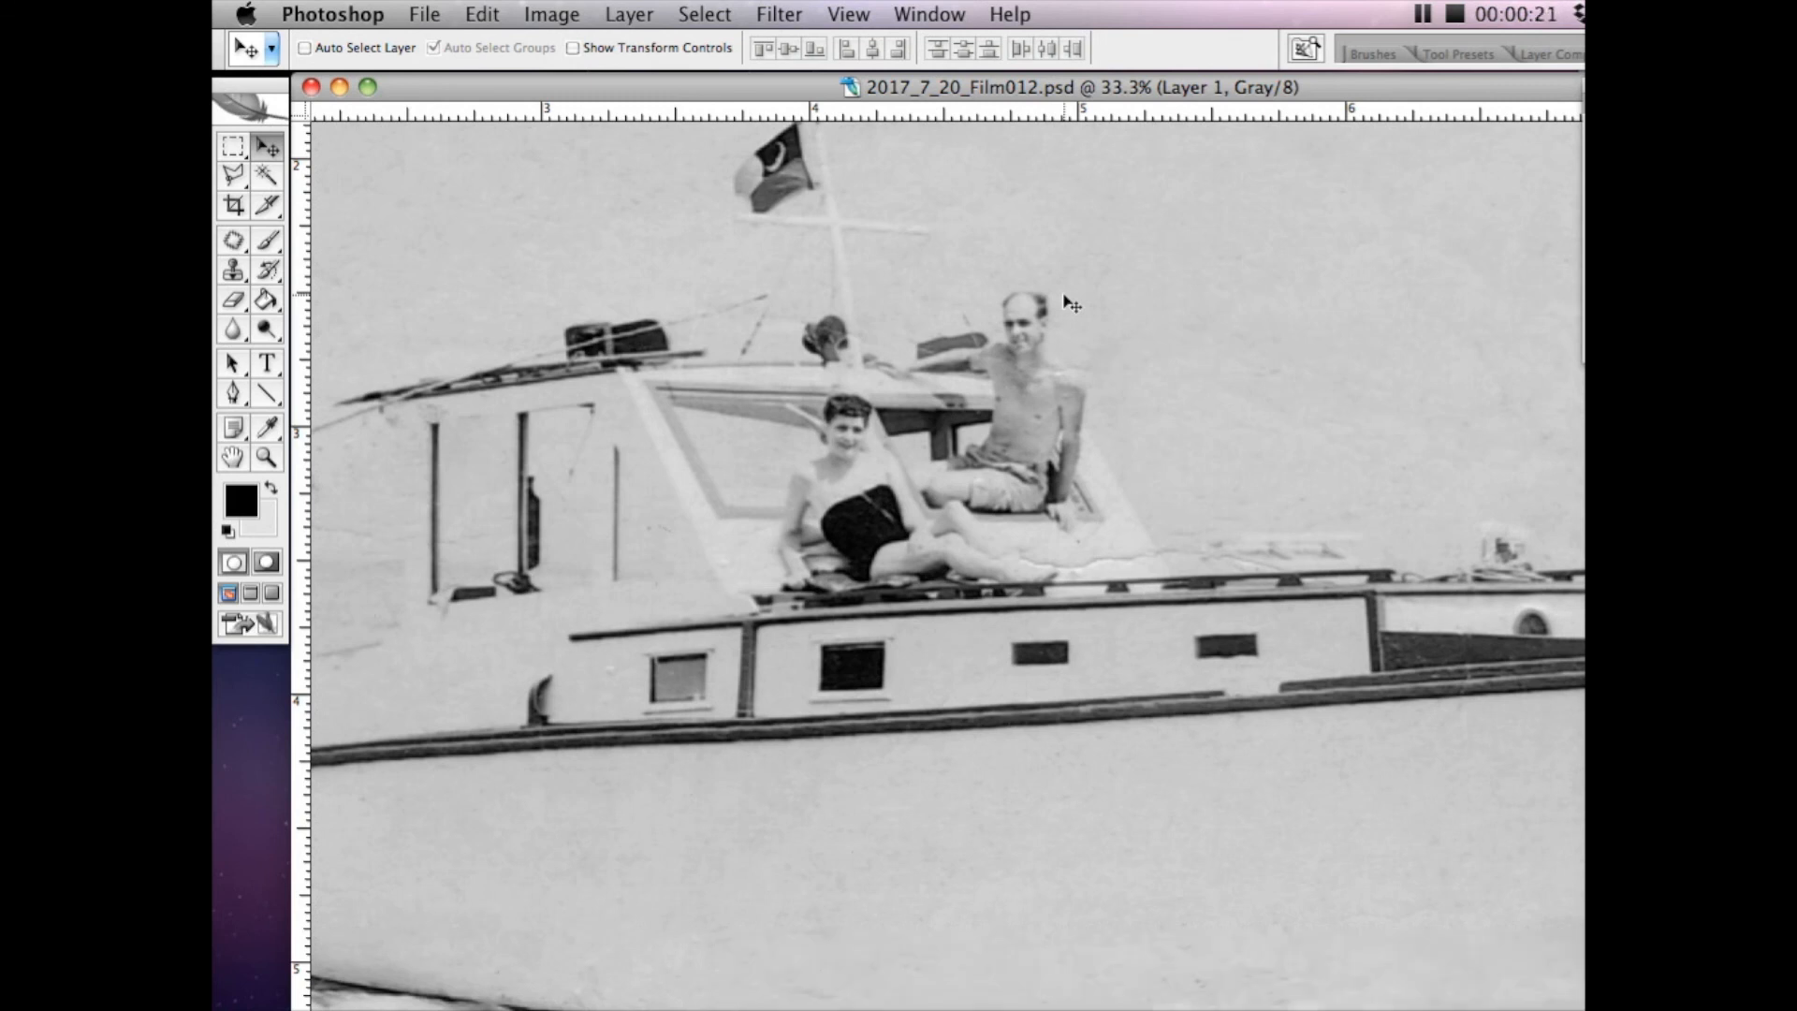
key(super+equal)
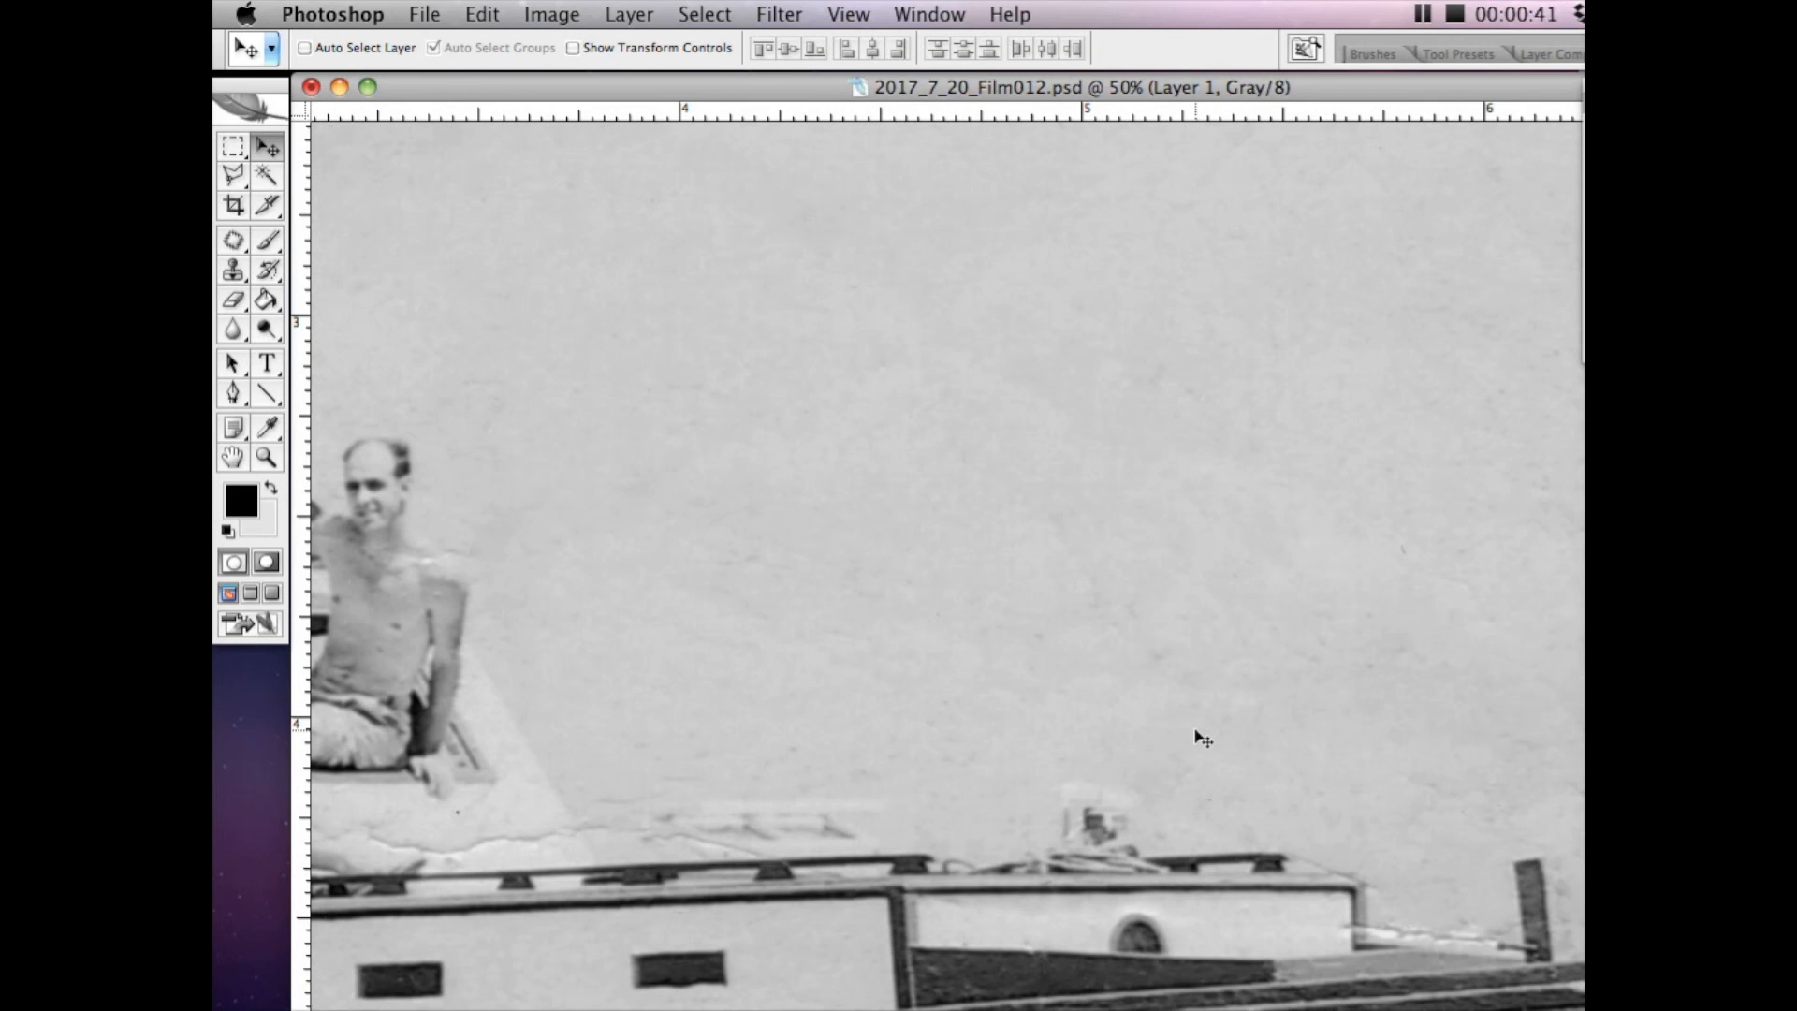
key(super+equal)
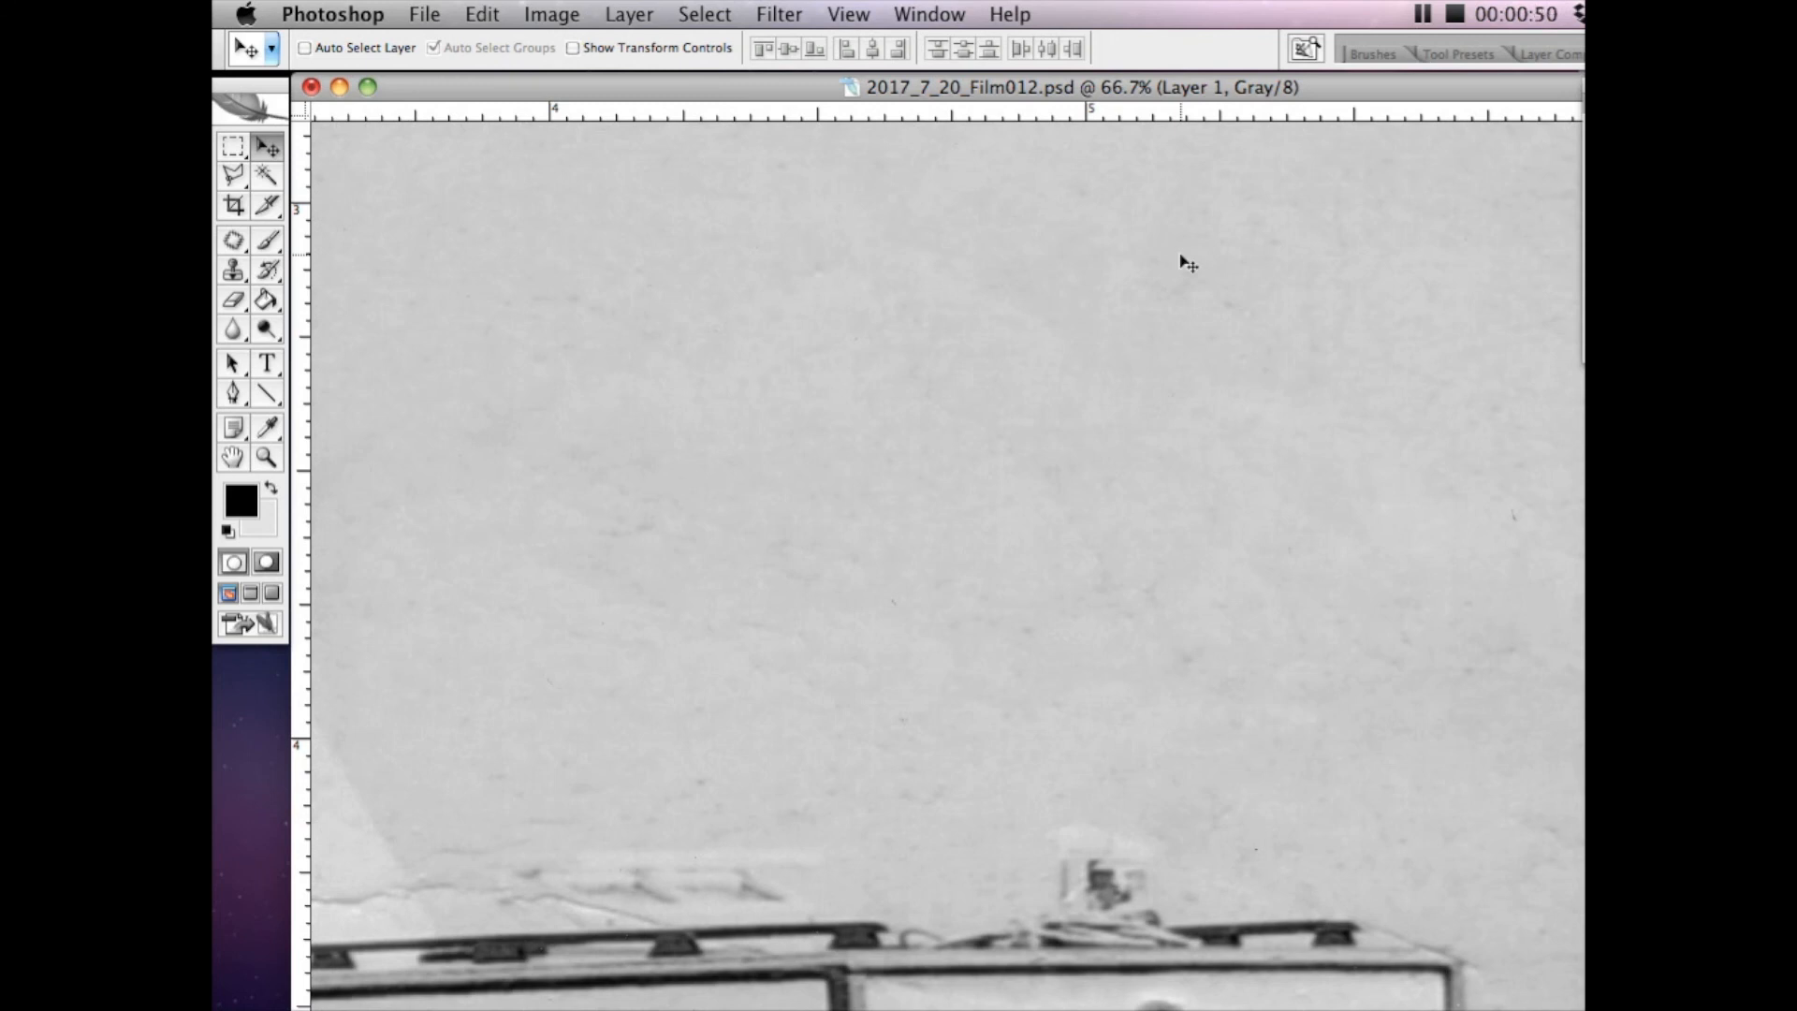
key(super+z)
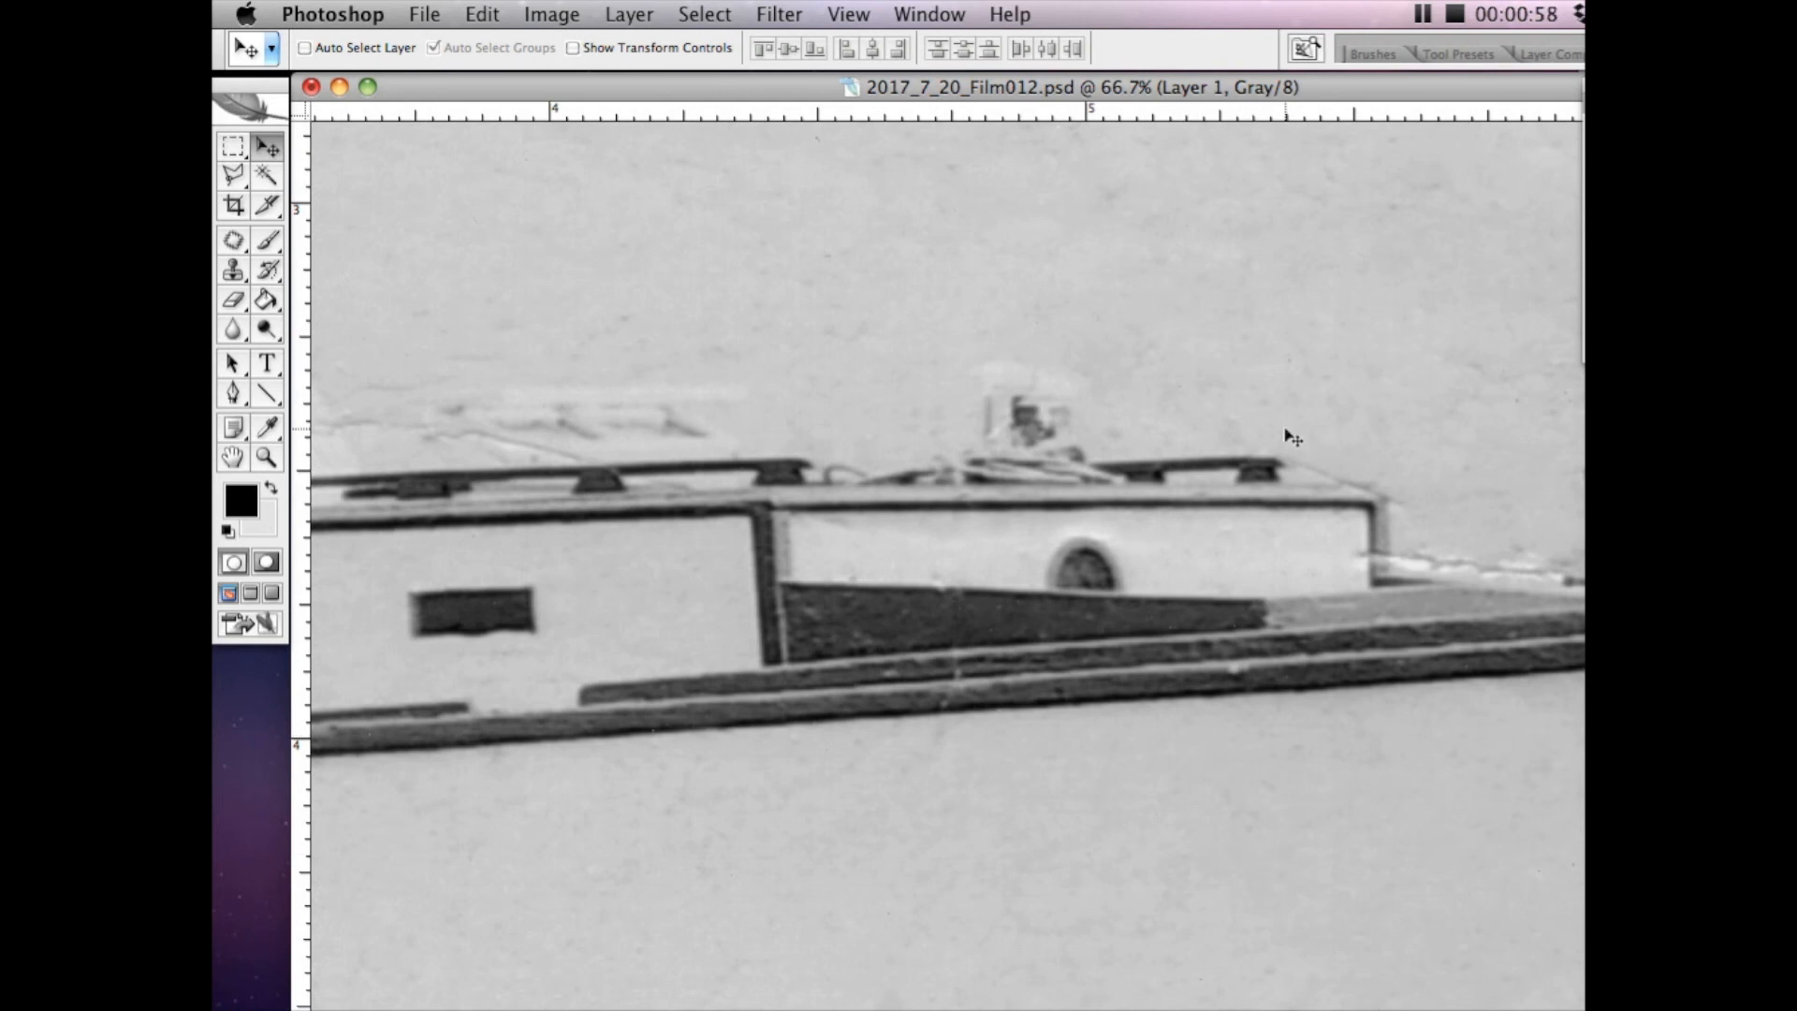
key(super+minus)
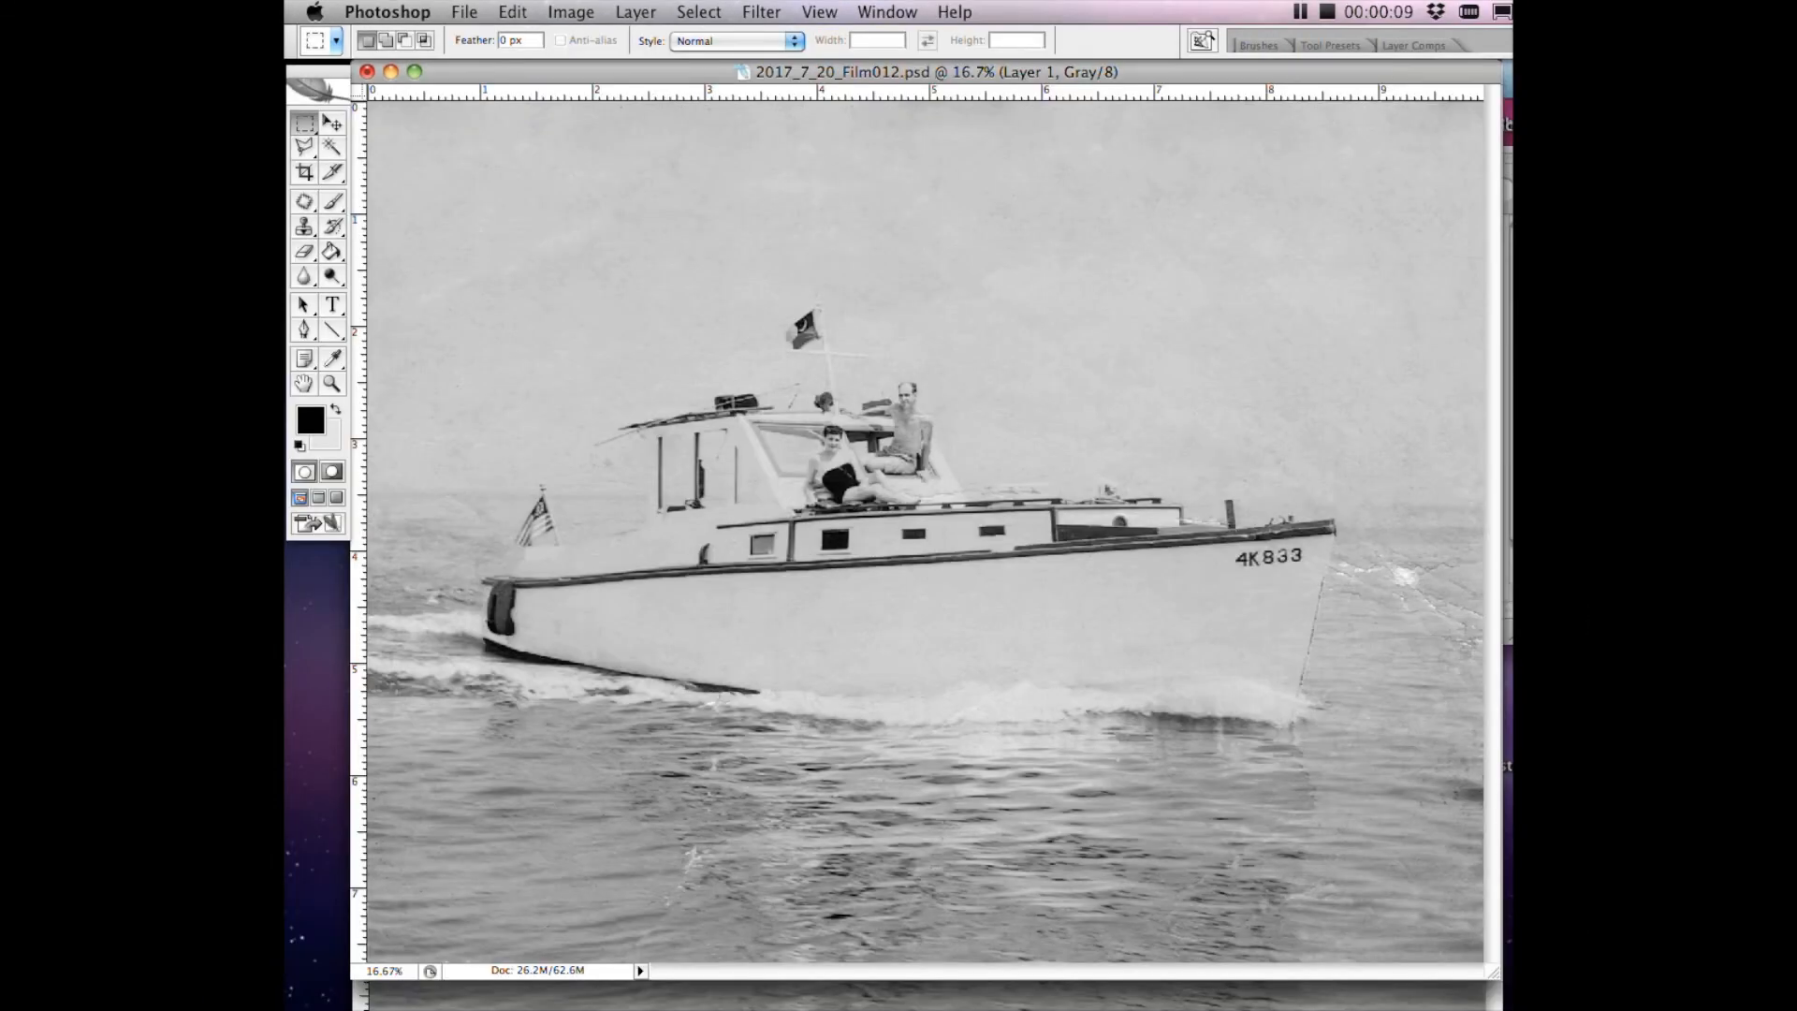
Compare the retouched photo with the damaged original by hiding and showing the retouched layer above the Background twice.
key(F7)
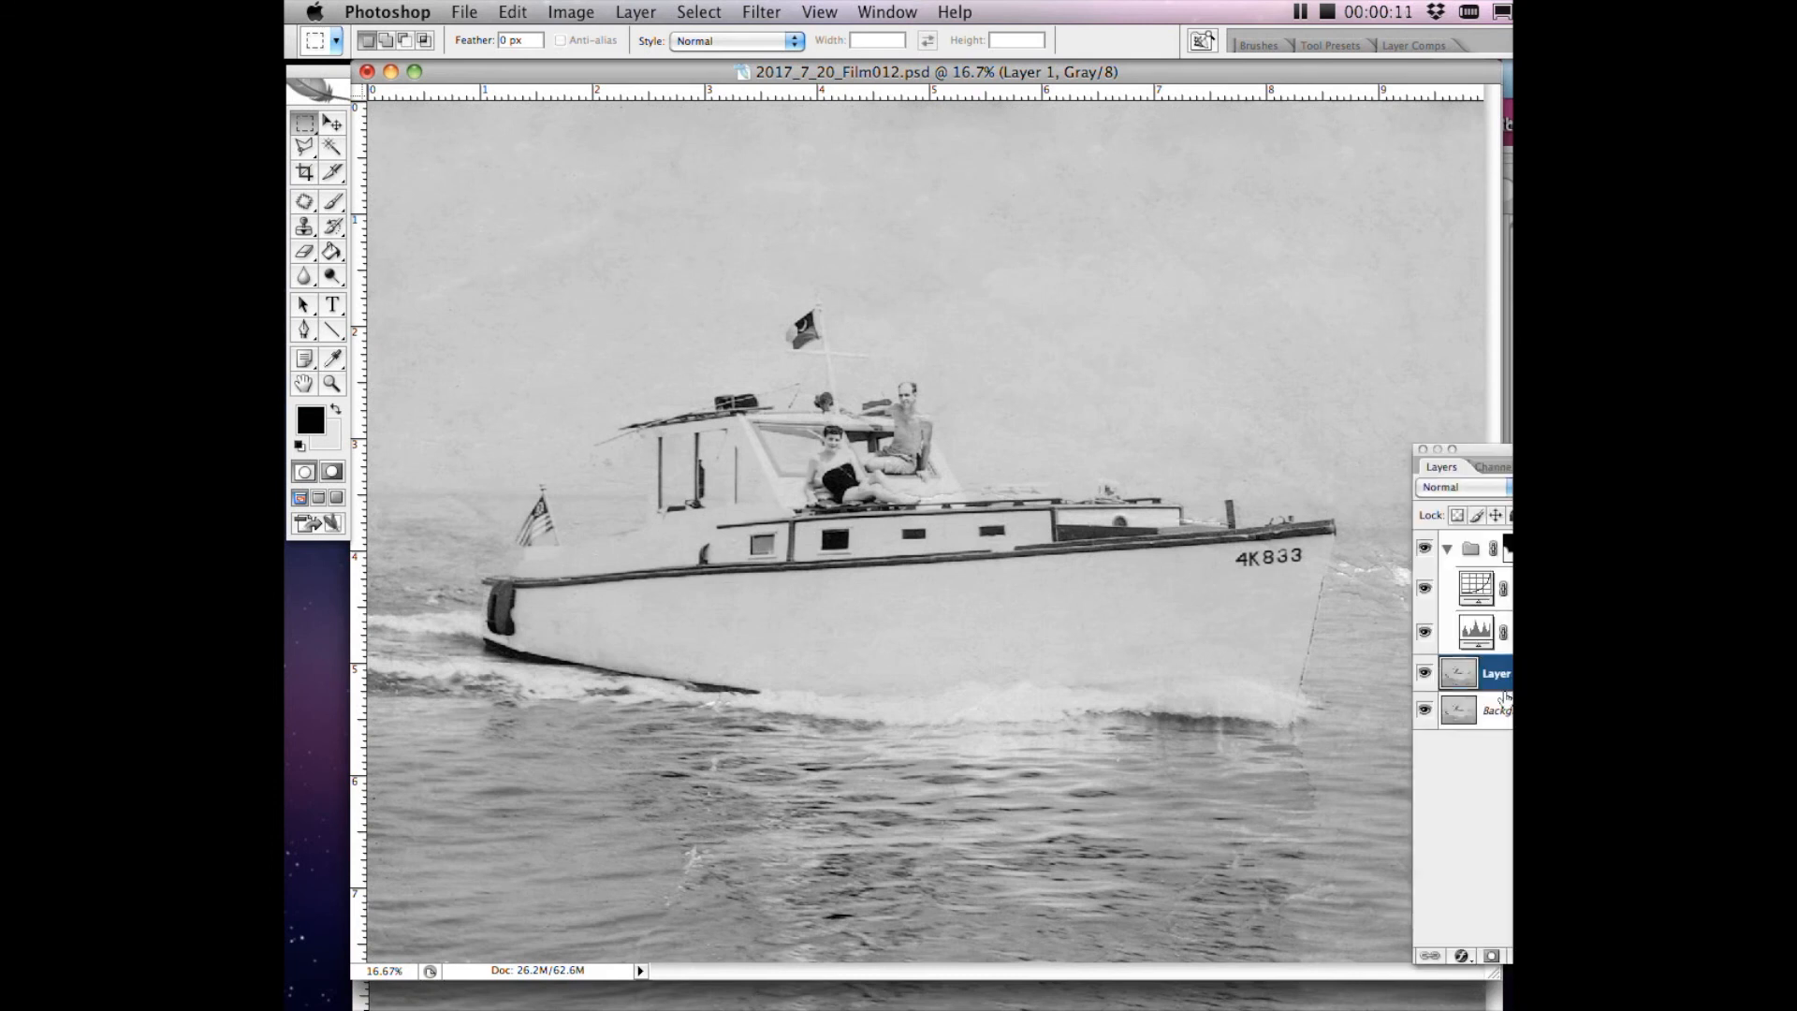
click(1424, 674)
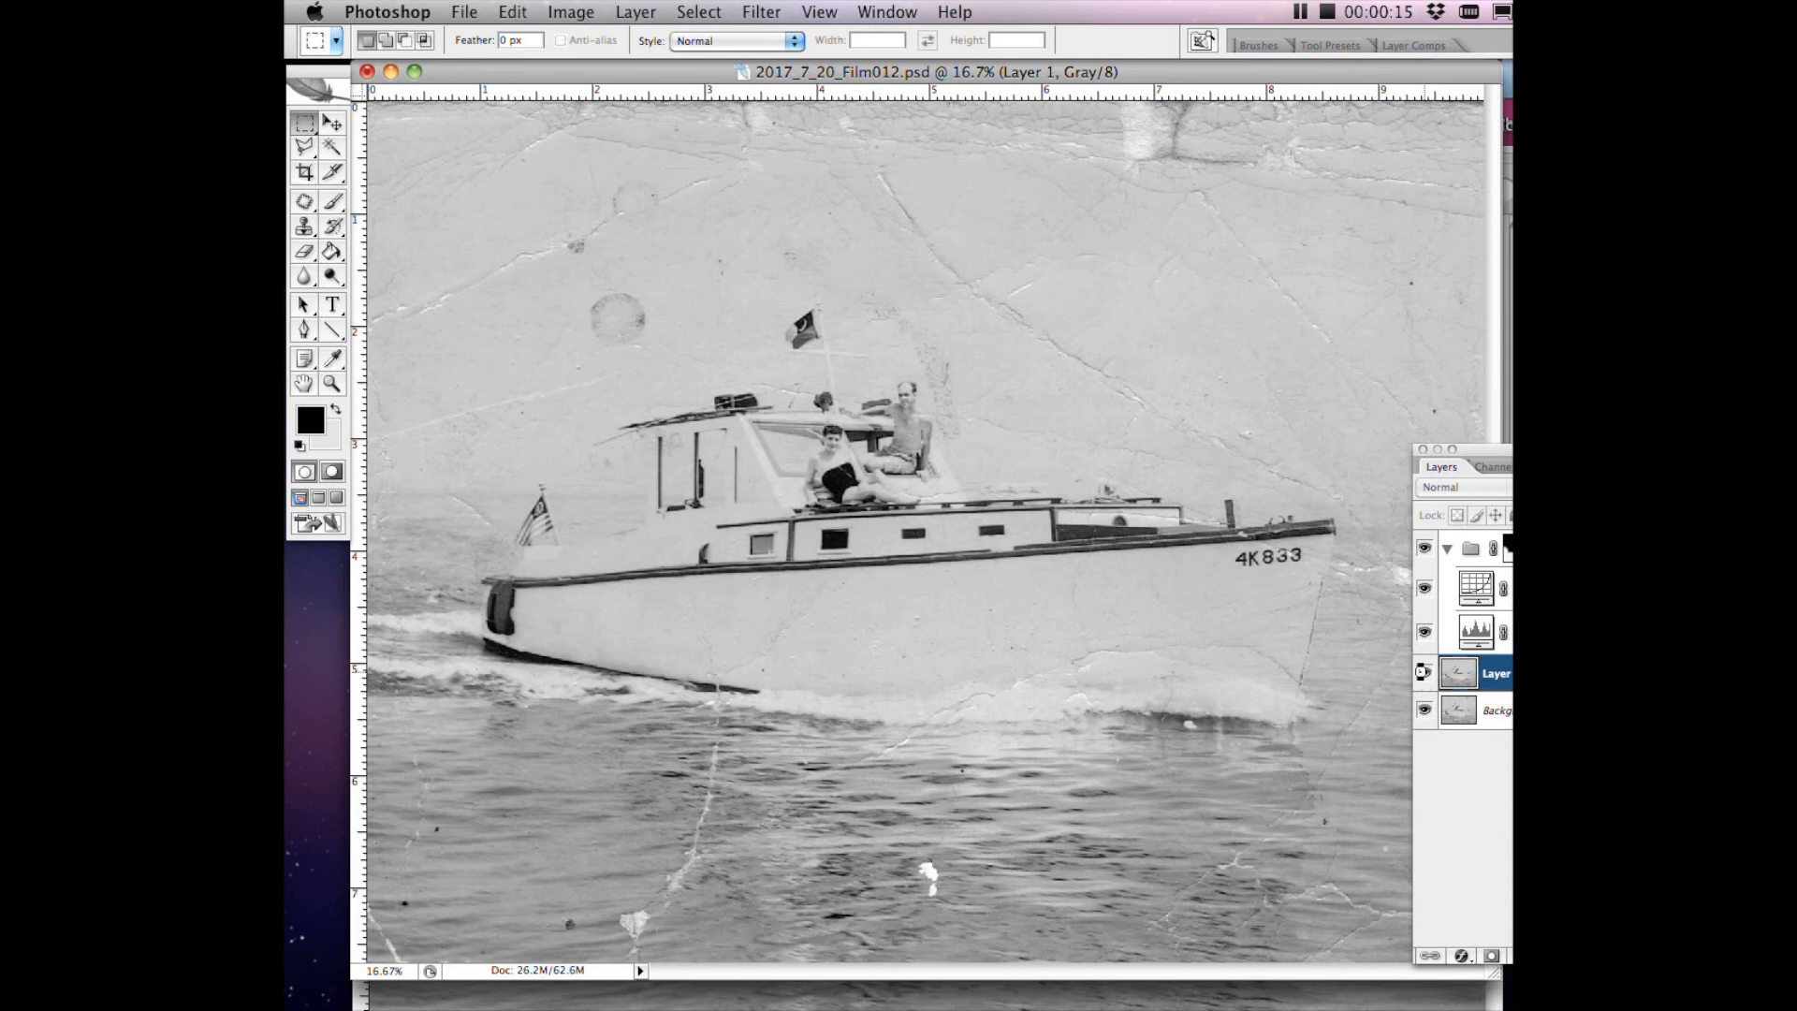
click(1424, 674)
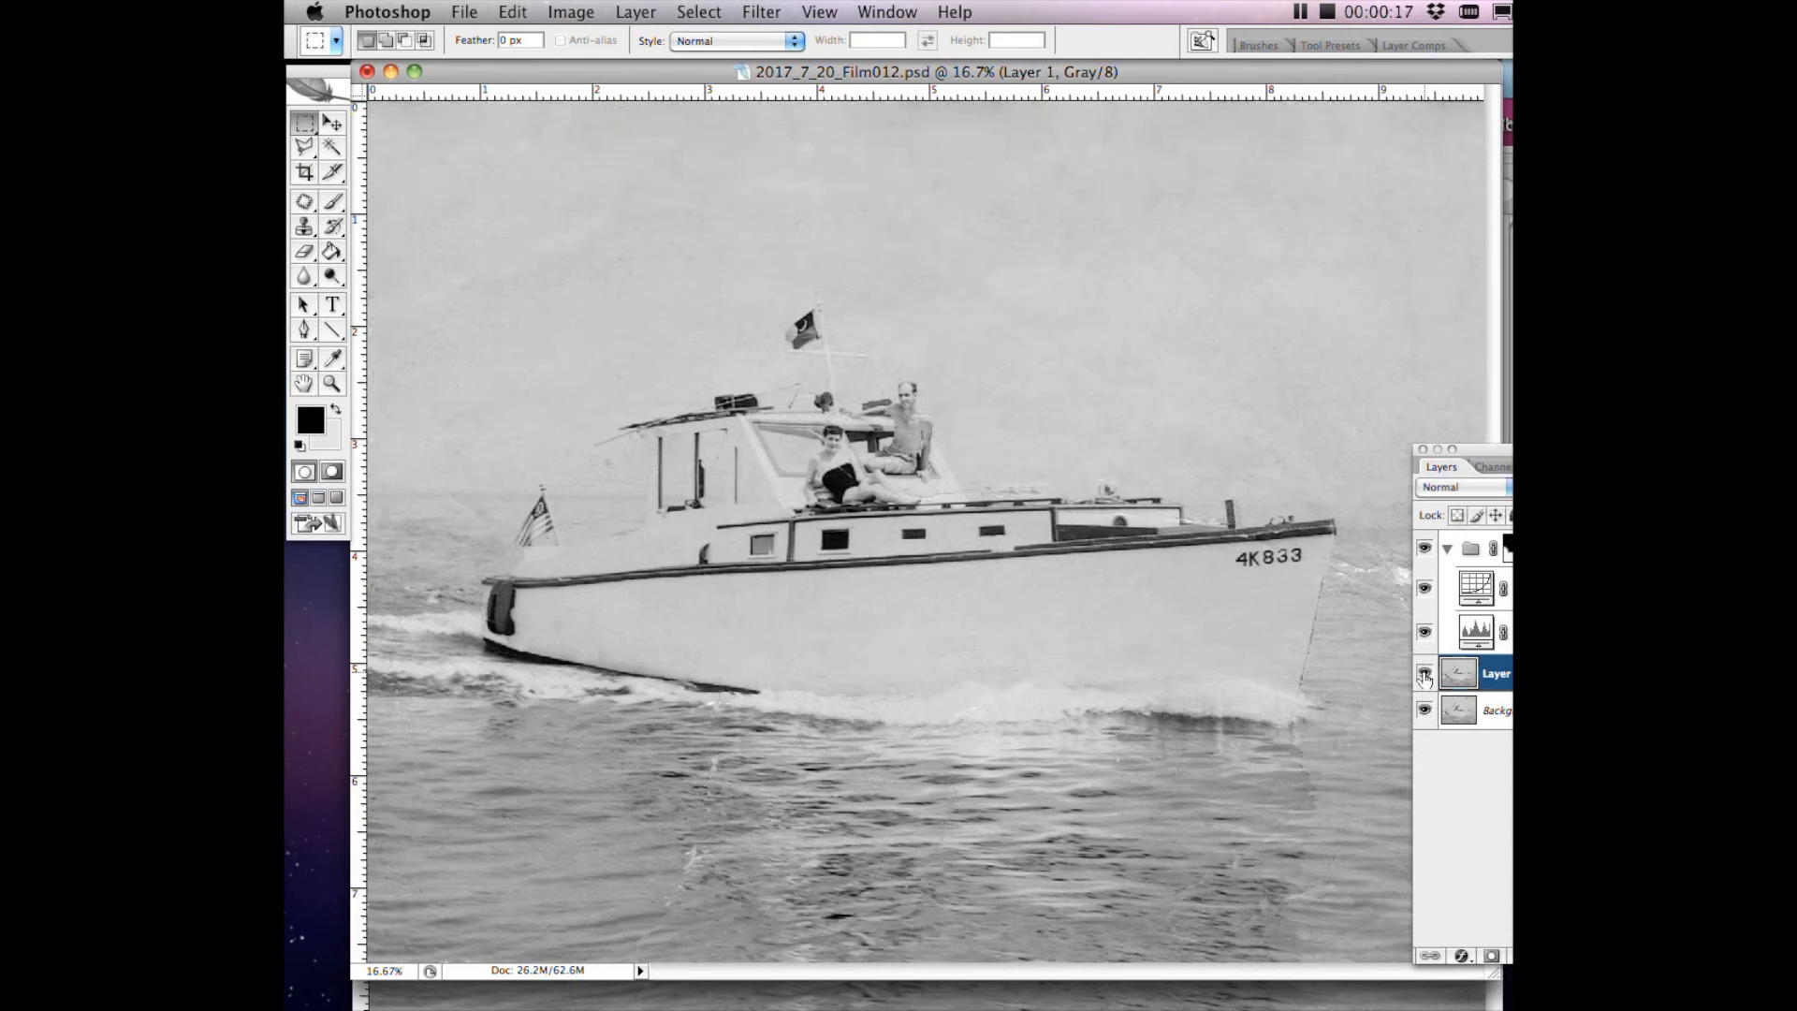
click(1424, 674)
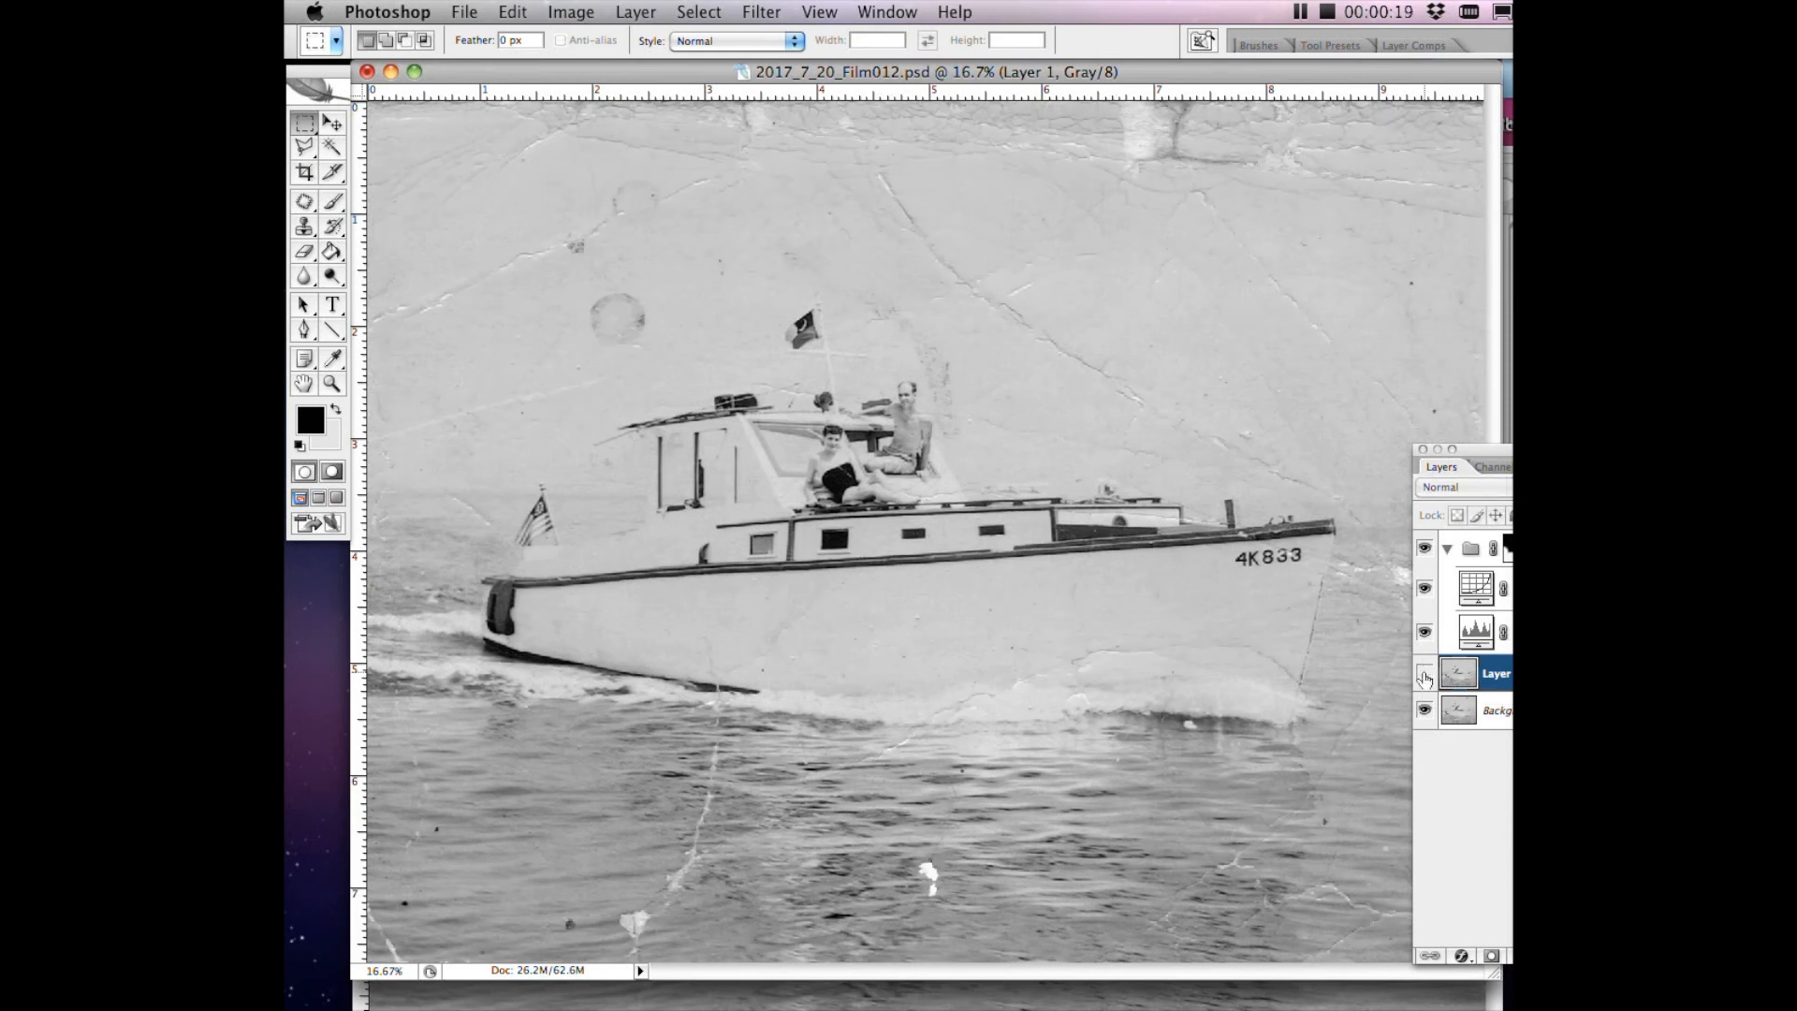
click(1424, 674)
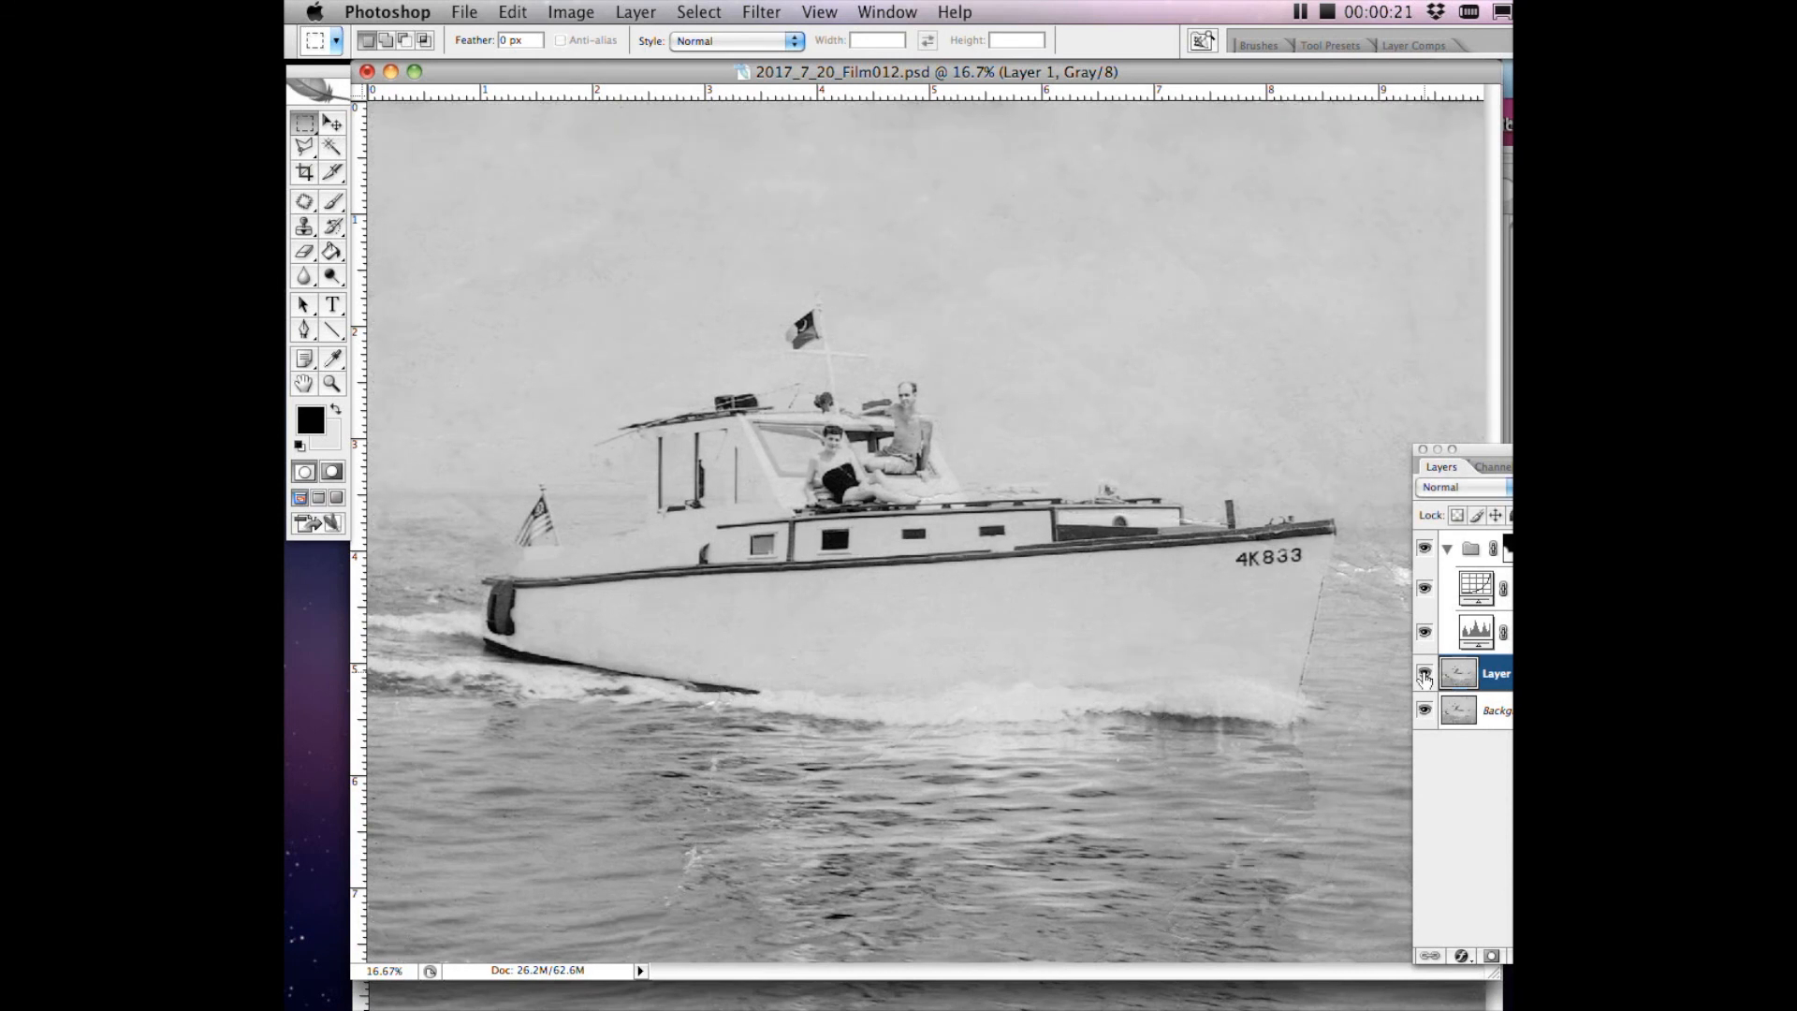
drag(1490, 450, 1602, 451)
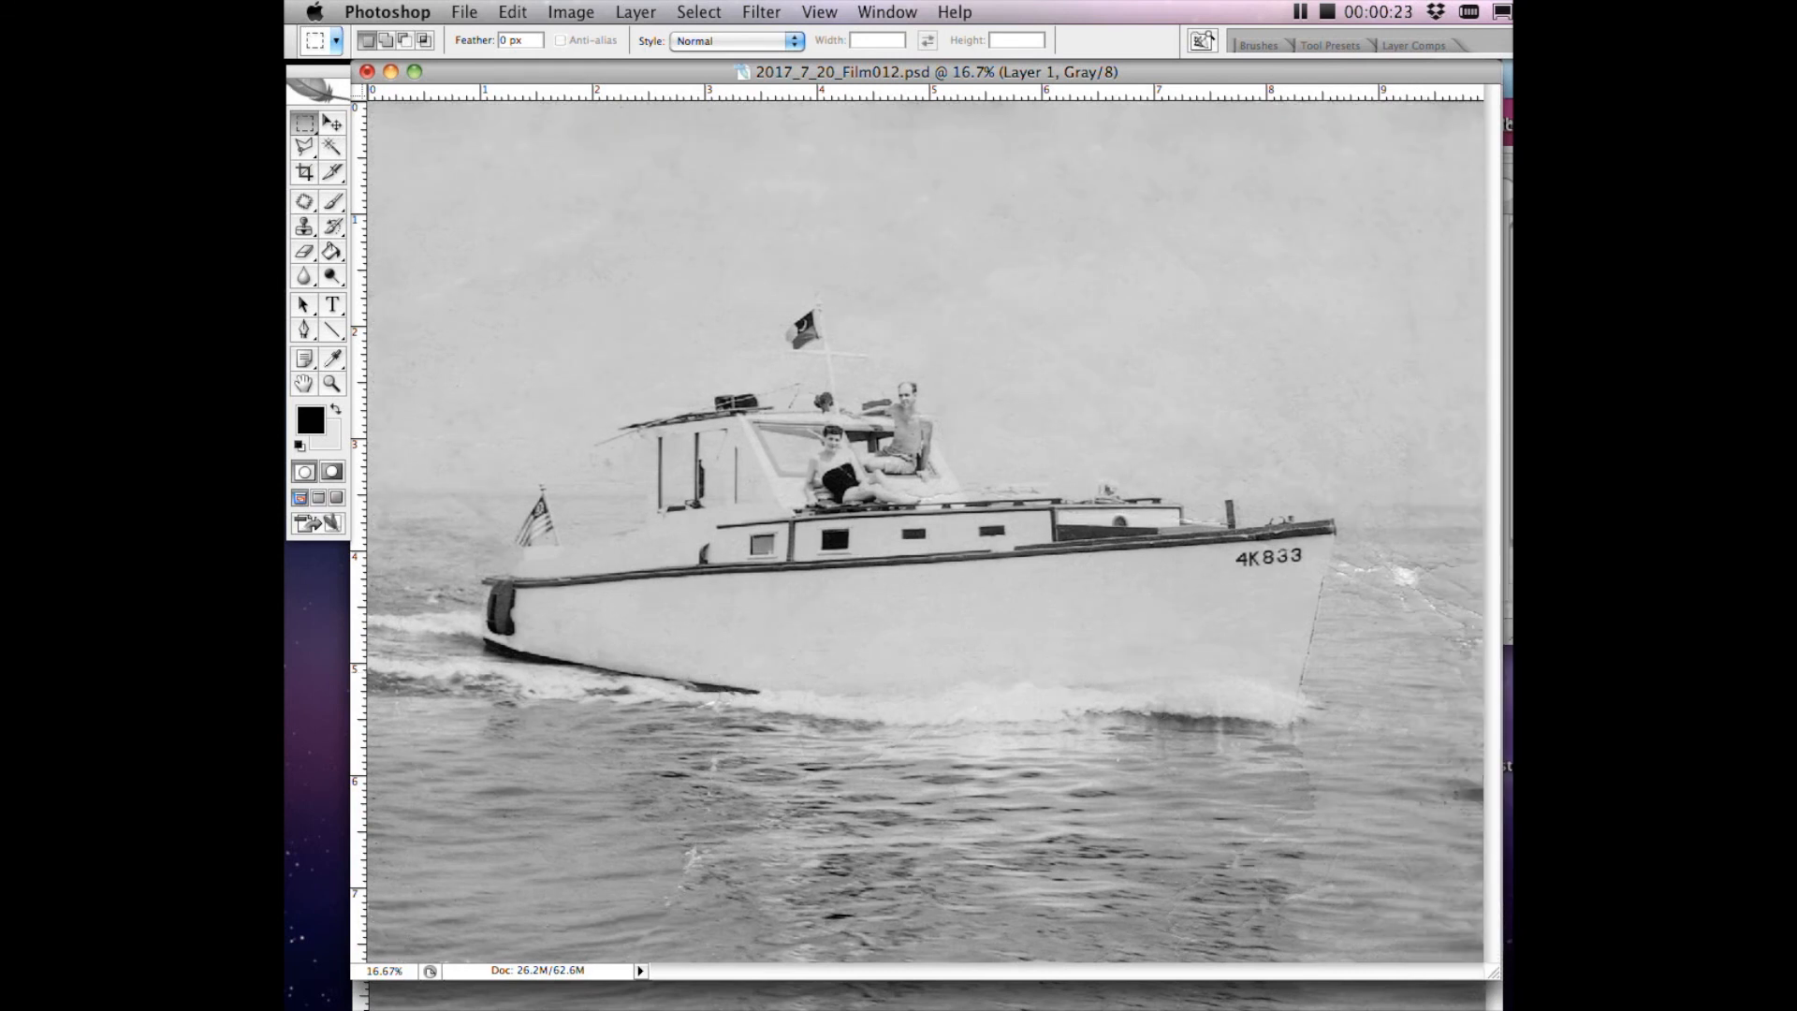
Compare the boat picture in 2017_7_20_Film012_SkyLayers.psd with and without the replacement gradient sky.
mouse_move(1685, 379)
mouse_down()
mouse_move(1533, 396)
mouse_move(1653, 384)
mouse_up()
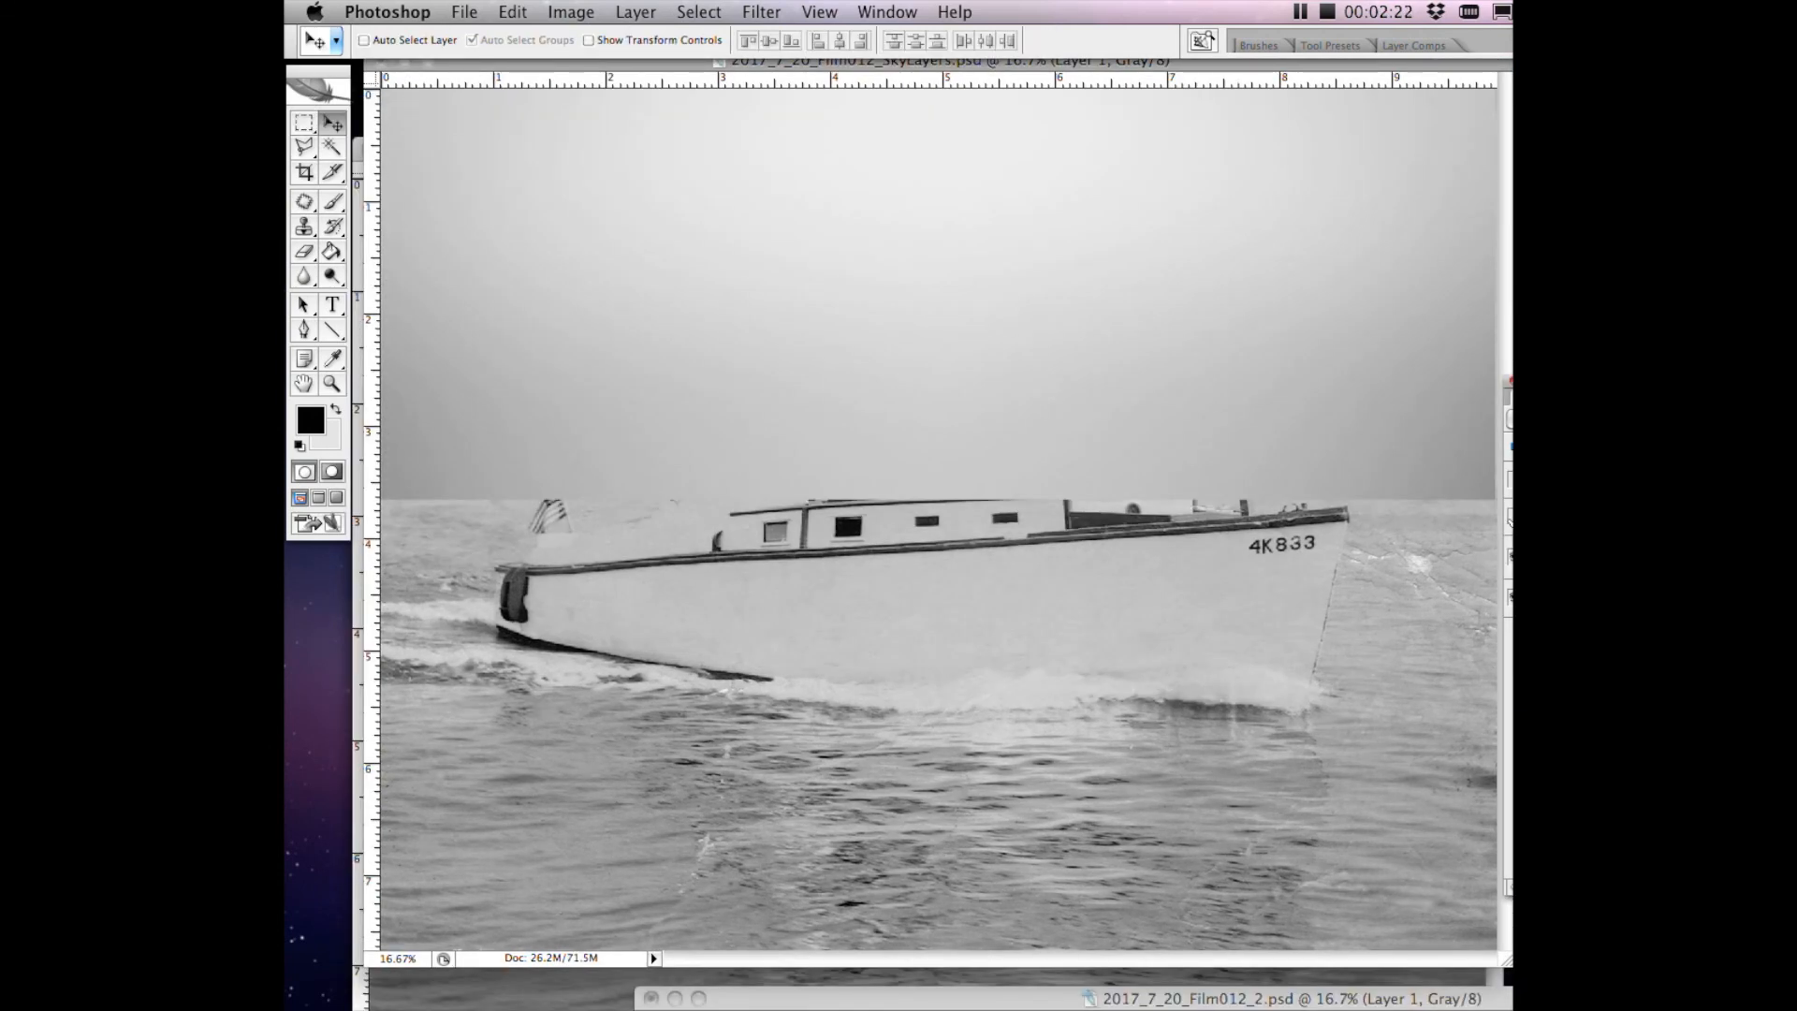
click(1510, 518)
click(1509, 515)
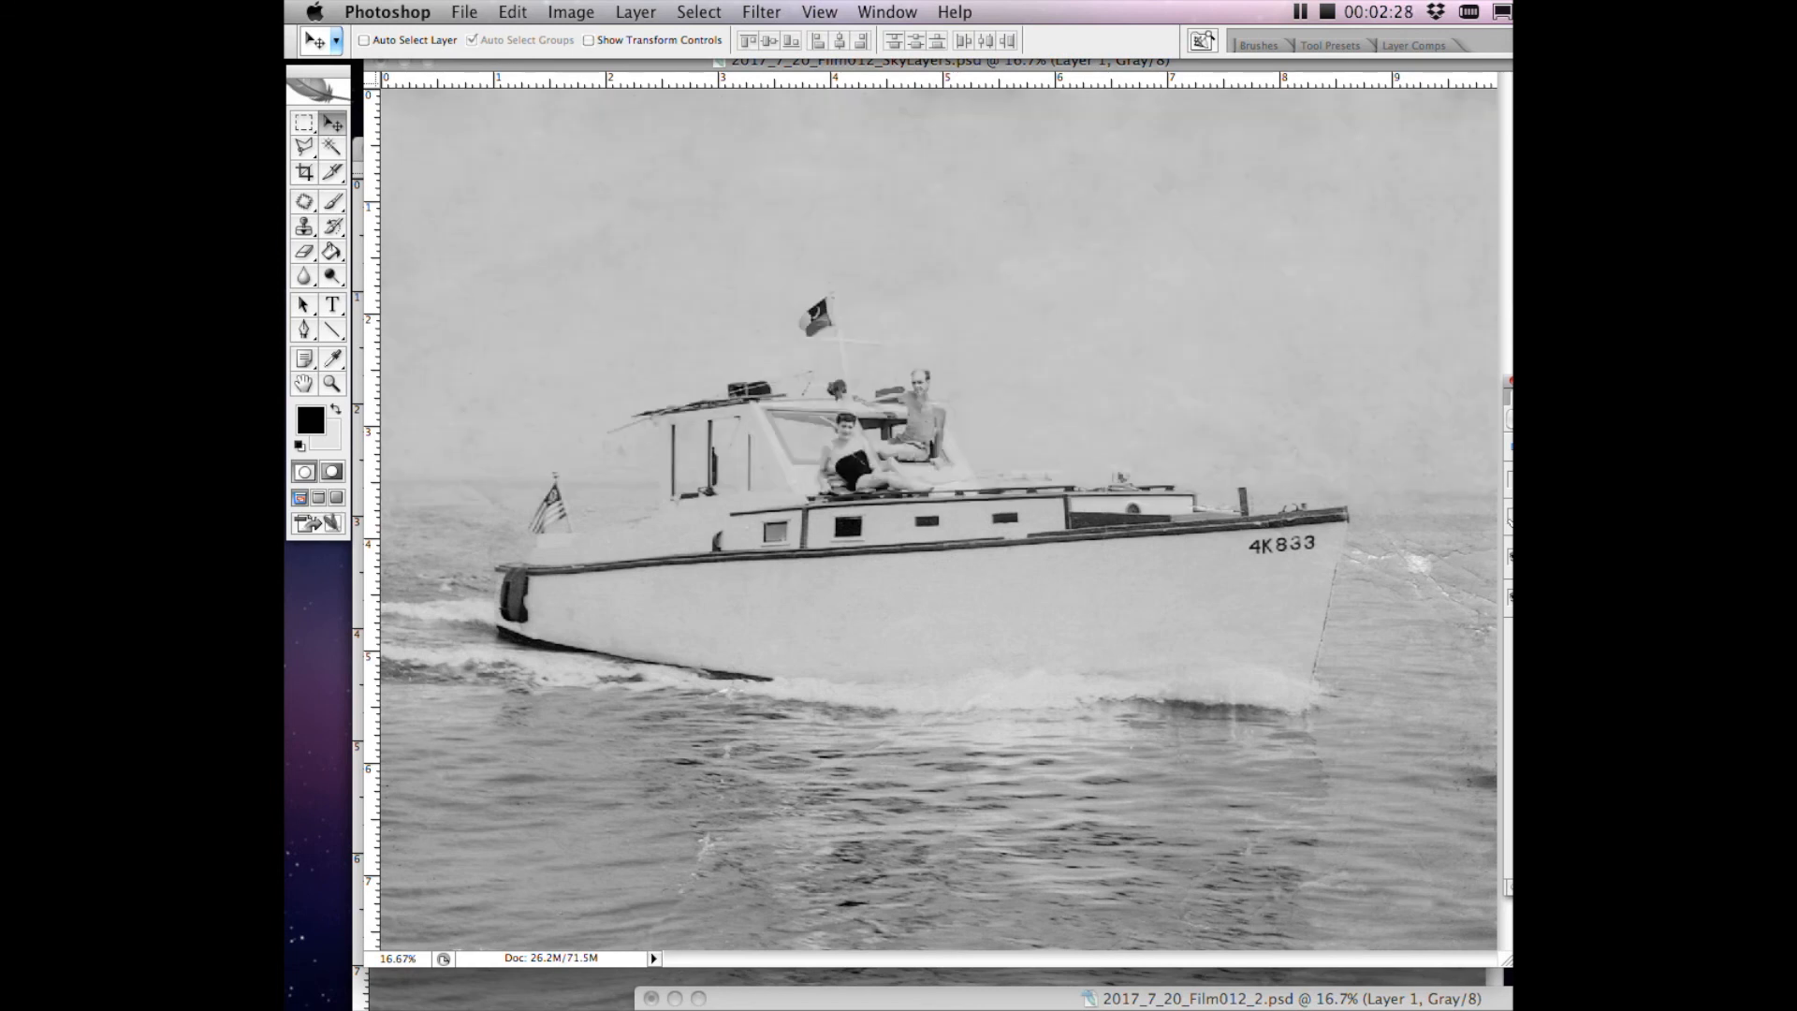
click(1510, 515)
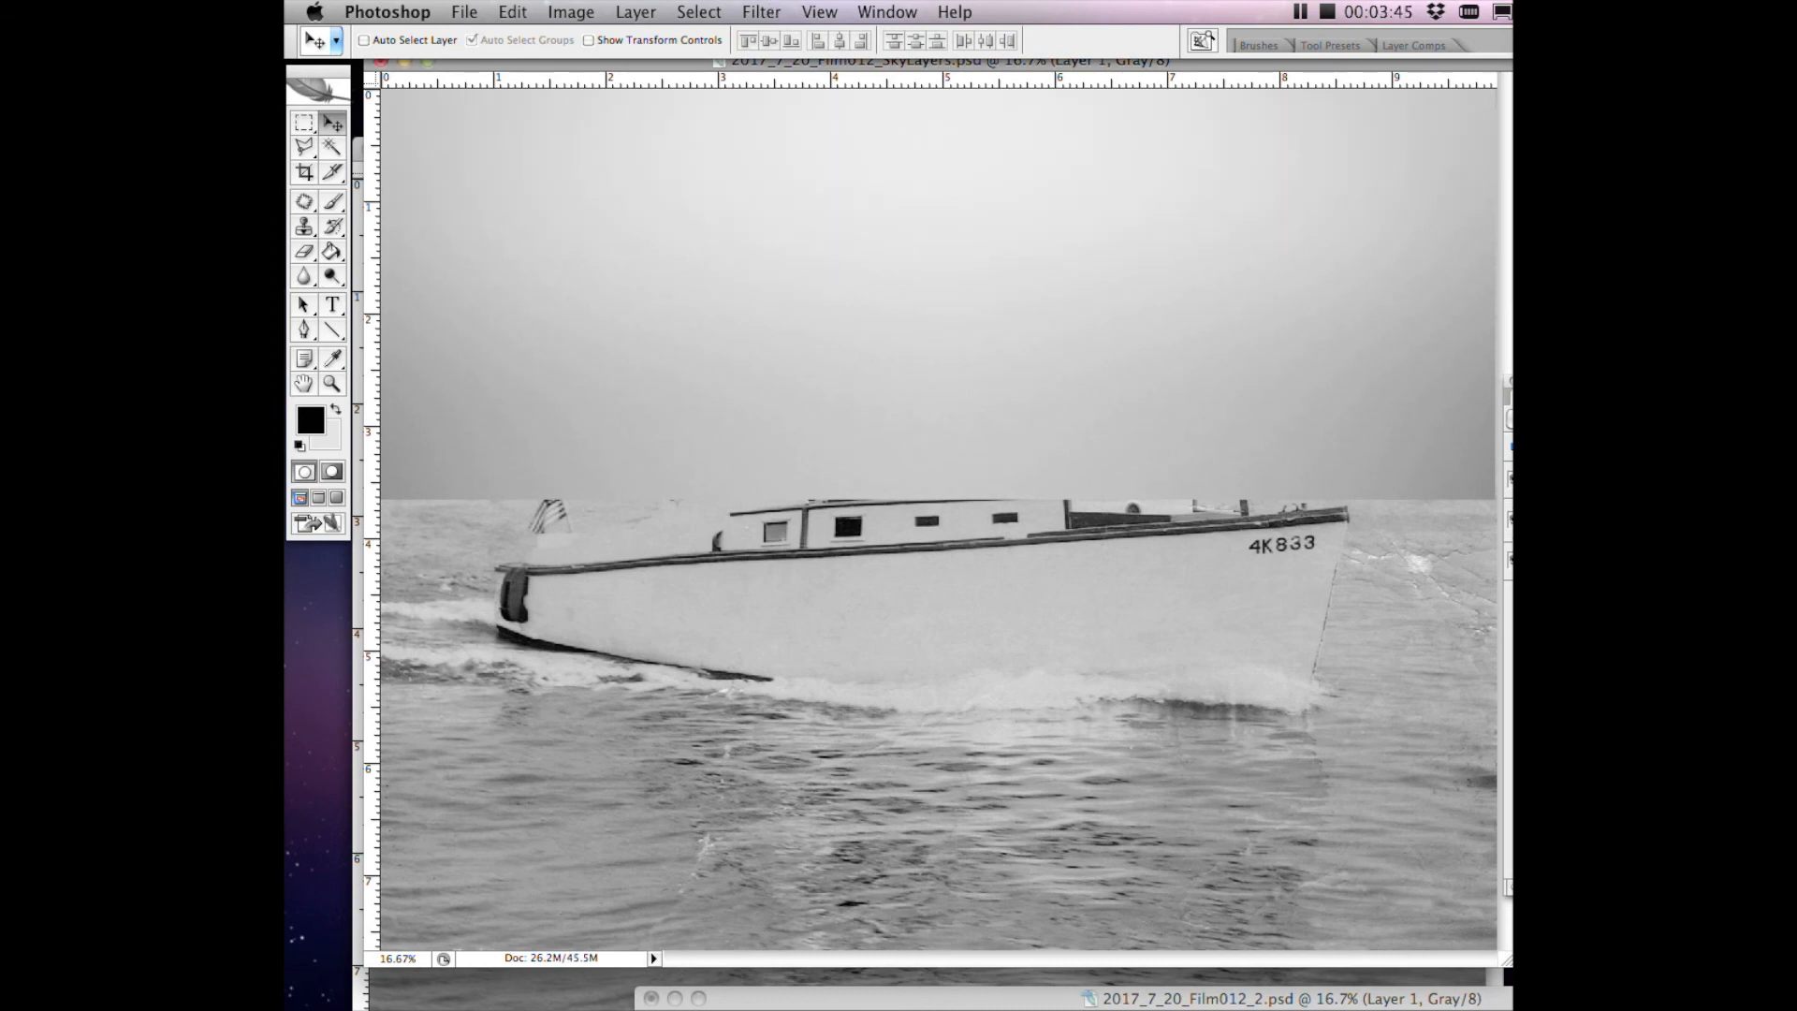
Add a layer mask to the gradient sky on Layer 1 and fill it with black using the Paint Bucket.
drag(1674, 380, 1430, 217)
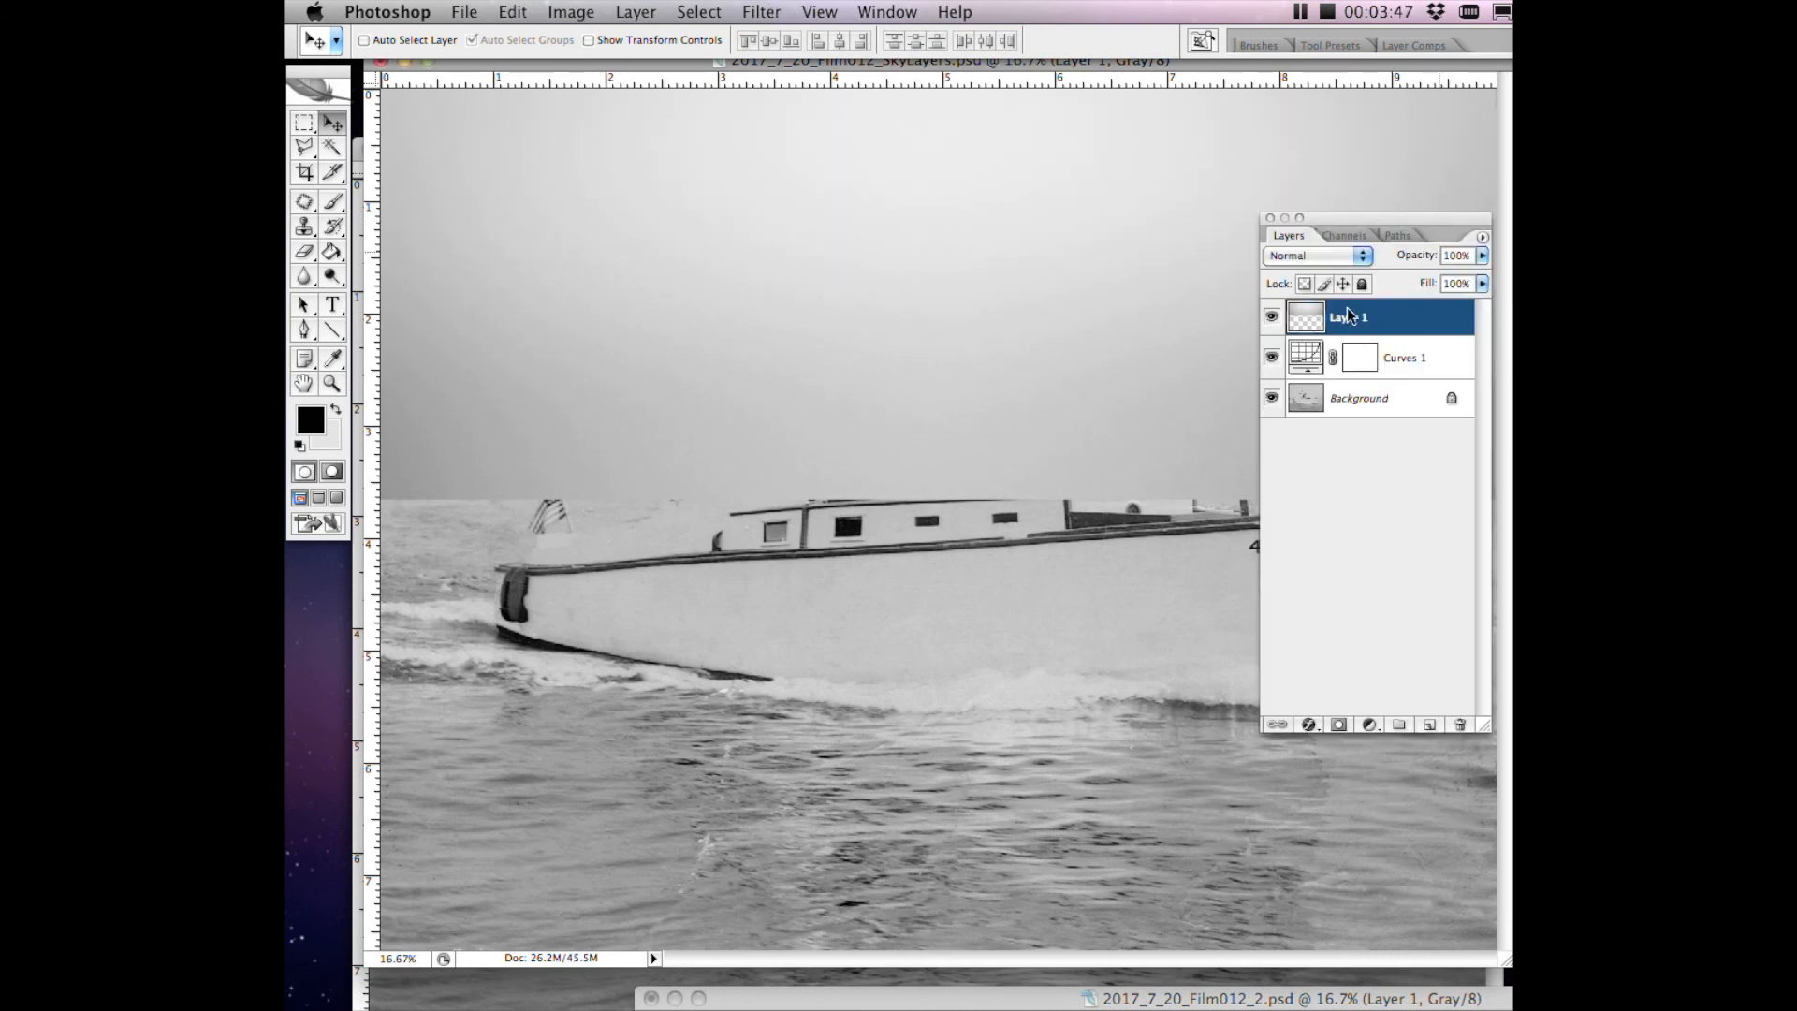
click(1339, 726)
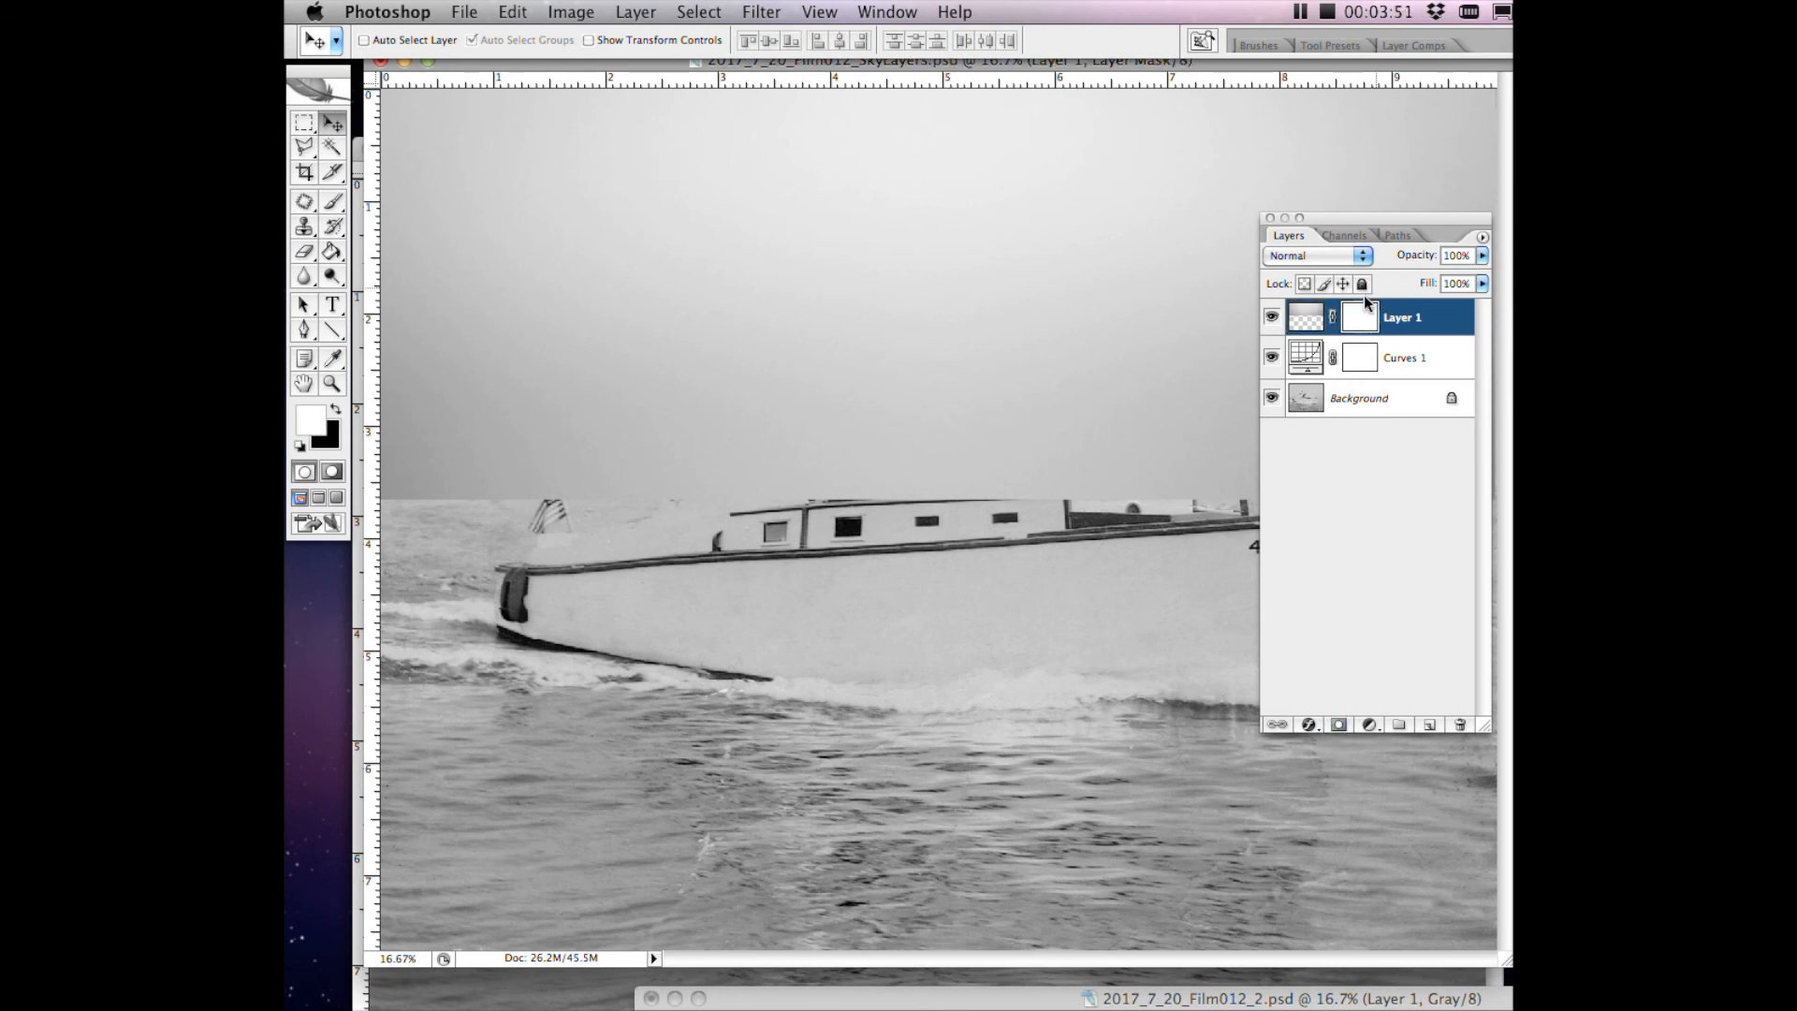
click(331, 251)
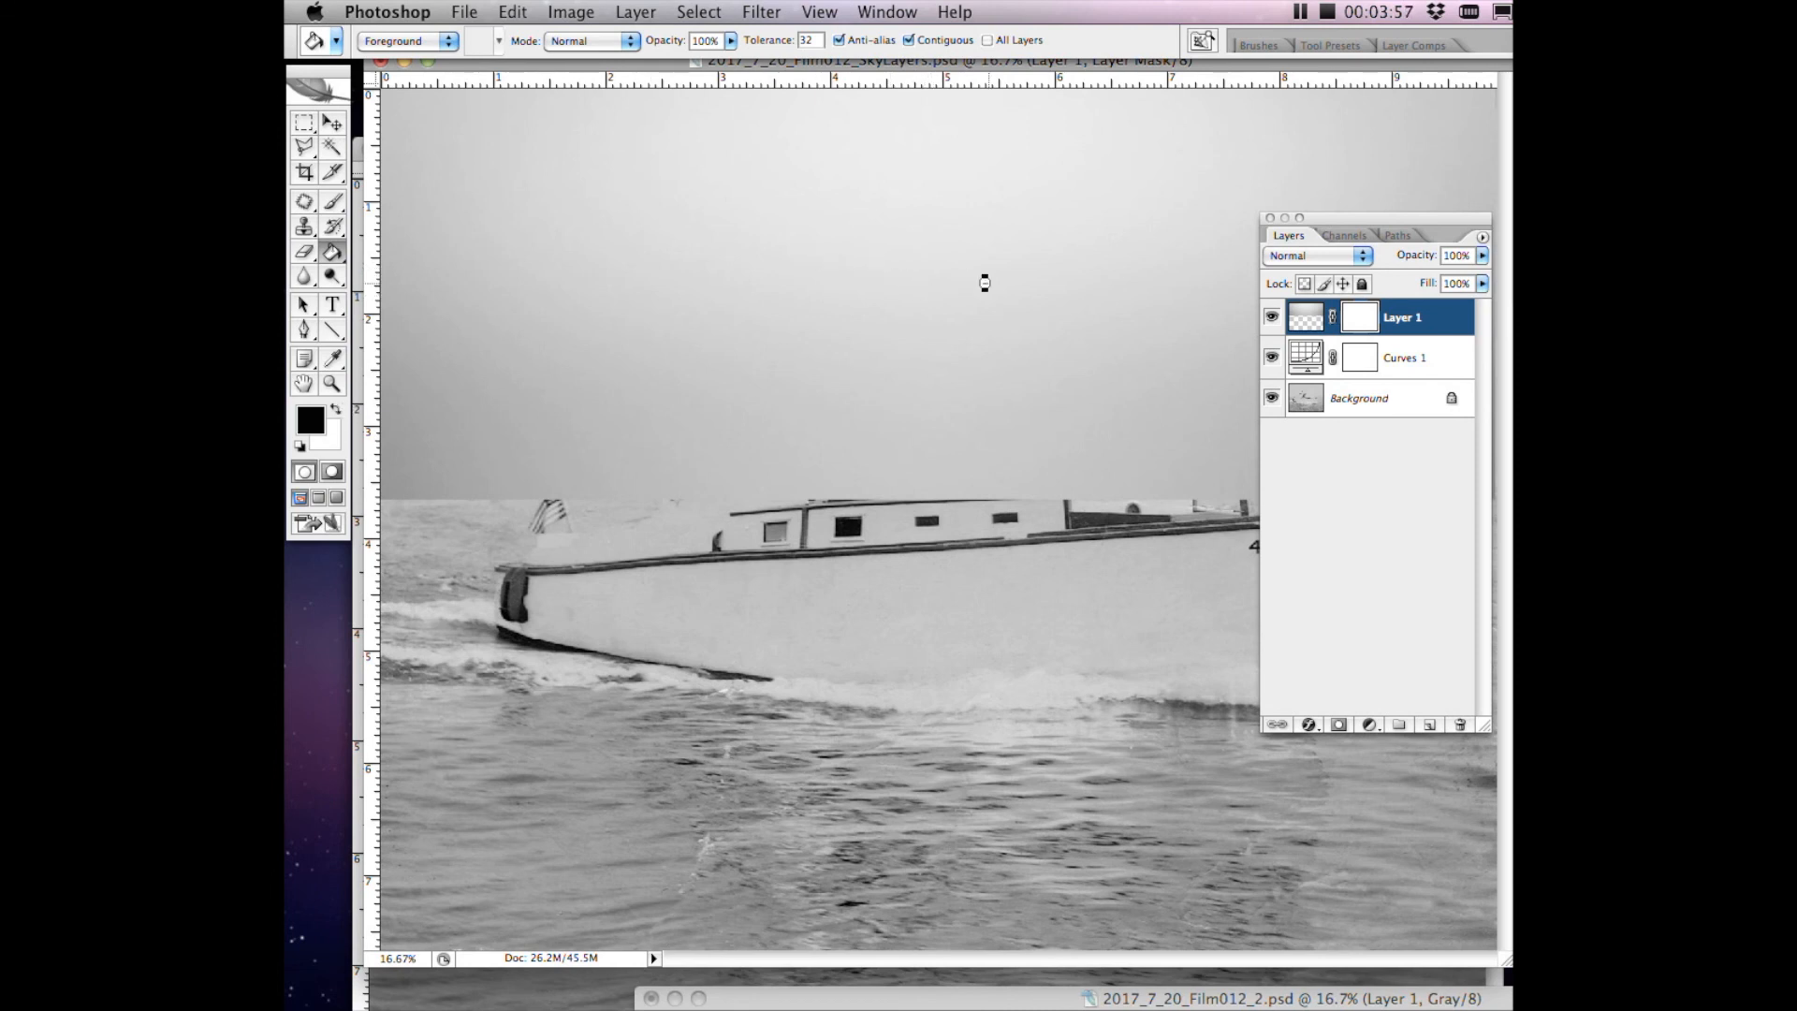
click(985, 283)
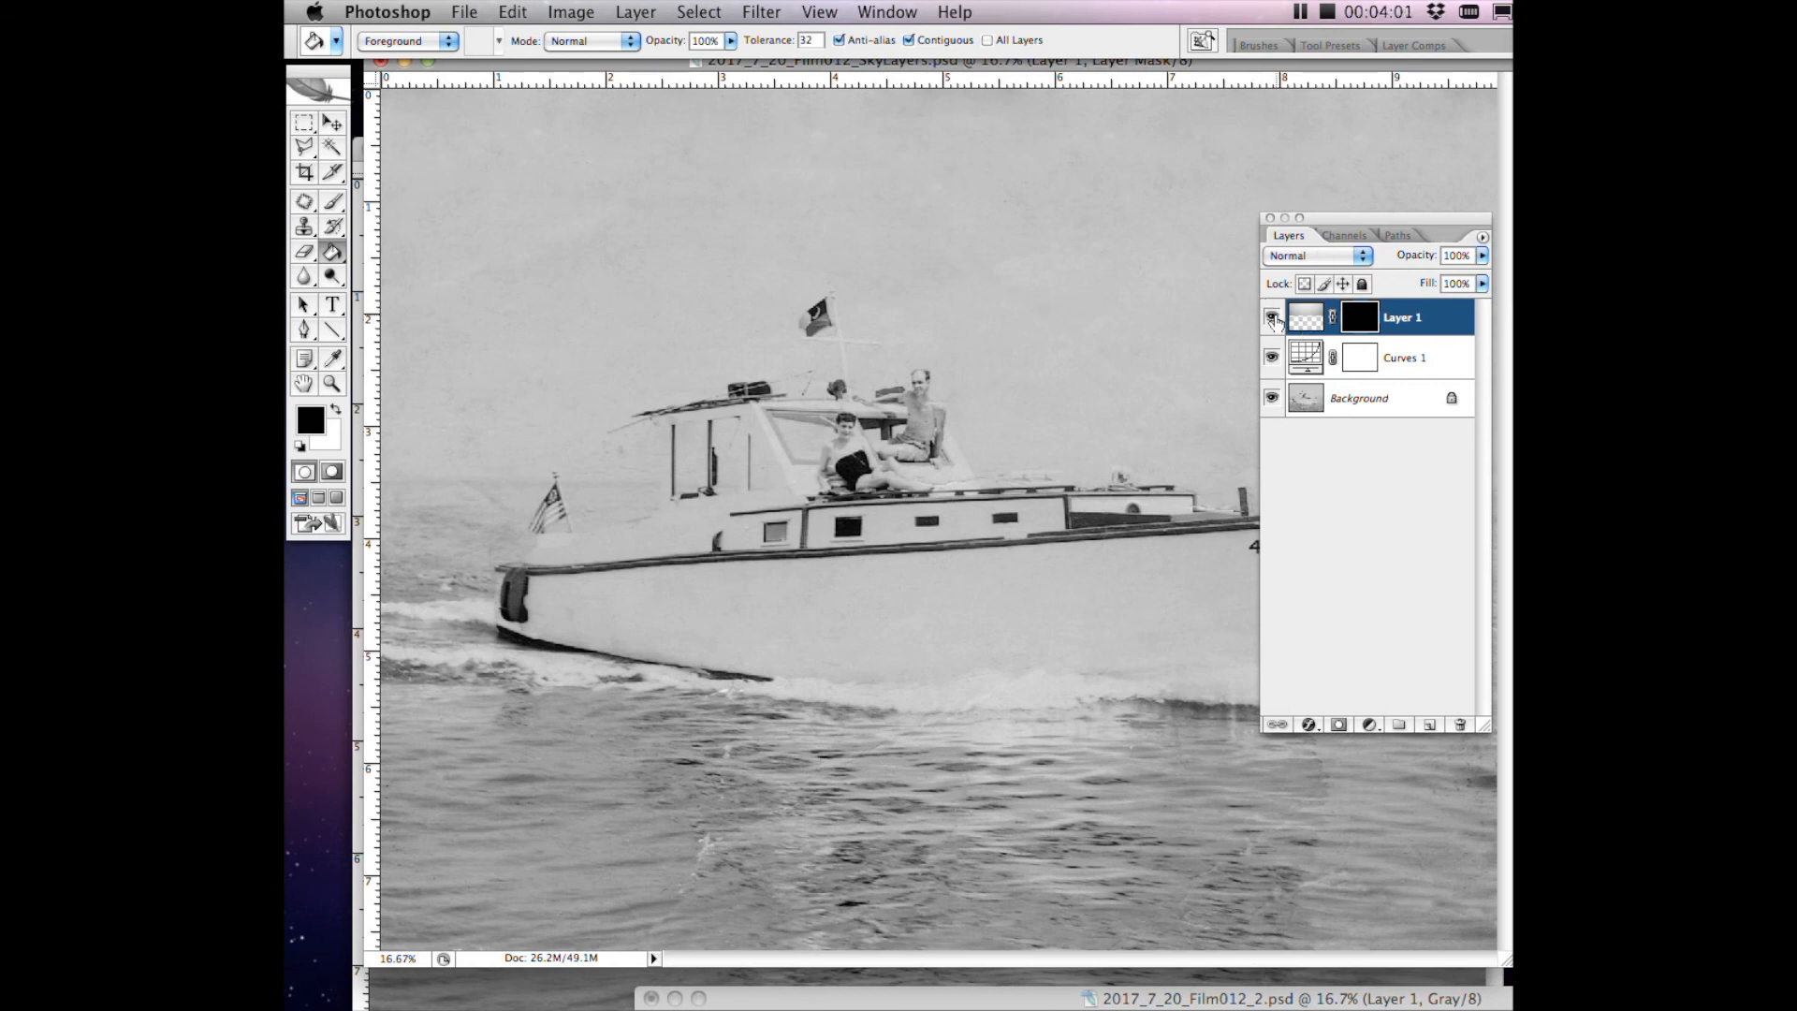
Move the Layers palette clear of the boat's bow and set the Polygonal Lasso feather to 23 px.
drag(1348, 220, 1350, 597)
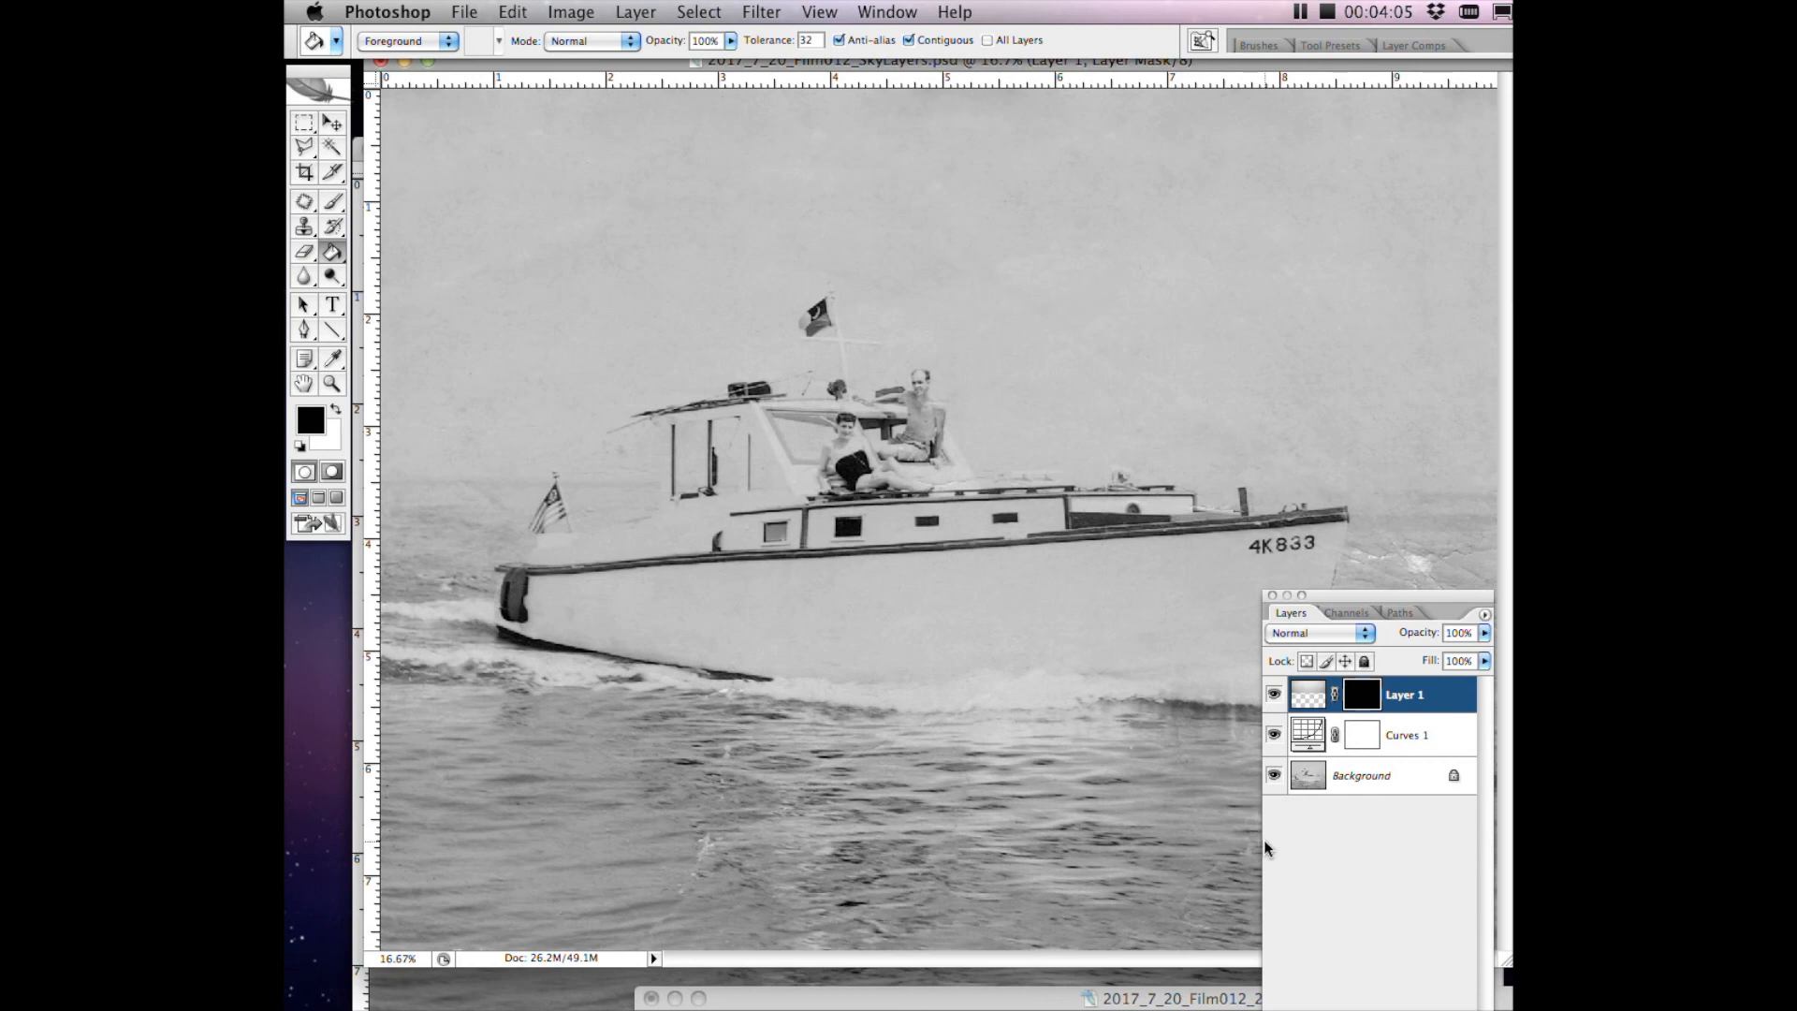
drag(1504, 968, 1512, 978)
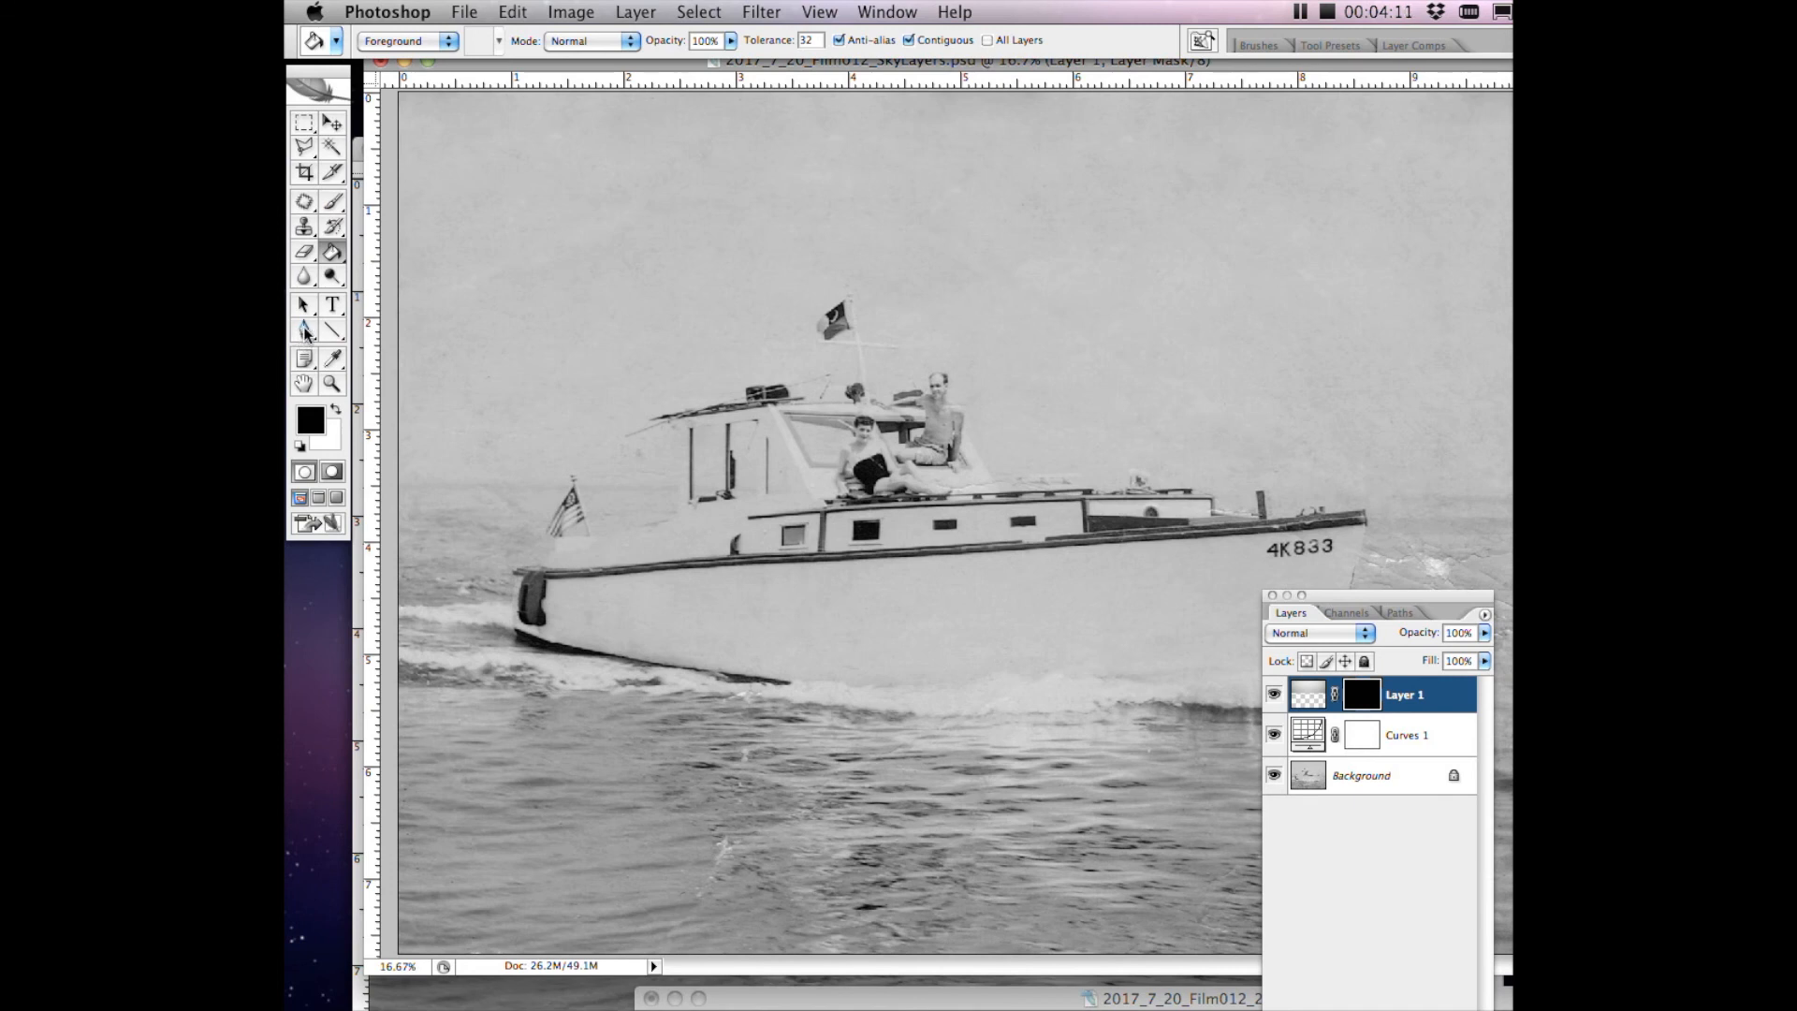
click(303, 148)
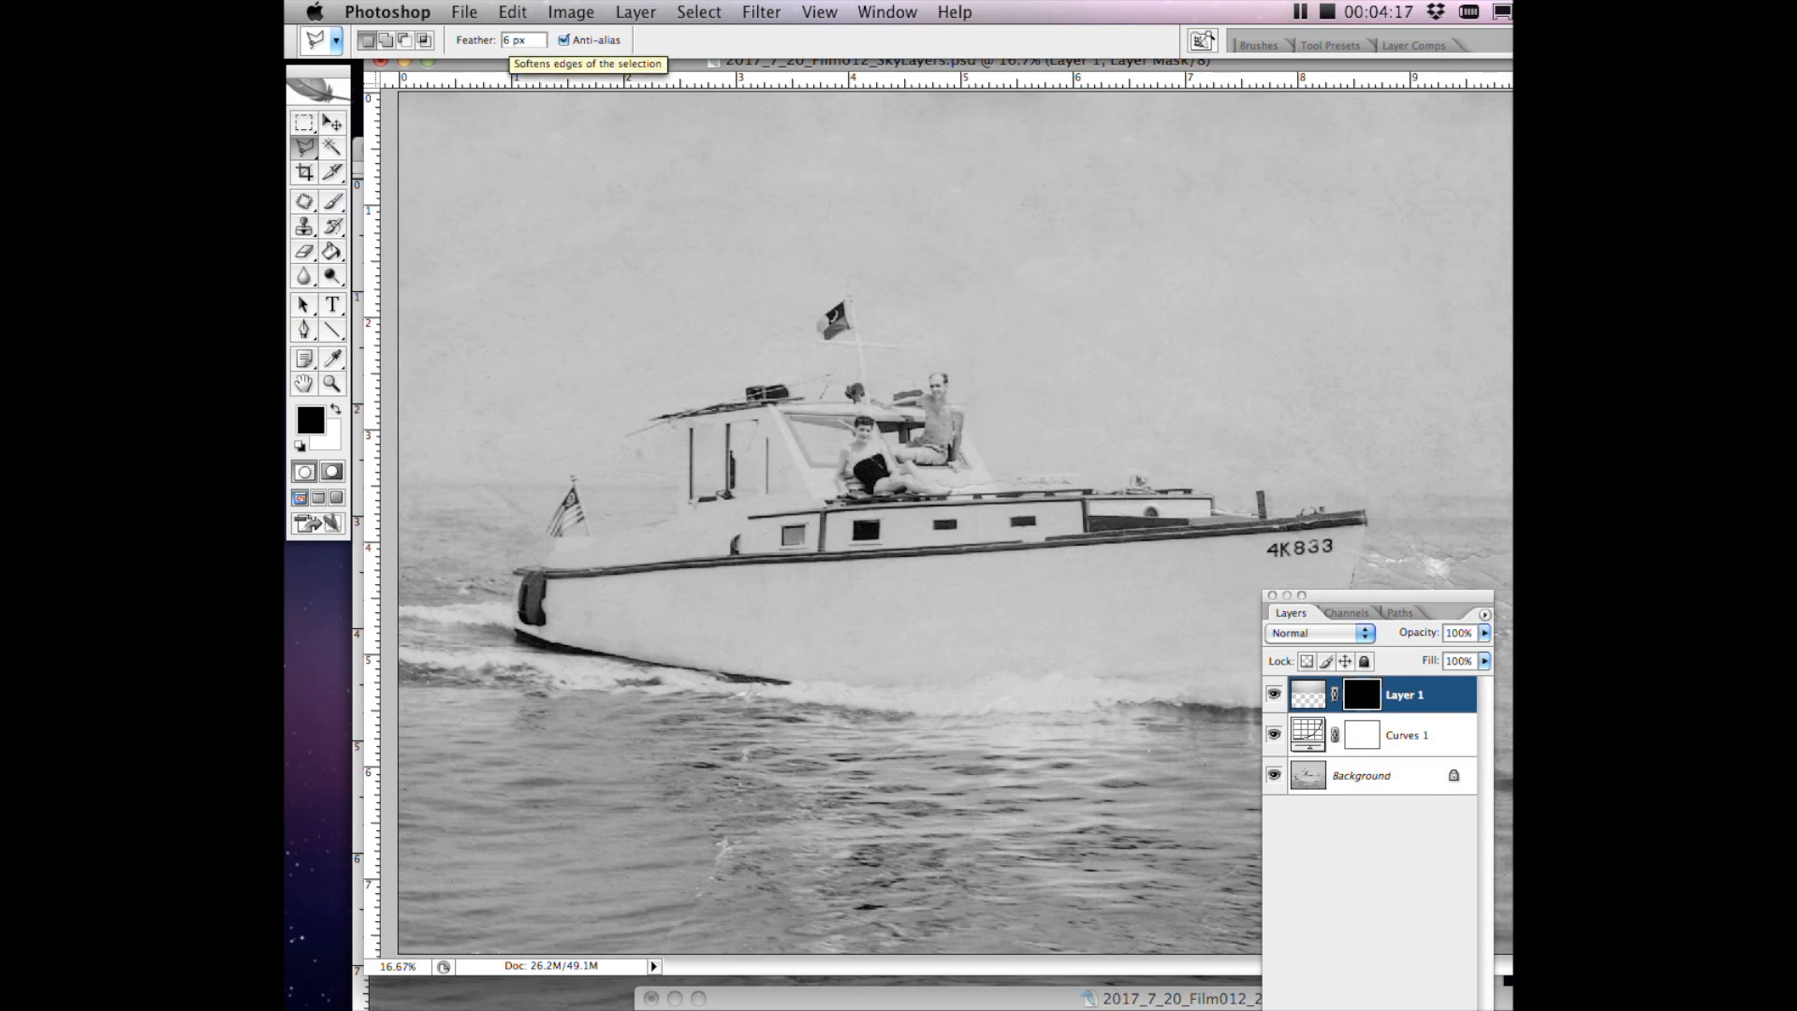
click(492, 42)
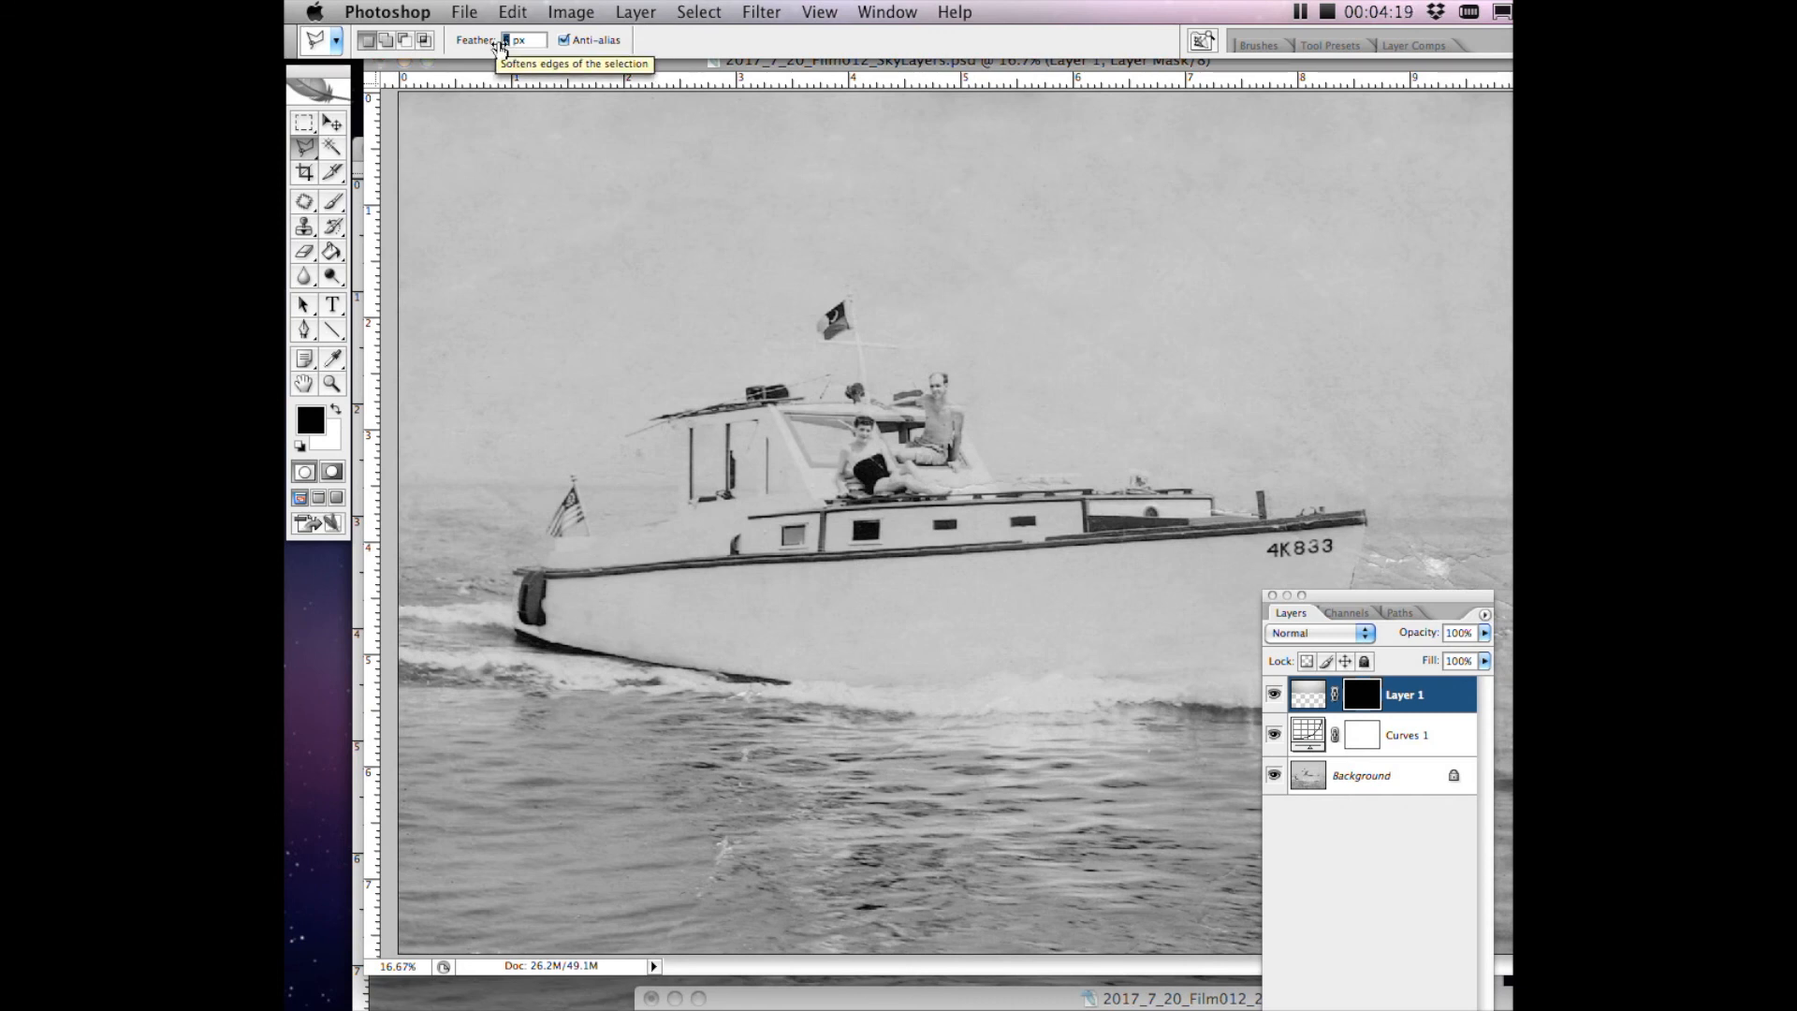
text(1)
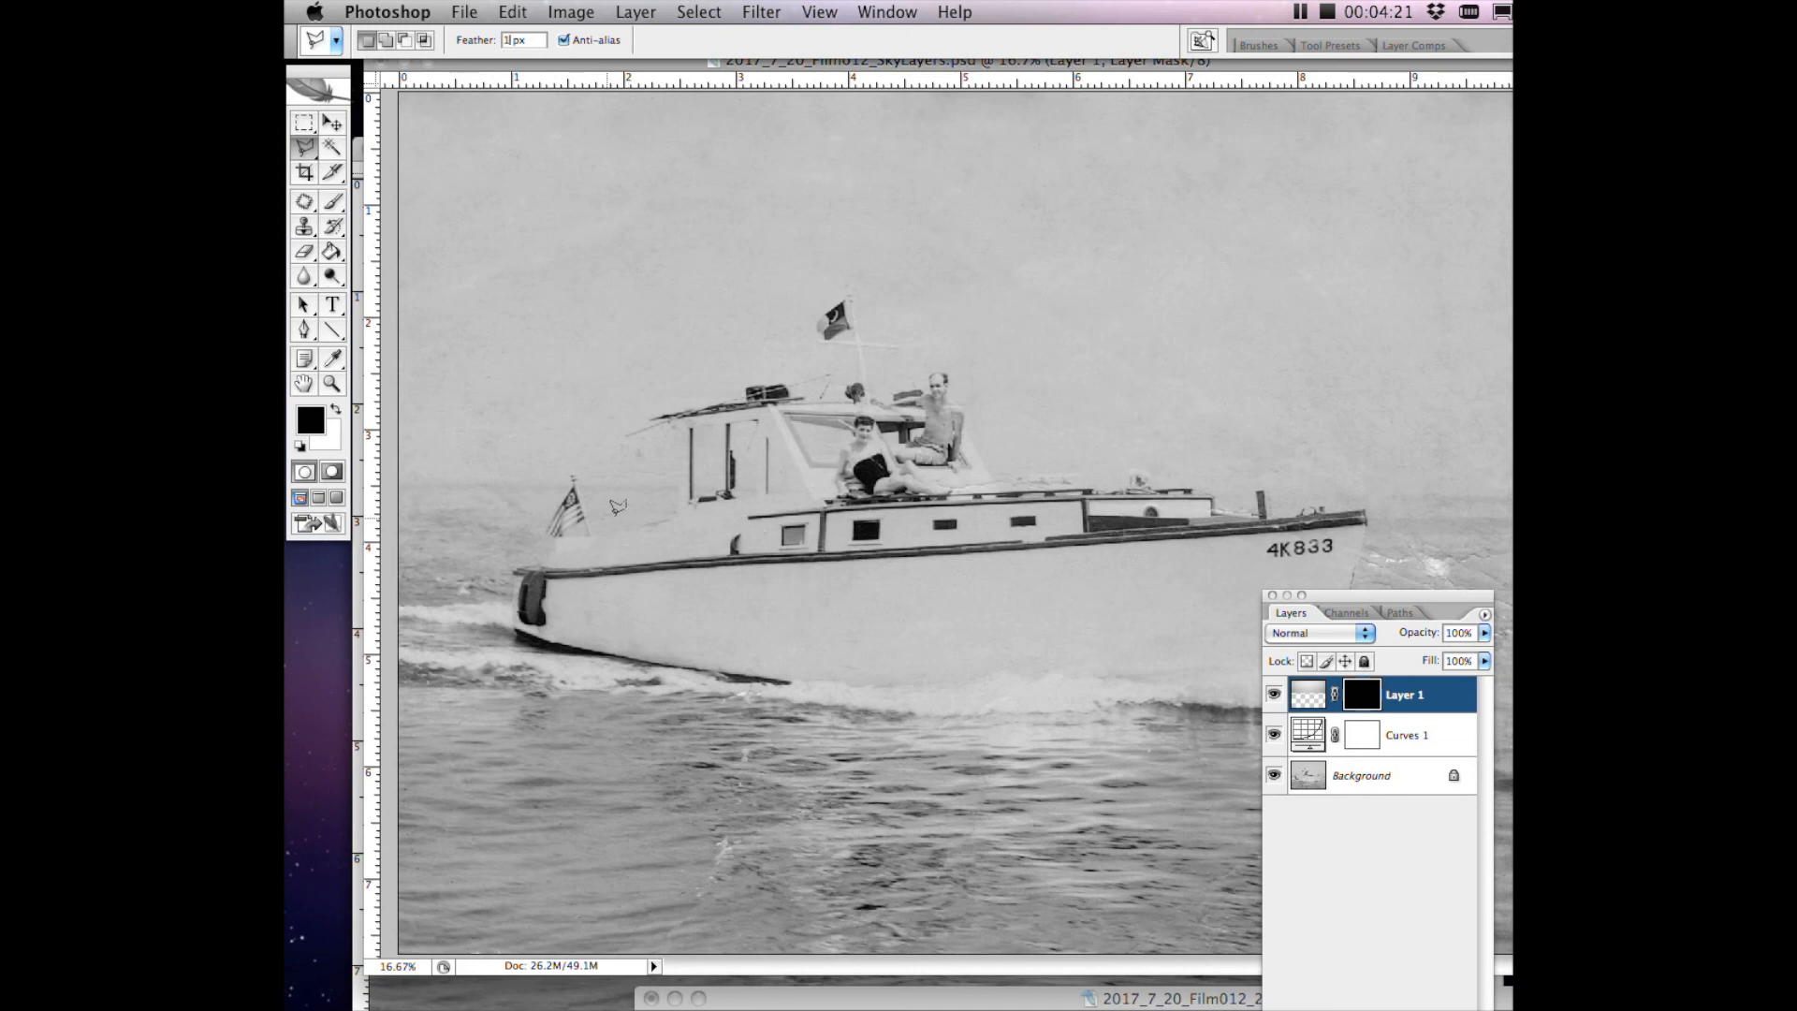
key(super+plus)
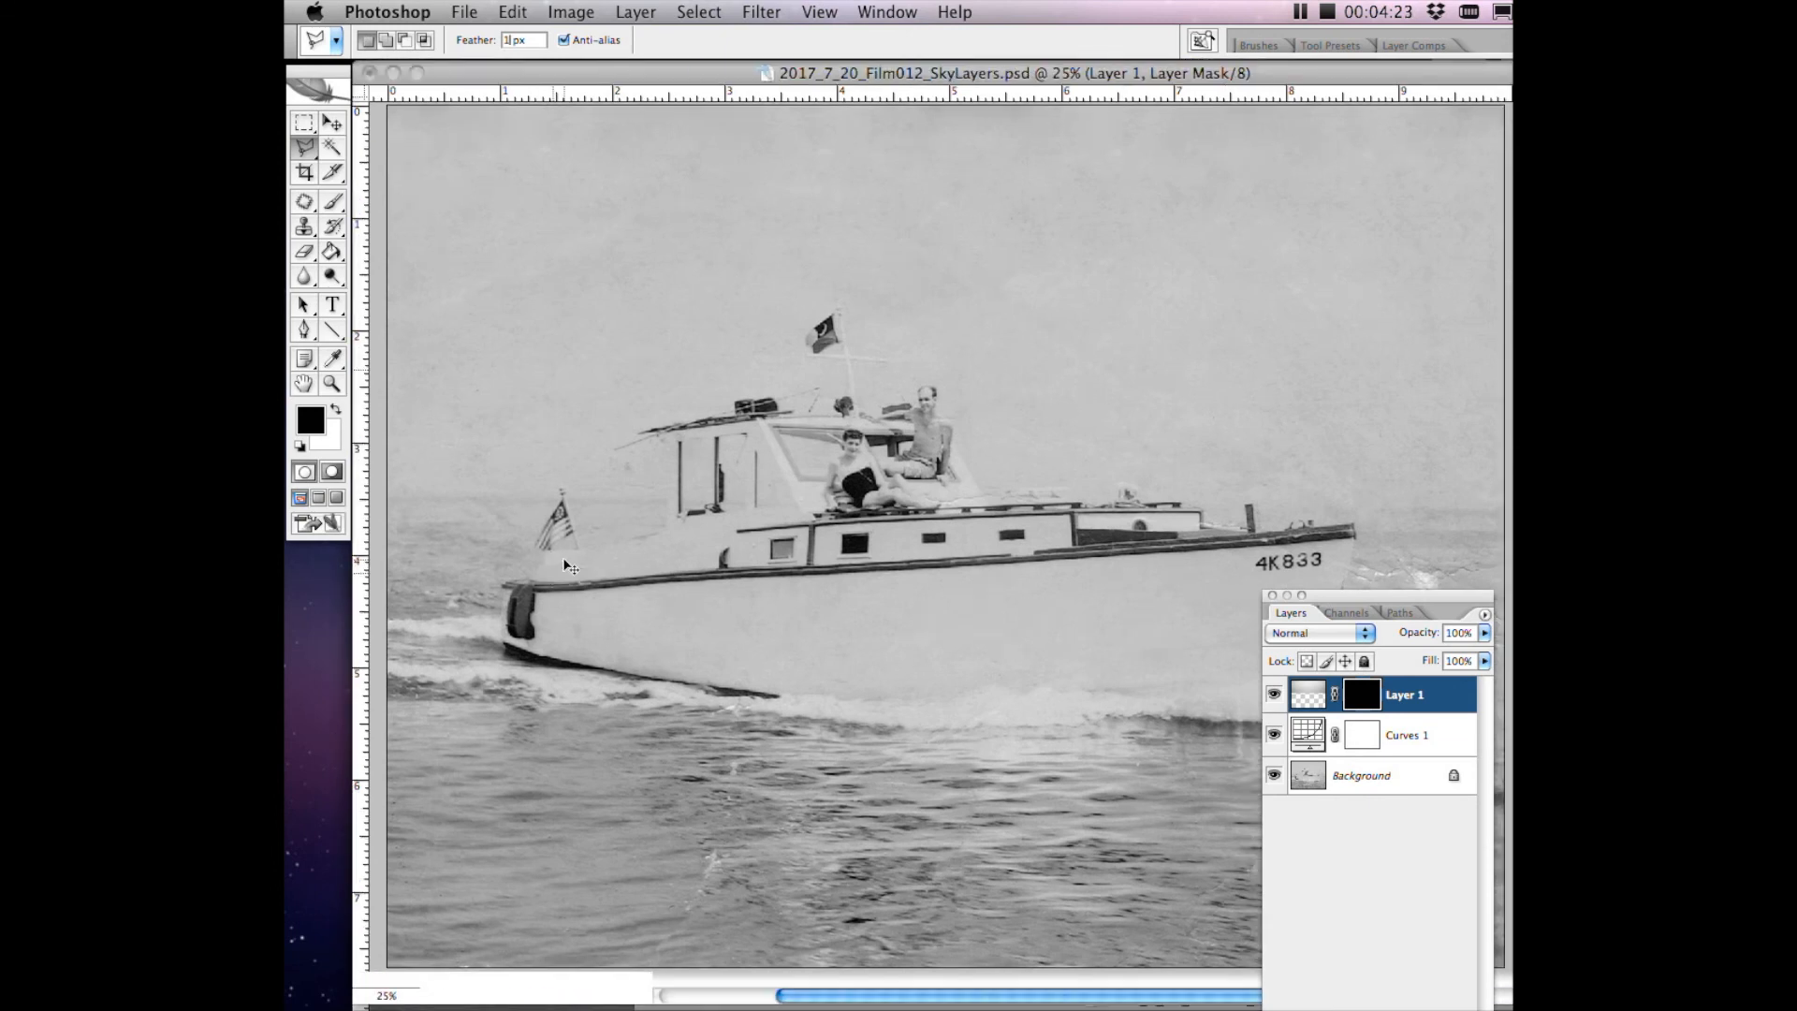
text(23)
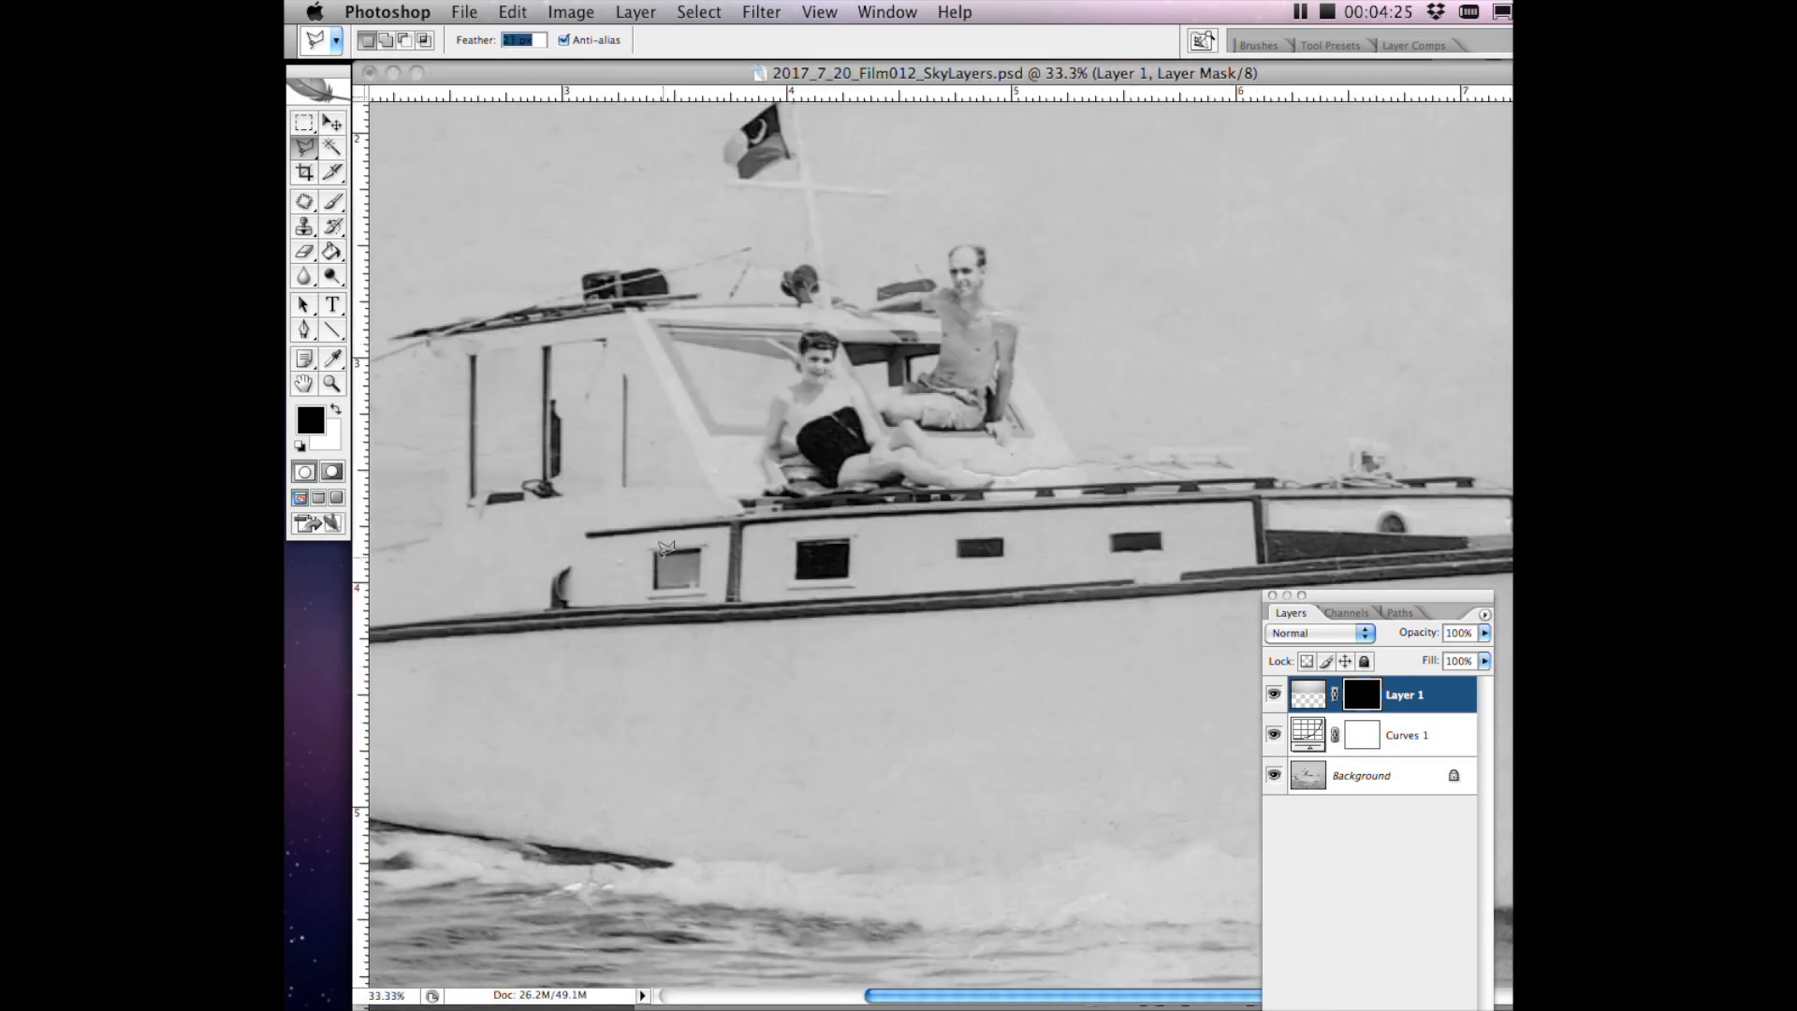
key(Return)
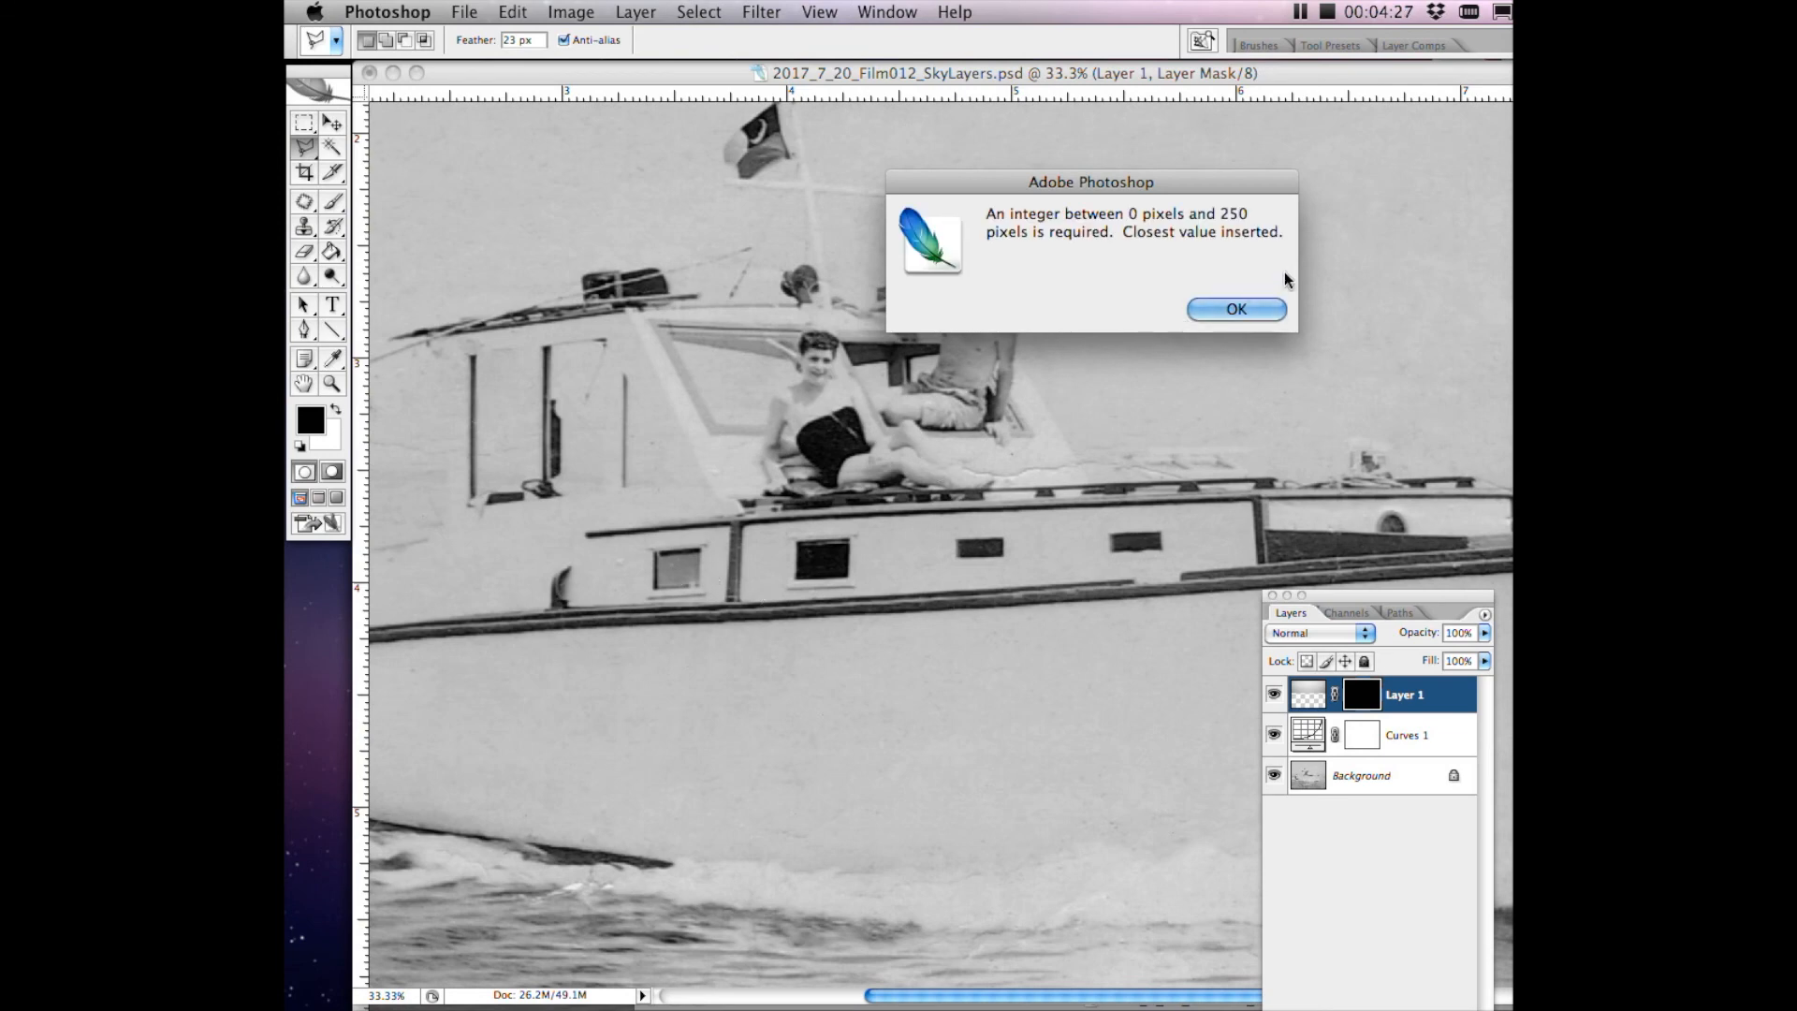
click(1235, 307)
Trace a Polygonal Lasso outline up the cabin's rear post and around the thin poles at the aft end of the roof.
drag(1233, 510, 1402, 484)
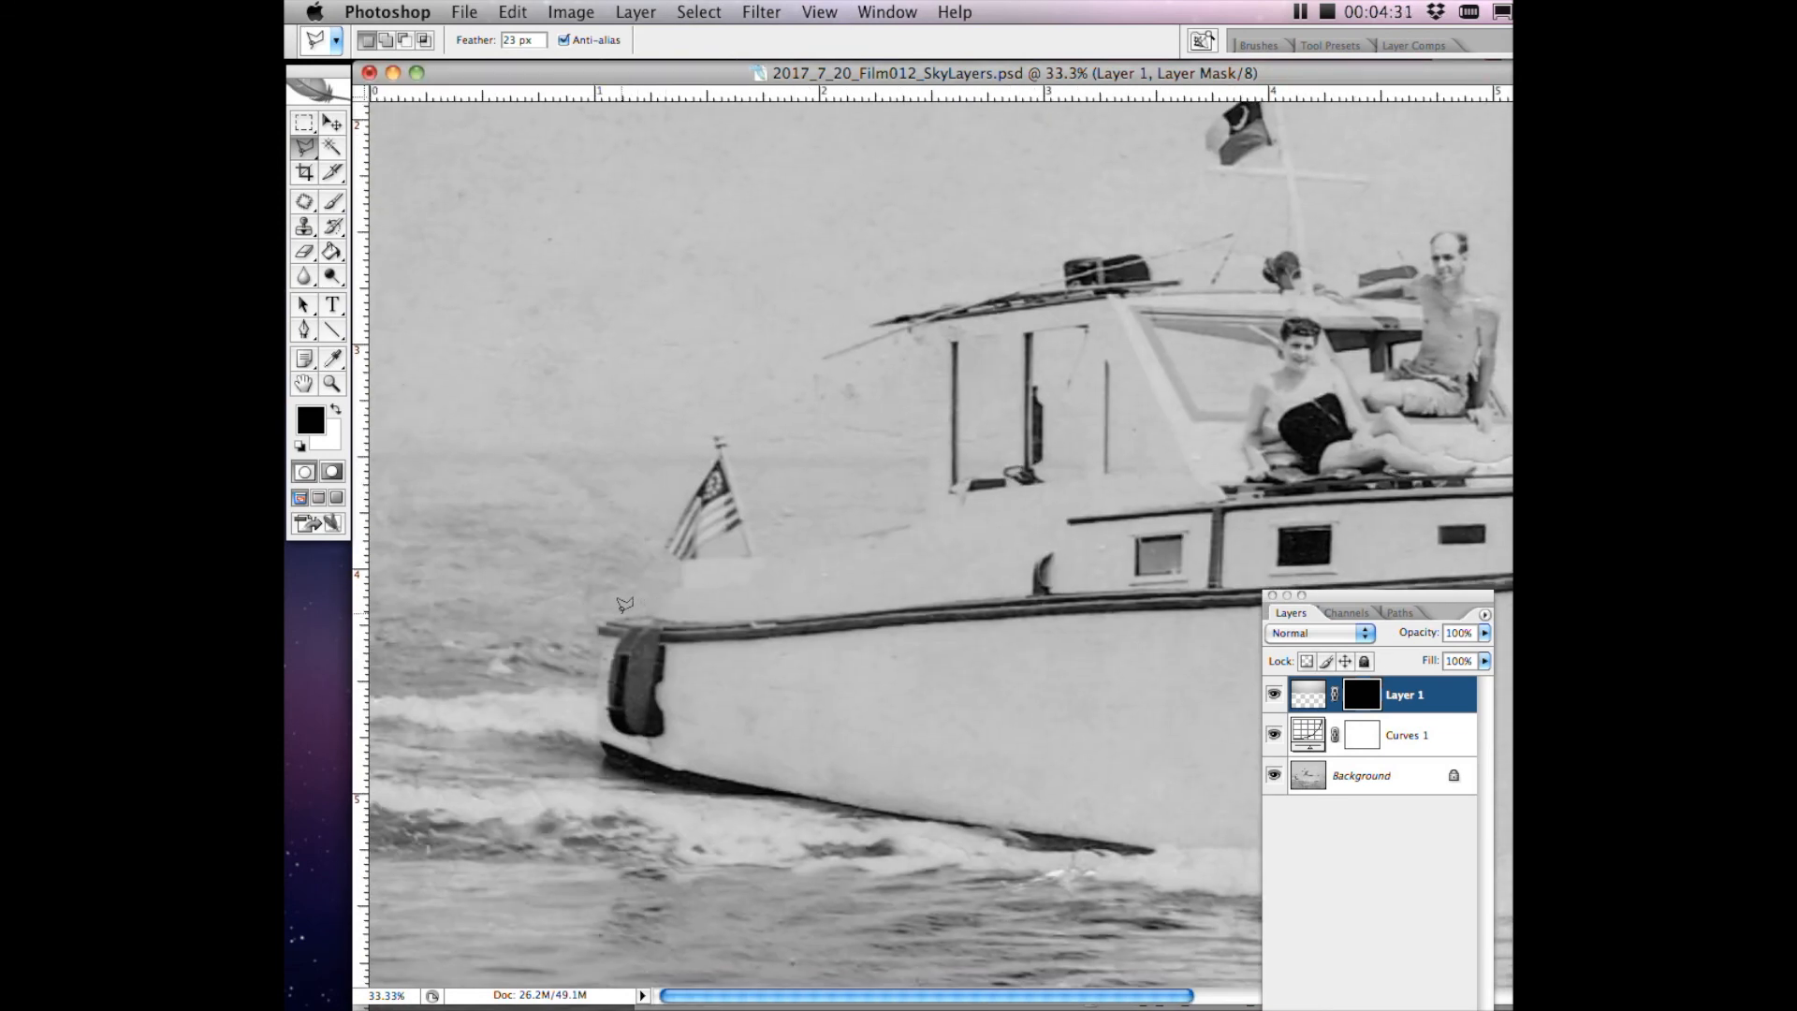
click(955, 441)
scroll(952, 329, up, 1)
scroll(954, 332, up, 1)
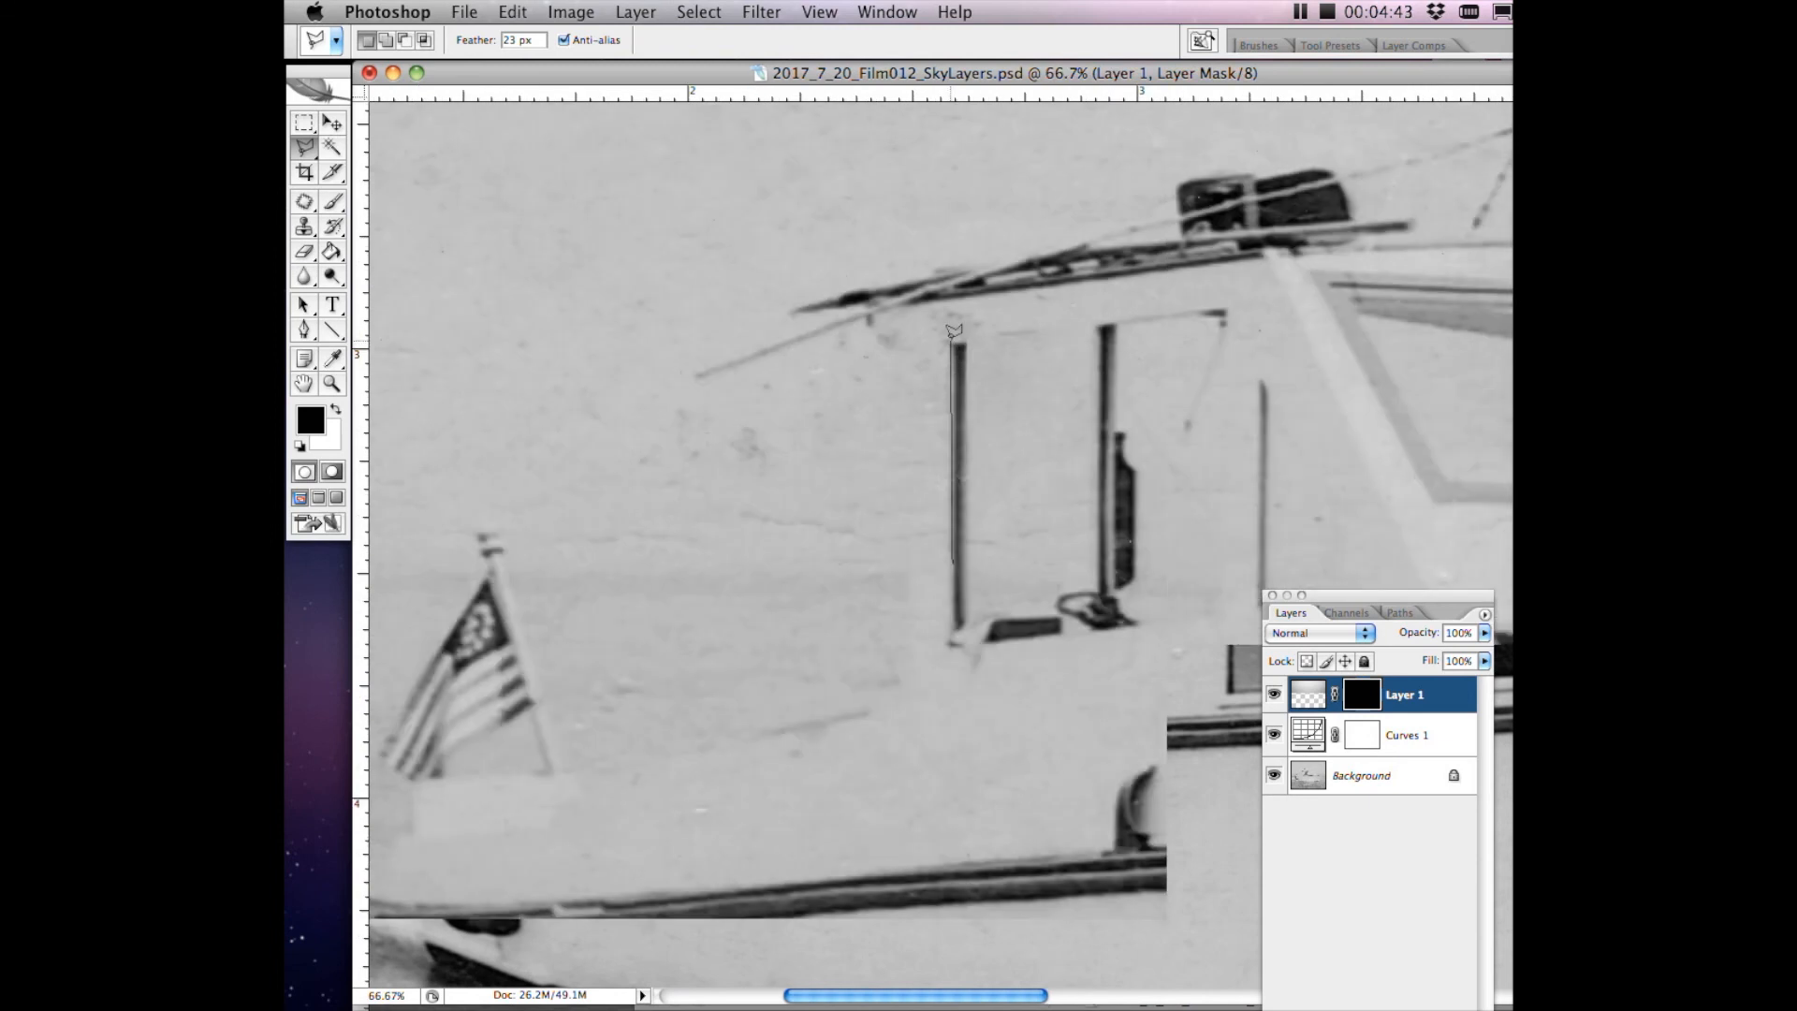
click(954, 345)
click(888, 348)
click(866, 319)
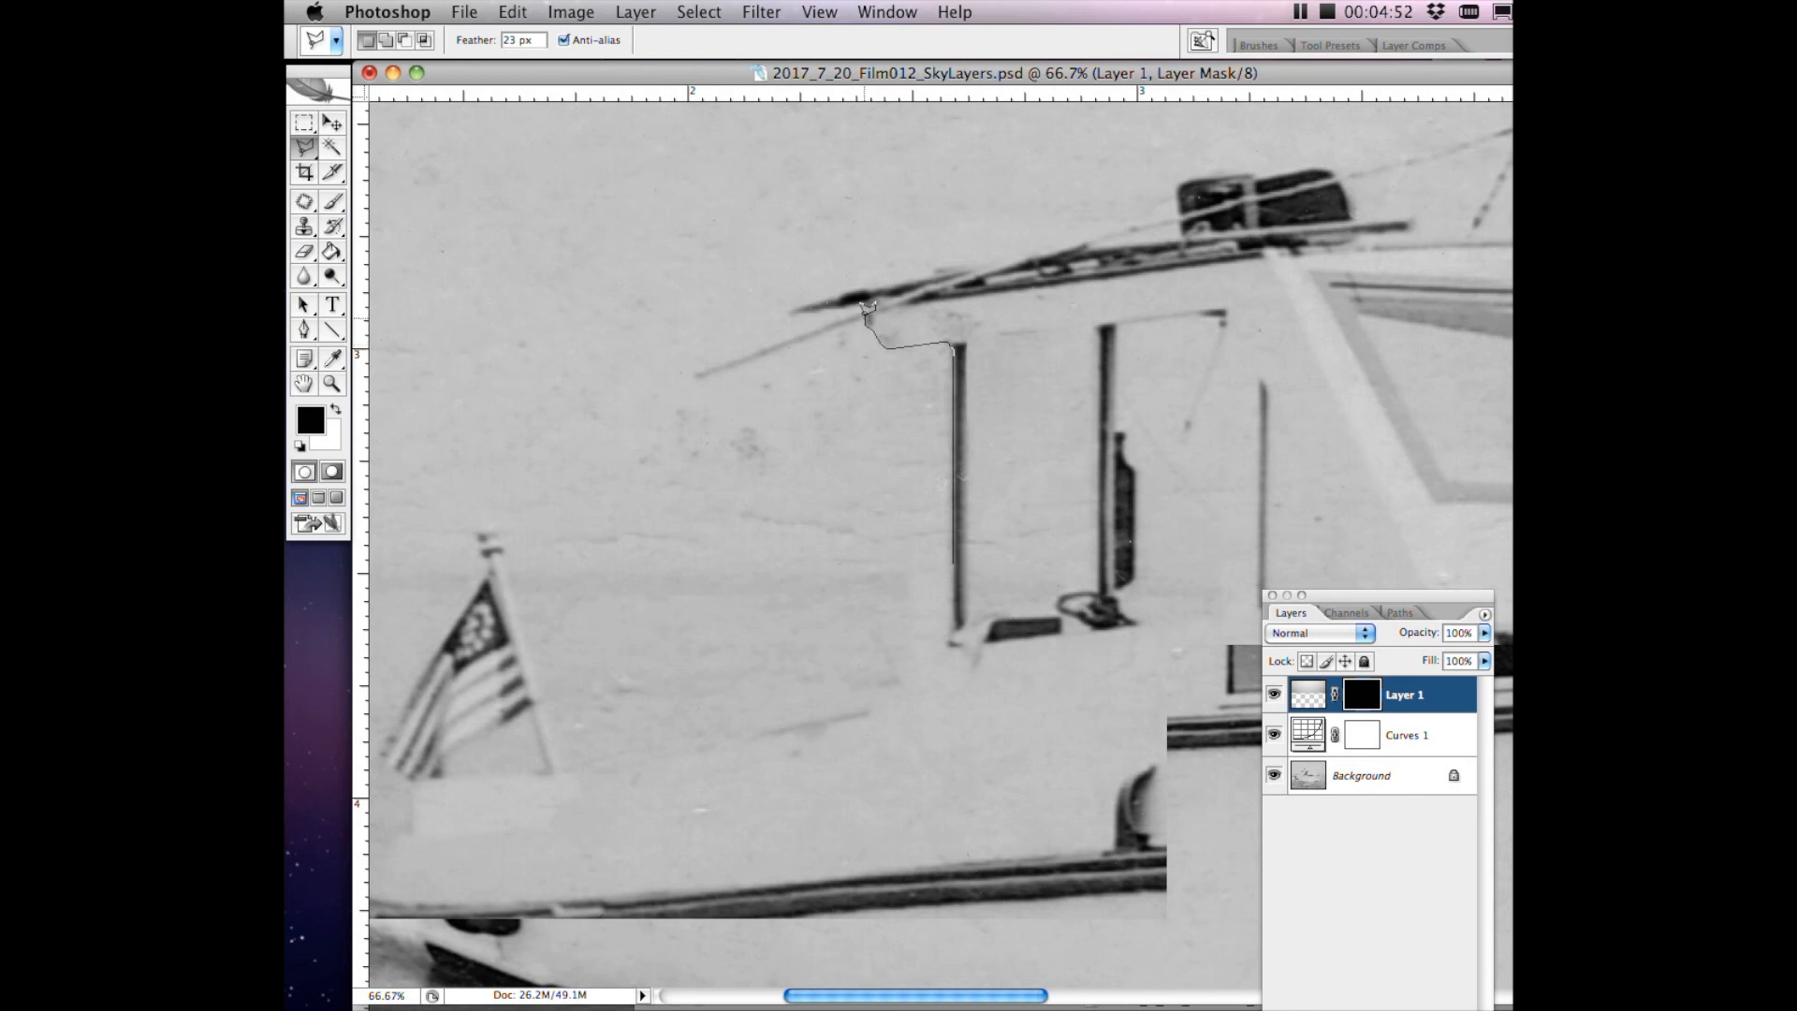
click(697, 376)
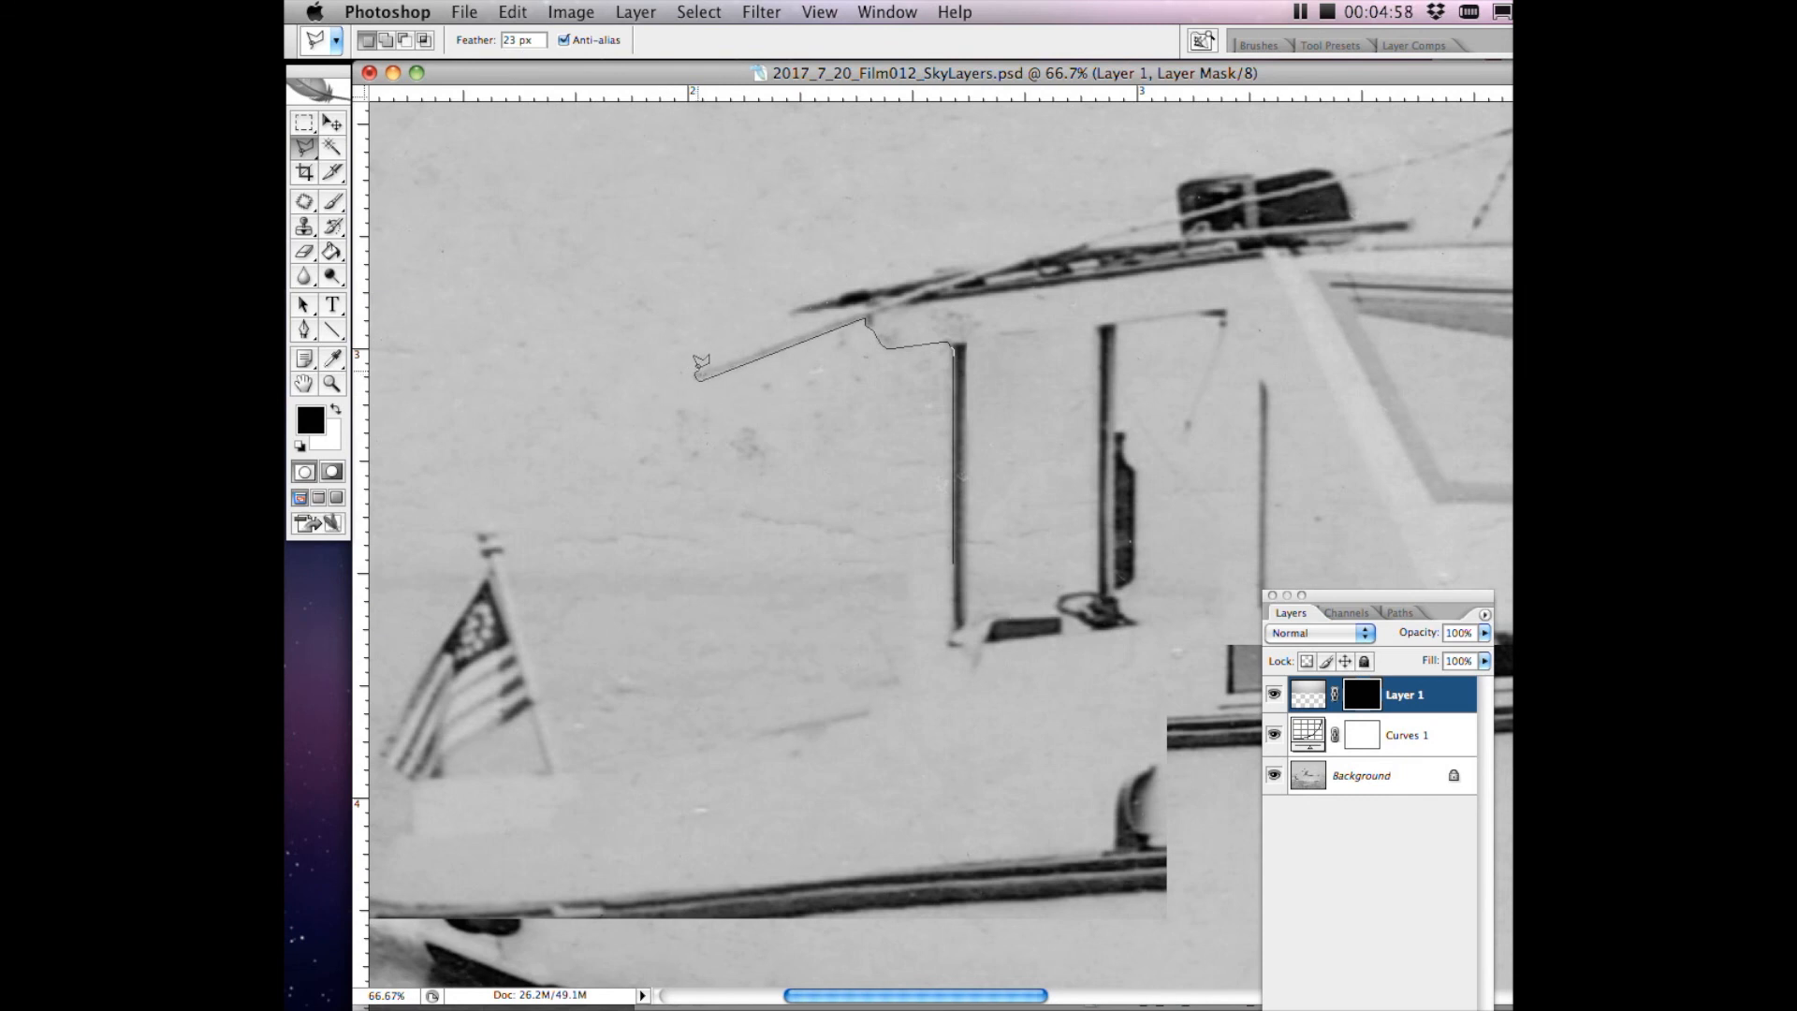
click(866, 308)
click(787, 310)
key(super+minus)
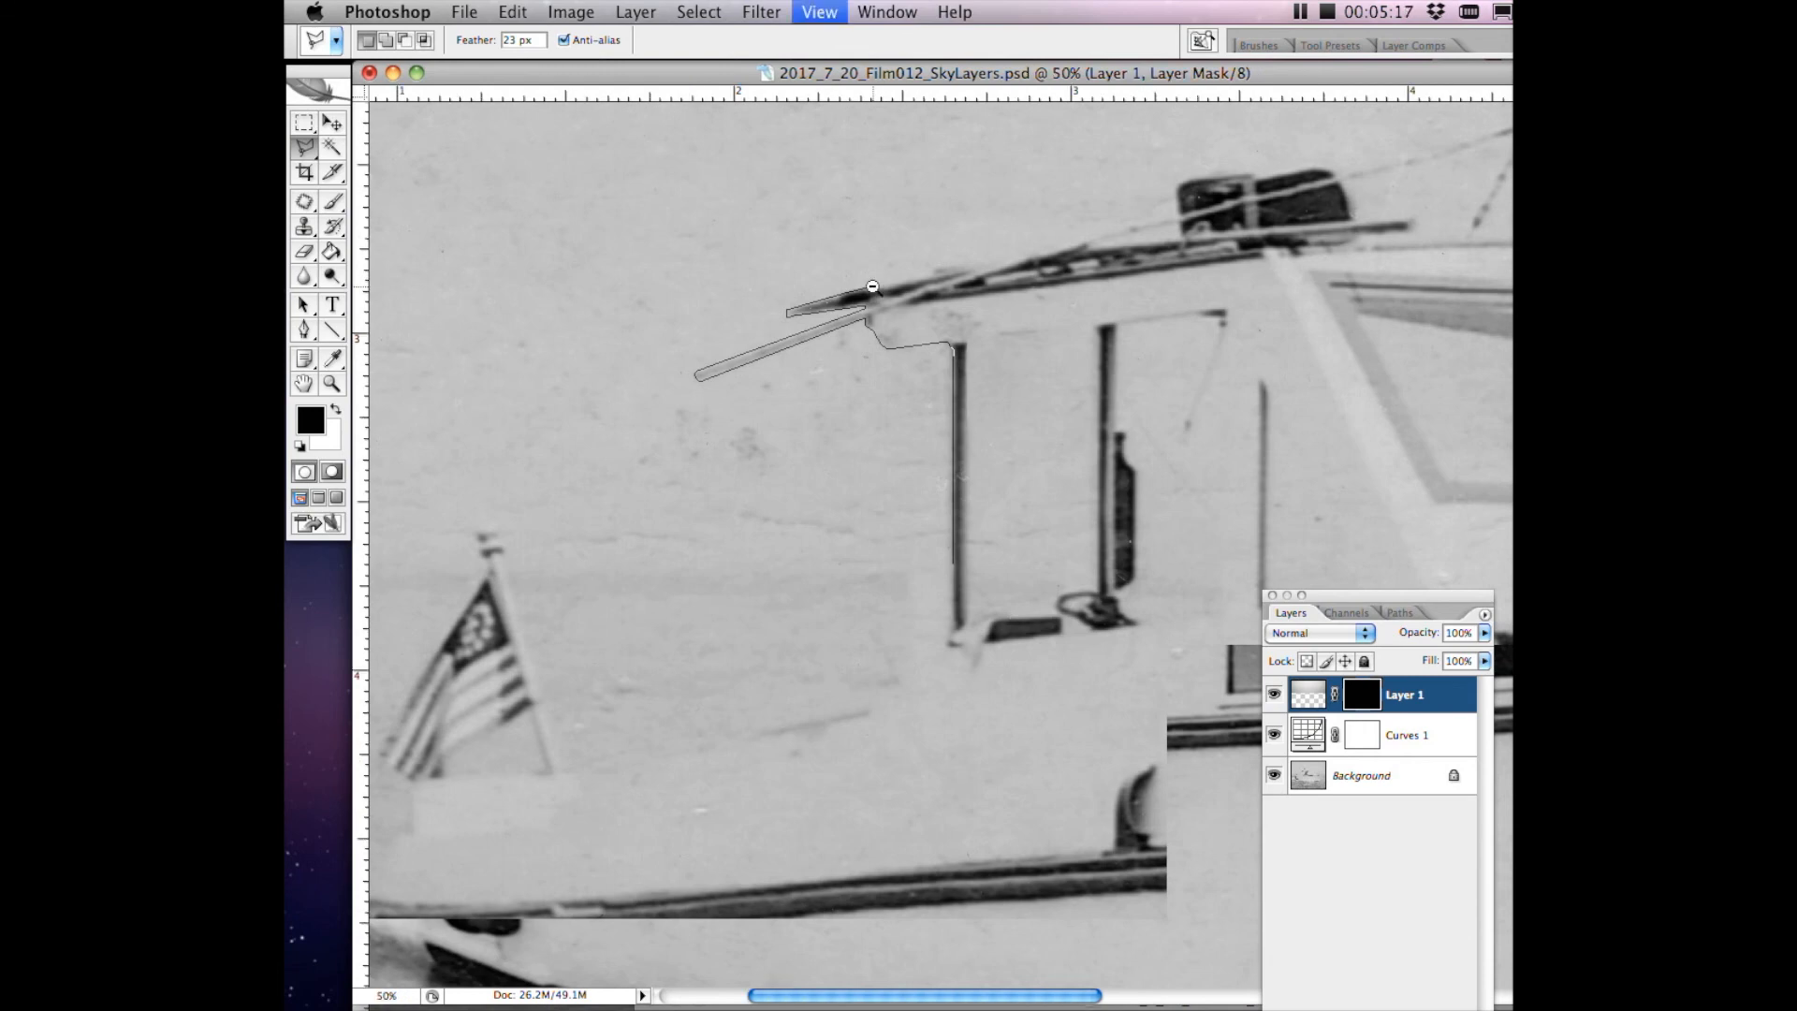
key(super+minus)
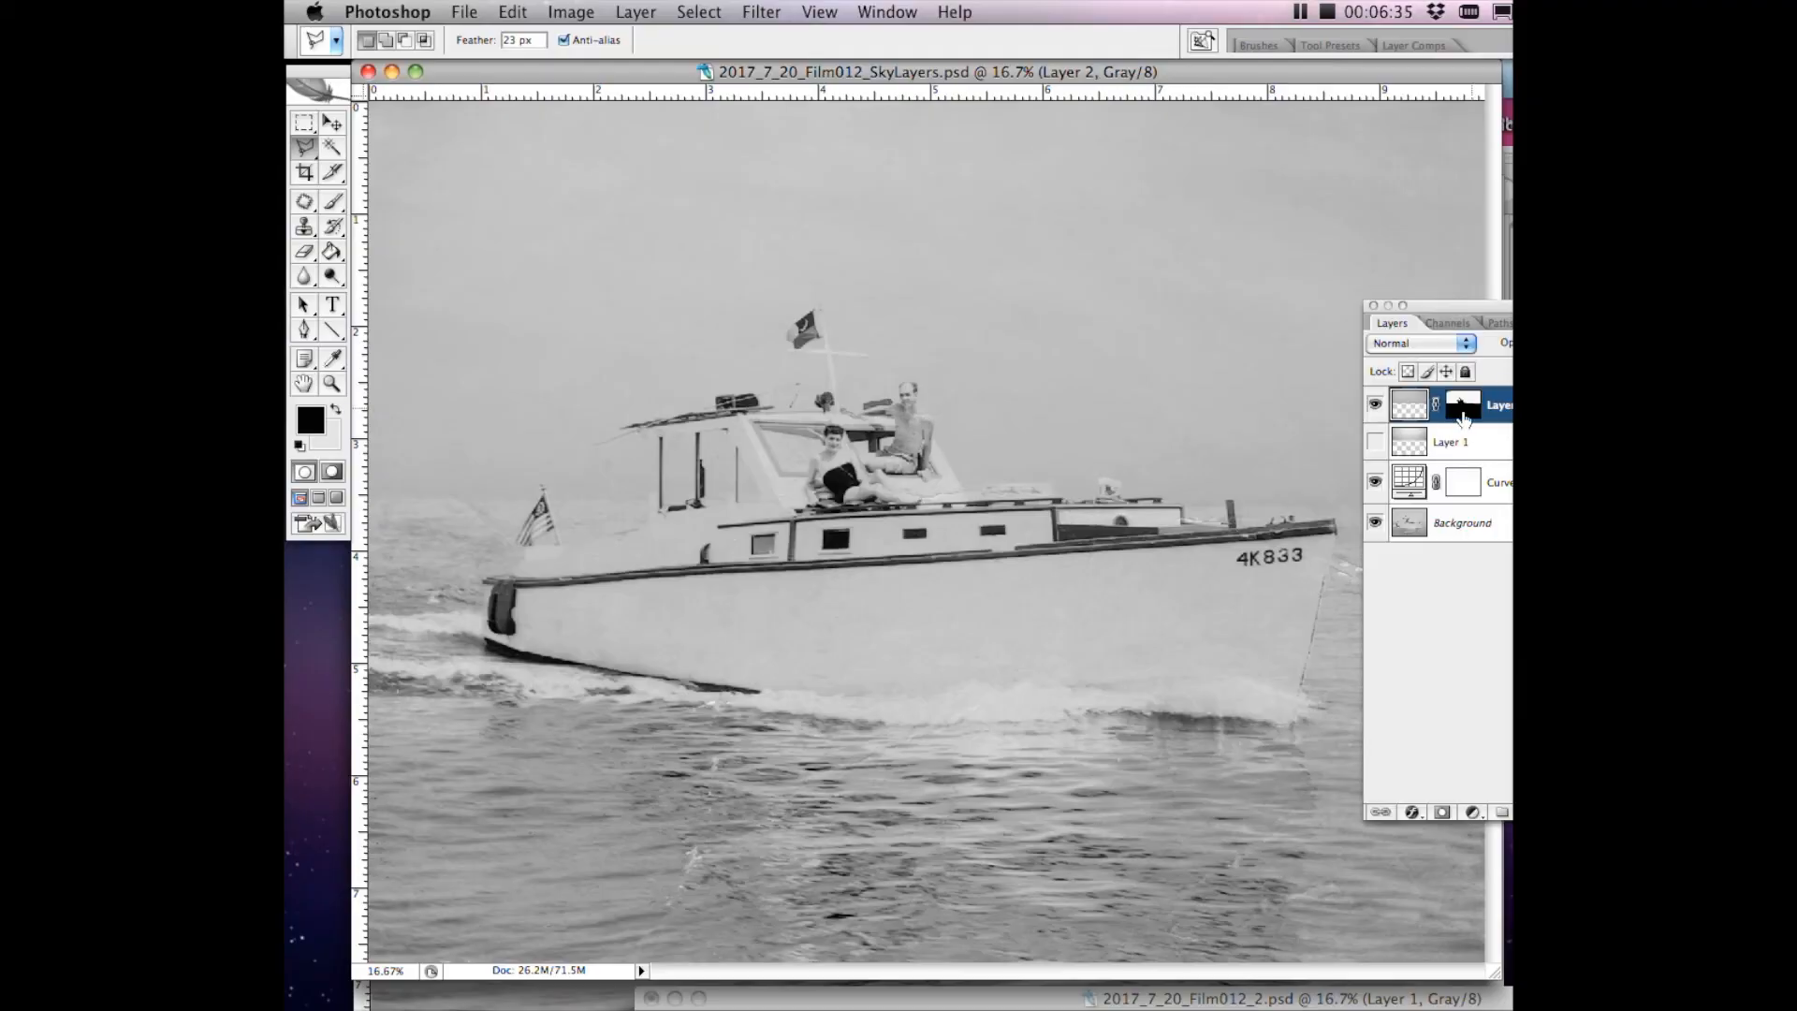
Compare the photo with and without the masked sky on Layer 2, and examine the sky beside the people and flag at 66.7%.
click(1375, 406)
click(1378, 410)
key(super+equal)
key(super+equal)
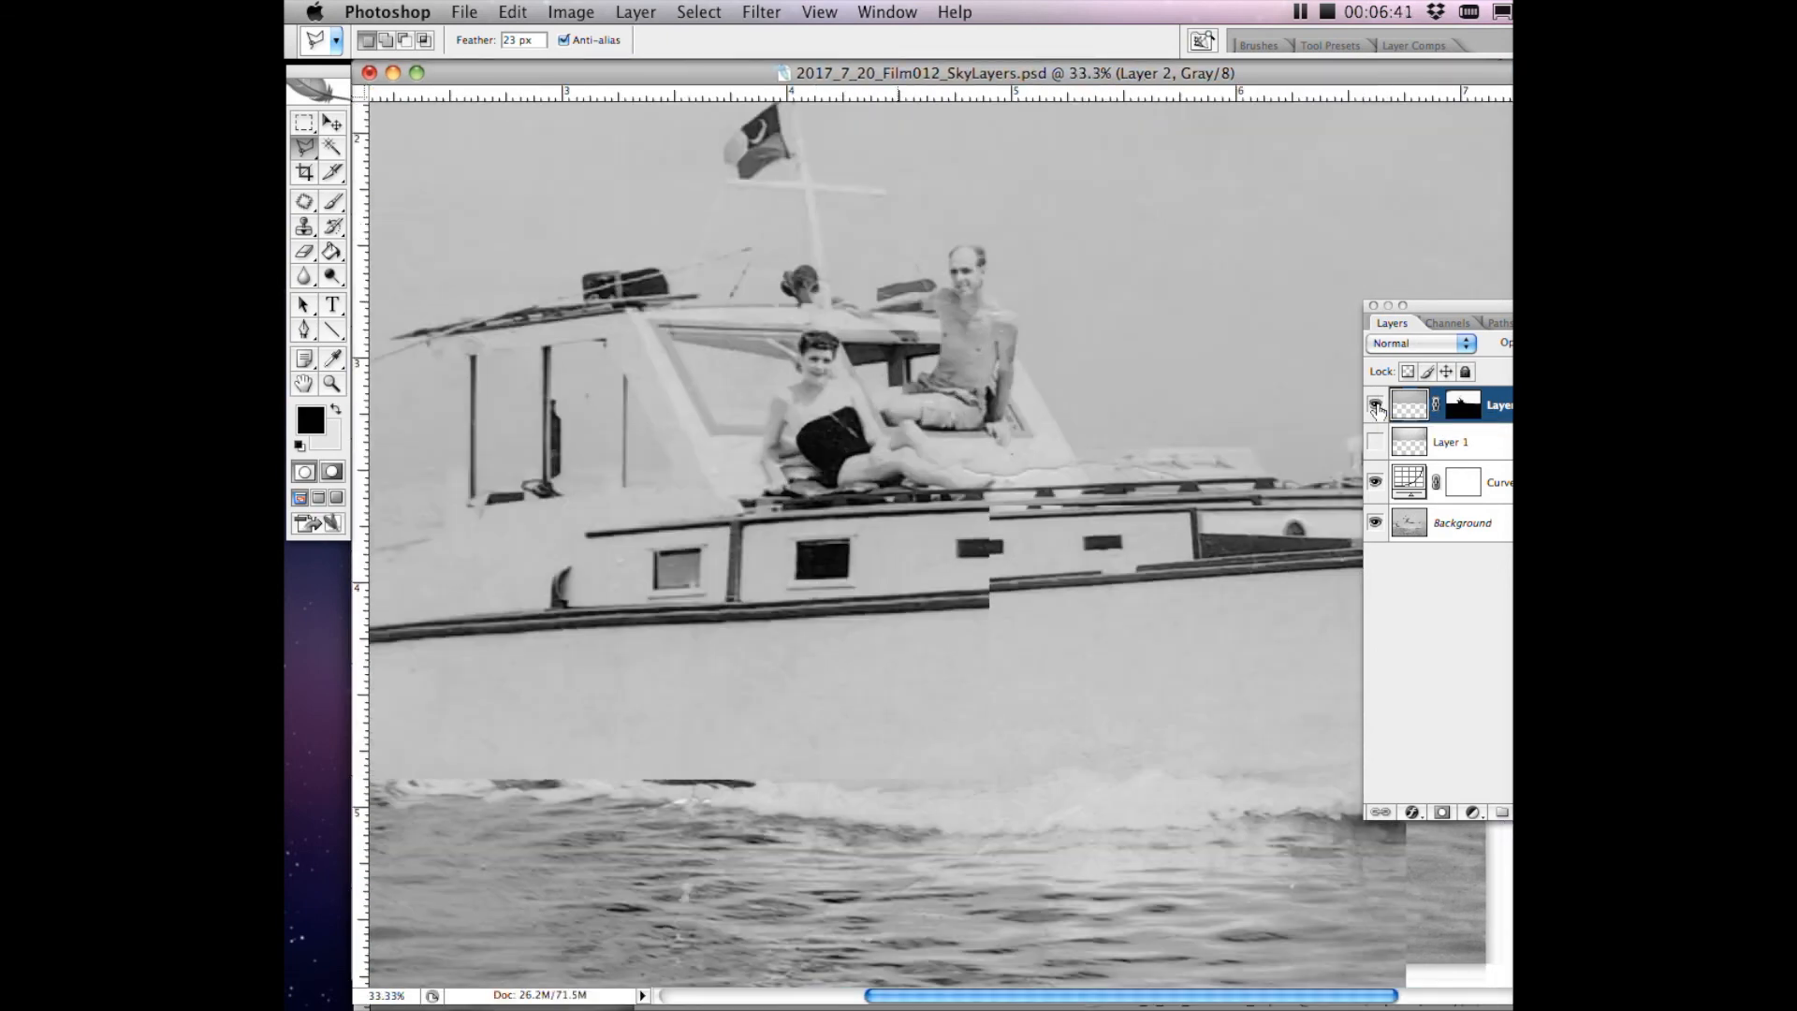
drag(1235, 291, 836, 746)
key(super+equal)
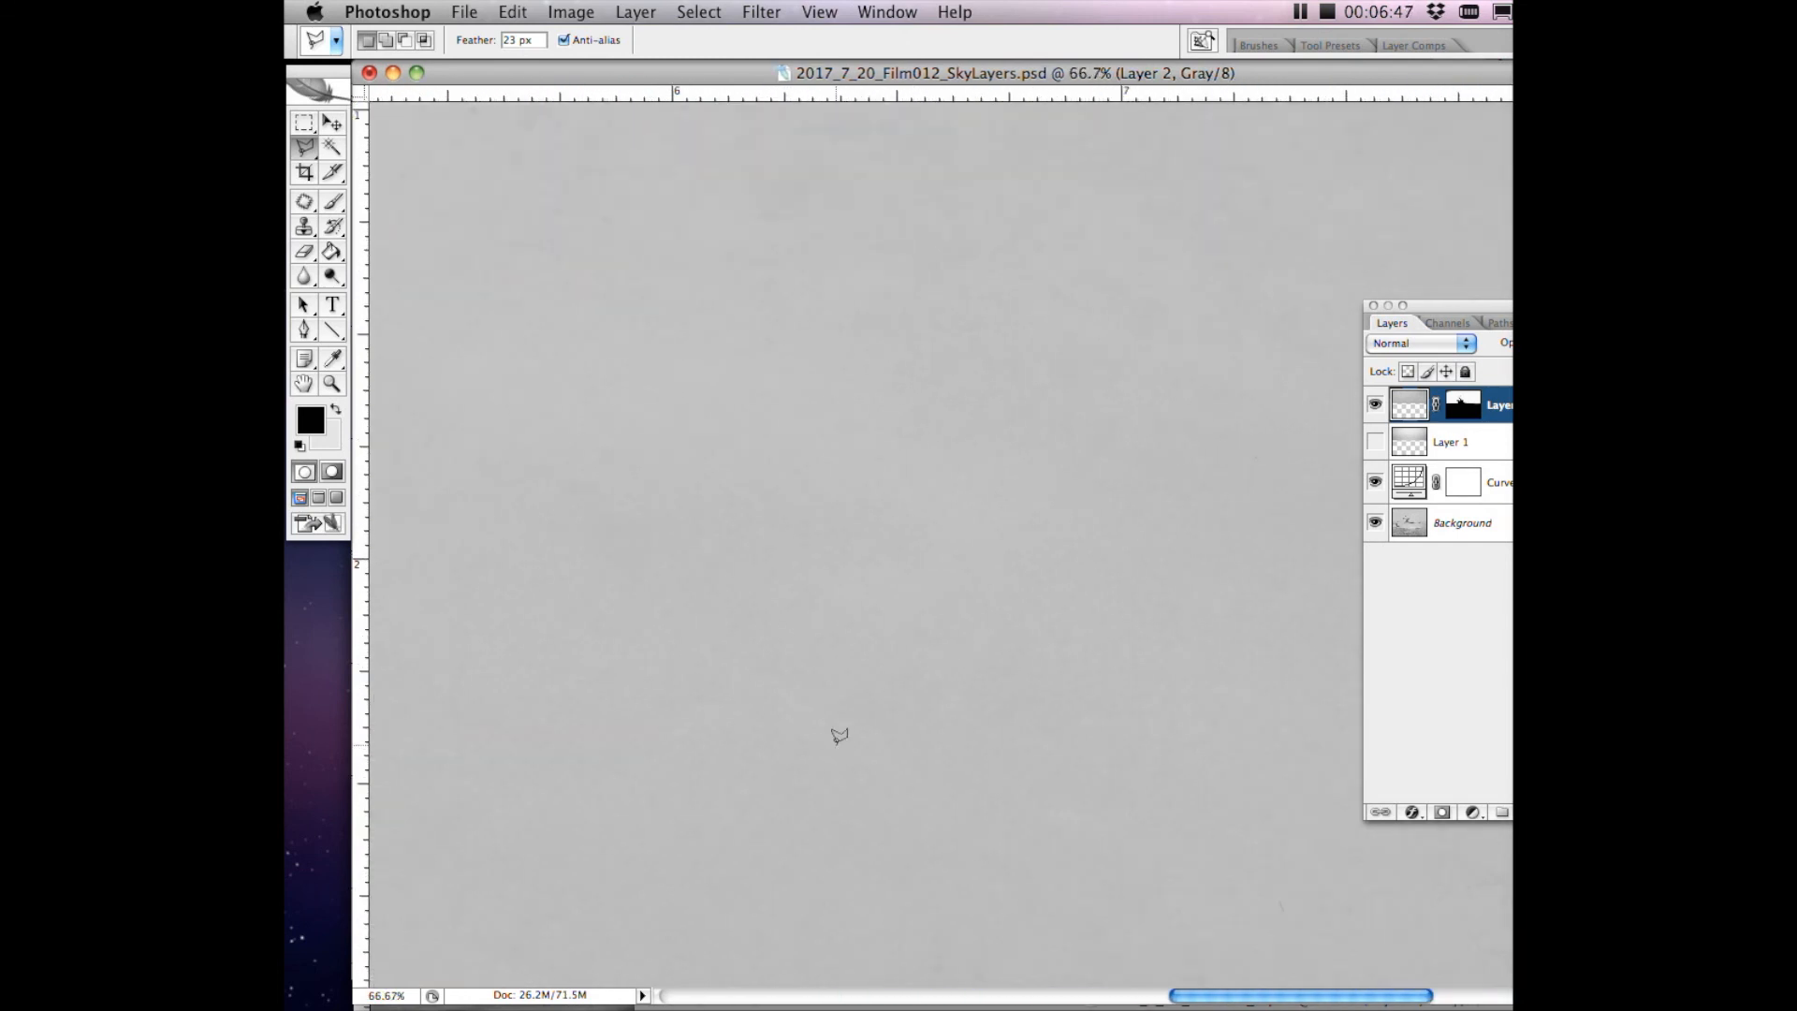
scroll(1219, 561, left, 5)
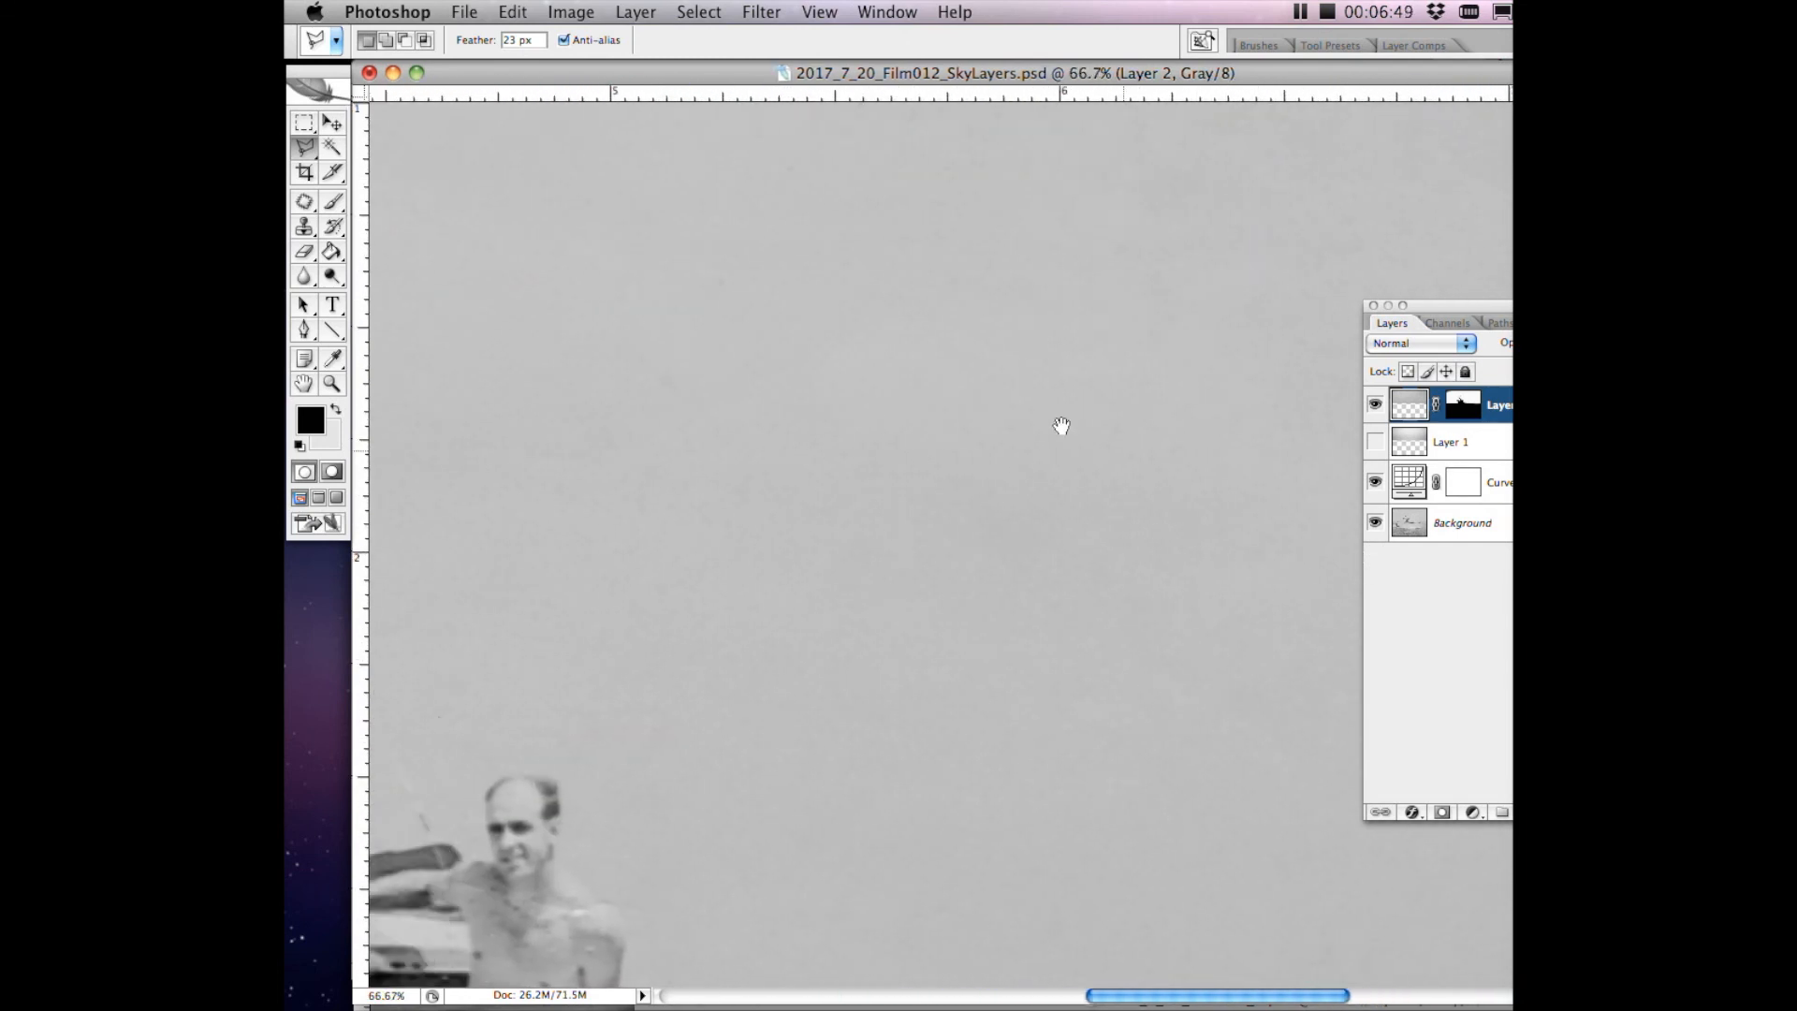
scroll(1071, 408, left, 3)
drag(1207, 401, 1307, 402)
drag(833, 465, 1326, 472)
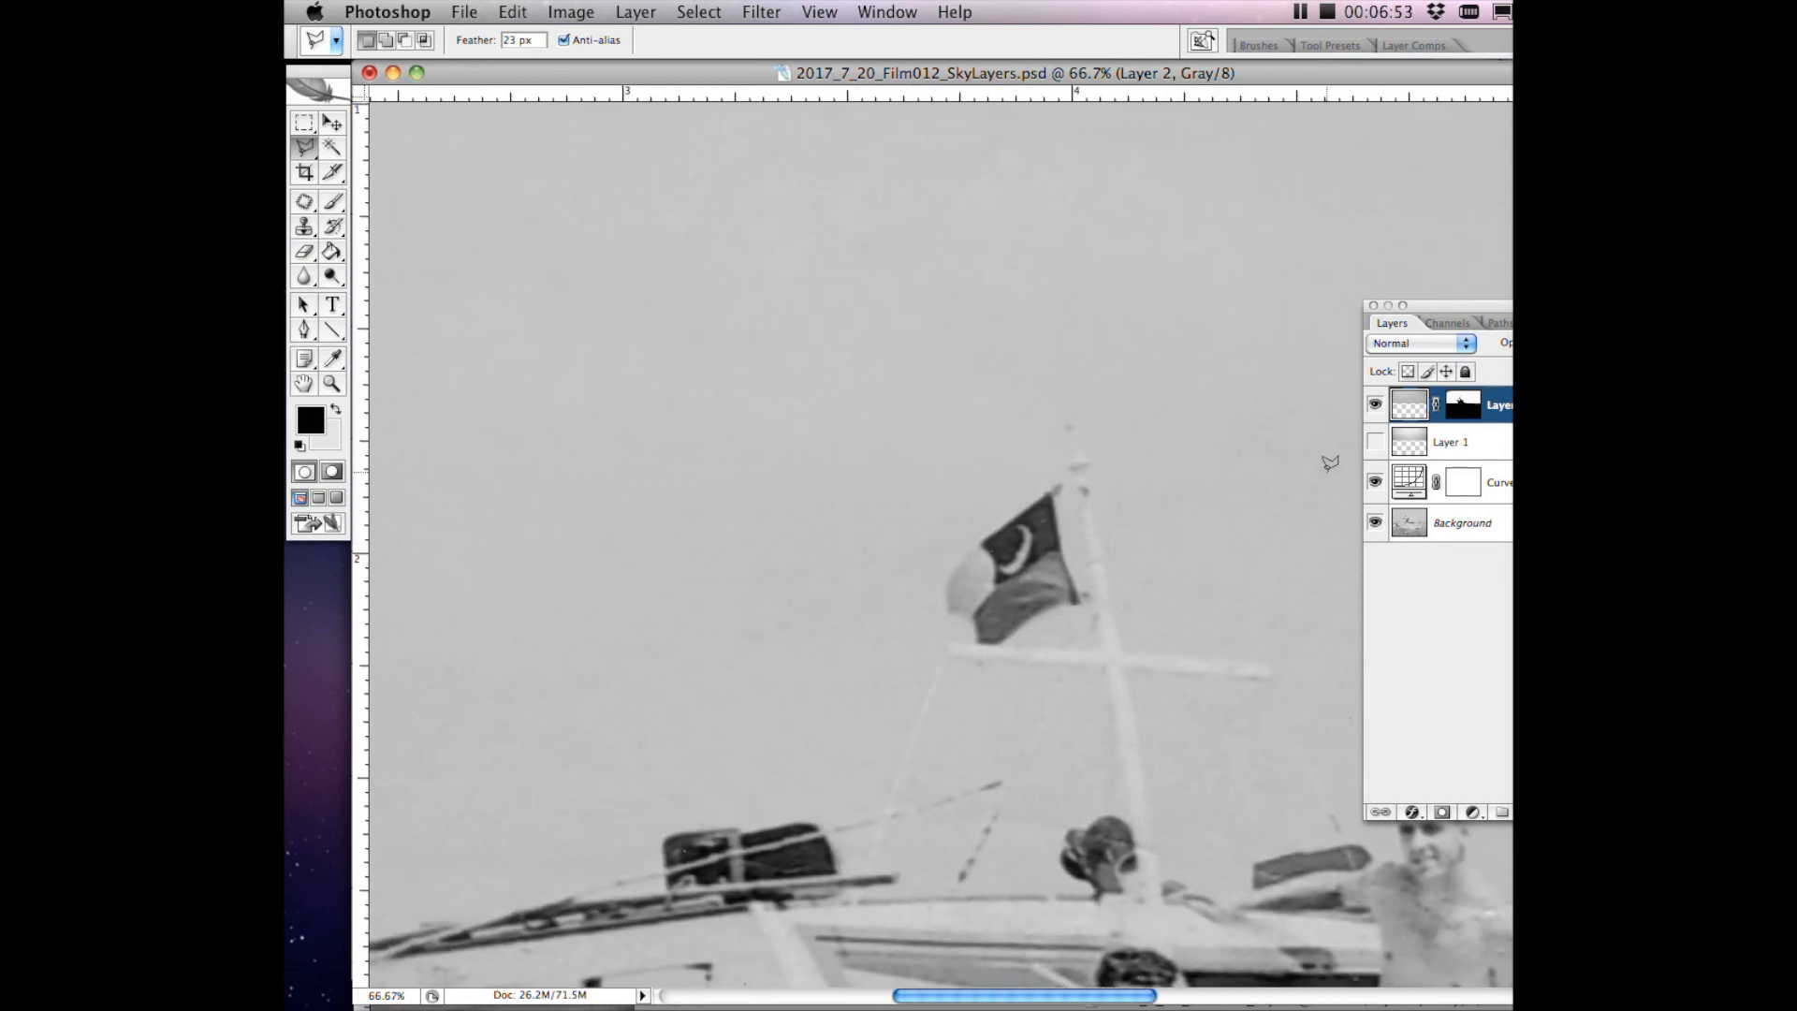
Examine the edges of the masked sky along the cabin roof and its protruding poles at 200%, and review the whole photo.
key(super+equal)
key(super+equal)
drag(1251, 469, 773, 93)
drag(911, 425, 918, 241)
drag(923, 530, 1213, 274)
drag(952, 457, 1183, 561)
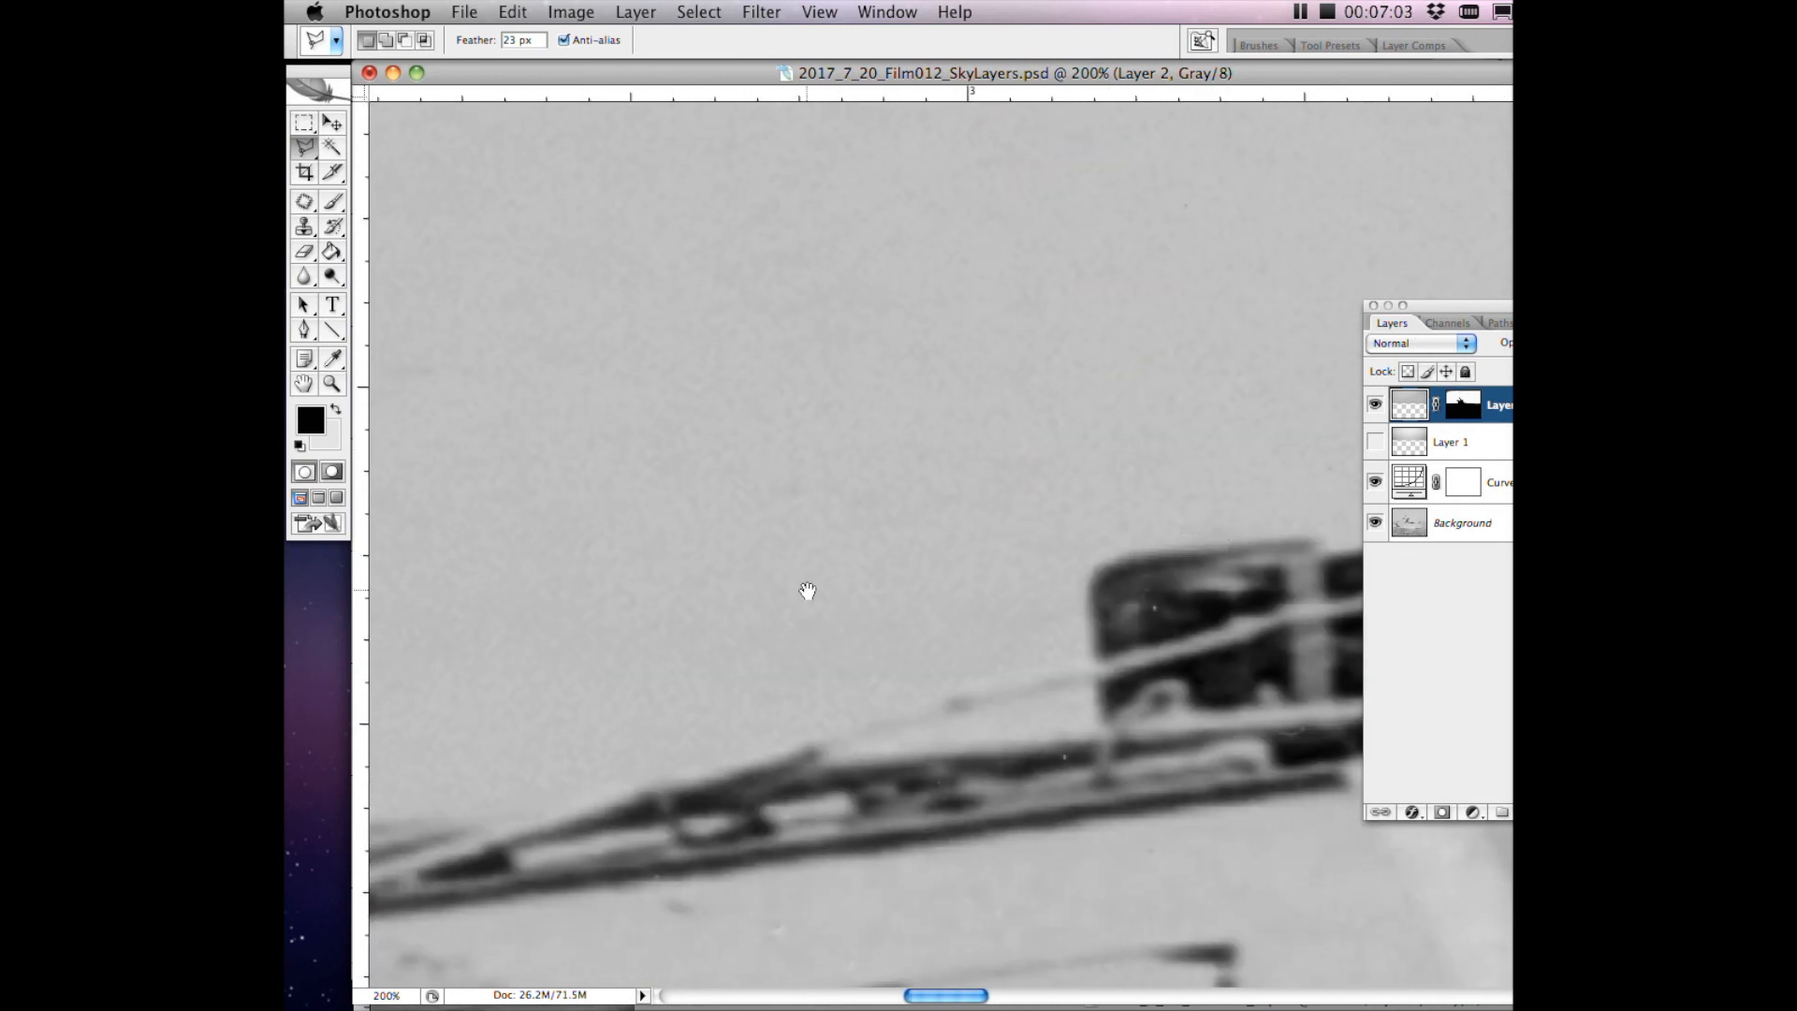
drag(806, 590, 1203, 484)
drag(914, 588, 898, 279)
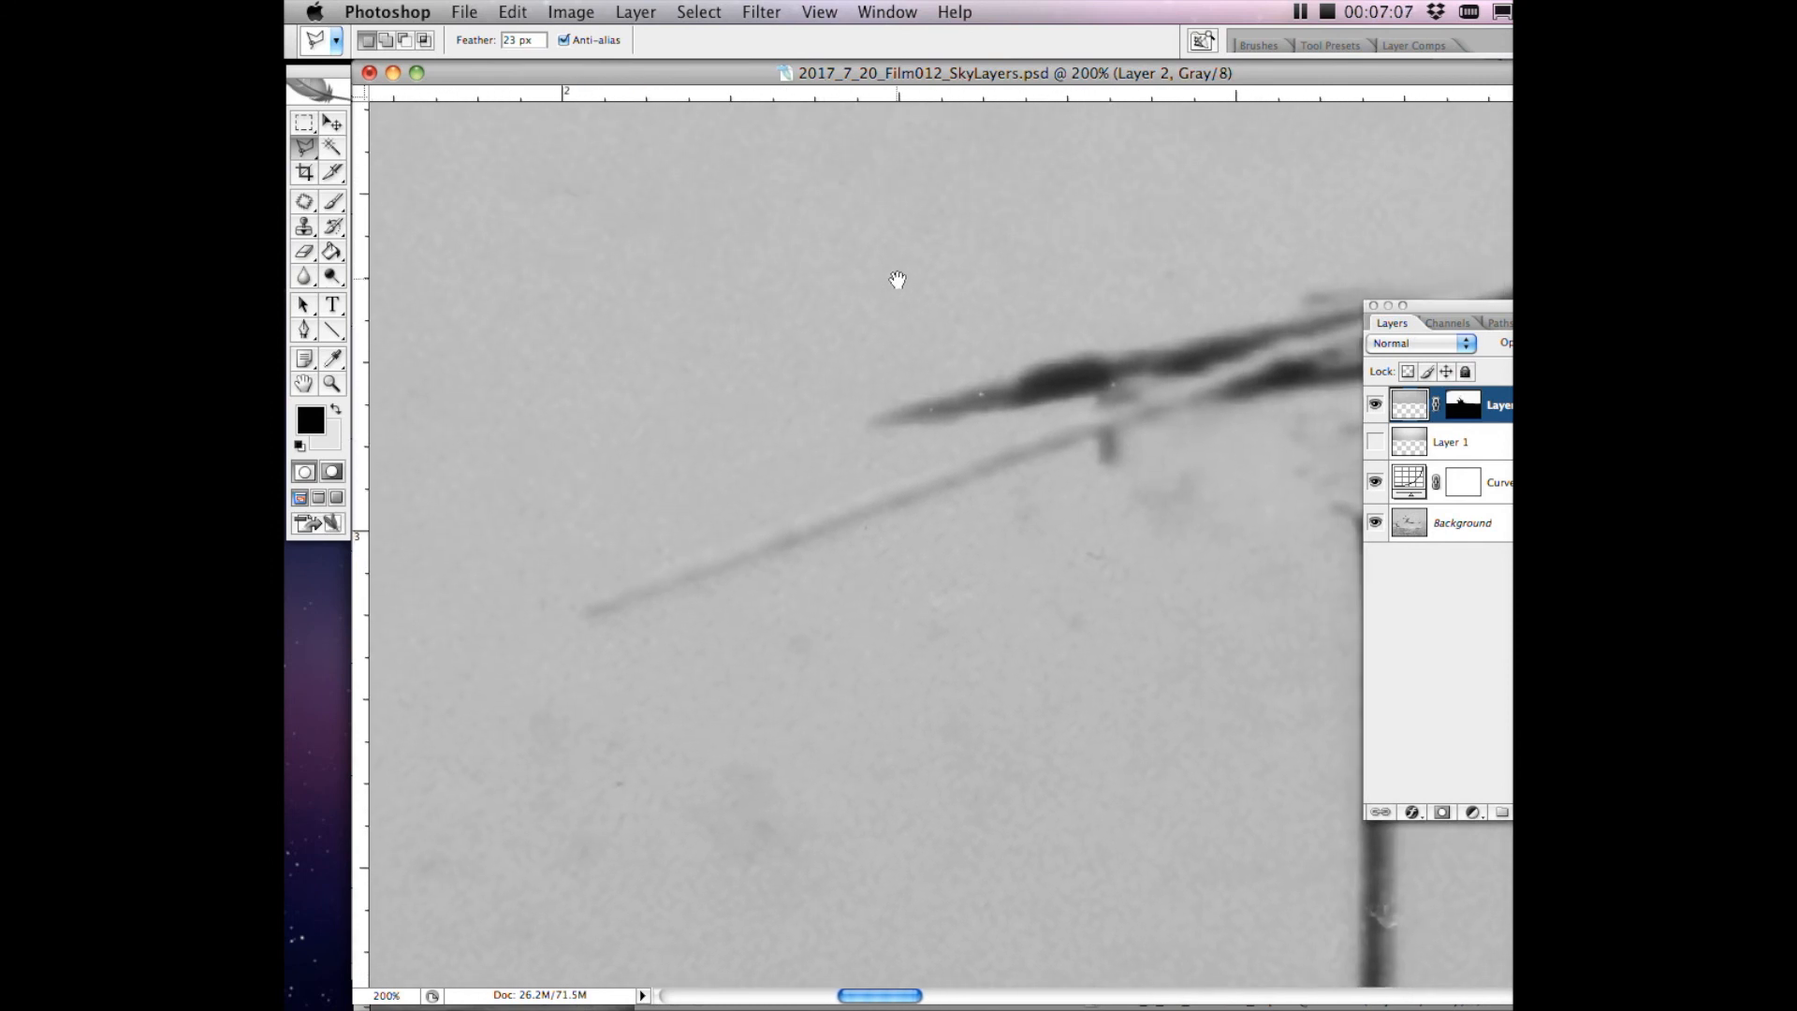
key(super+minus)
key(super+minus)
key(super+minus)
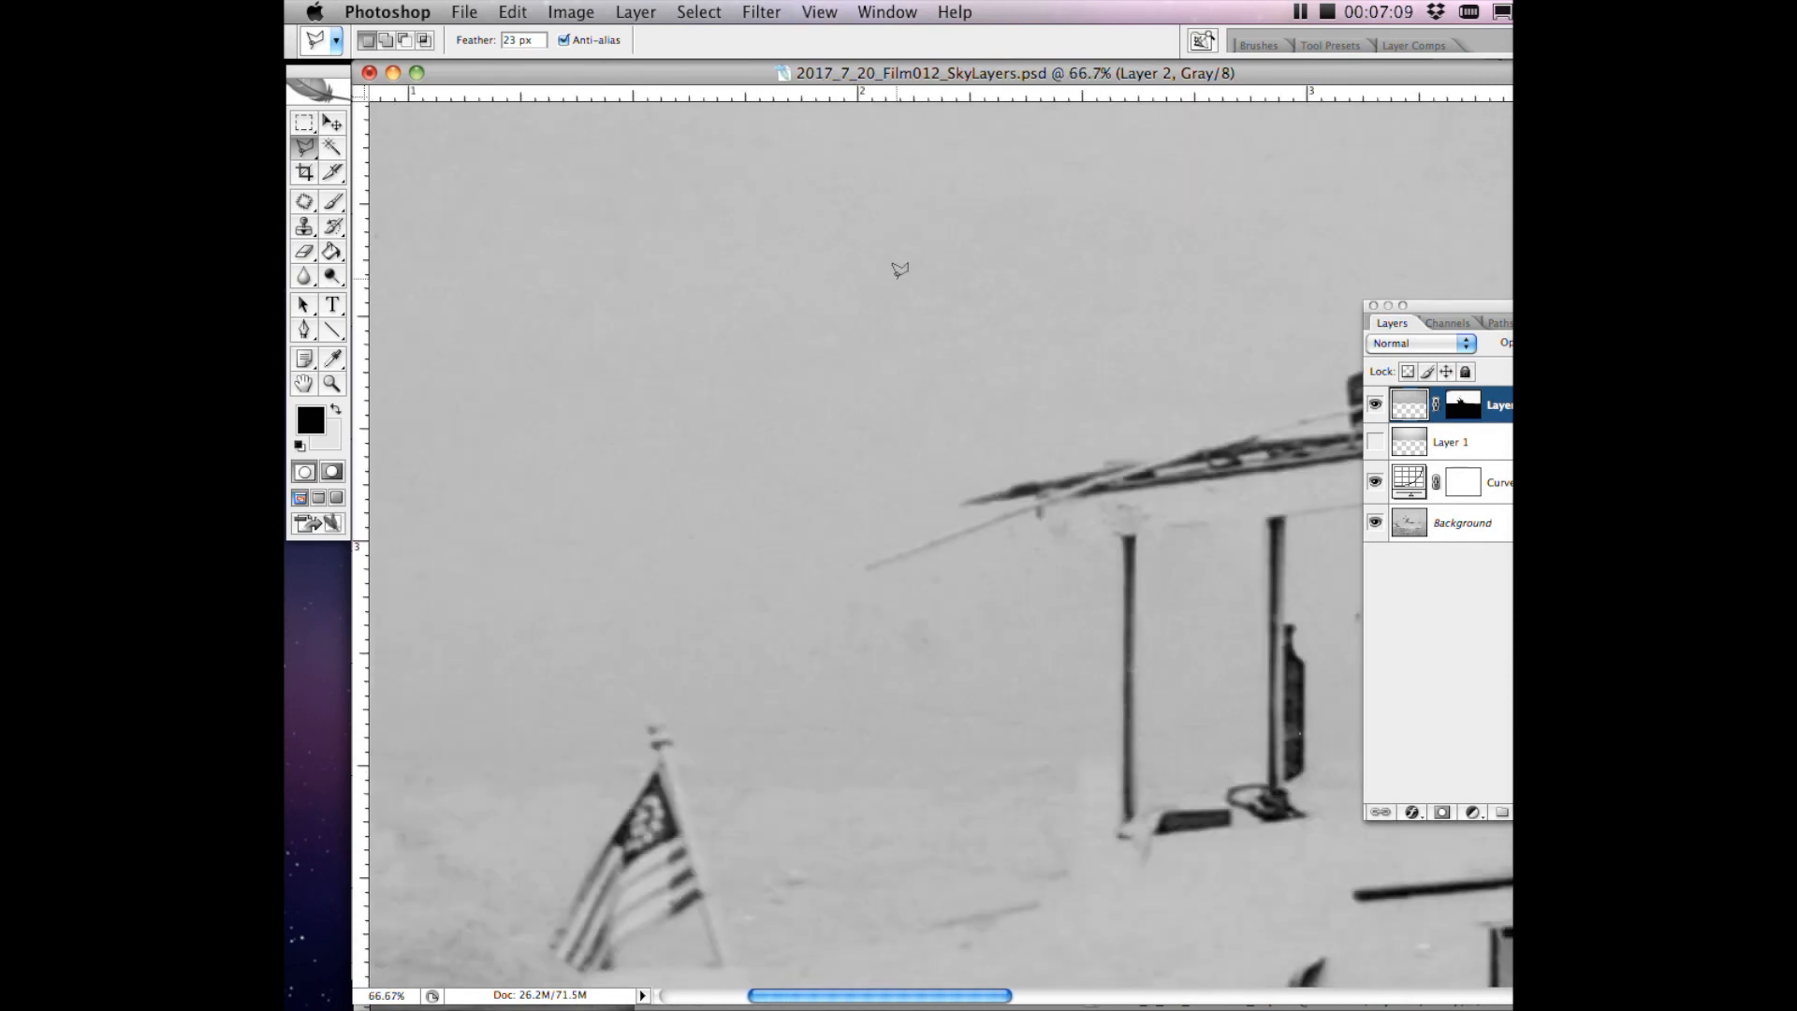
key(super+minus)
key(super+minus)
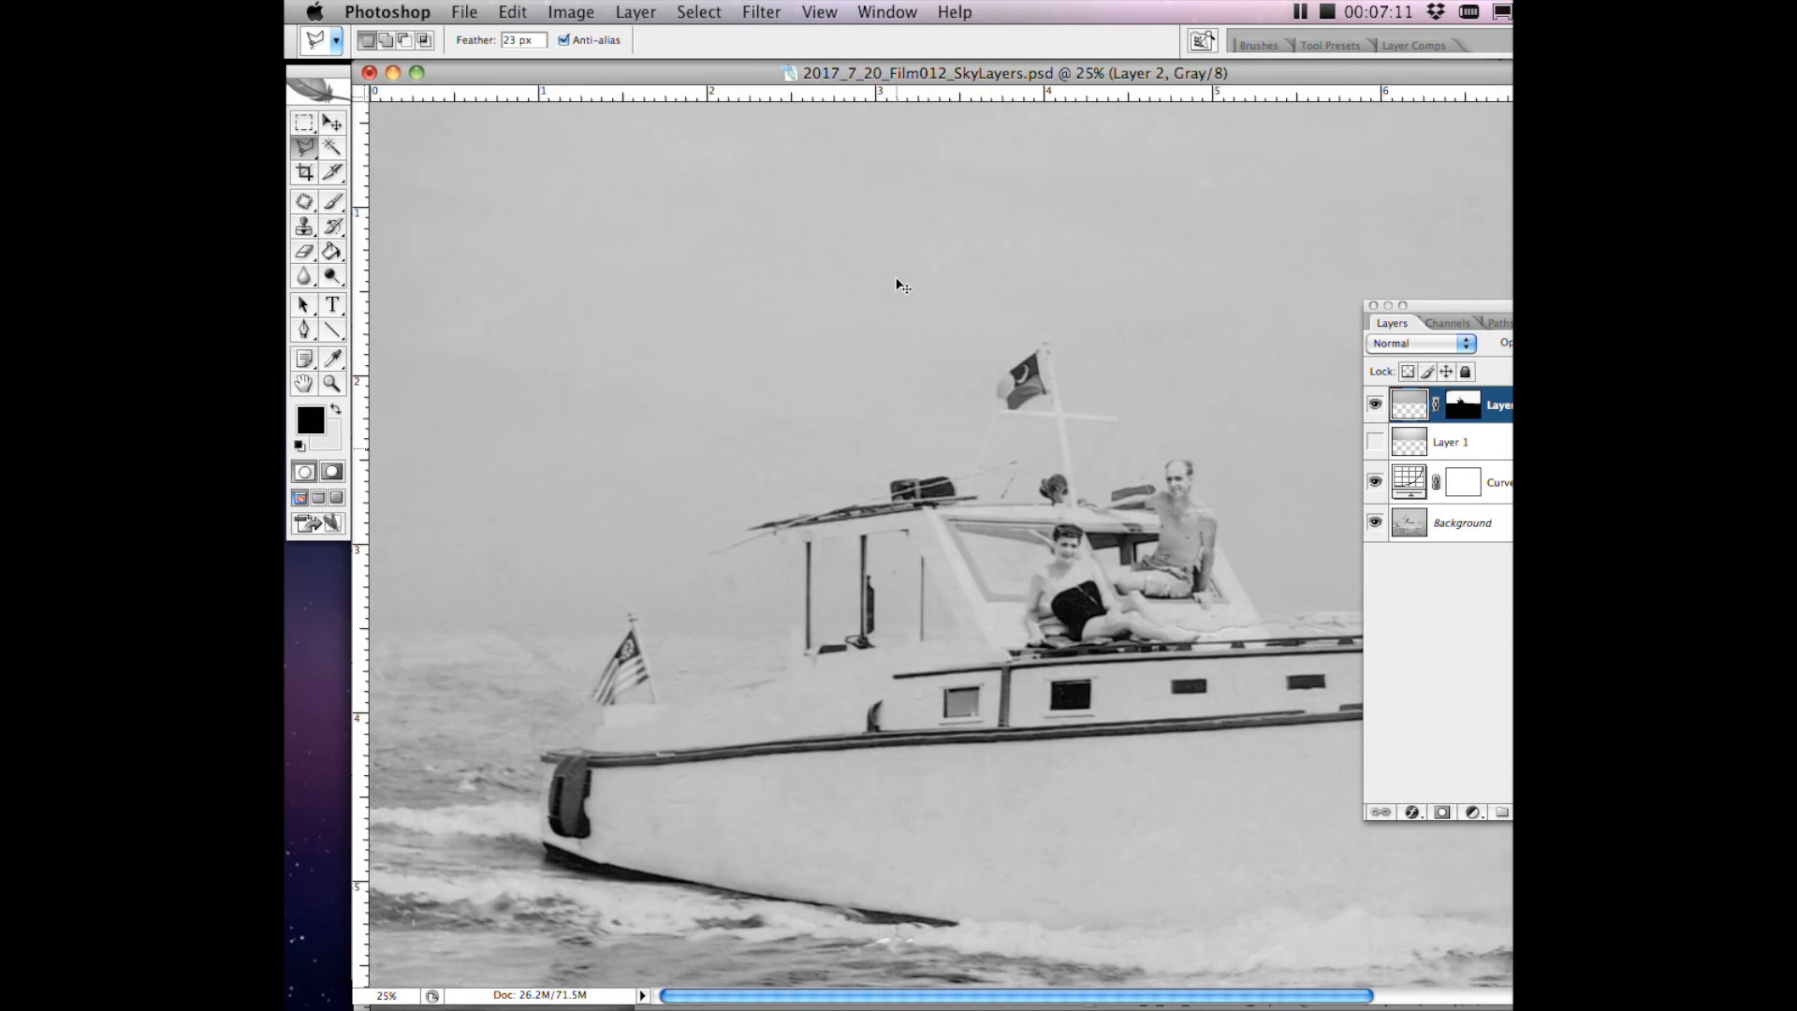
key(super+minus)
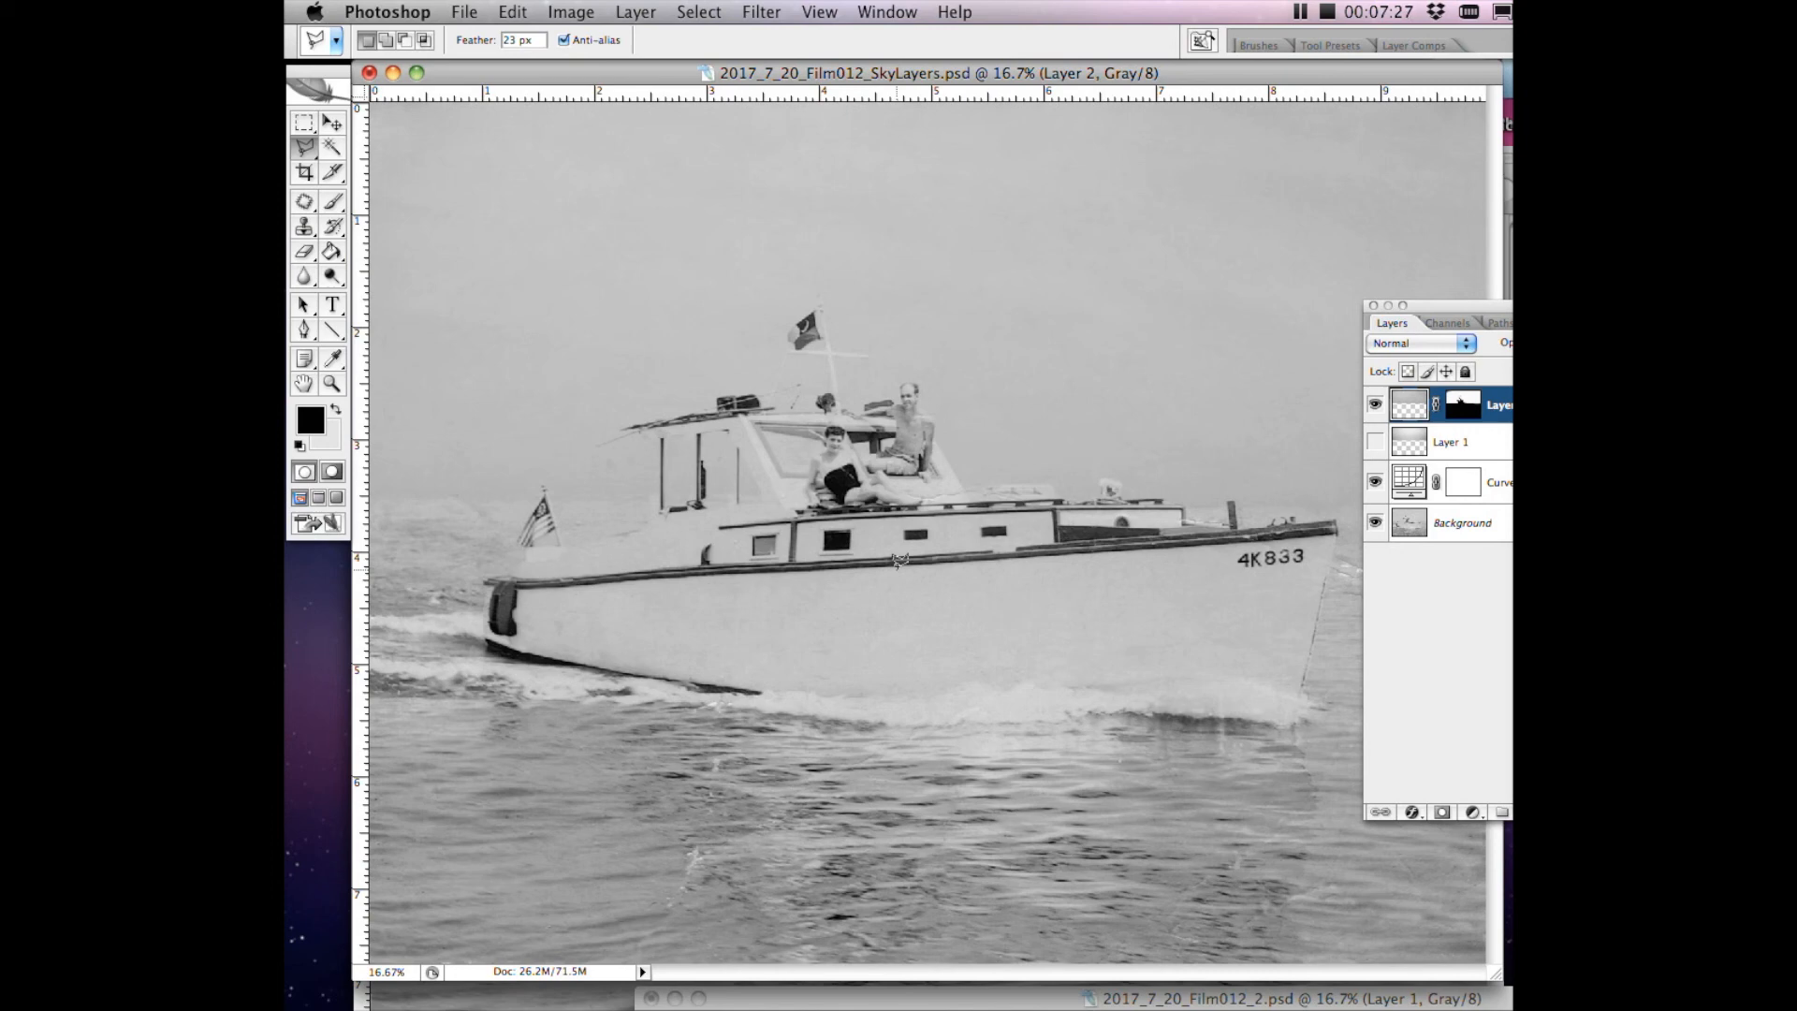
Examine the hull for spots and creases from amidships to the bow at up to 66.7% magnification.
key(super+plus)
key(super+plus)
key(super+plus)
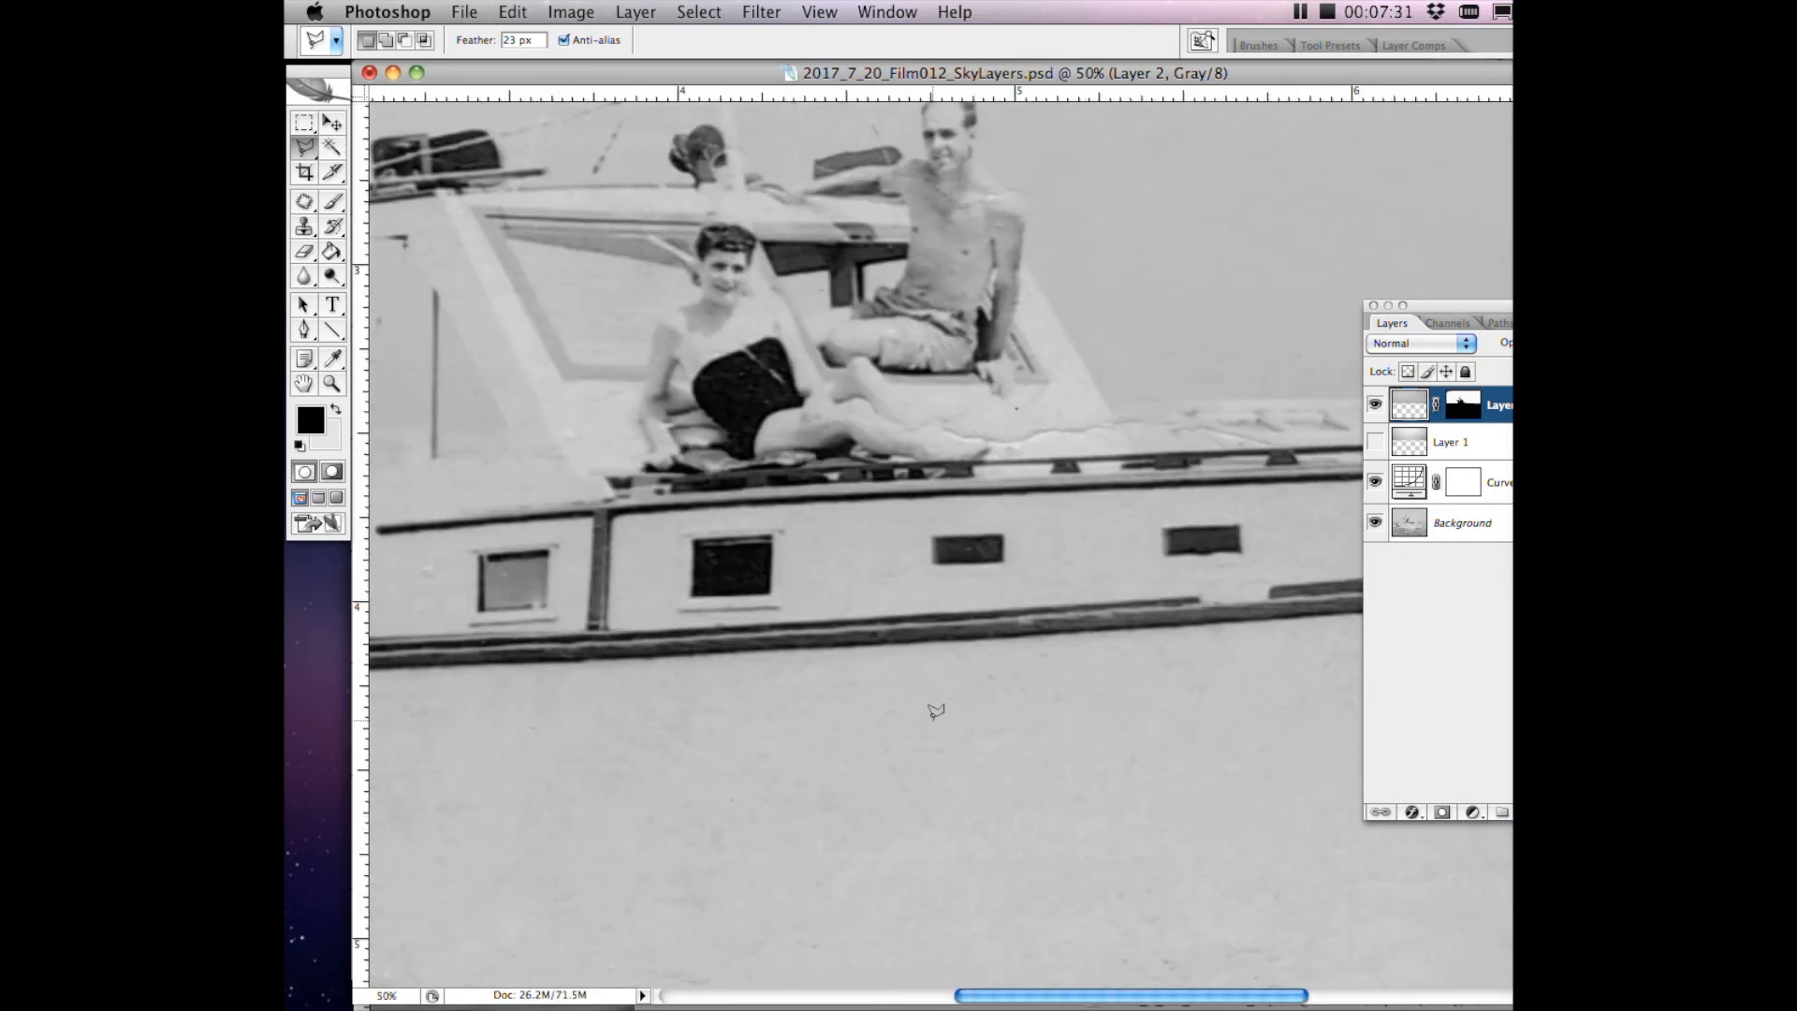
scroll(936, 710, down, 5)
scroll(936, 710, right, 5)
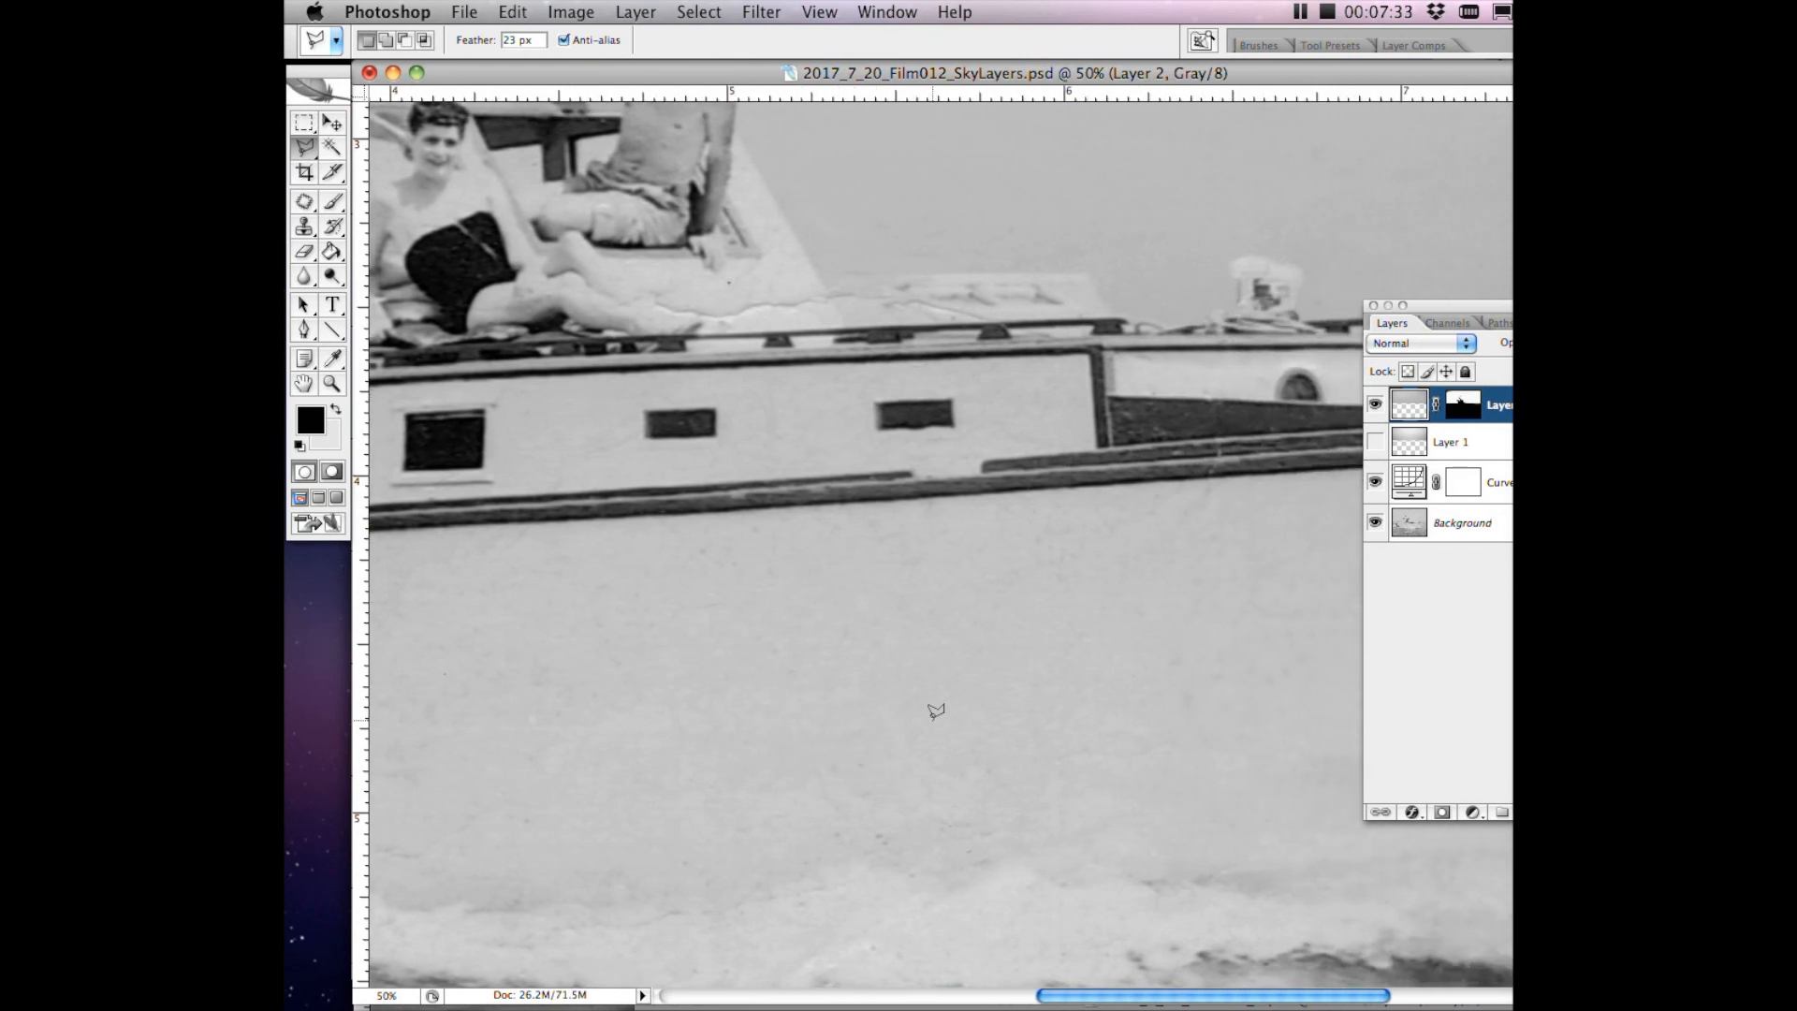
key(super+plus)
scroll(936, 715, down, 4)
scroll(936, 716, right, 2)
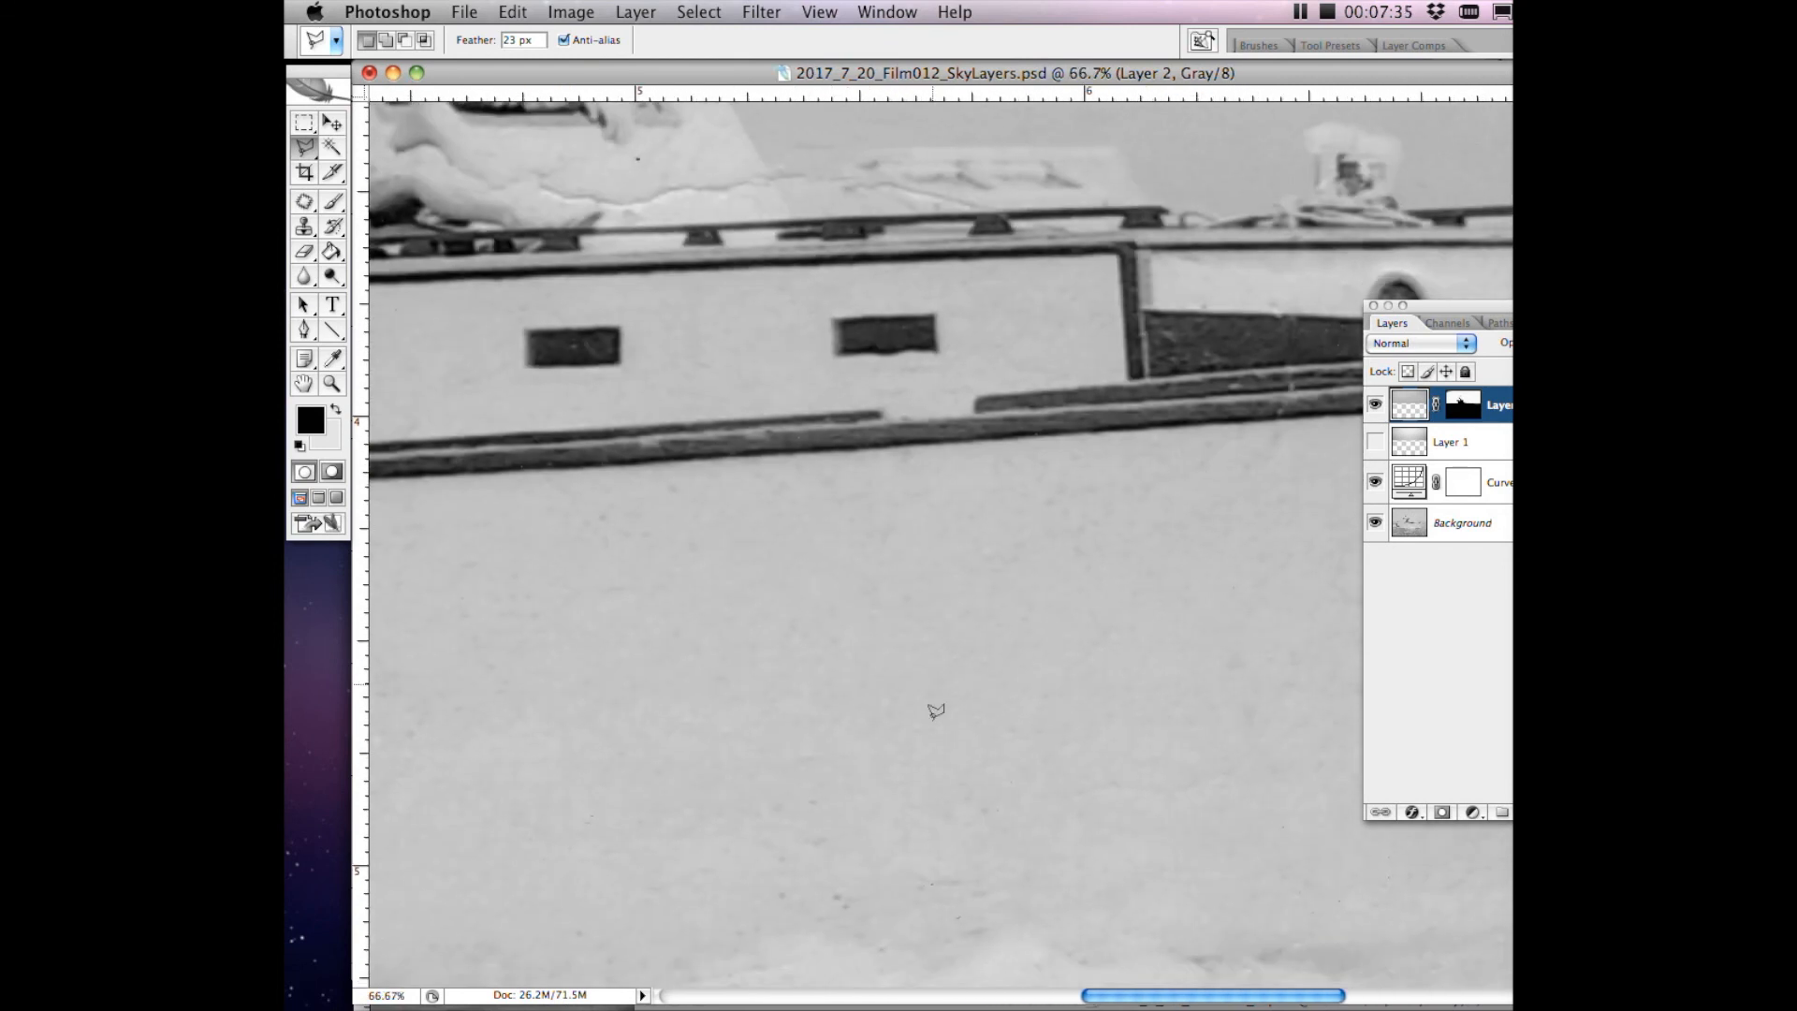
scroll(936, 711, right, 7)
scroll(936, 711, up, 2)
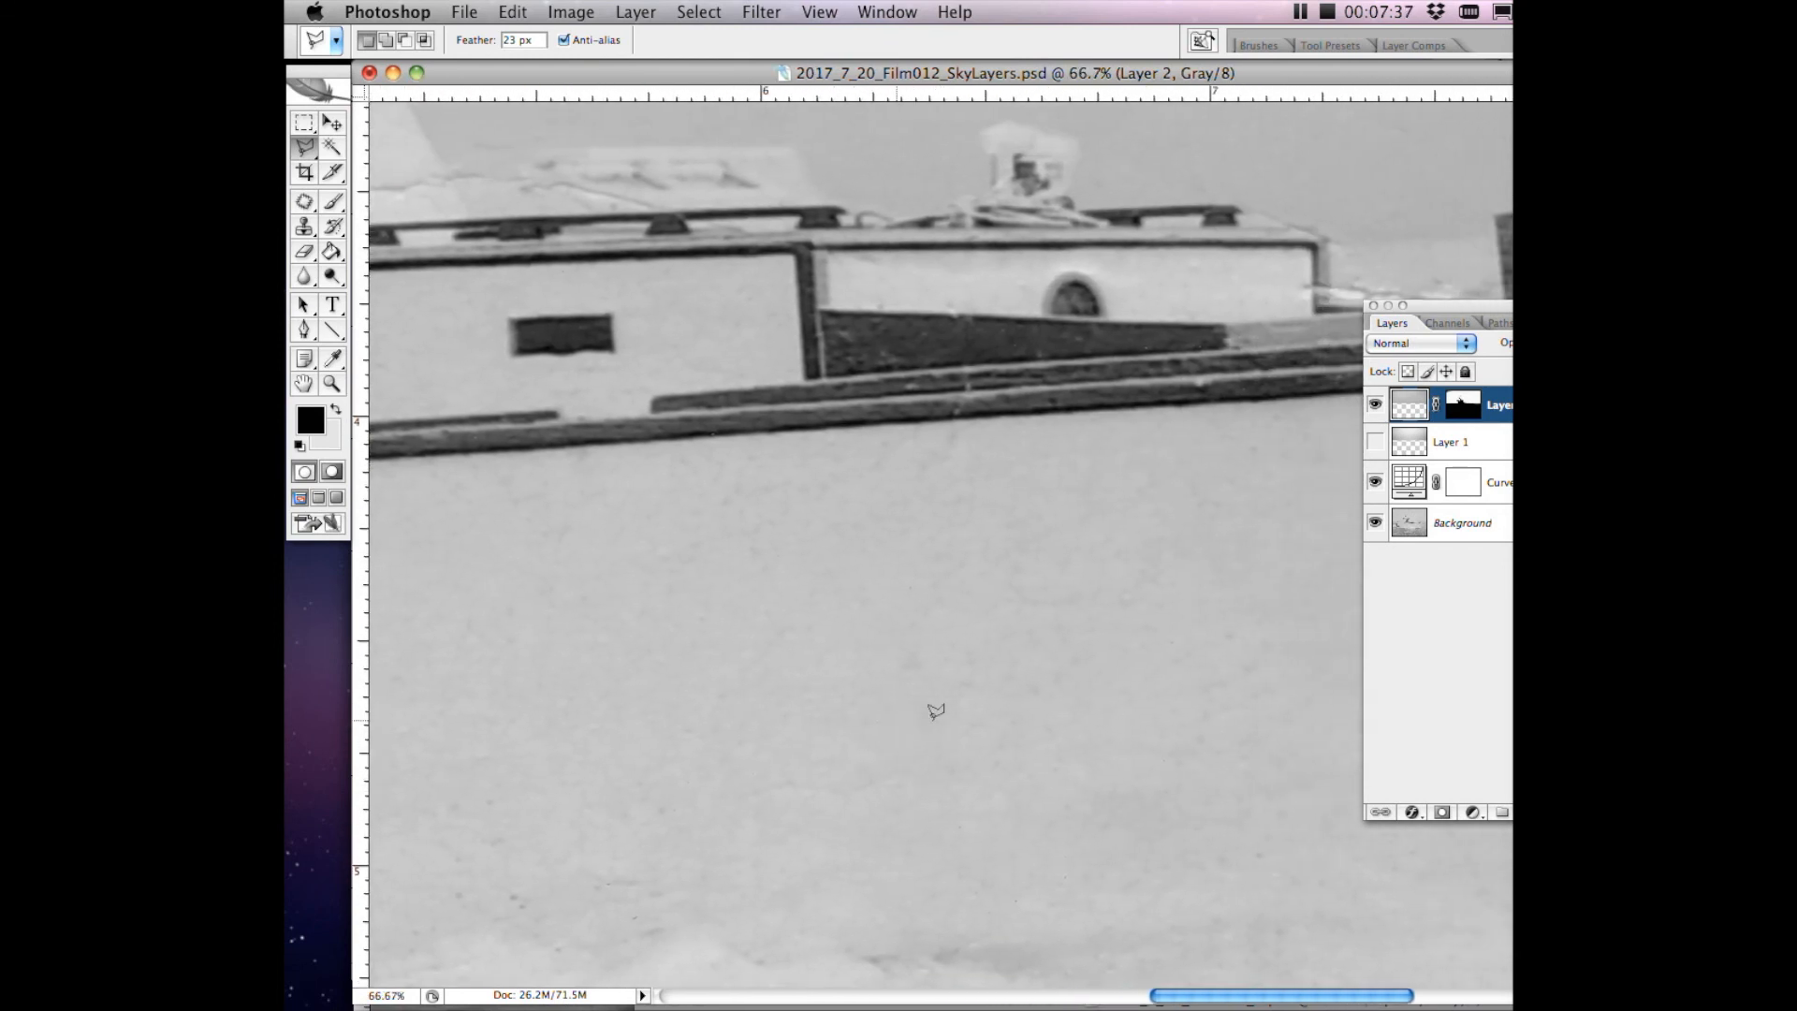
scroll(936, 711, down, 5)
scroll(936, 710, right, 5)
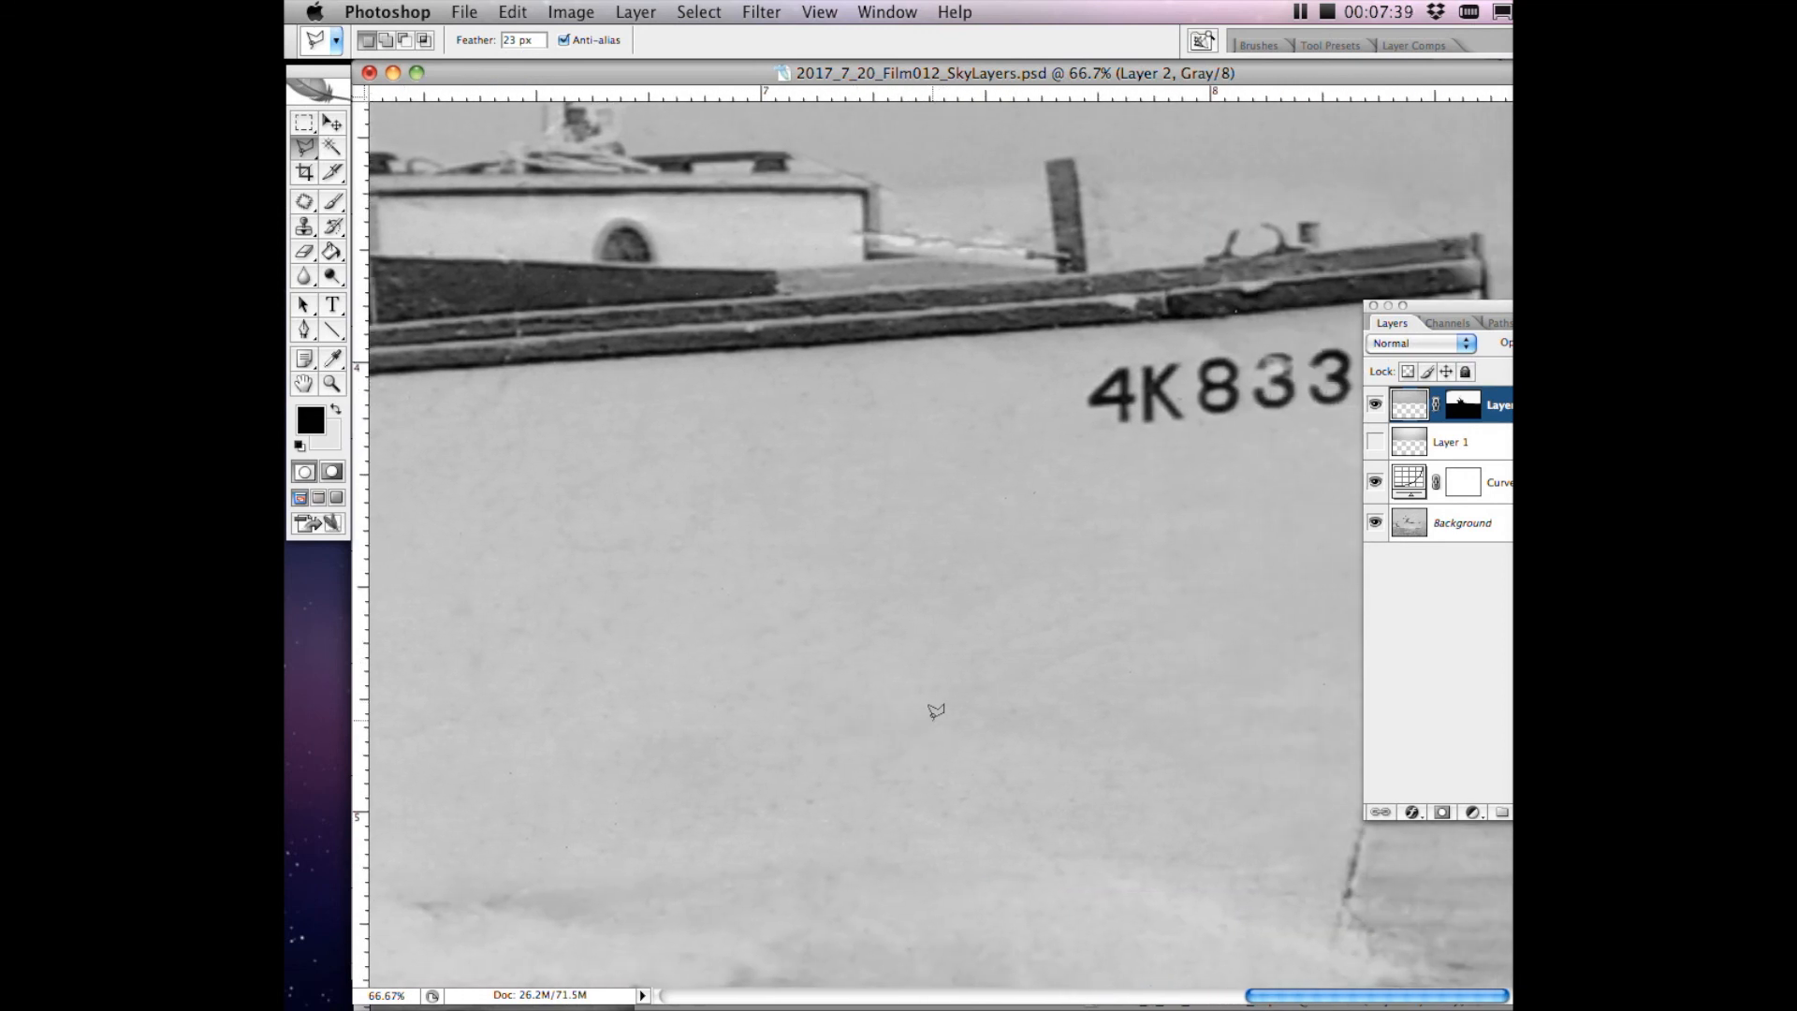
scroll(936, 710, up, 4)
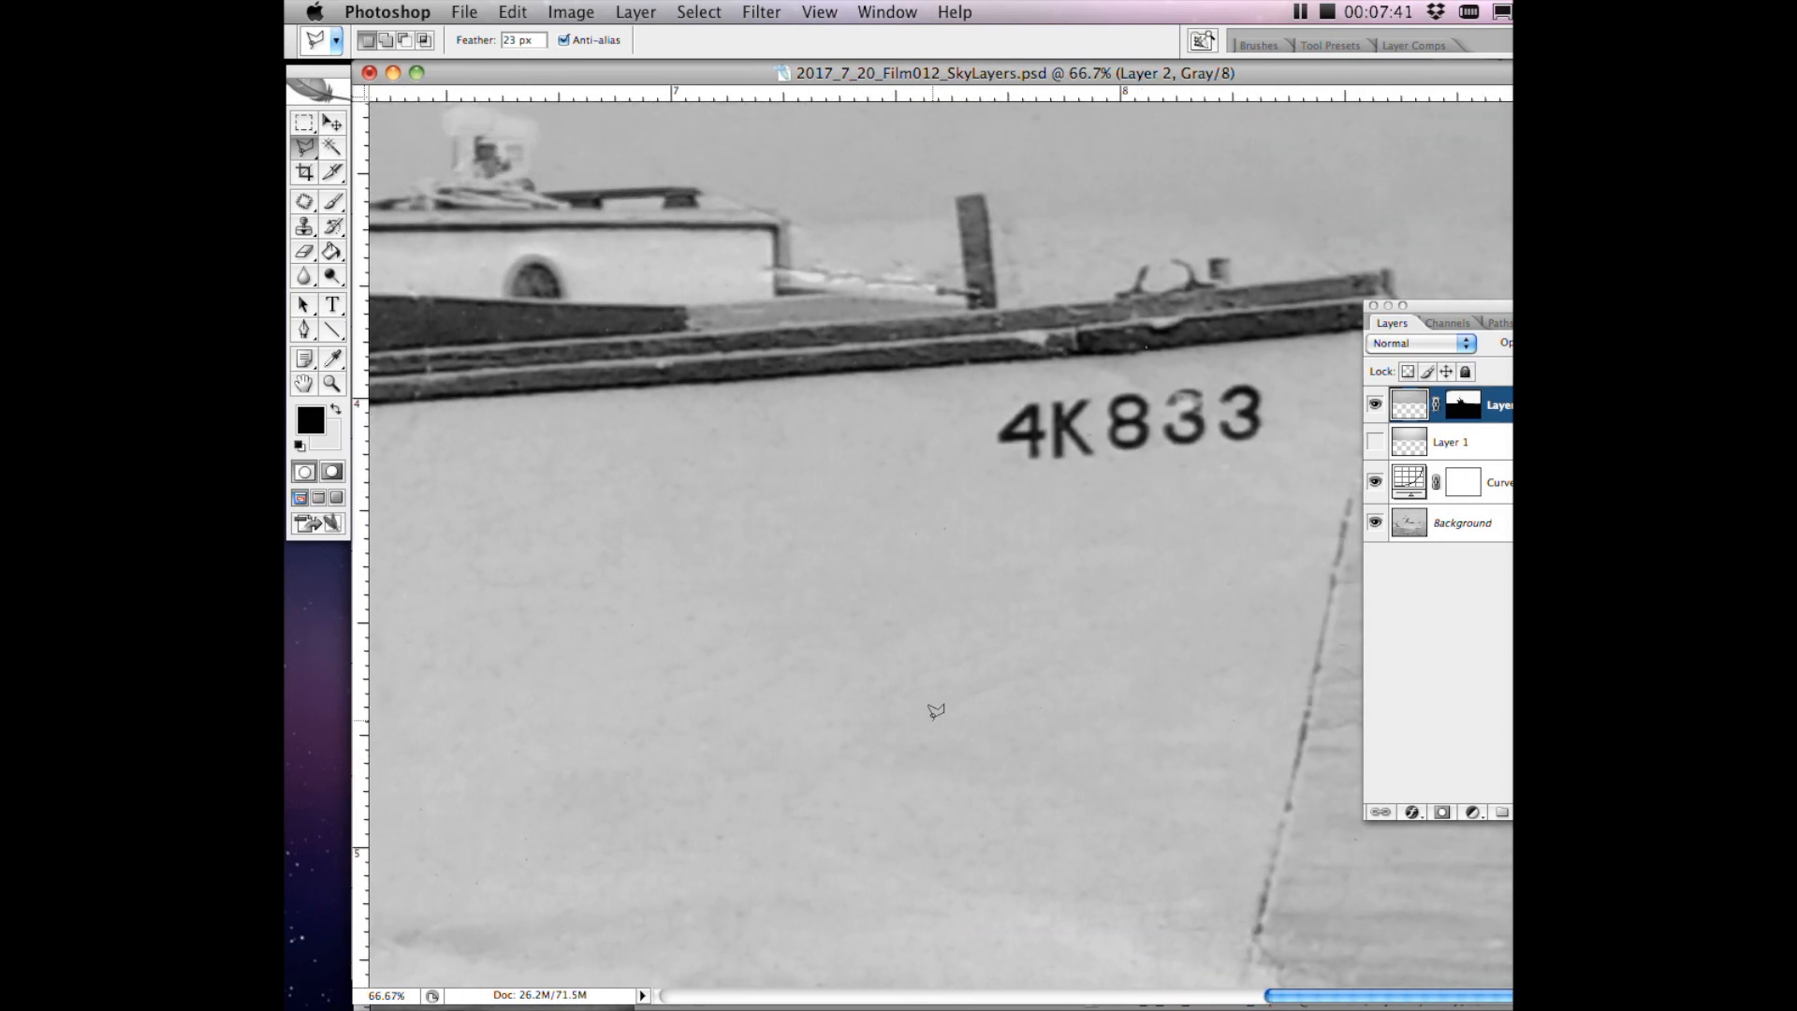
scroll(936, 710, left, 6)
scroll(936, 710, left, 10)
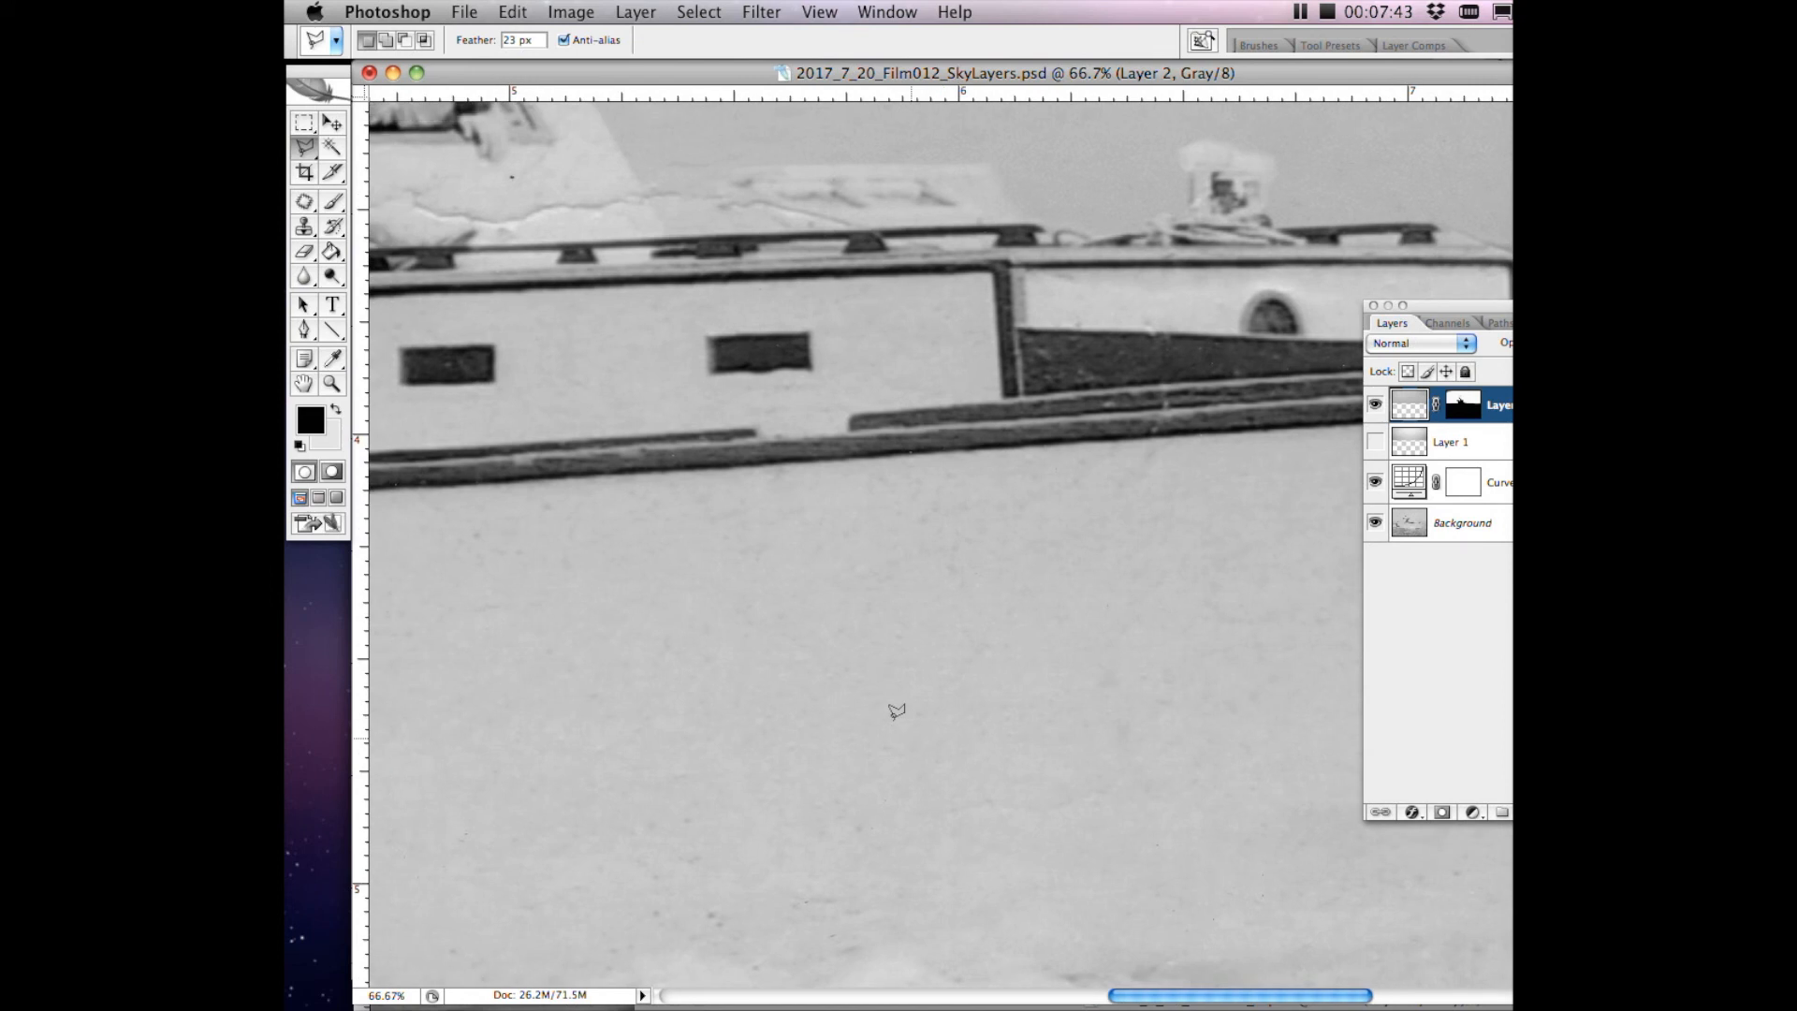
Examine the hull for blemishes from below the cabin windows back toward the stern at 100% magnification.
key(super+plus)
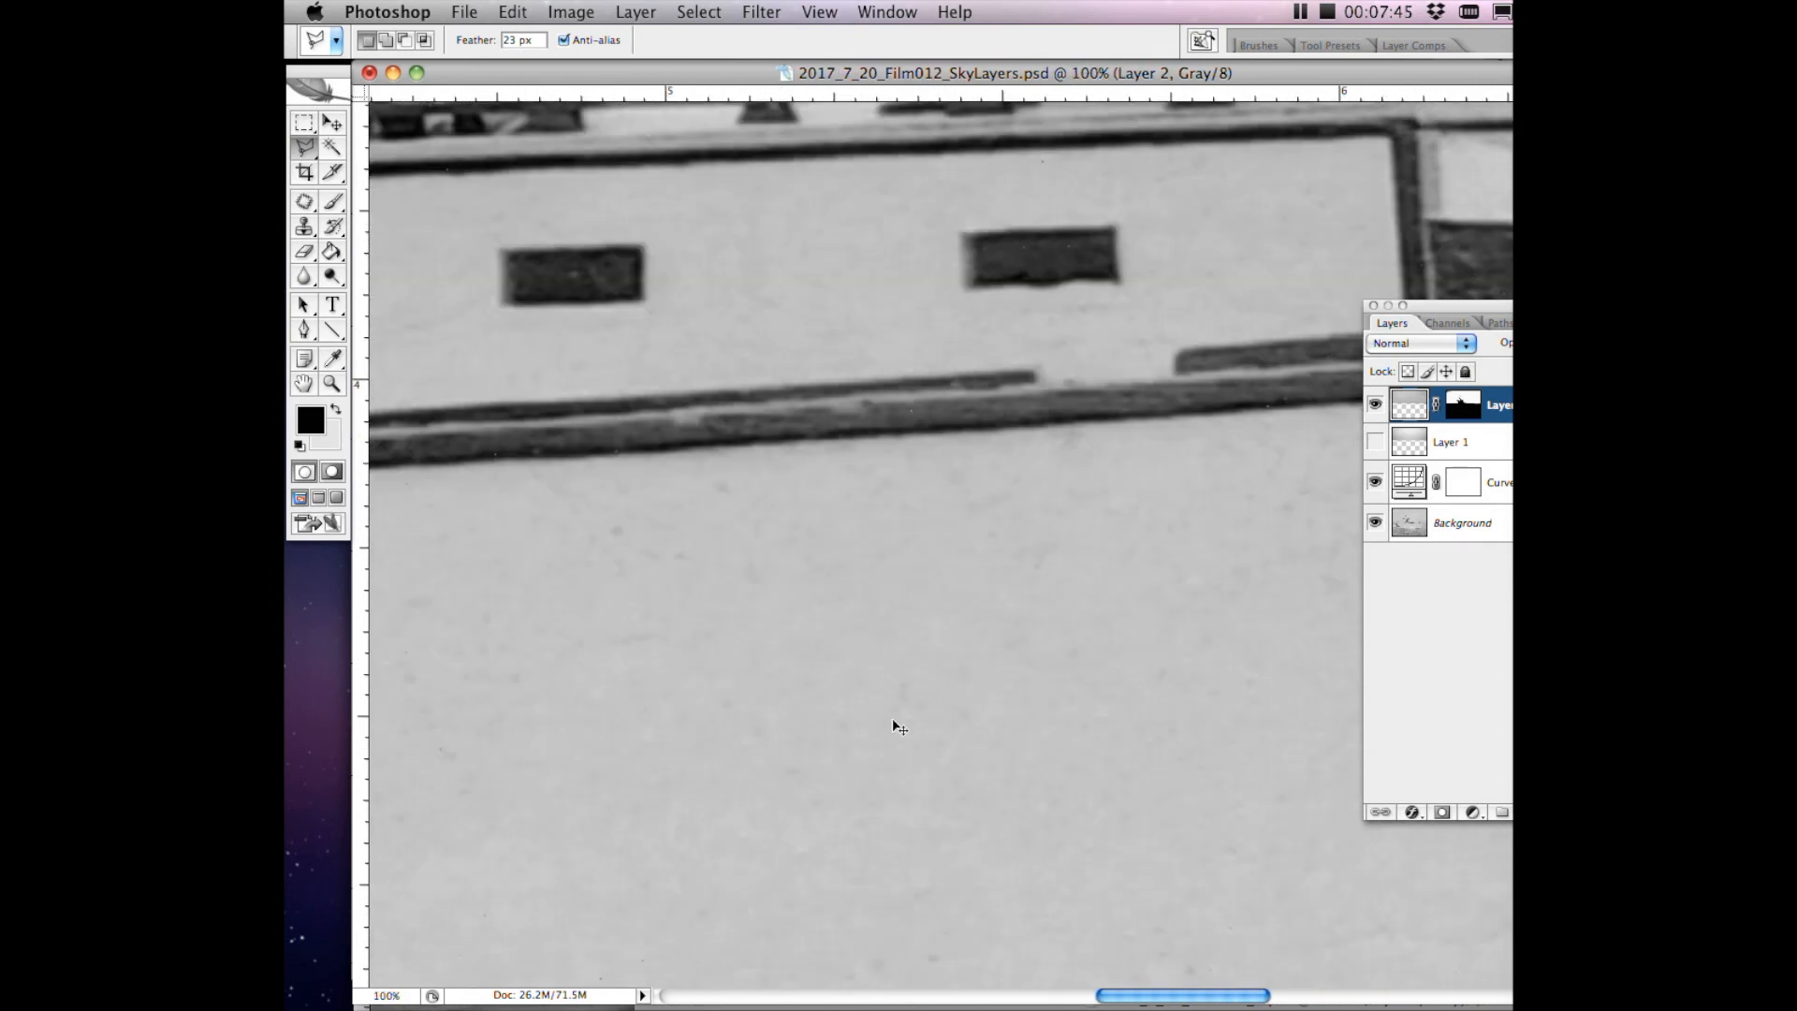
drag(1095, 606, 1438, 131)
drag(819, 365, 1488, 290)
drag(914, 345, 1163, 428)
drag(1055, 402, 1308, 531)
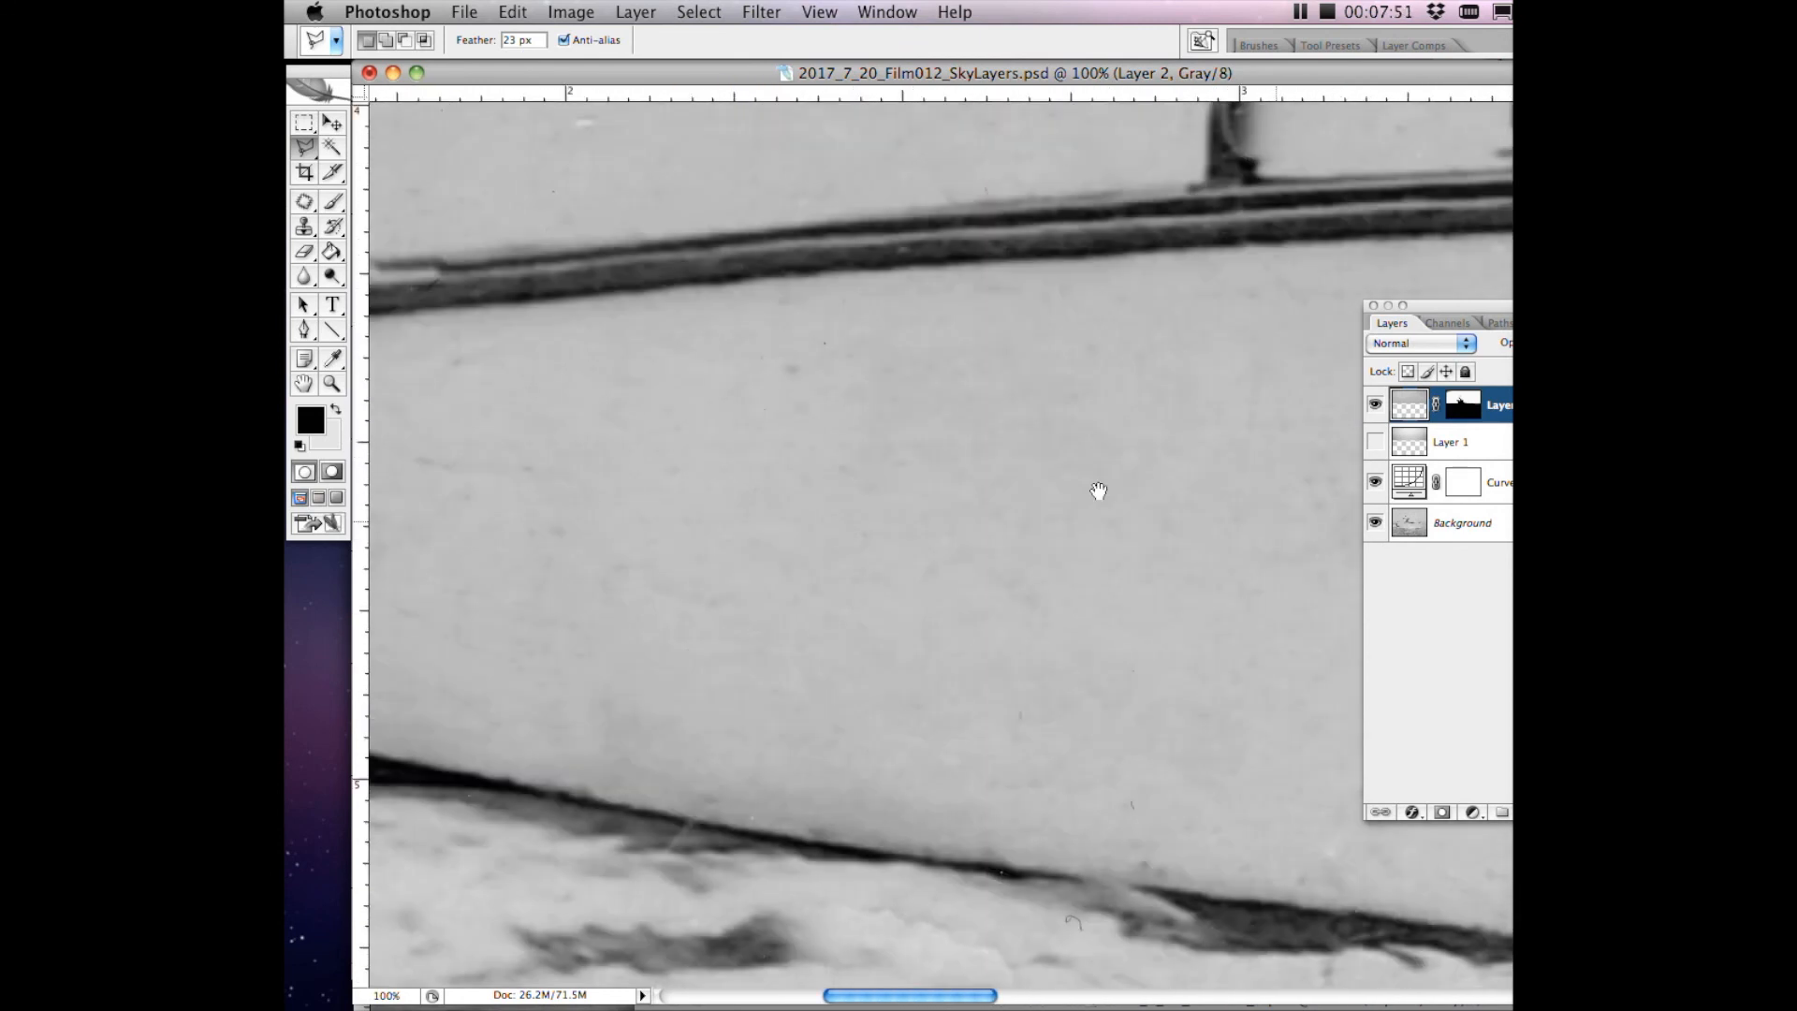
drag(774, 514, 889, 447)
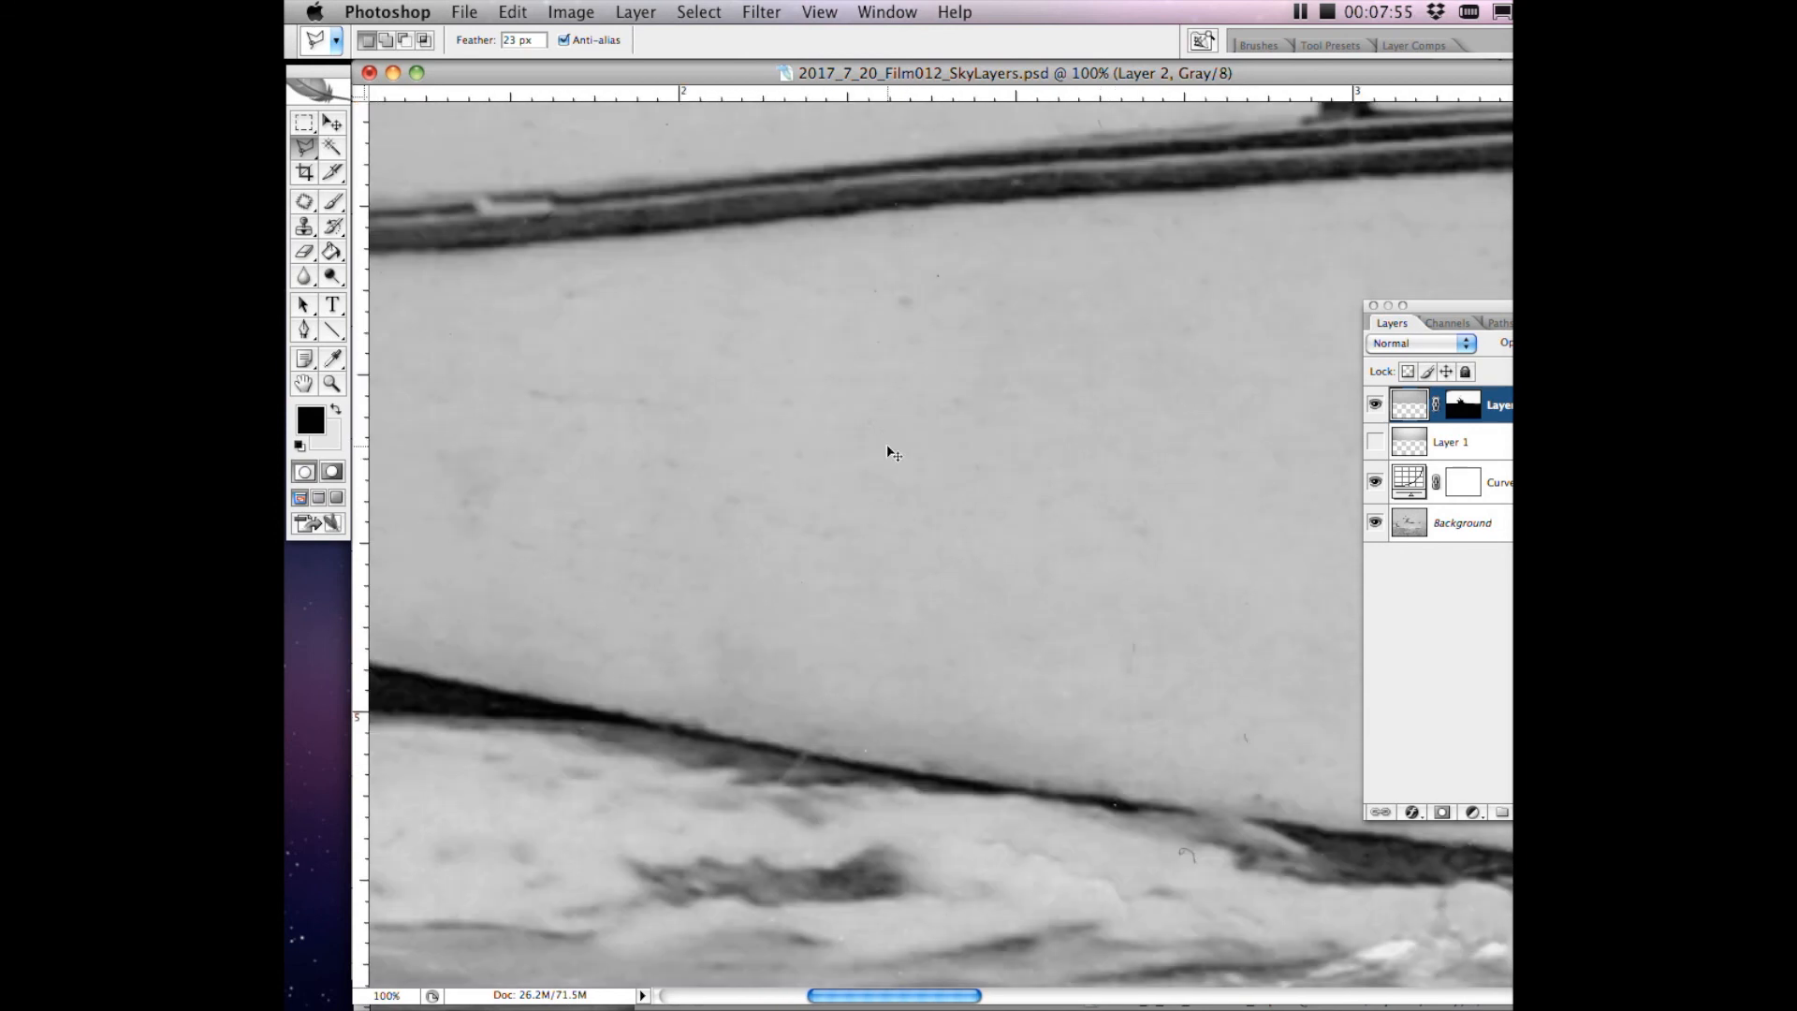
key(super+minus)
key(super+minus)
key(super+minus)
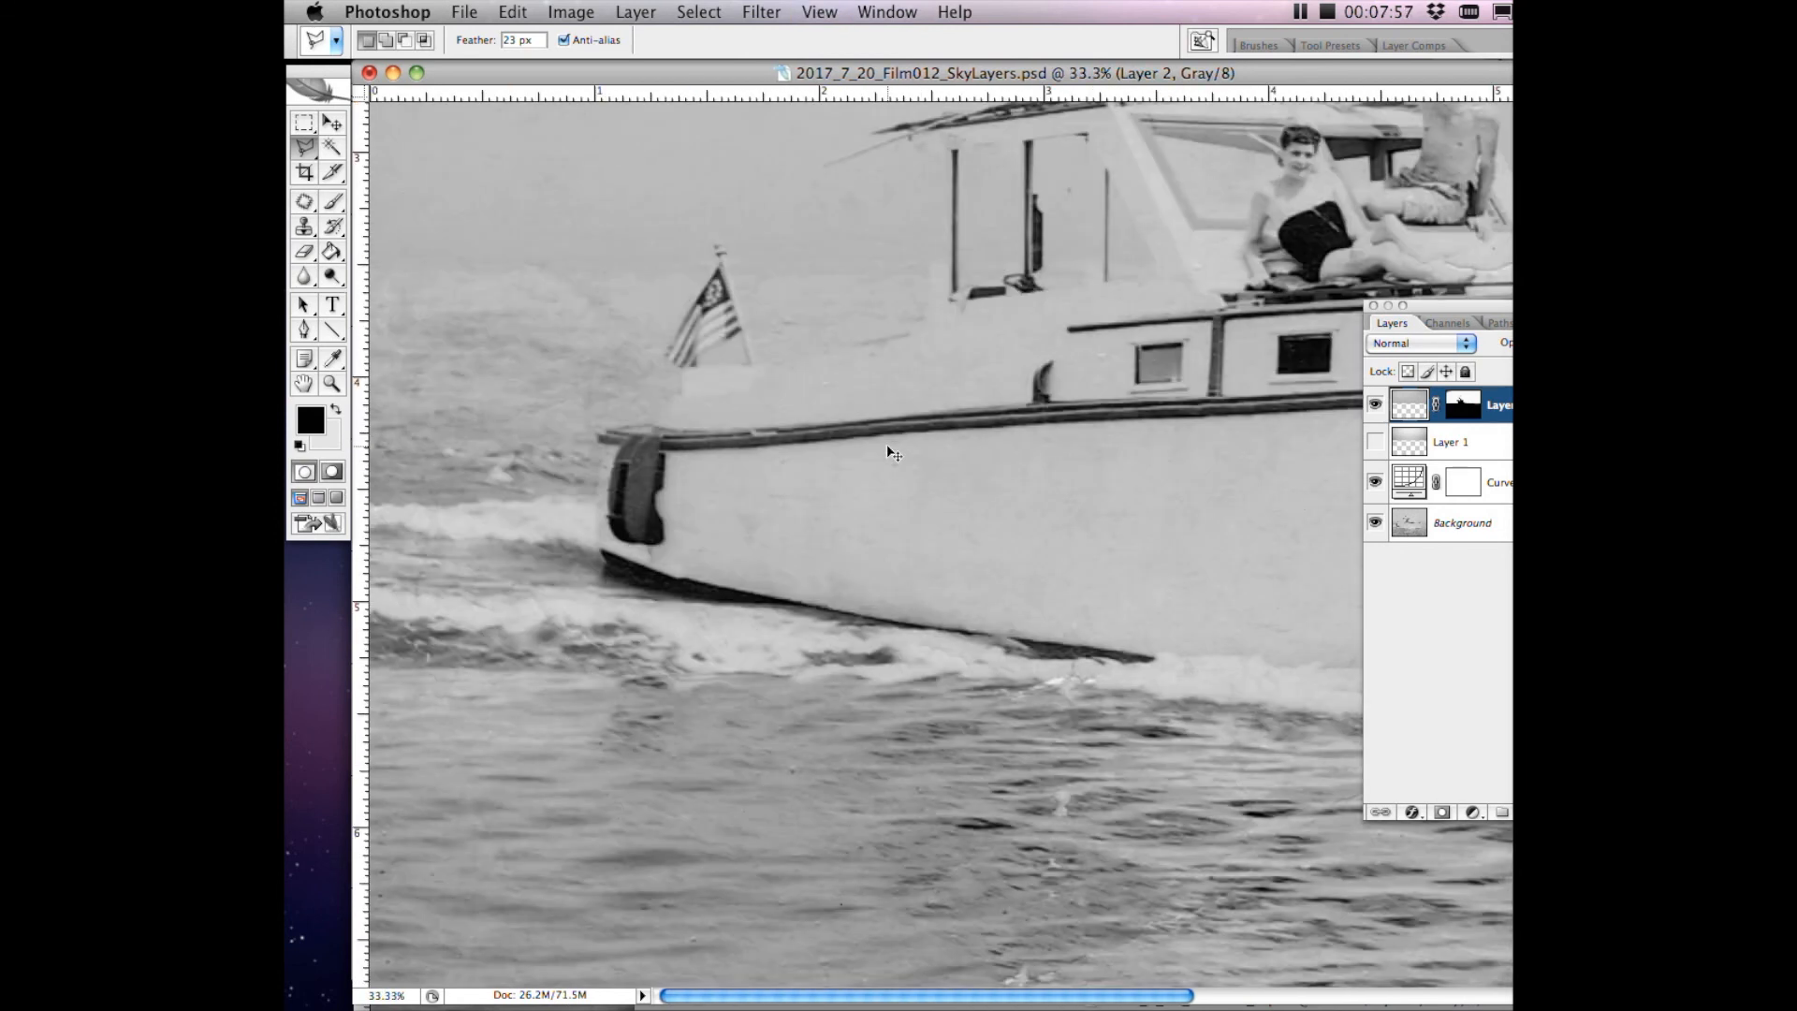
Add a new layer named Boat above Layer 2.
drag(887, 447, 708, 395)
click(635, 12)
mouse_move(642, 47)
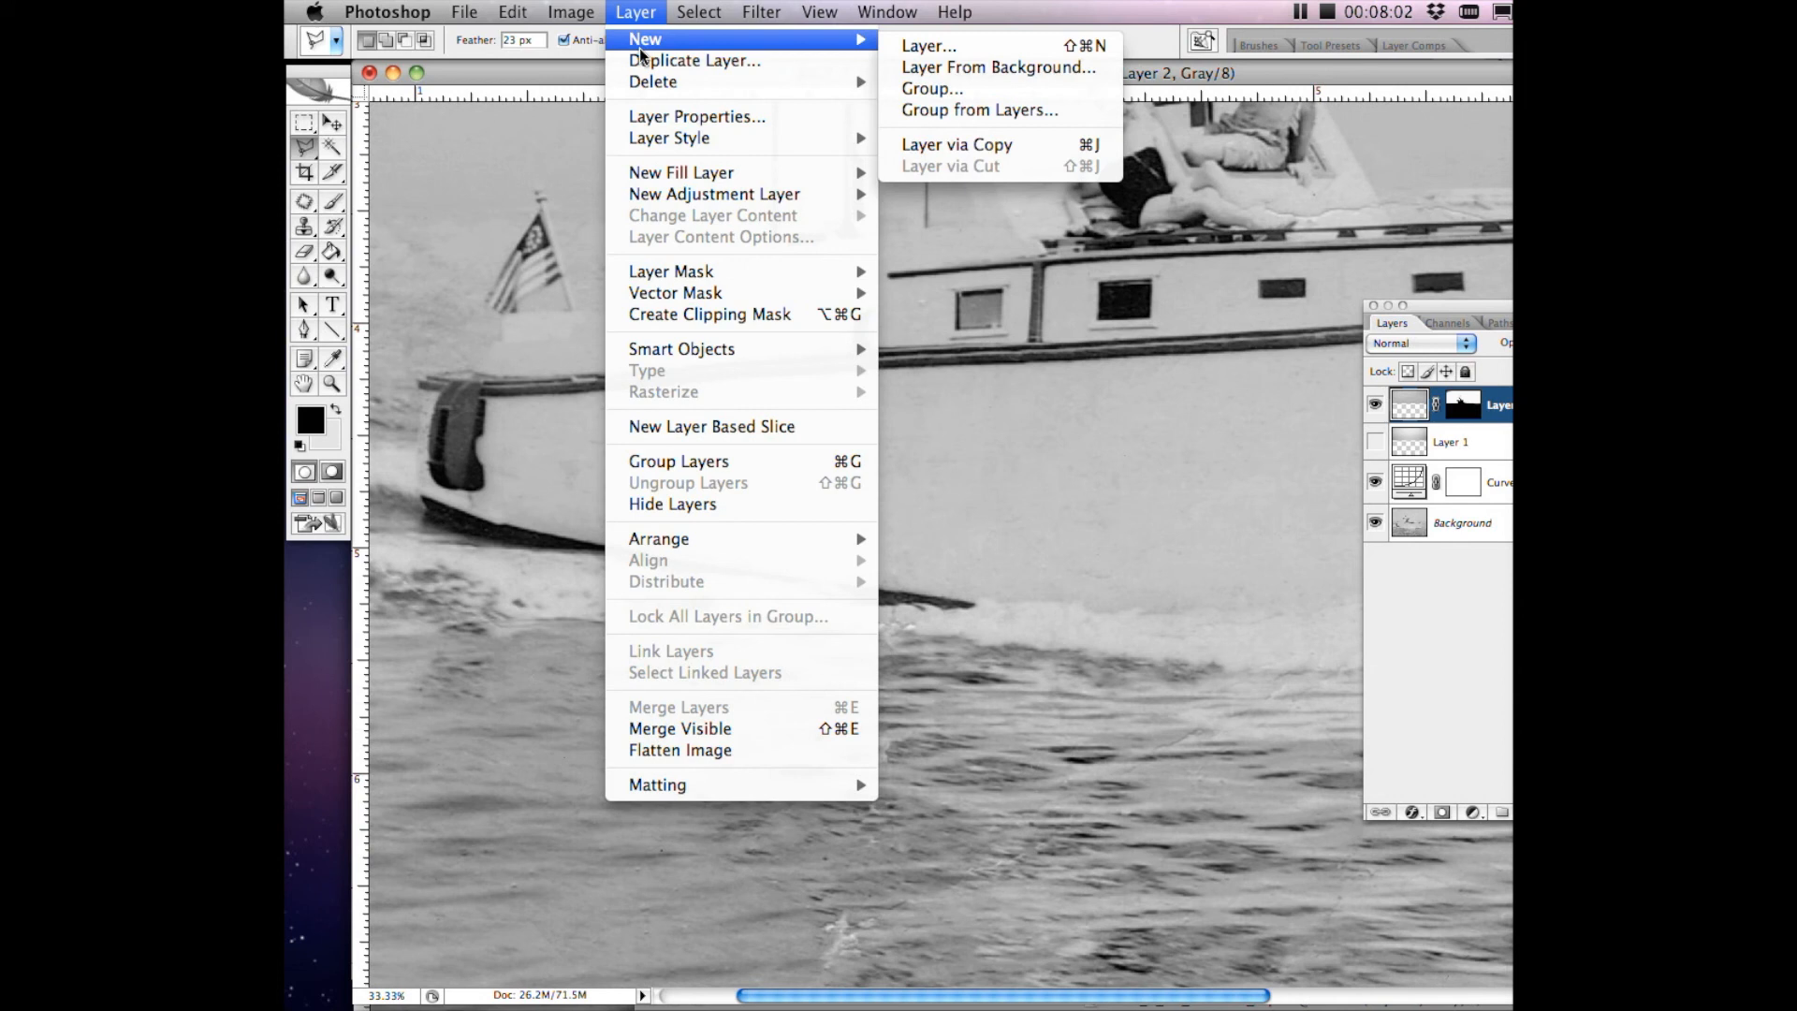
click(947, 45)
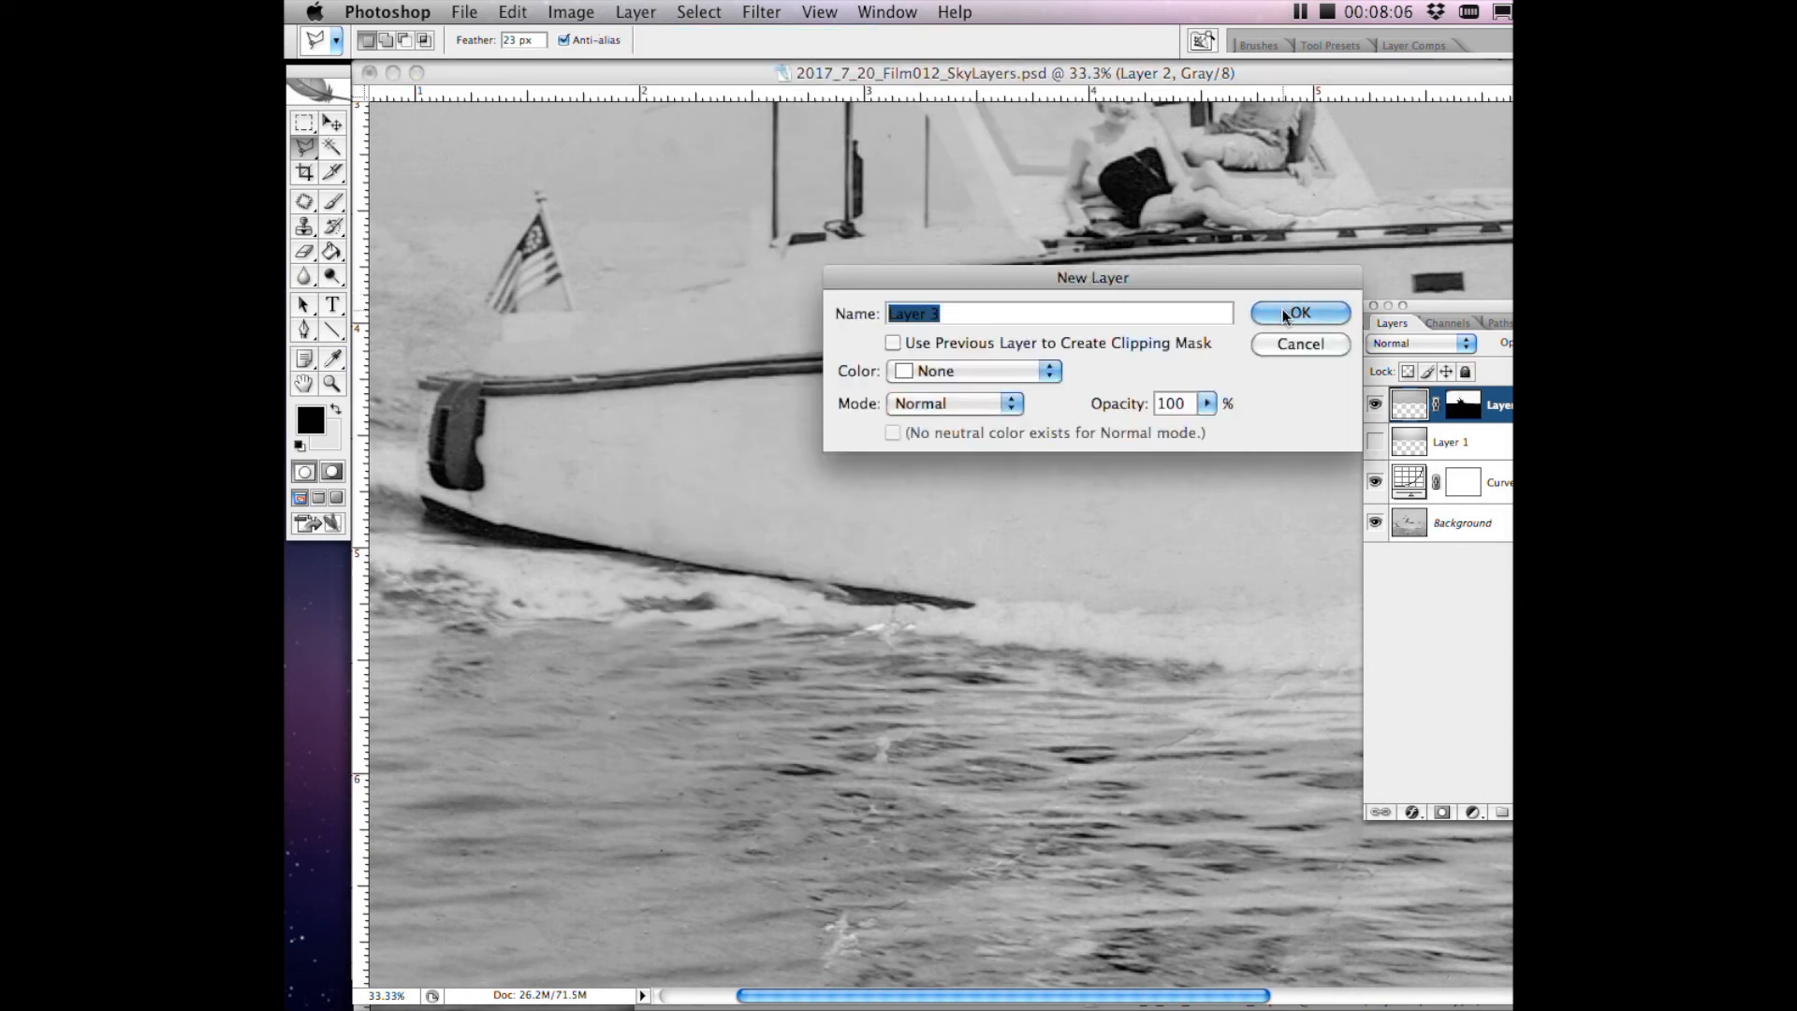
text(Boat)
click(1311, 309)
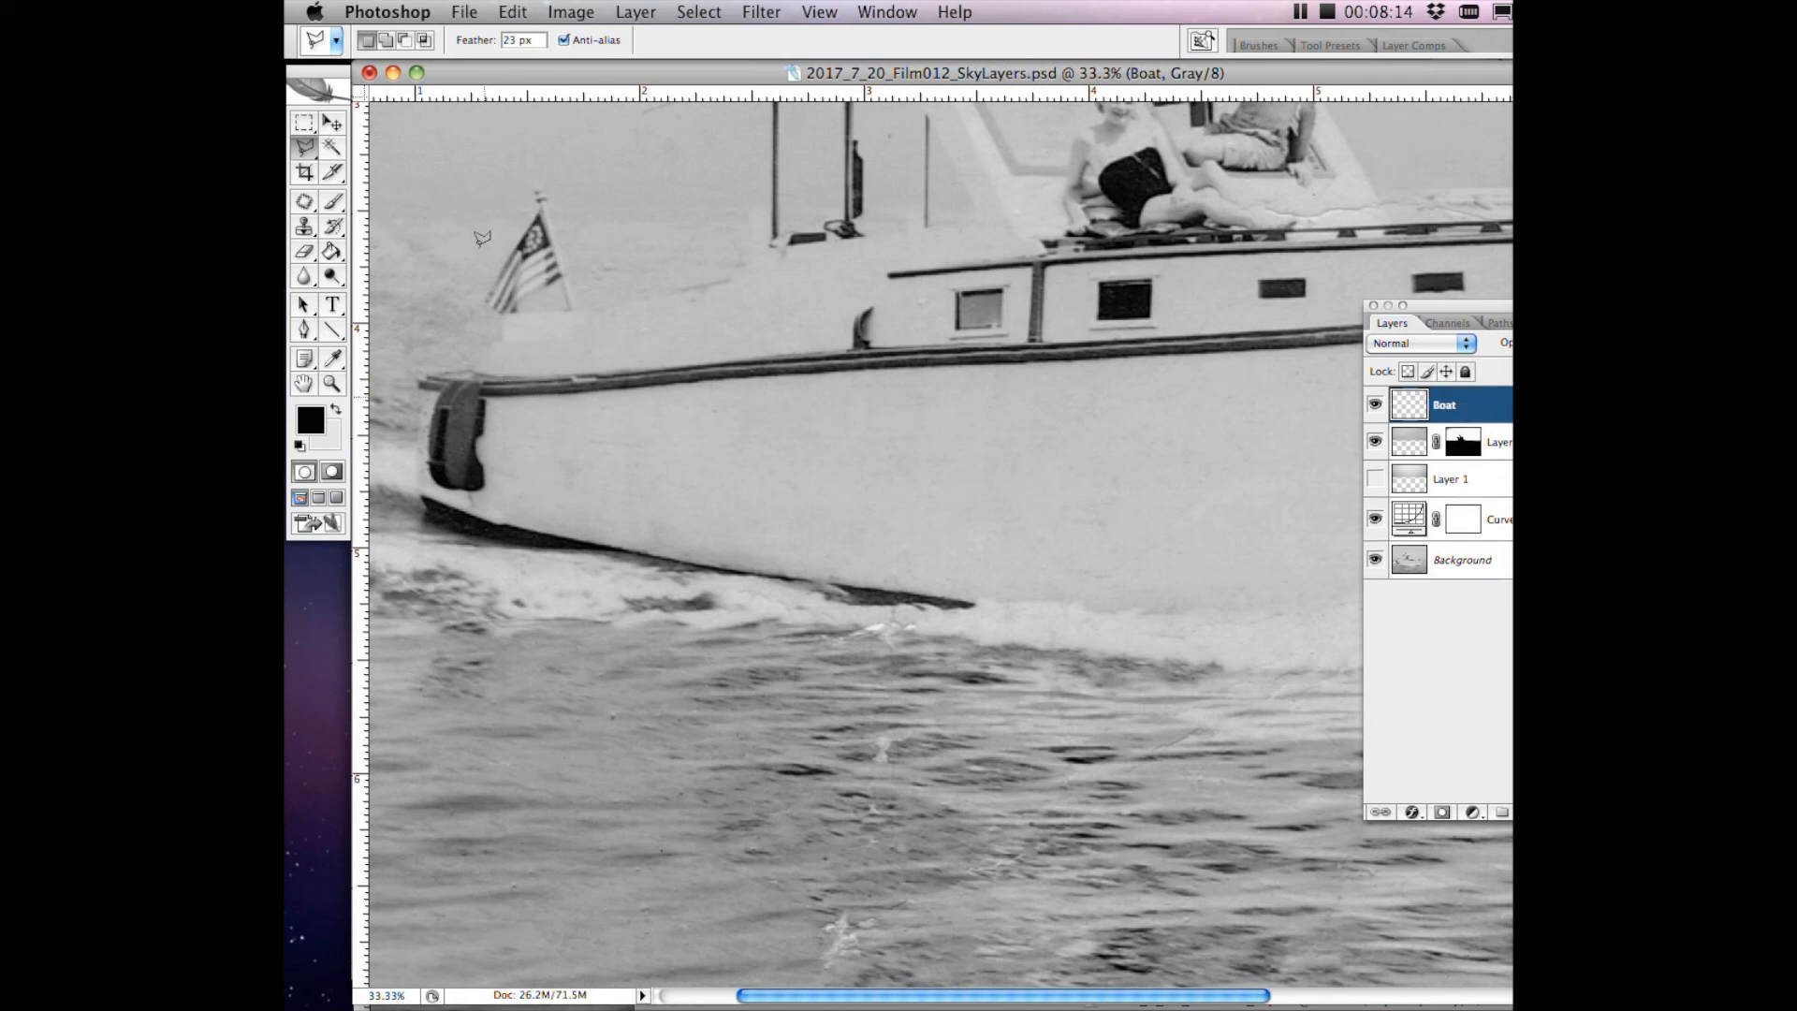
Set the Polygonal Lasso feather to 16 px and trace the hull's upper edge just below the rail from stern to bow.
click(516, 40)
text(16)
click(487, 397)
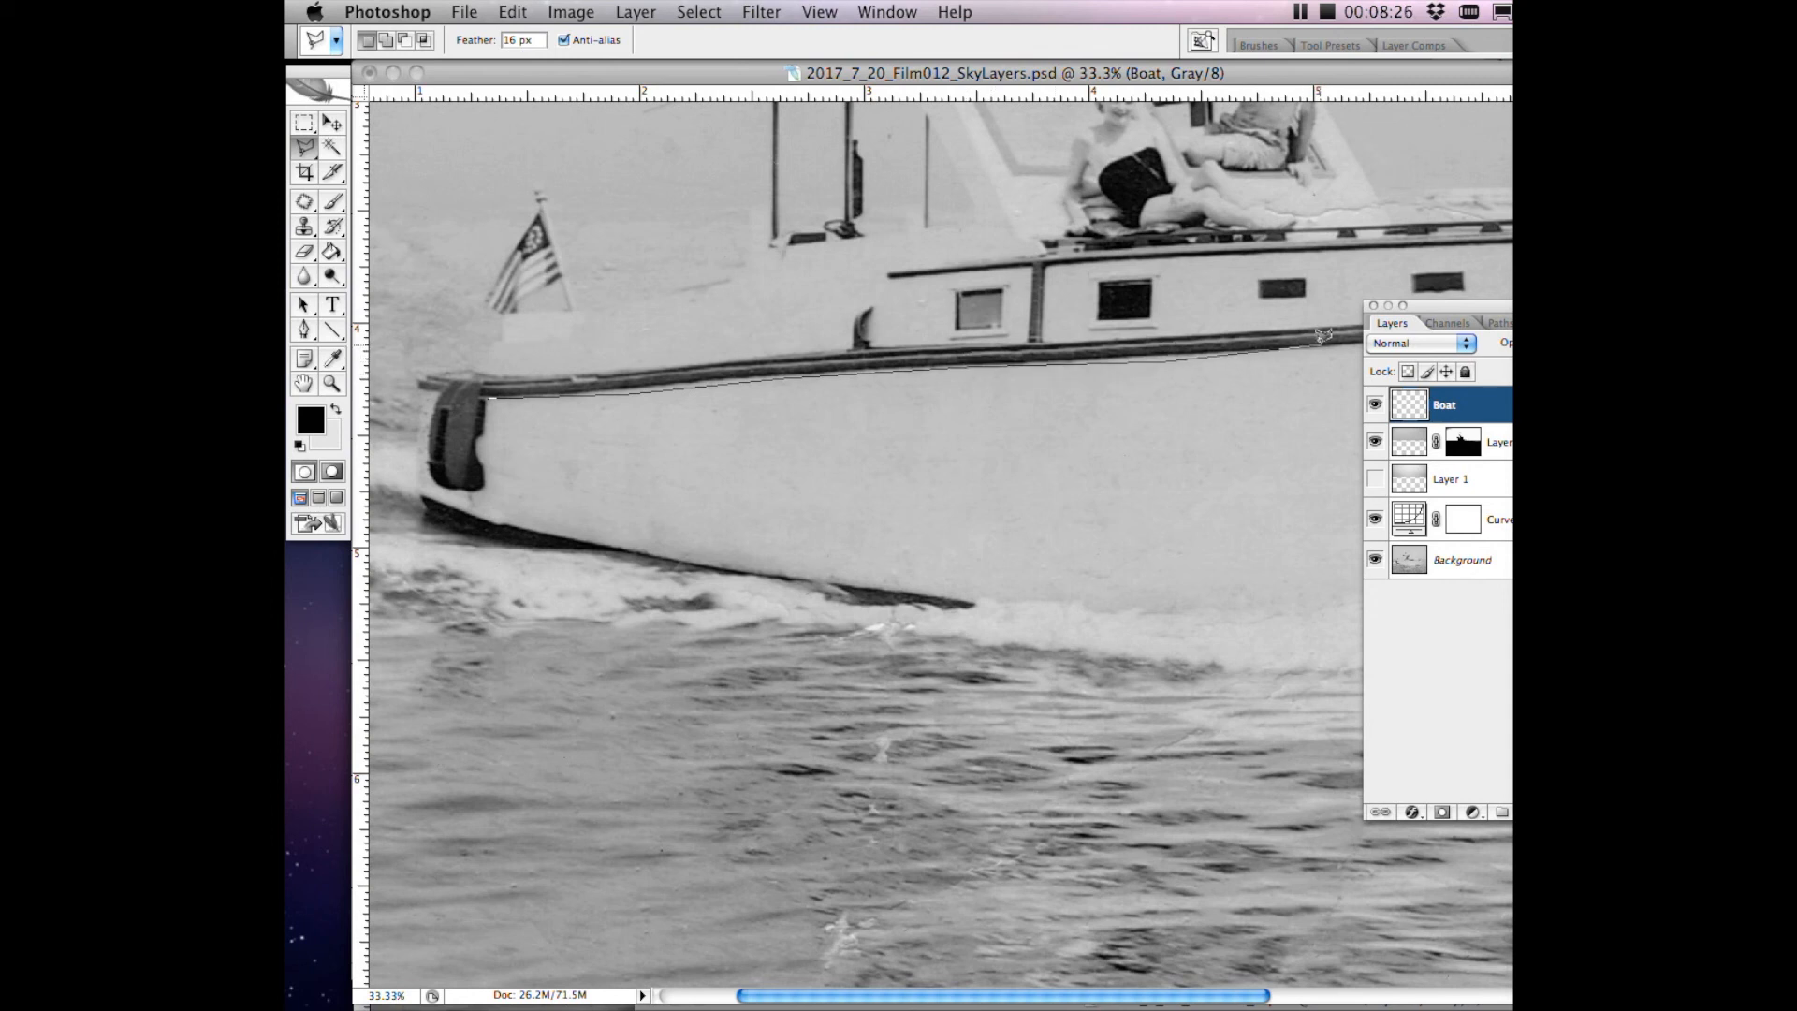
scroll(1319, 356, right, 5)
scroll(1319, 357, up, 2)
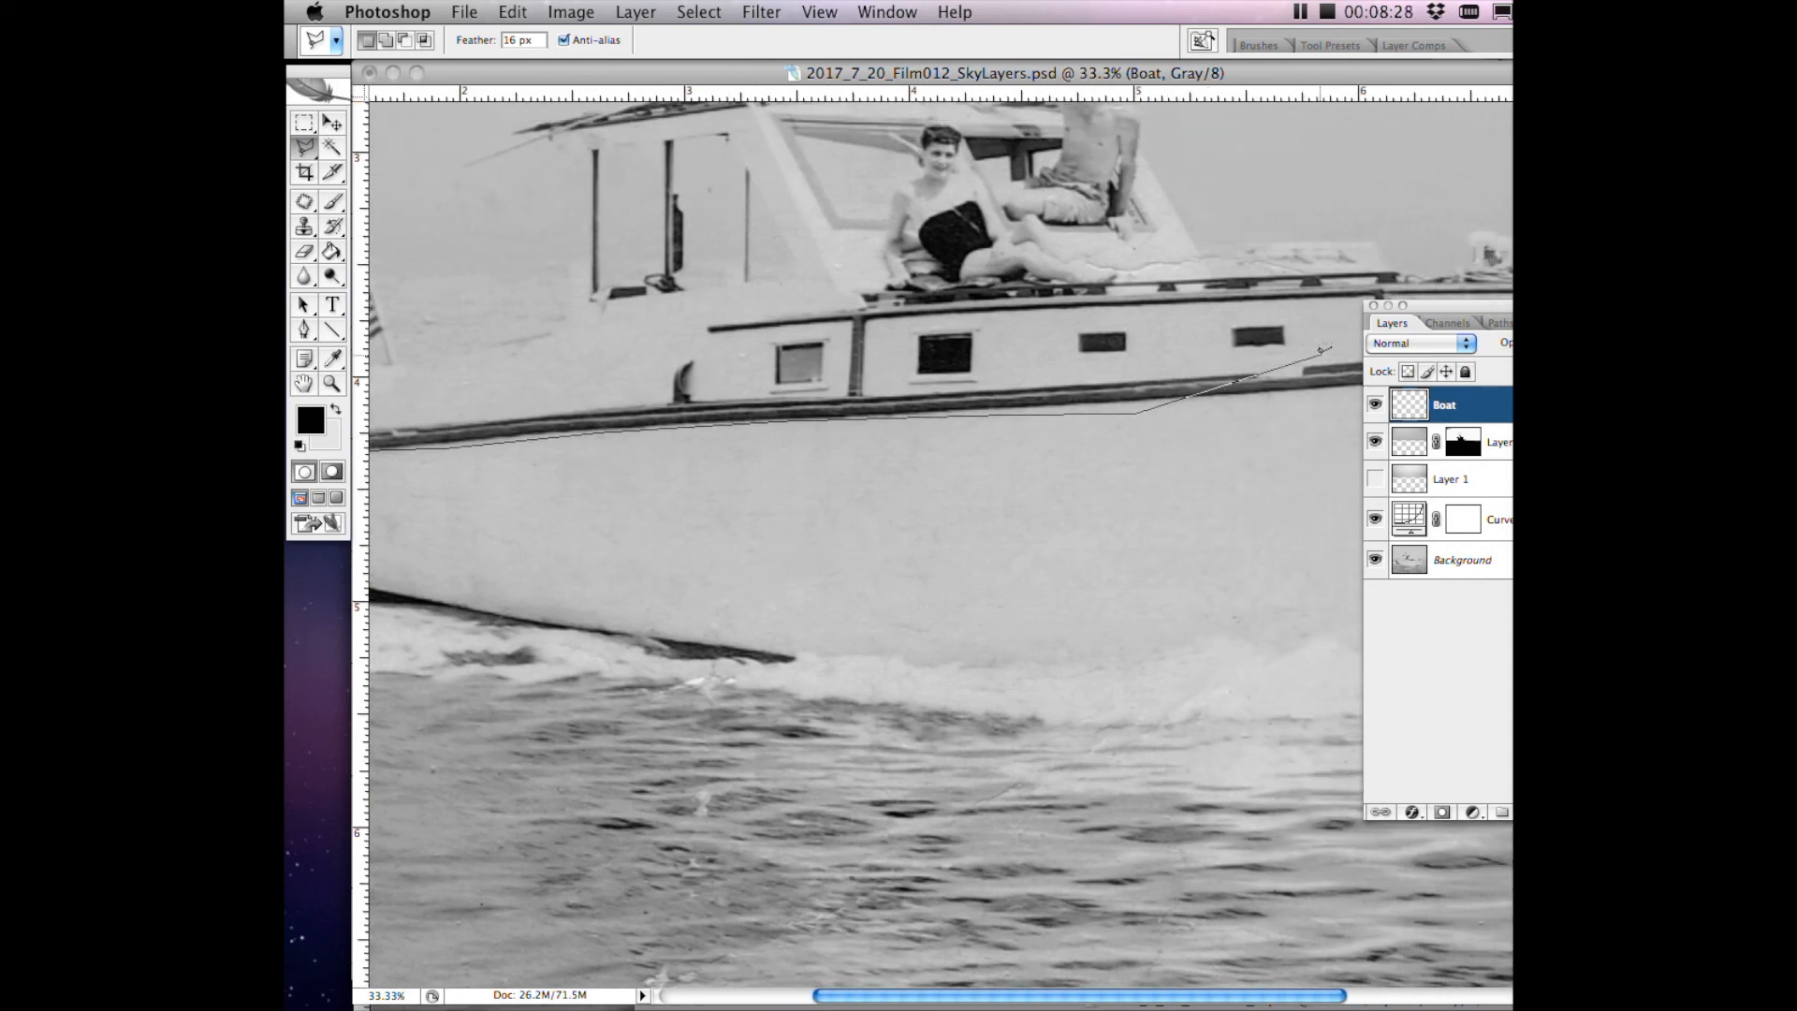
key(Delete)
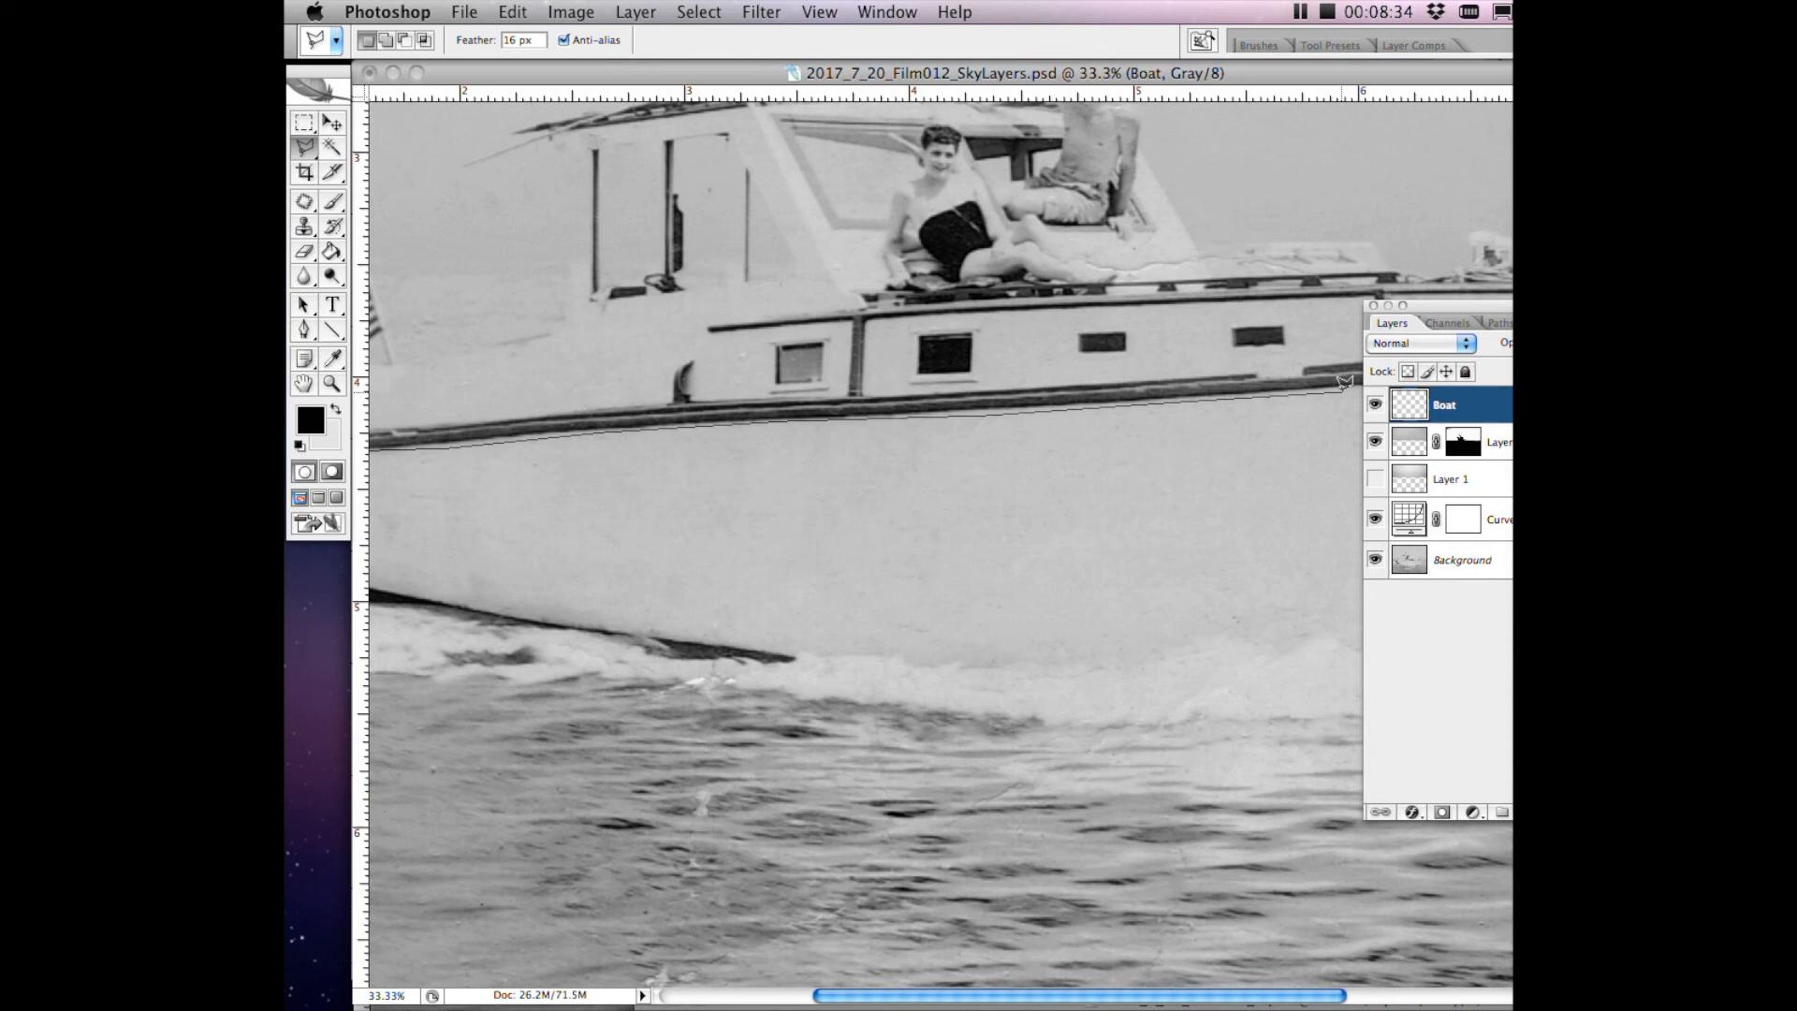
scroll(1344, 380, right, 10)
scroll(1344, 381, up, 1)
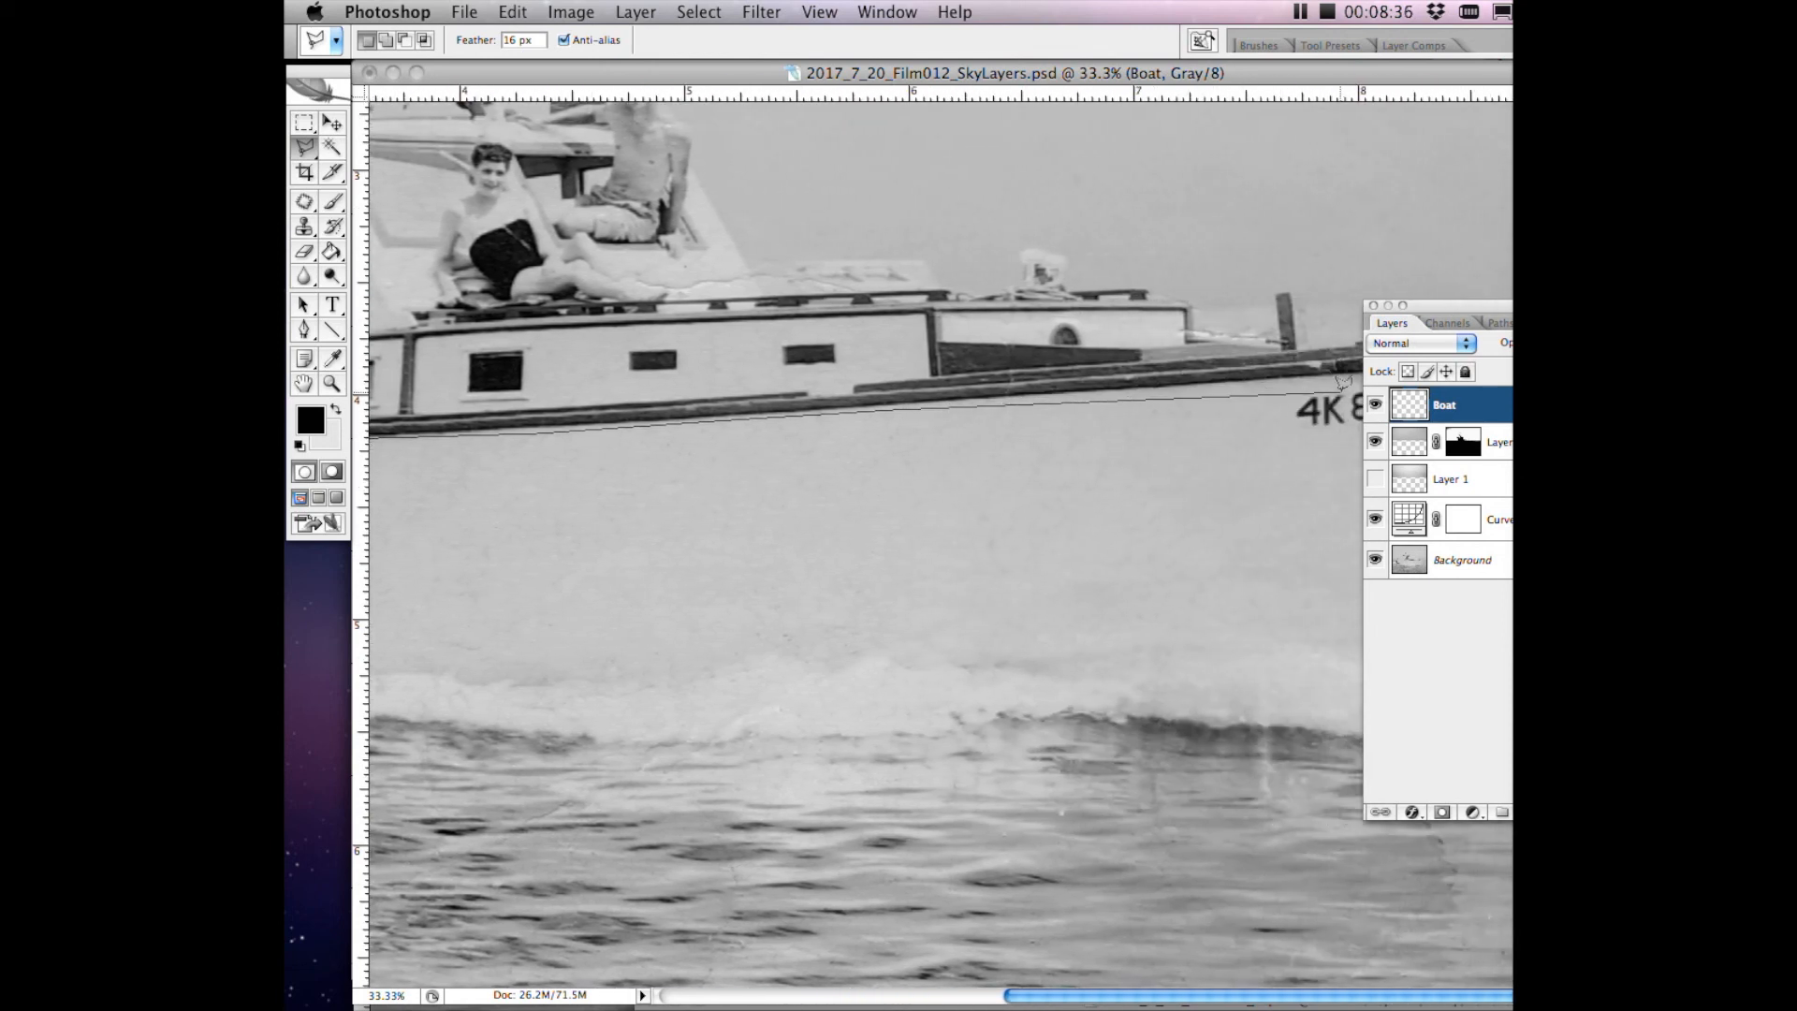
scroll(1311, 370, right, 3)
scroll(1310, 371, up, 1)
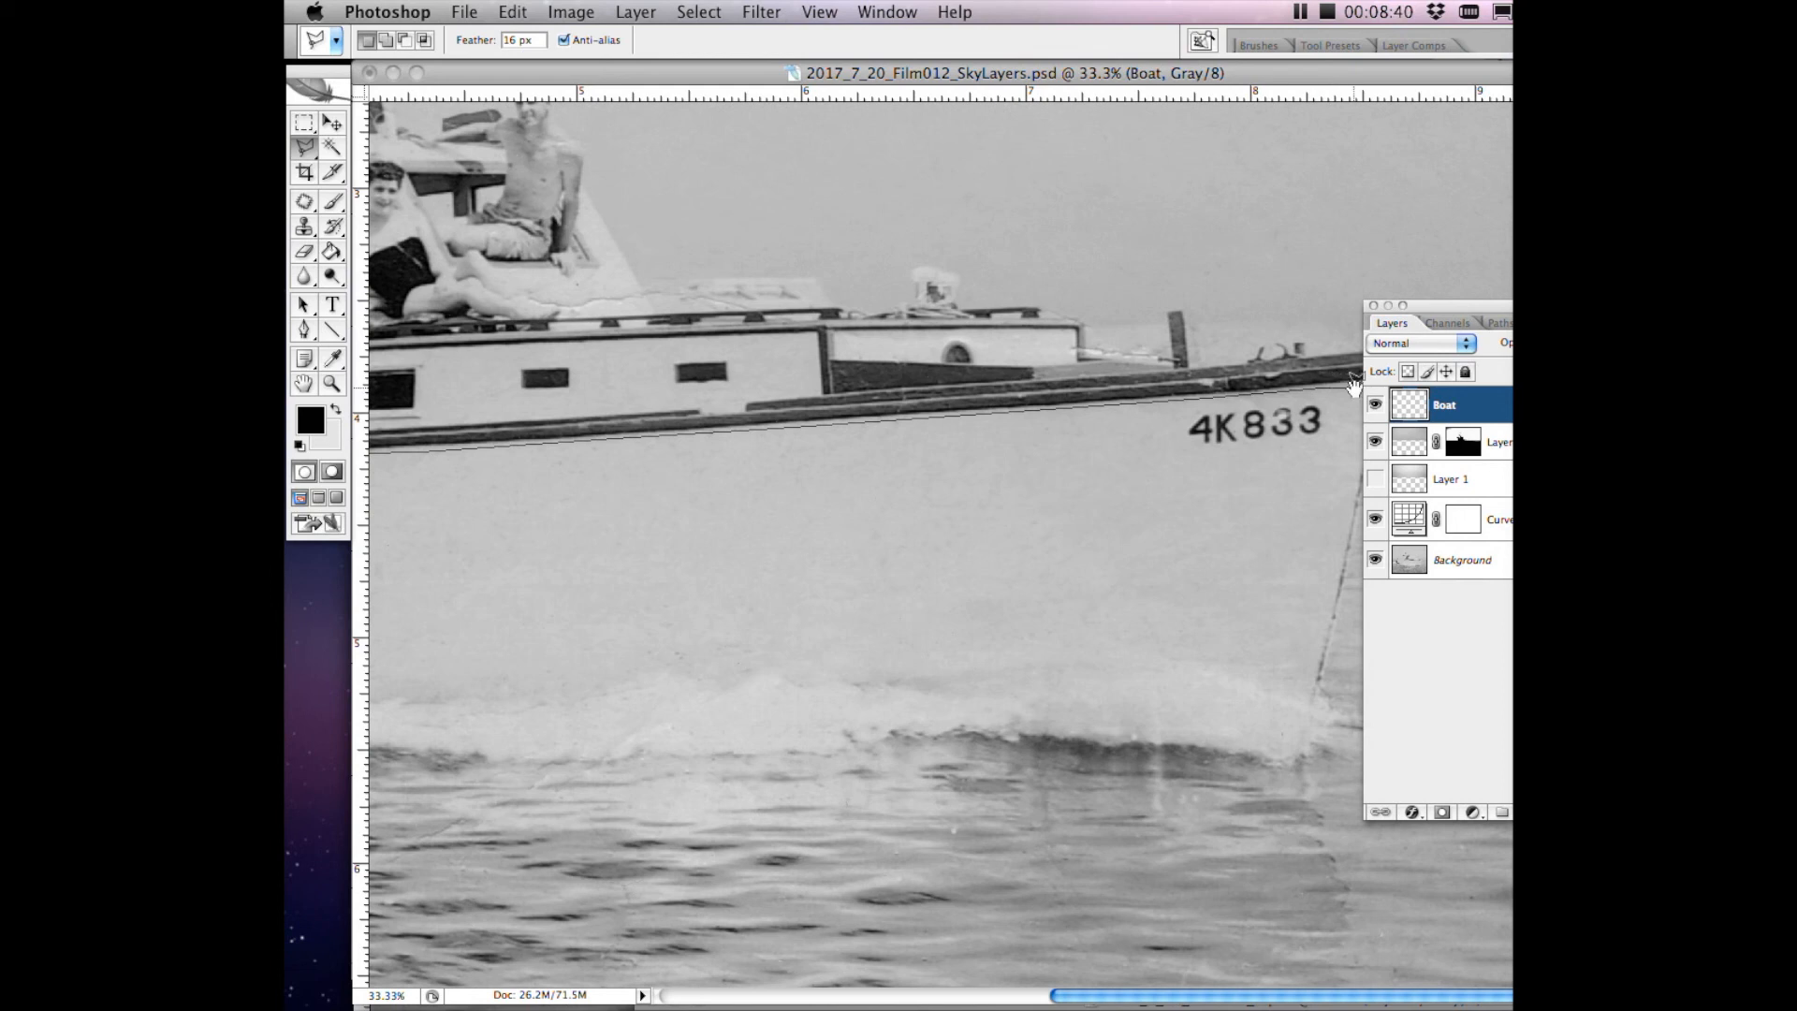
scroll(1351, 388, right, 1)
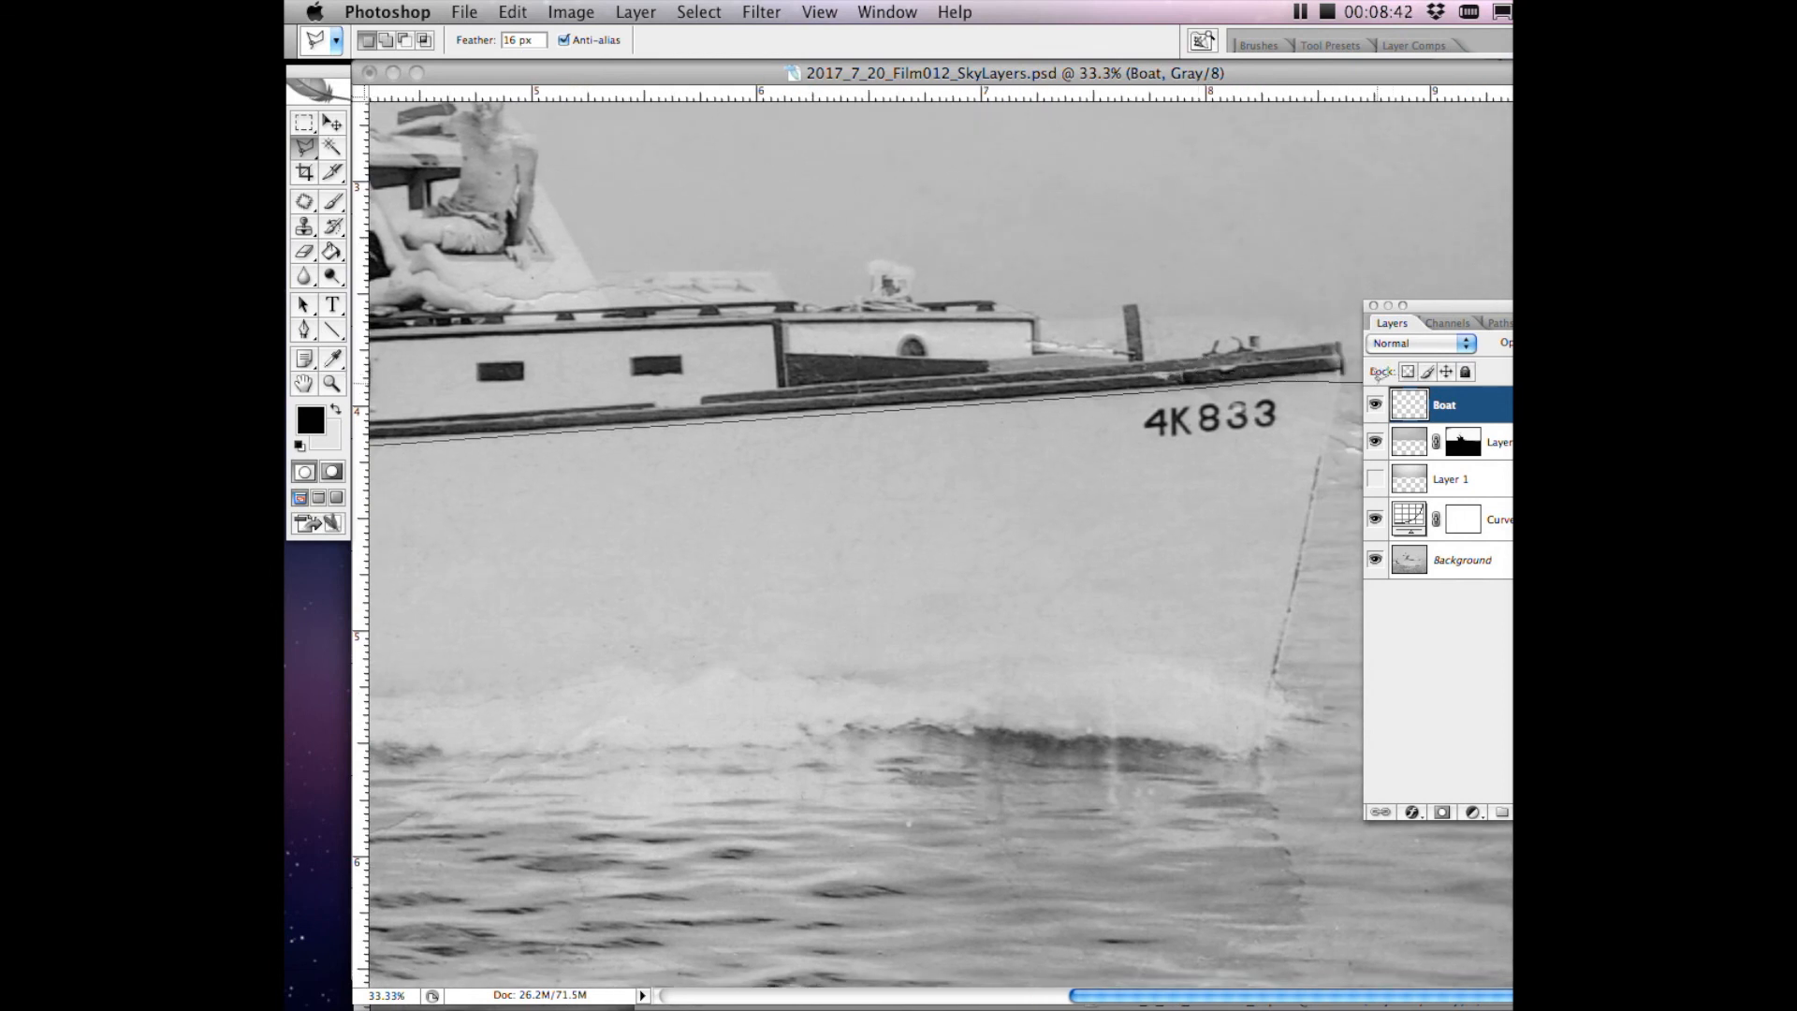
Continue the hull selection down the bow and back above the waterline, closing it at the stern.
click(1334, 372)
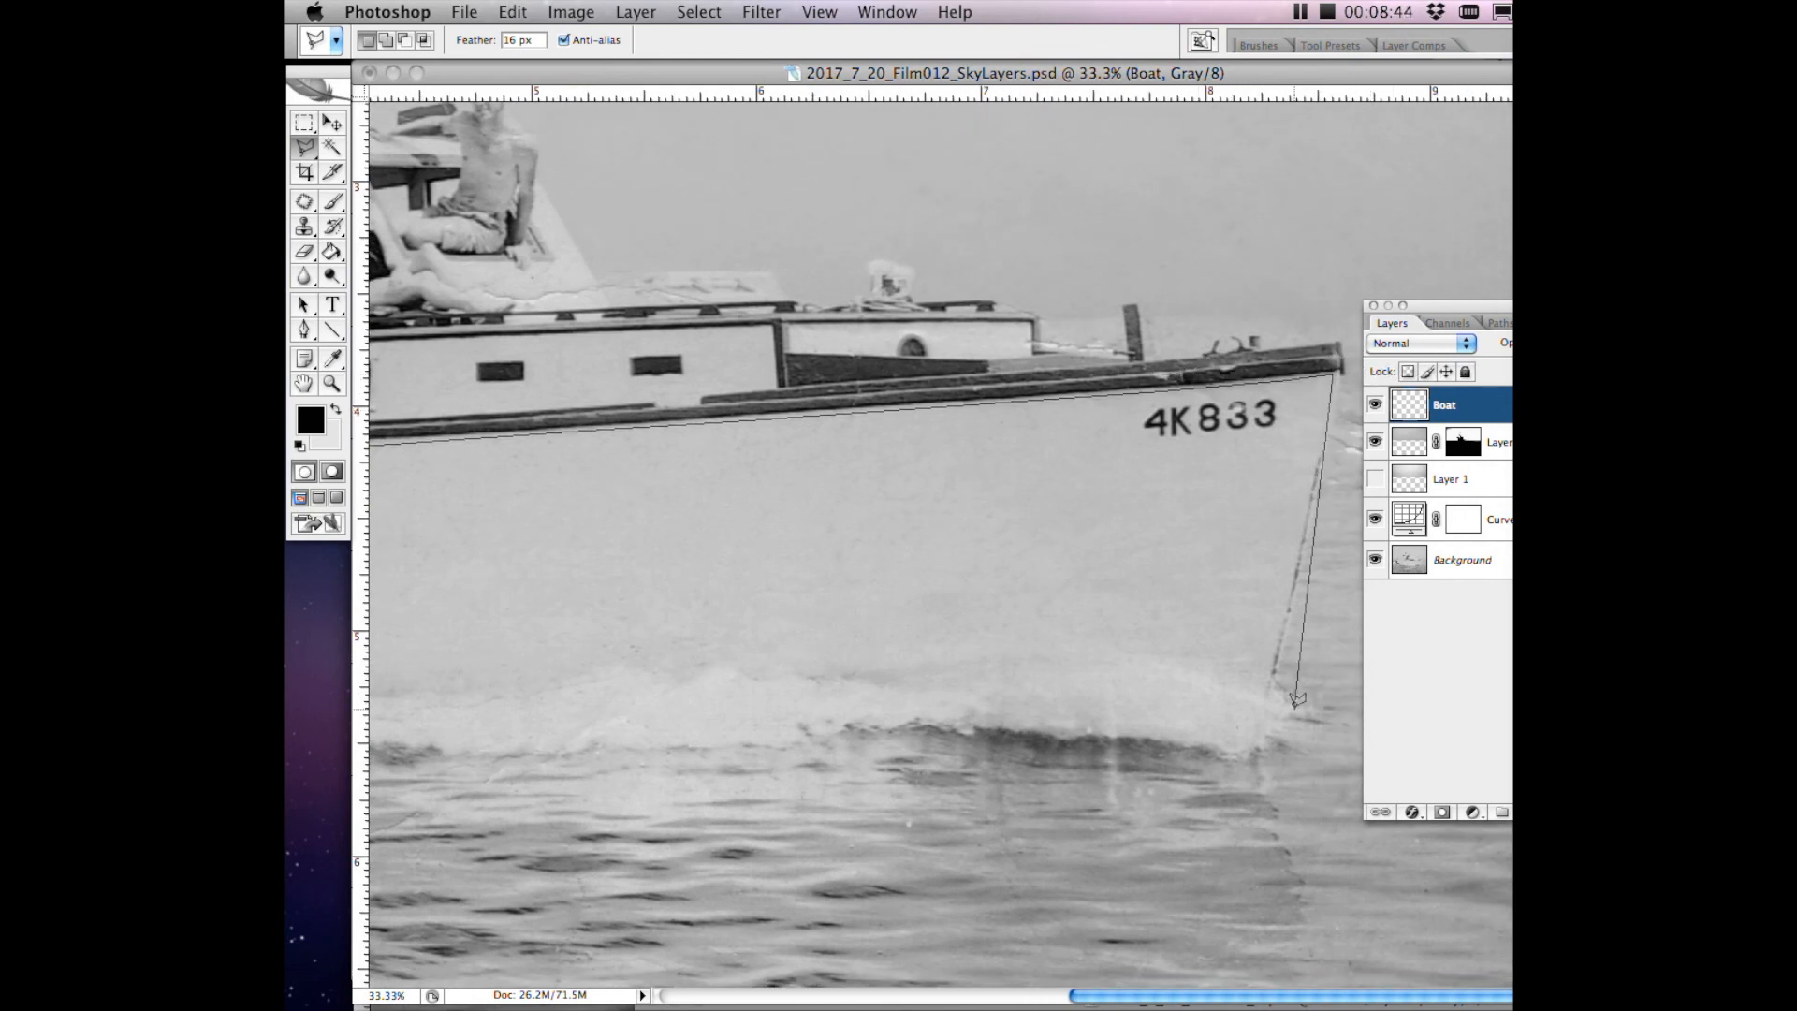
click(1263, 691)
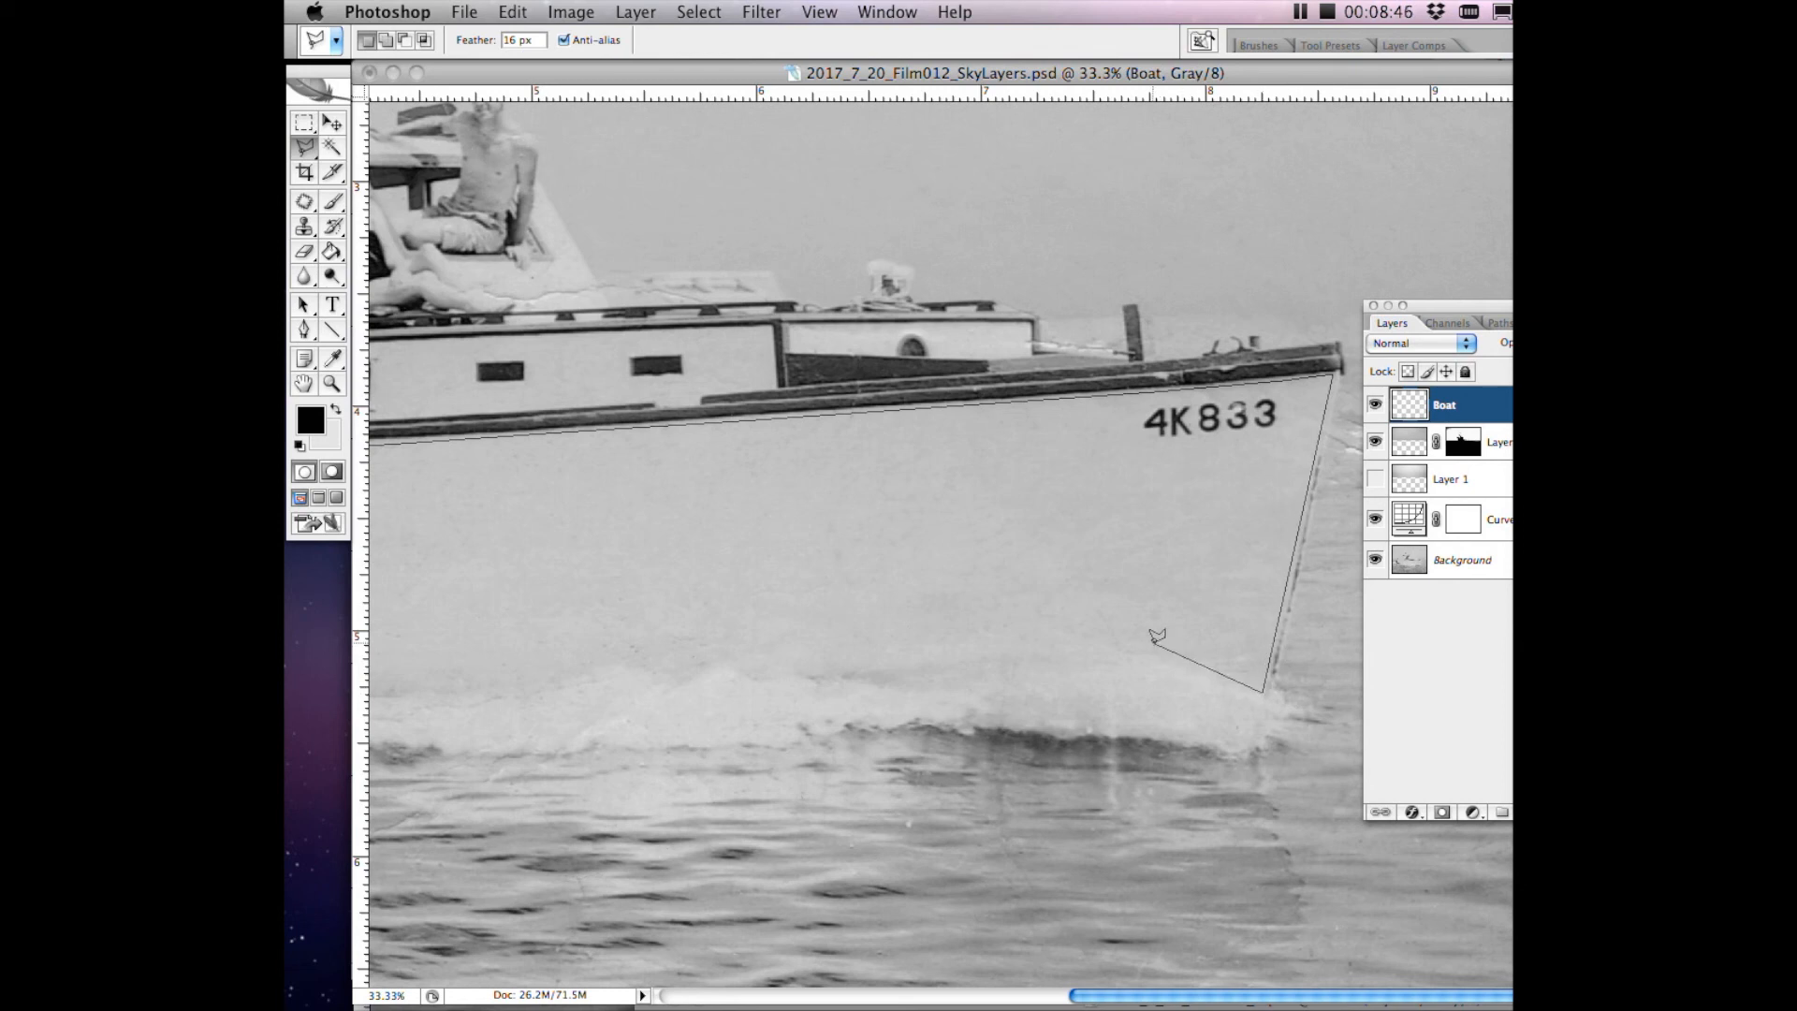
click(1146, 637)
click(967, 648)
click(809, 646)
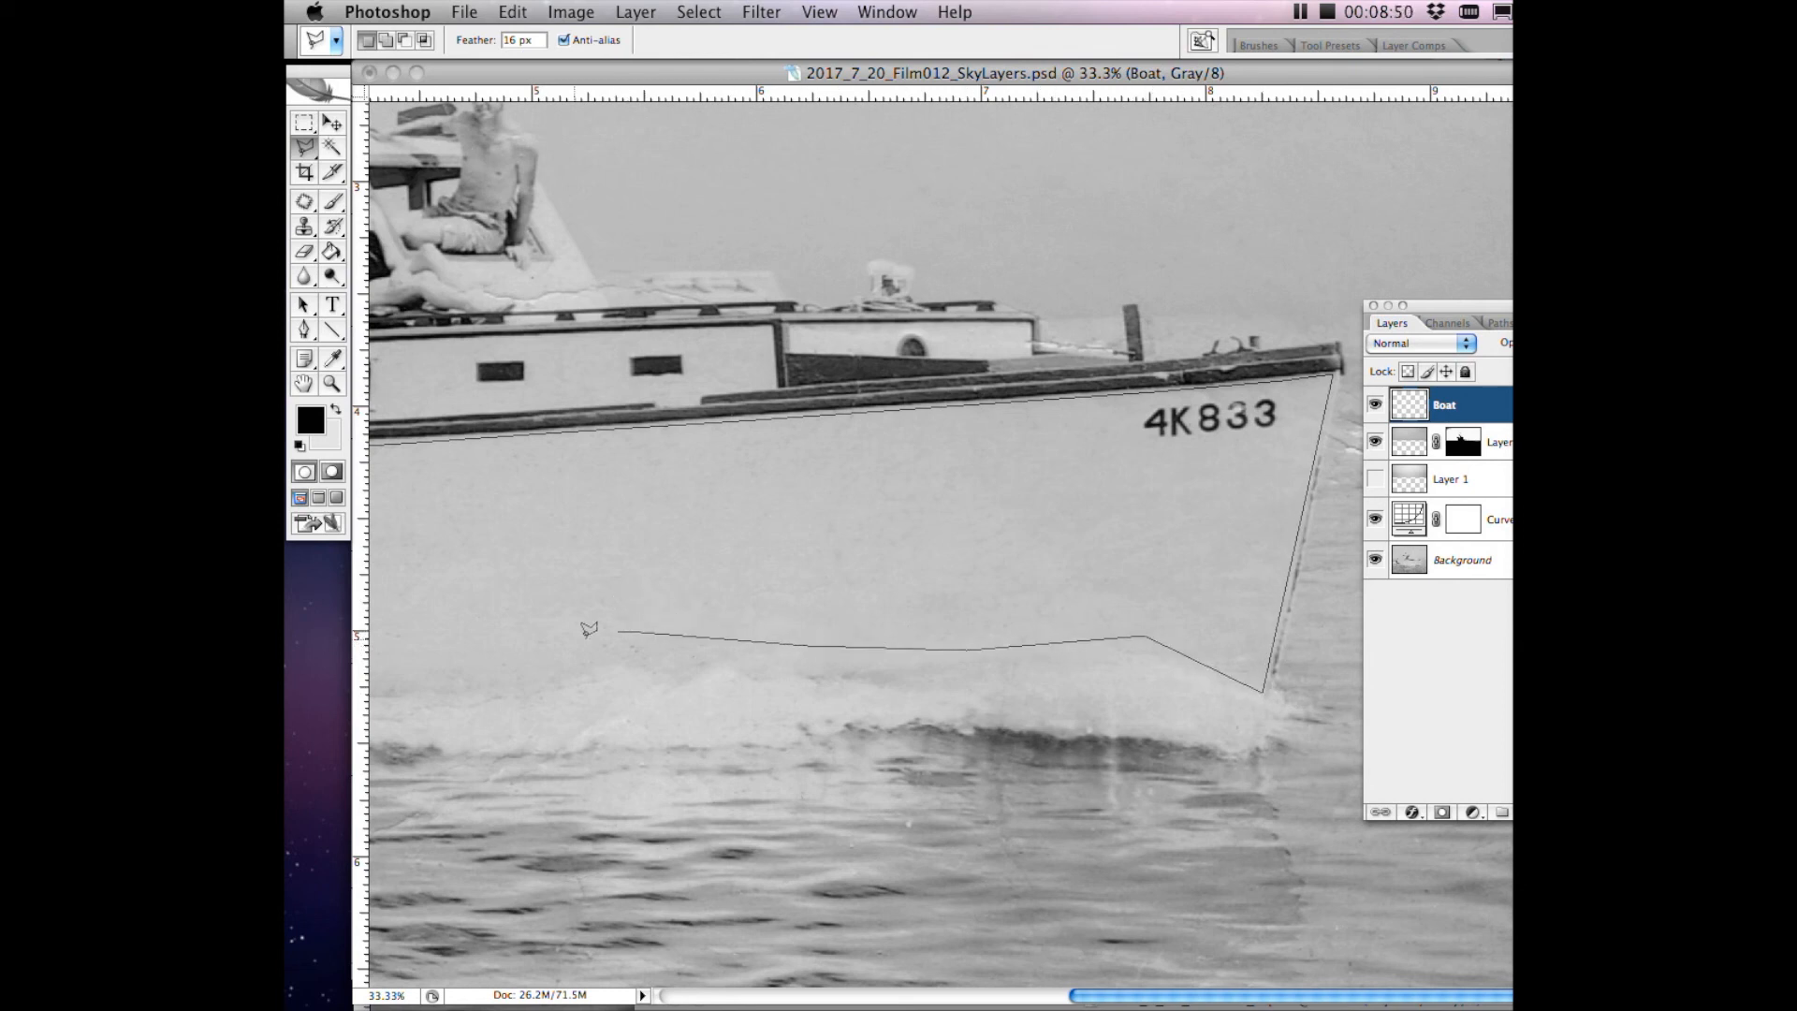
mouse_move(509, 663)
mouse_down()
mouse_move(565, 640)
mouse_move(1329, 552)
mouse_up()
click(1318, 567)
click(1071, 567)
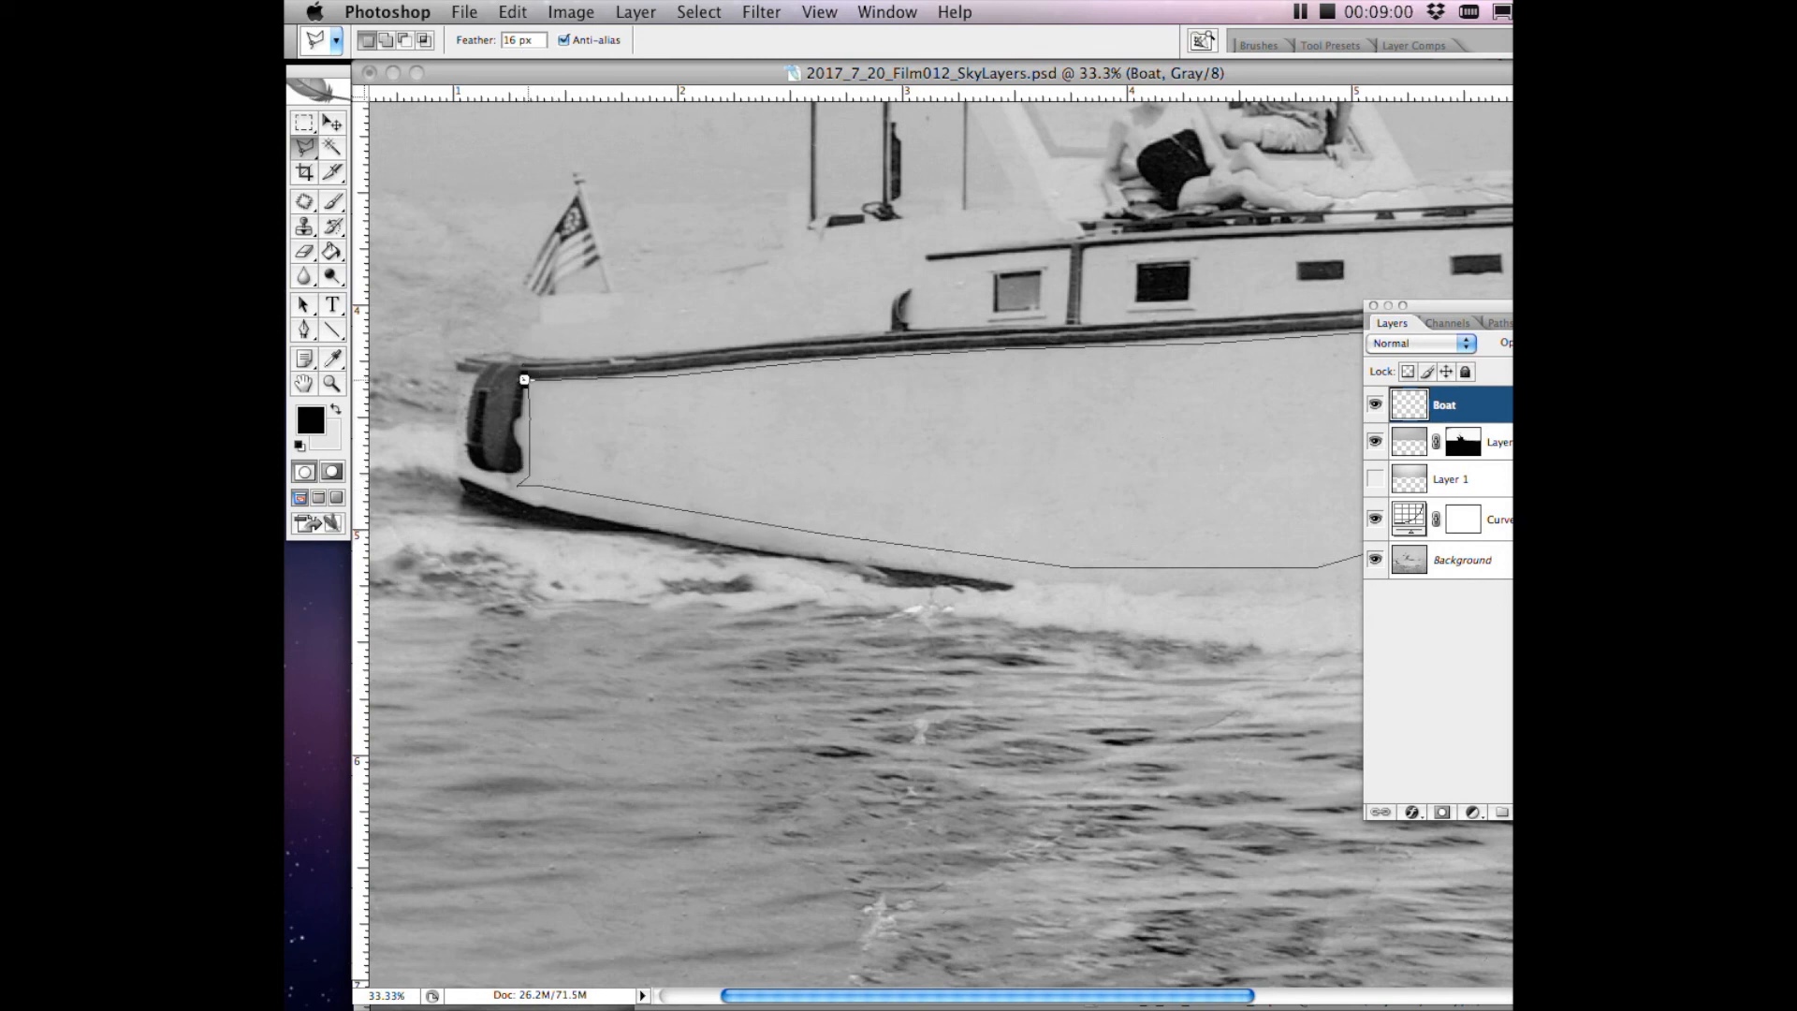
click(536, 384)
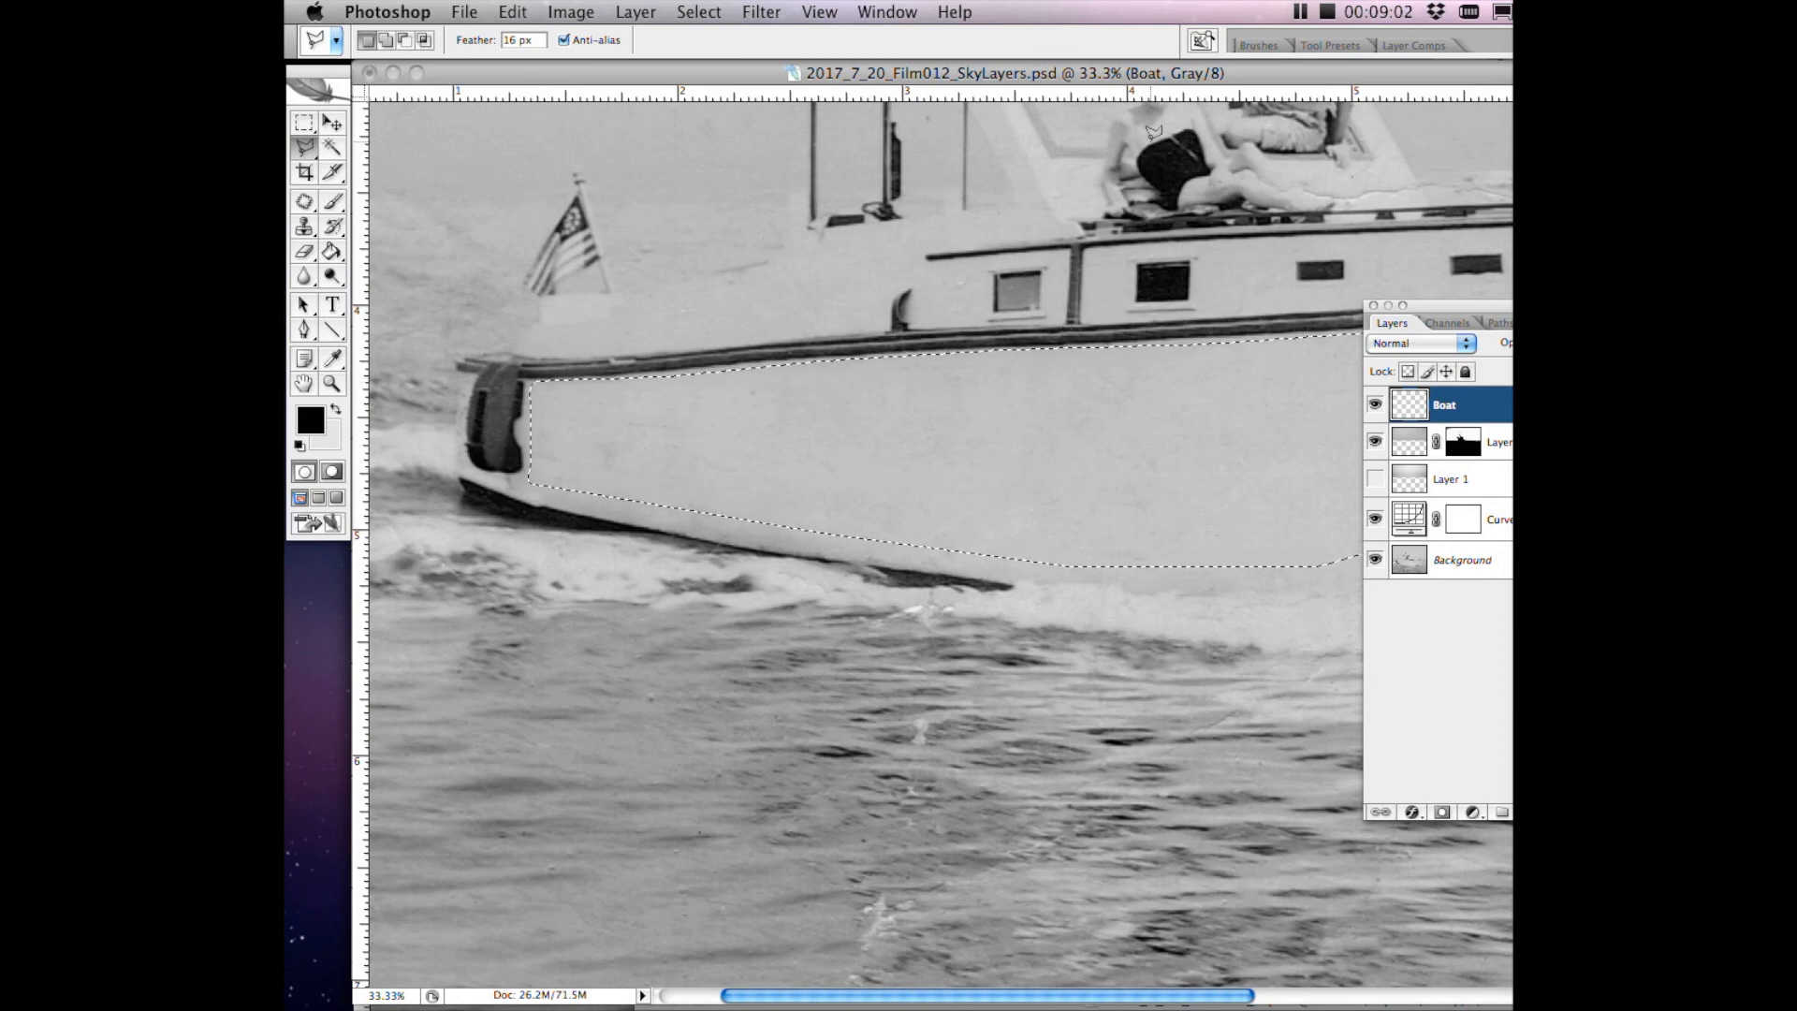
Copy the selected hull area from the Background layer and paste it into the Boat layer.
drag(1160, 75, 1012, 179)
click(331, 123)
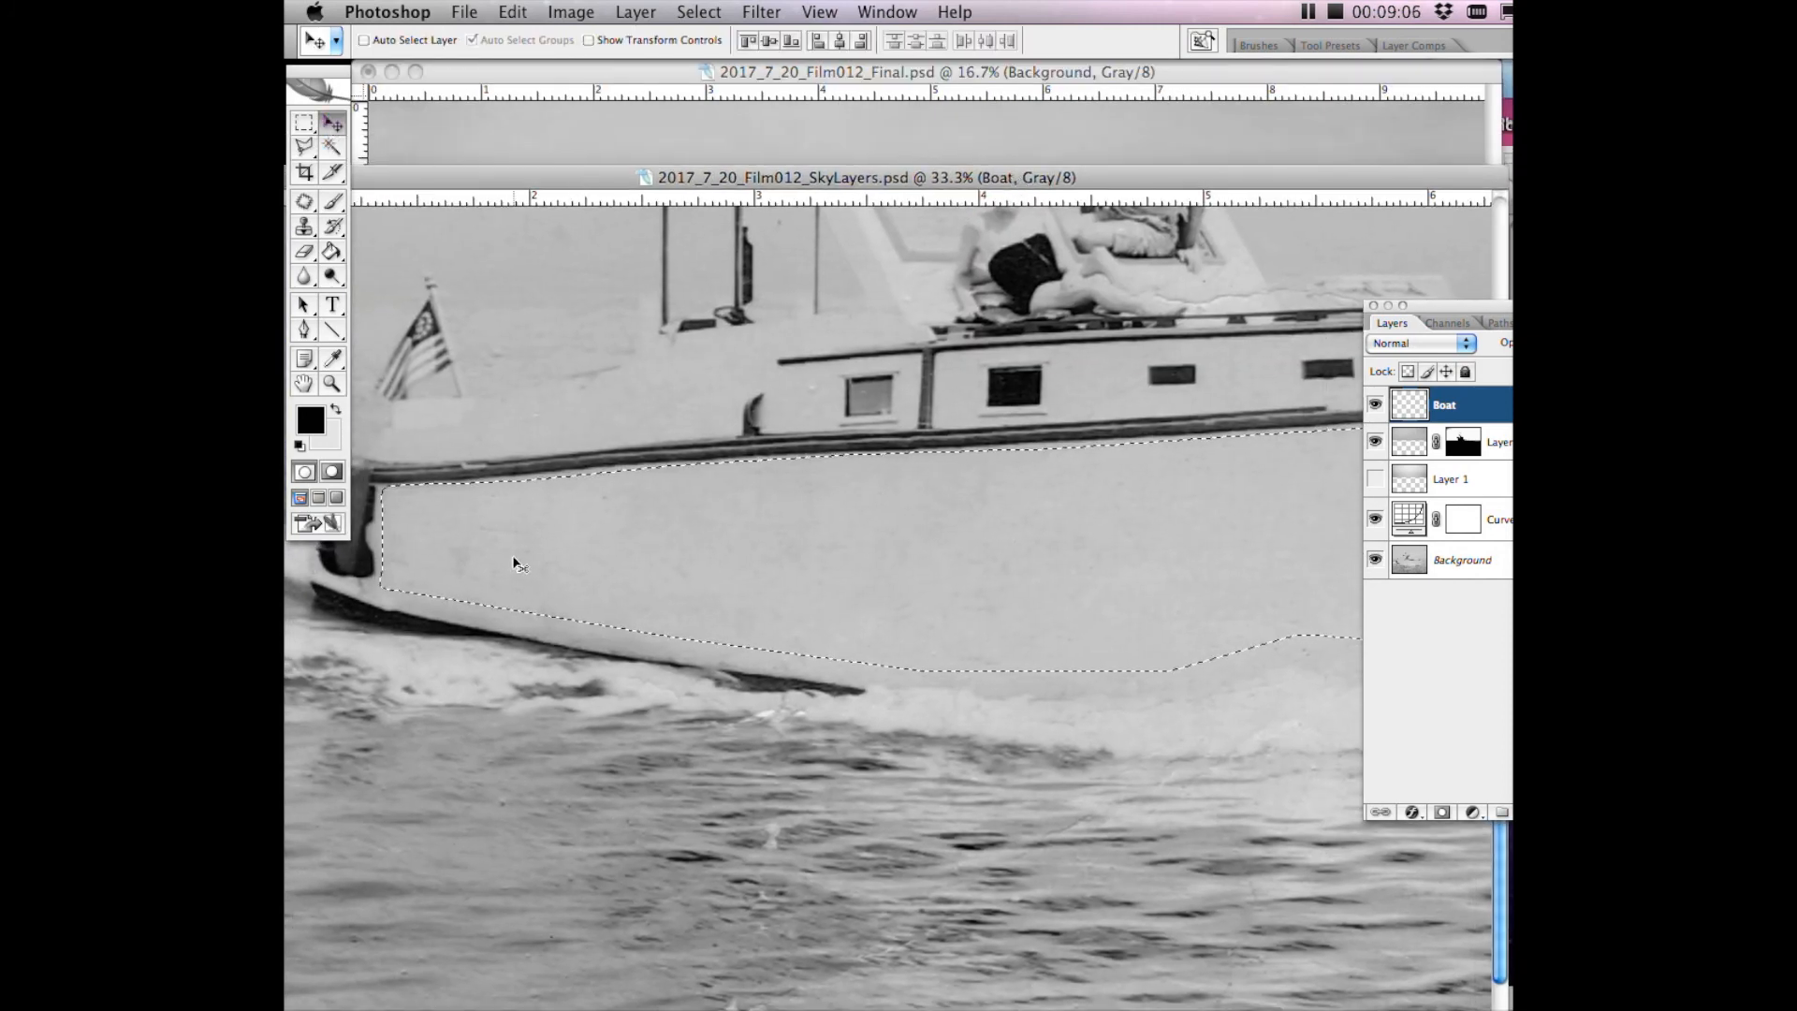
click(1430, 562)
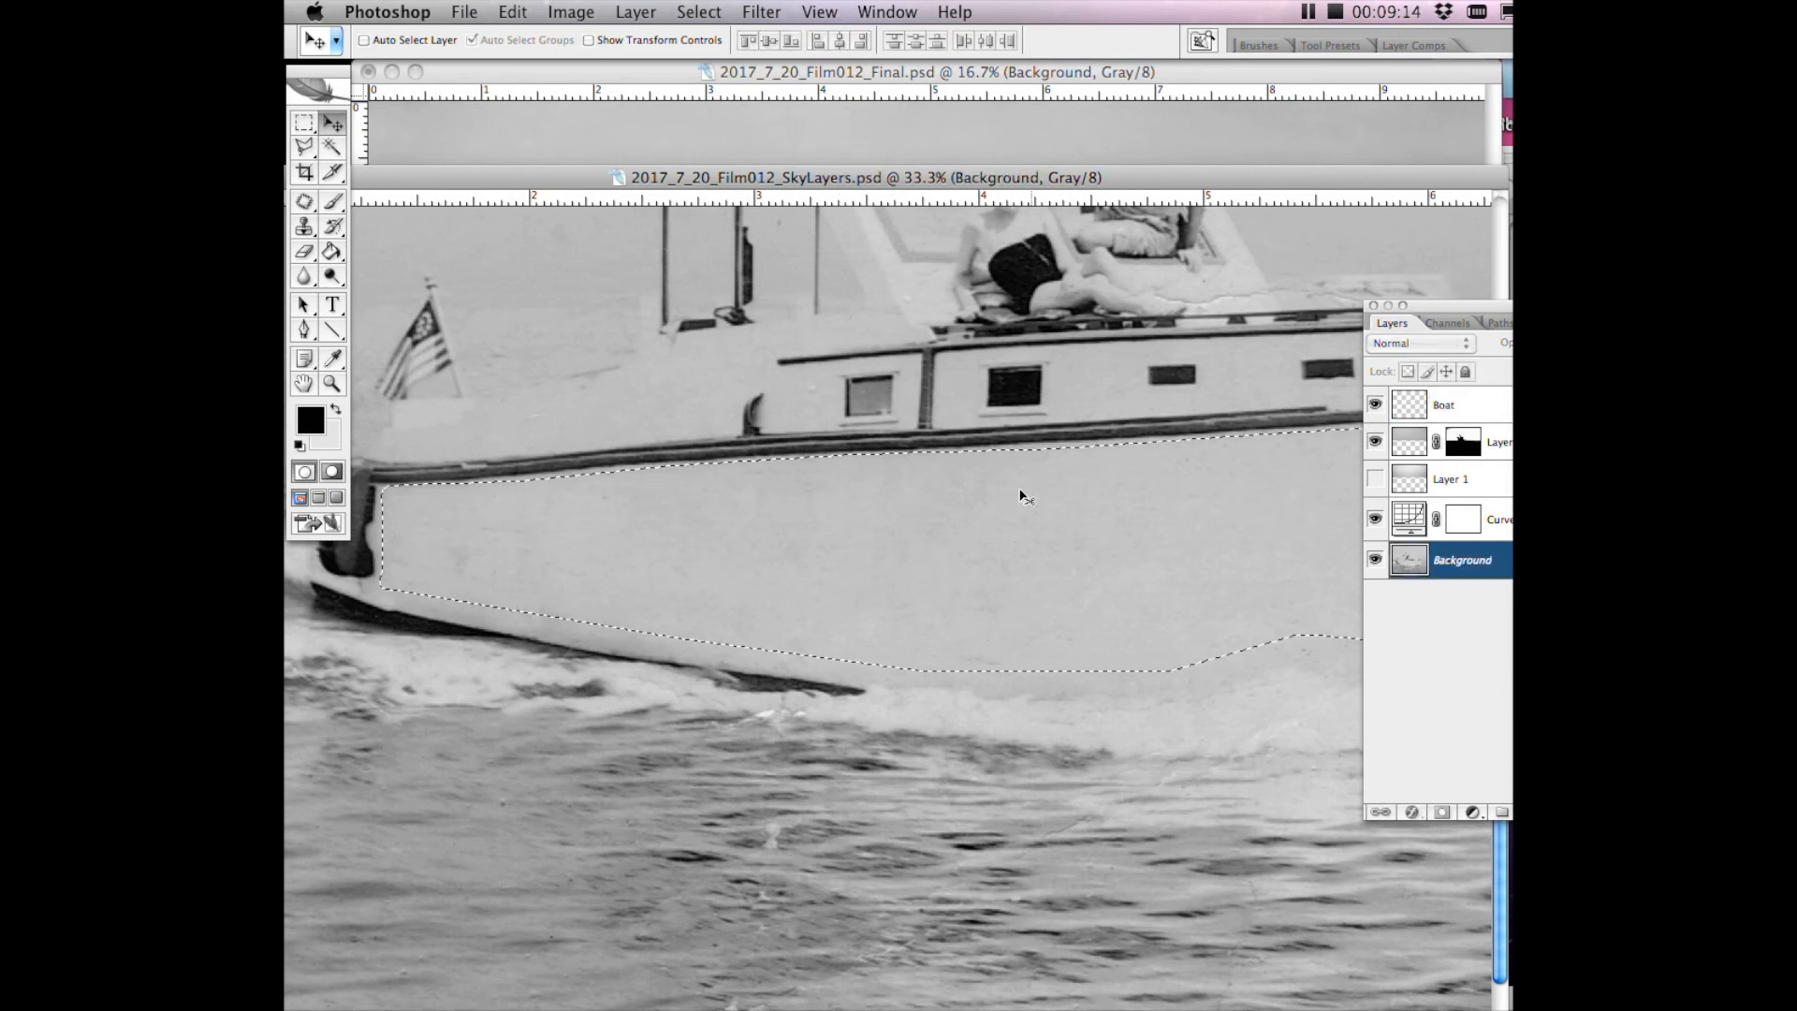
click(571, 12)
mouse_move(521, 8)
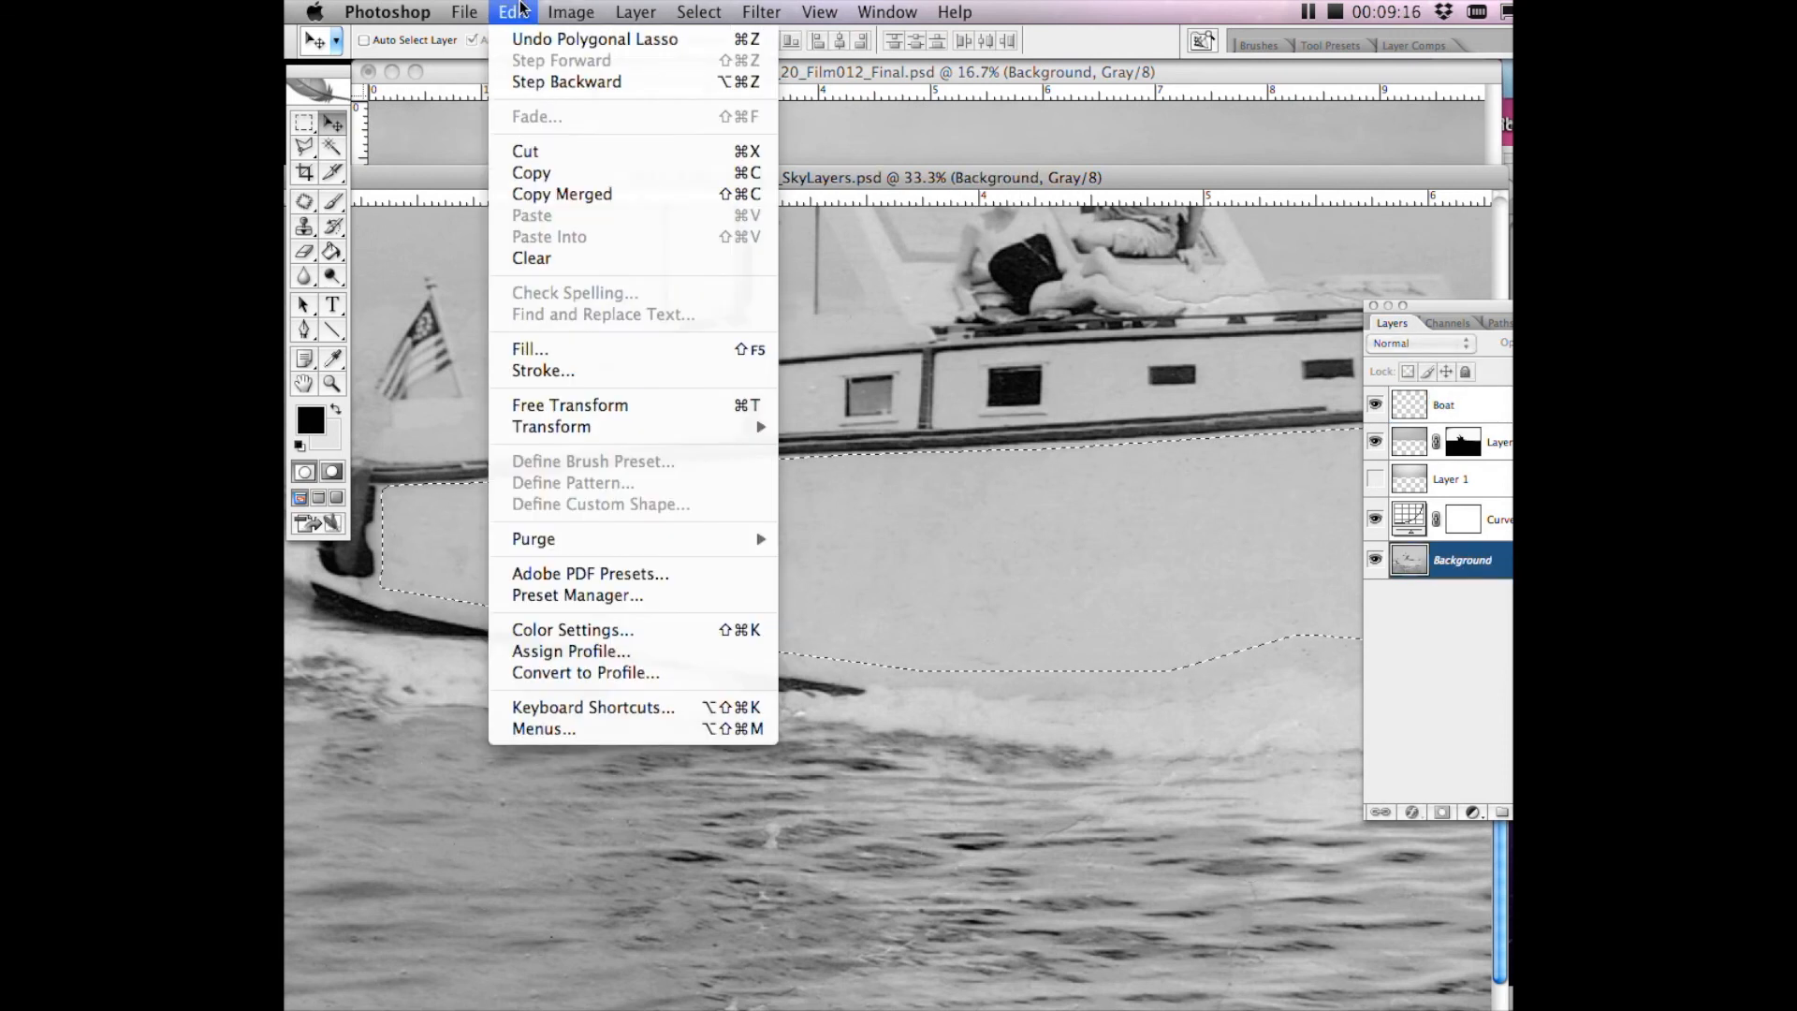
click(531, 172)
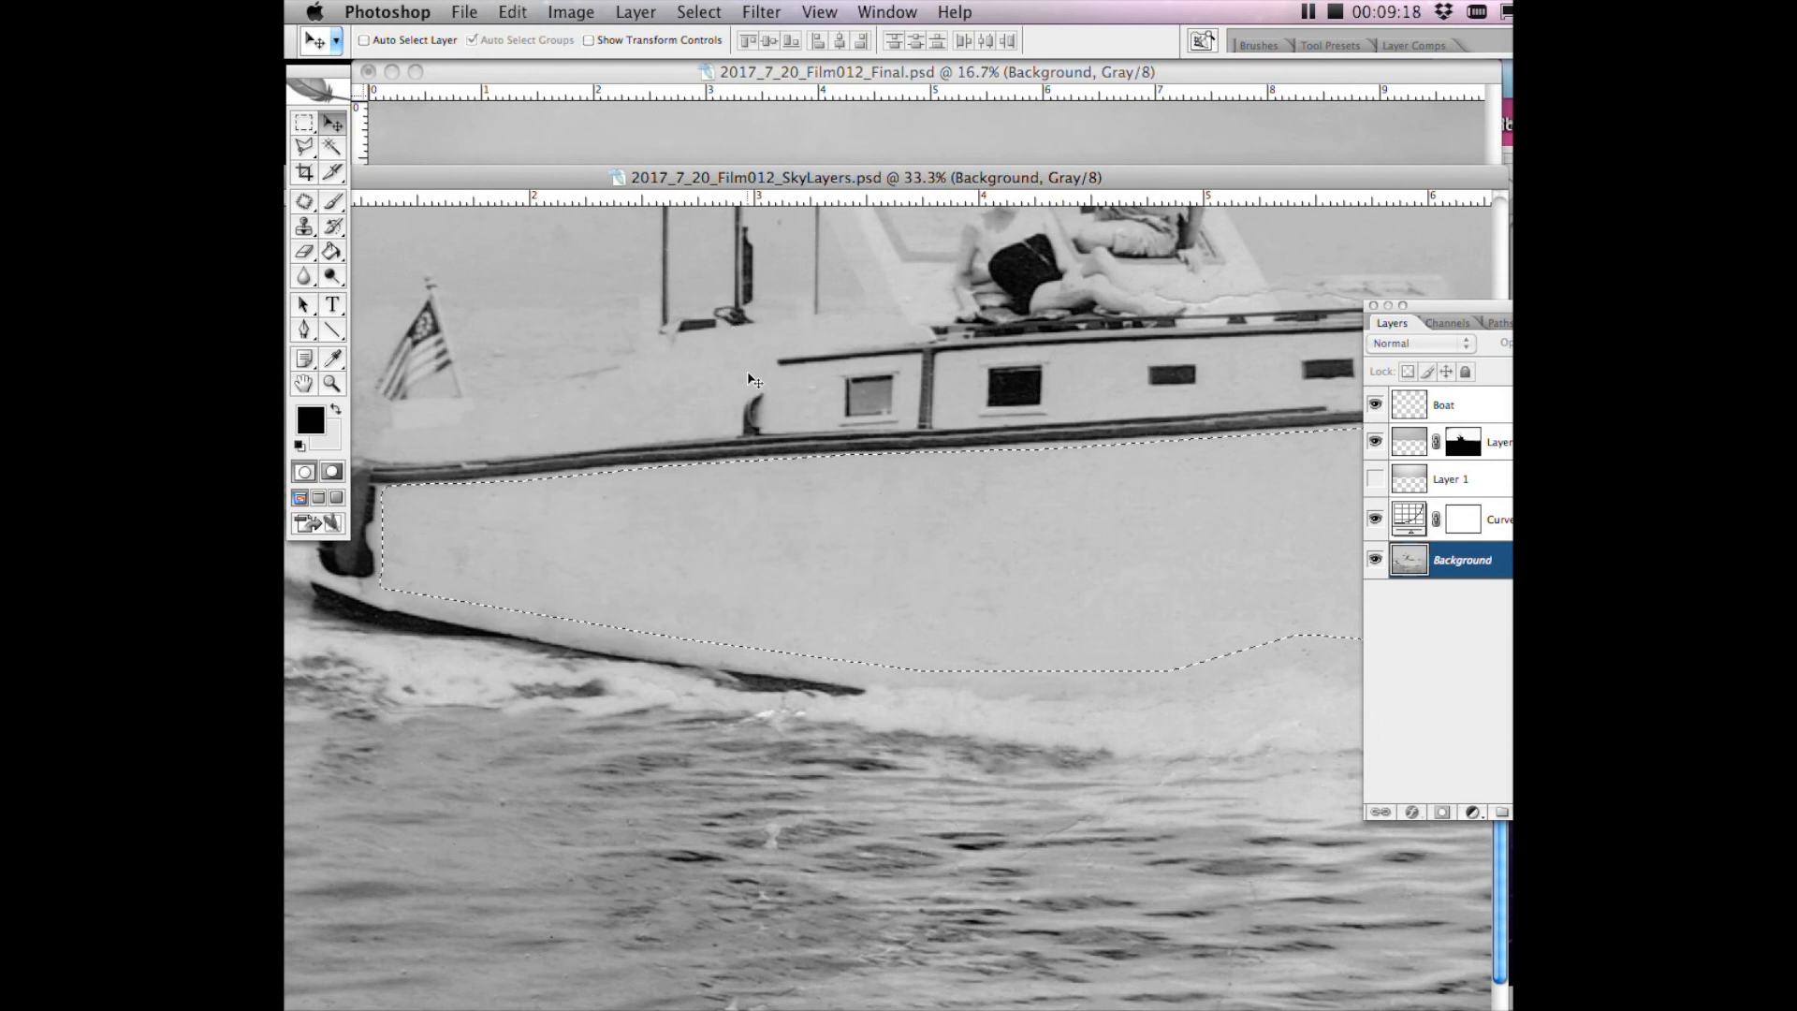
click(1442, 405)
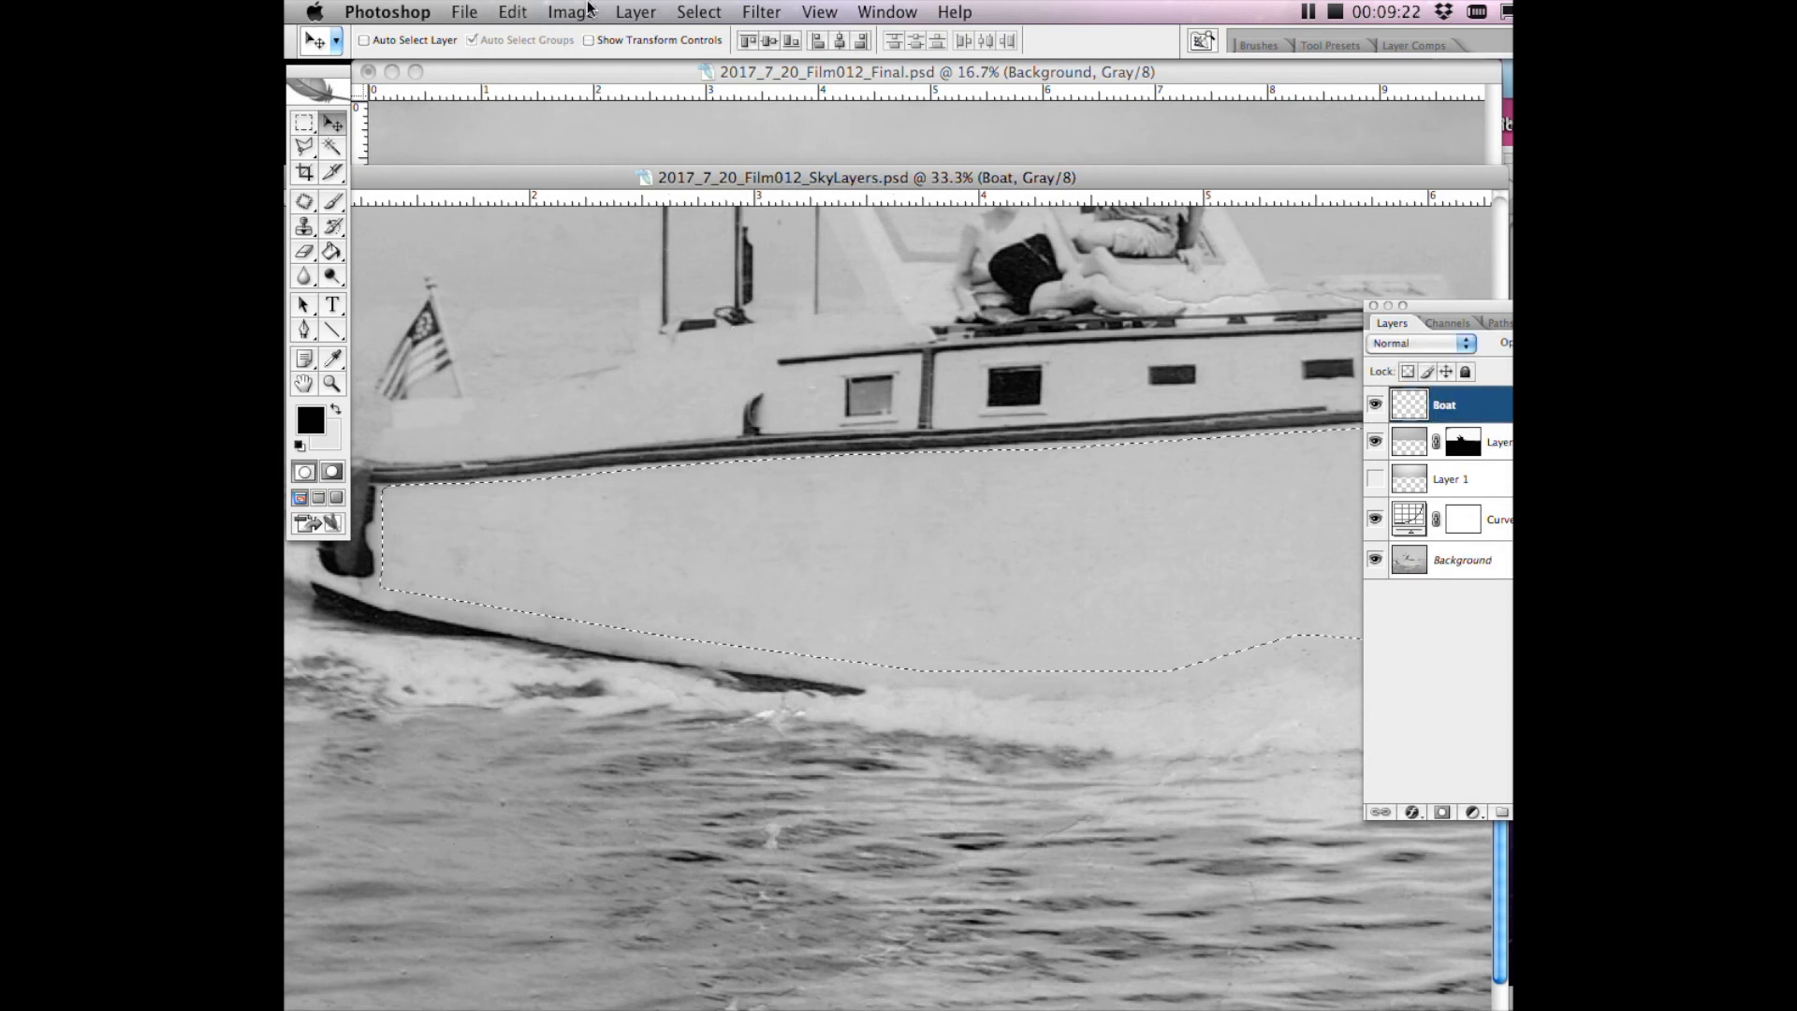
click(505, 9)
click(539, 214)
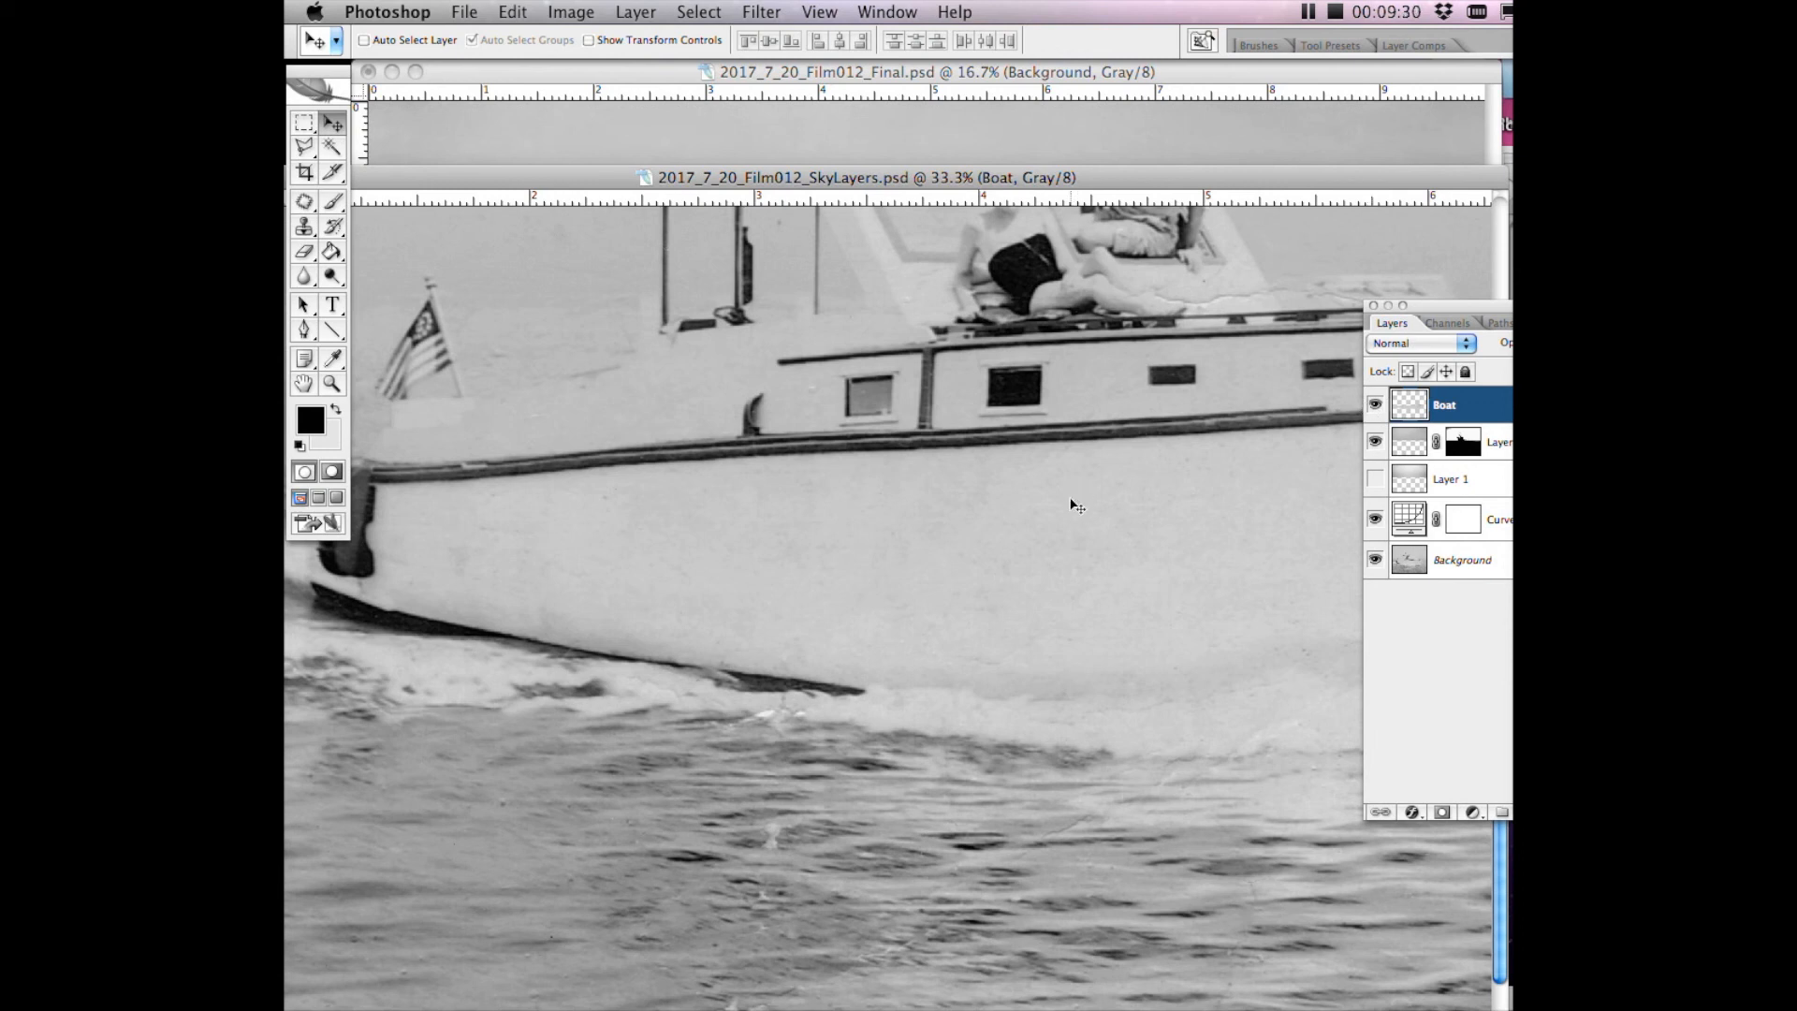
Set up a Gaussian Blur with a 6.6-pixel radius for the Boat layer and compare the hull with and without the preview.
click(763, 11)
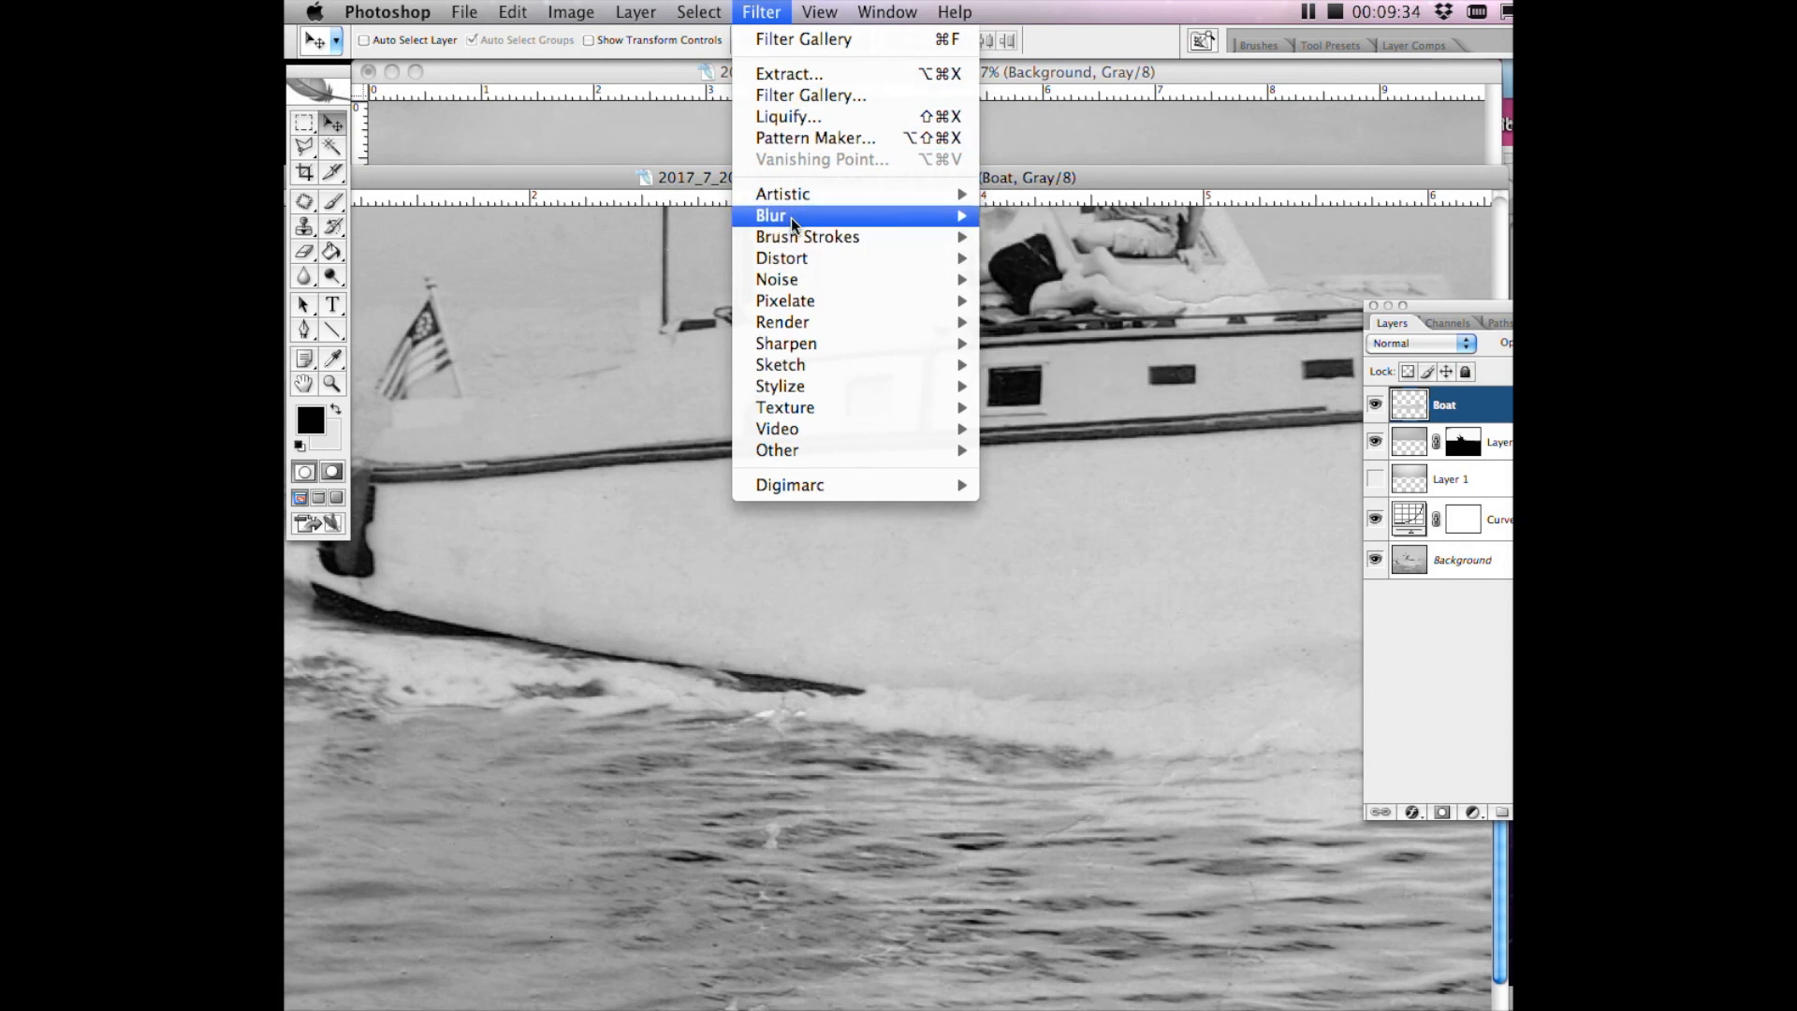
mouse_move(794, 223)
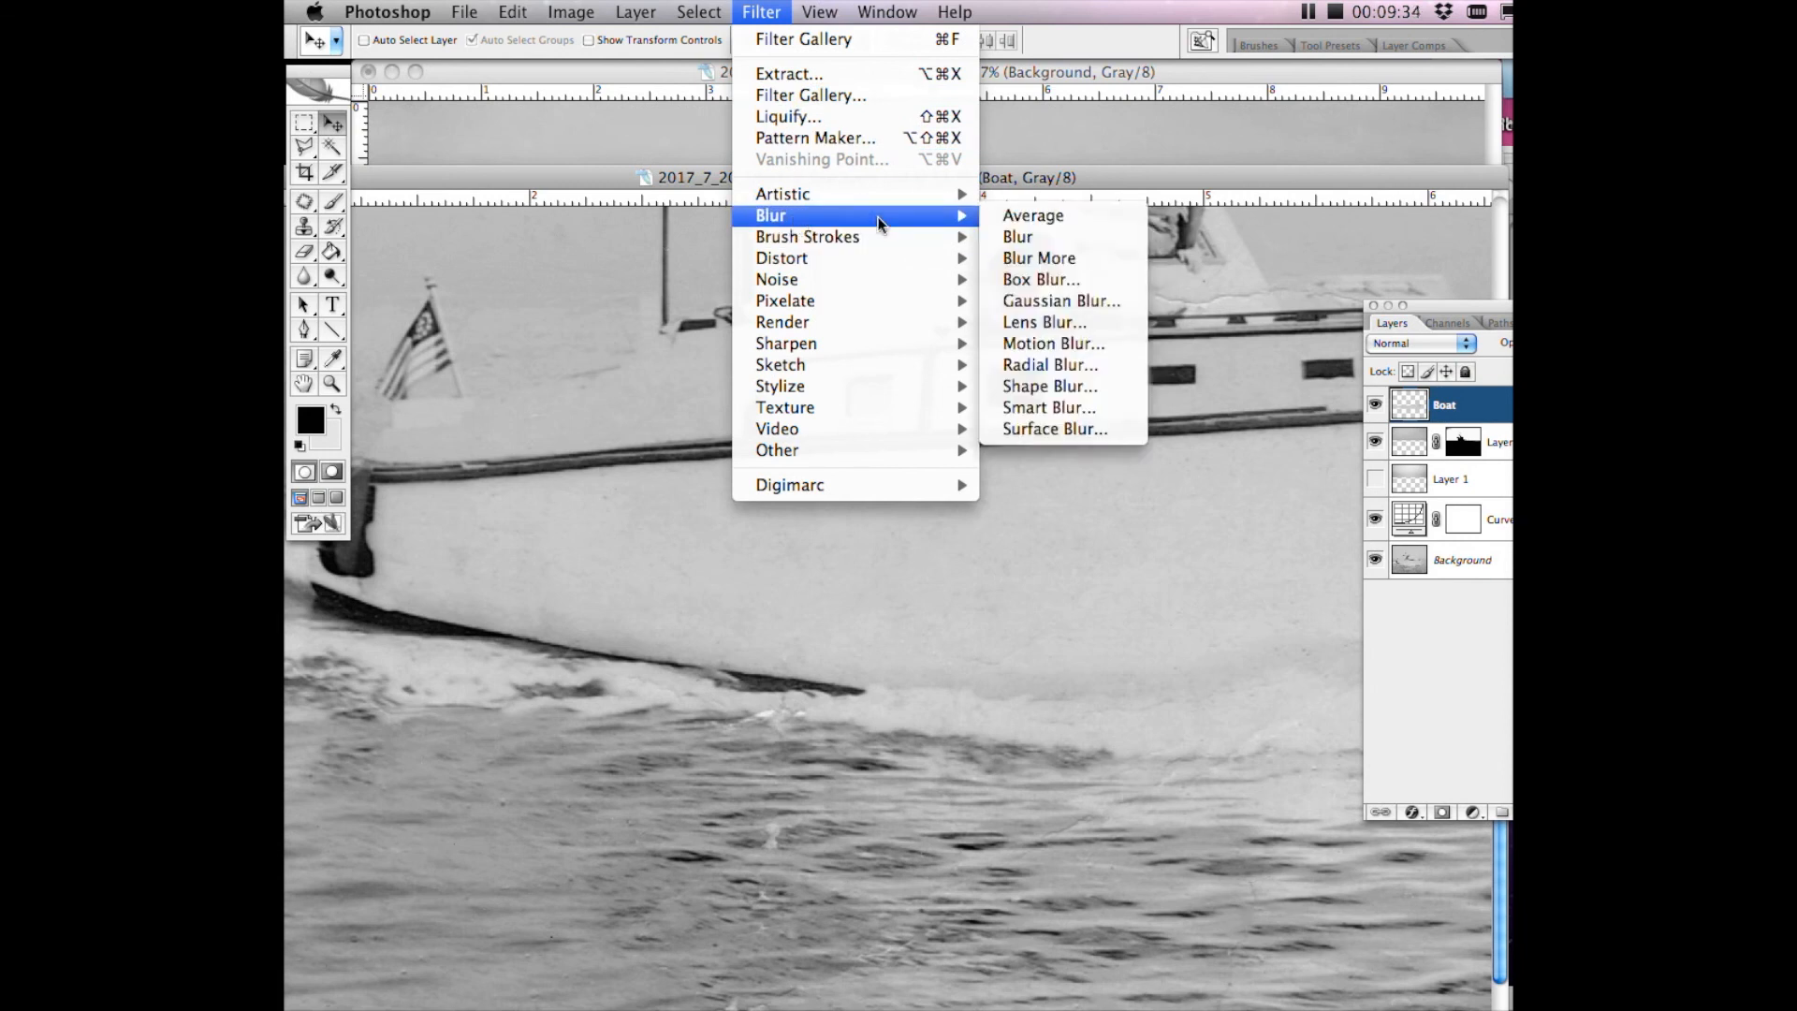
click(1041, 300)
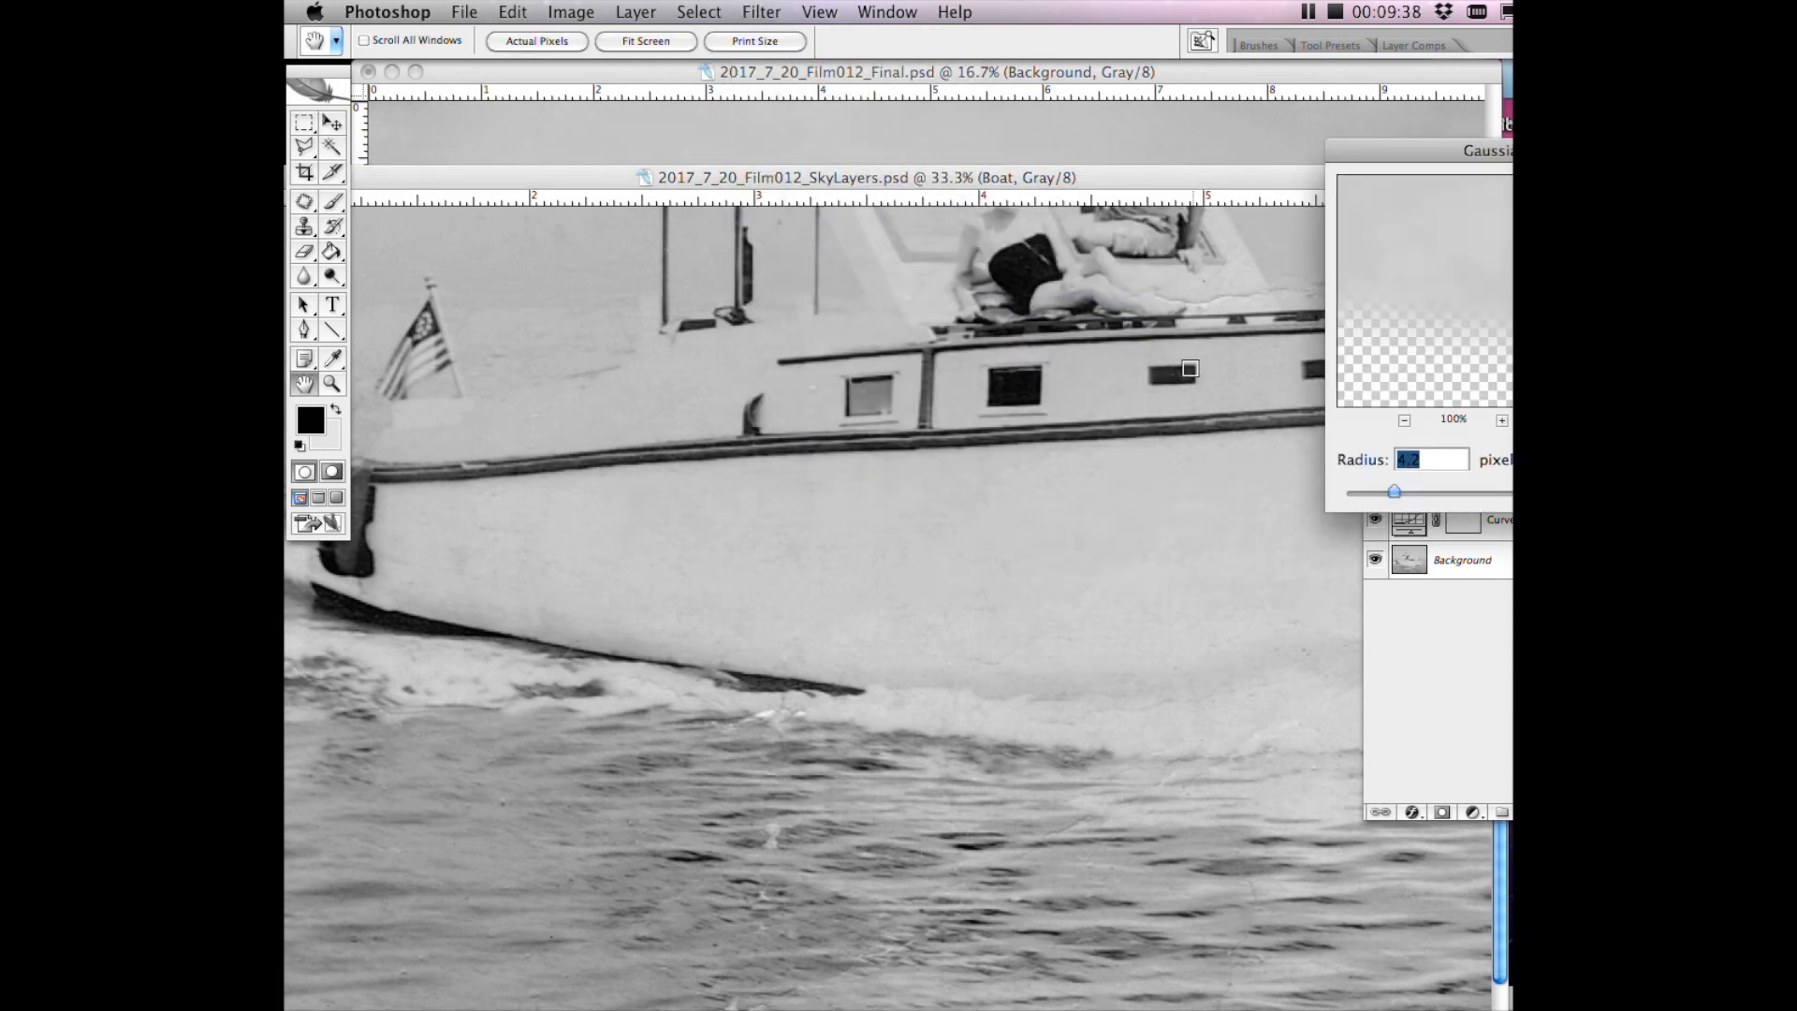
drag(1465, 153, 1126, 90)
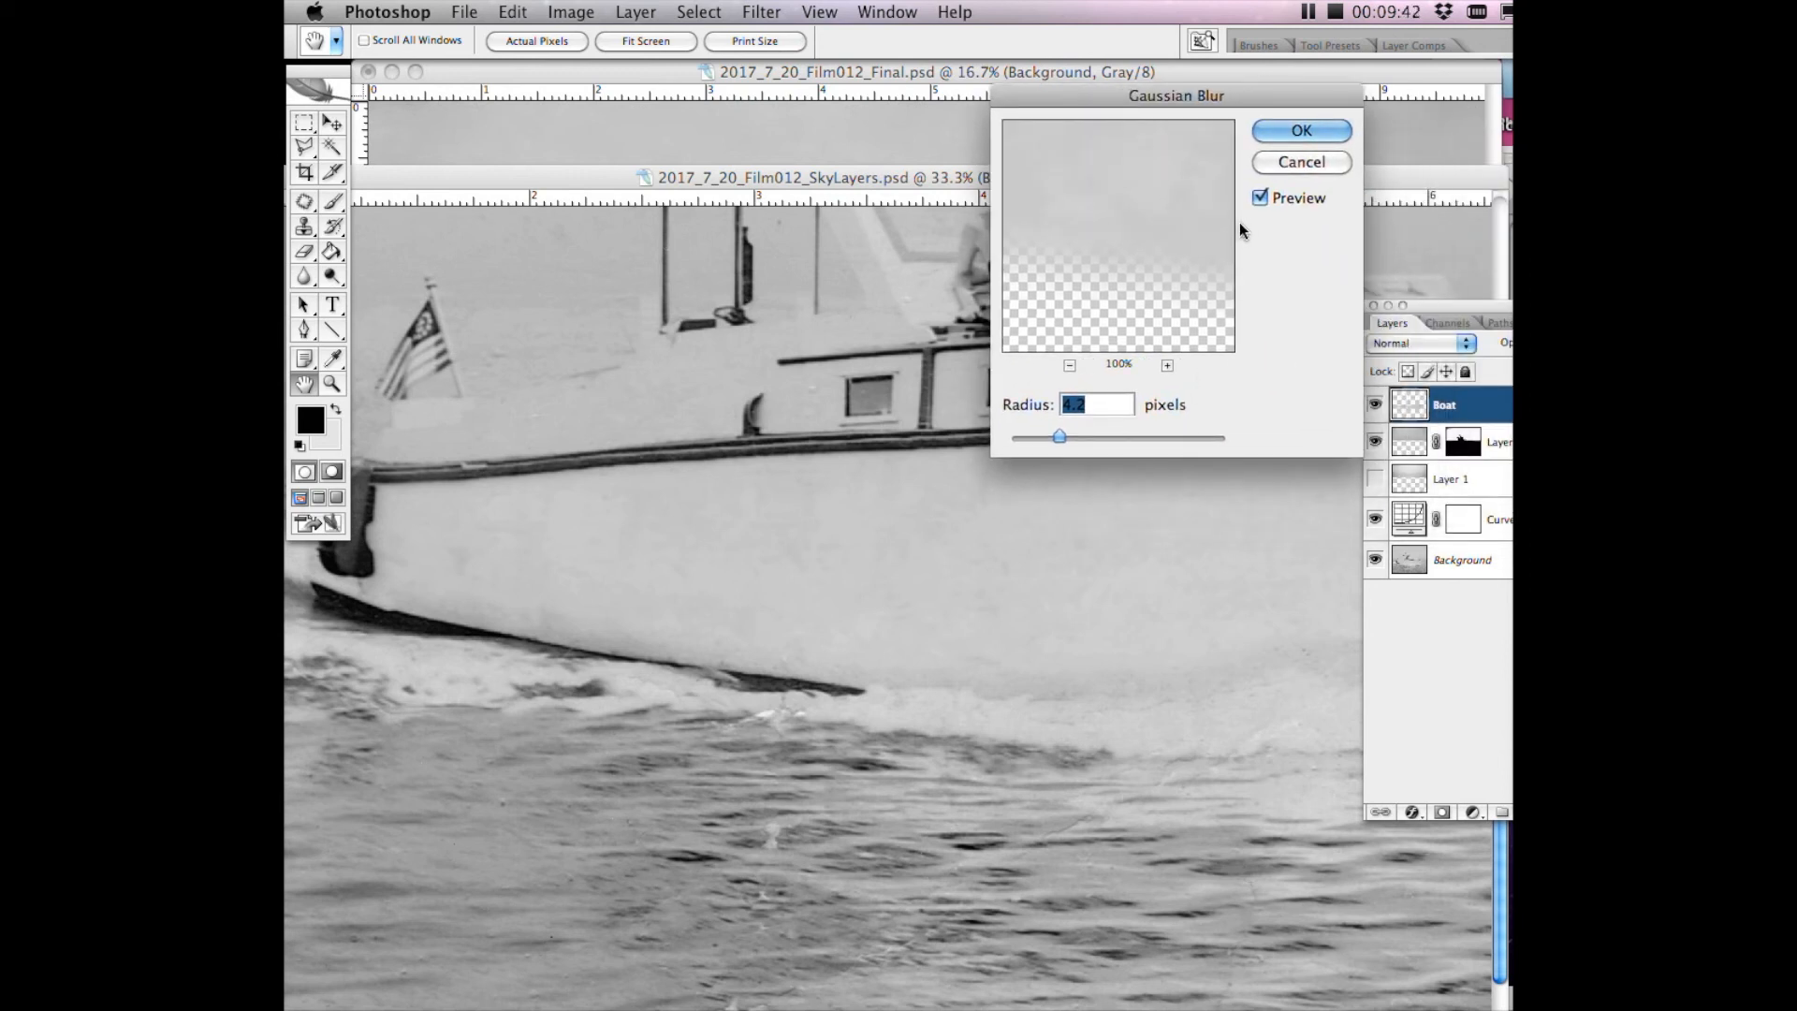
click(1261, 197)
key(super+equal)
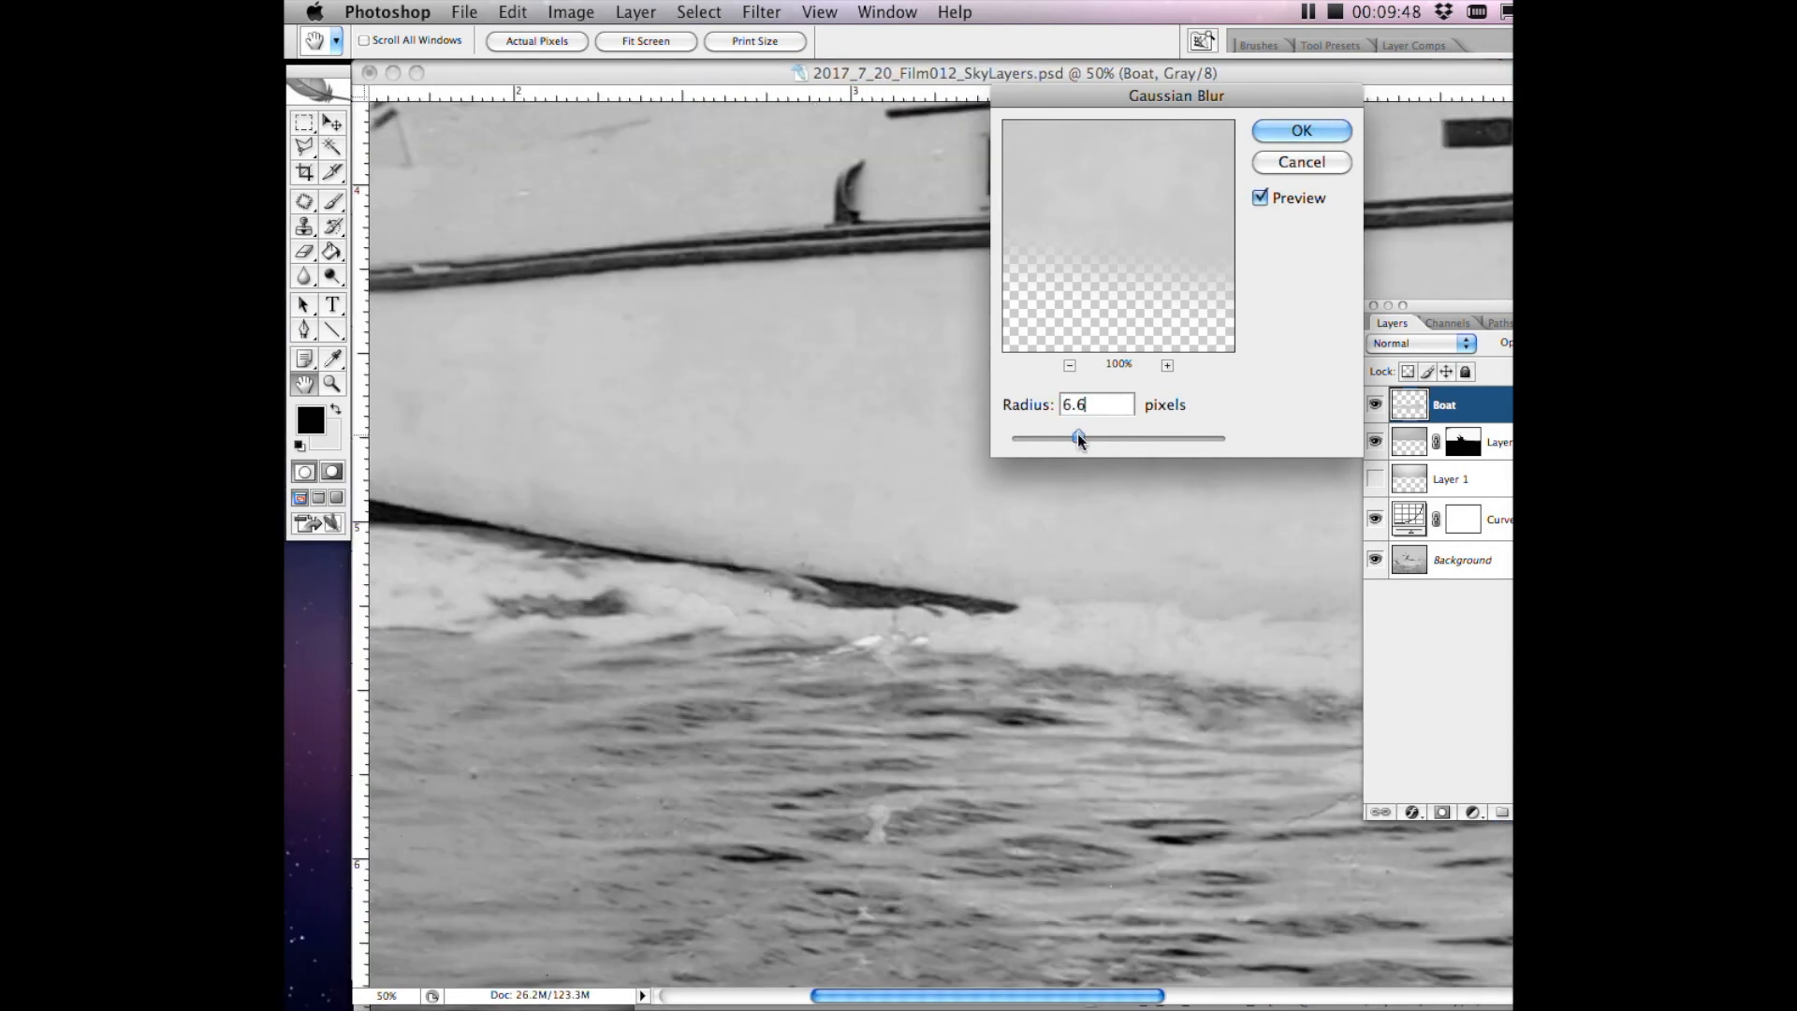
click(1260, 196)
click(1260, 197)
Raise the Gaussian Blur radius to 9.5 pixels, compare the preview on and off, and apply the blur to the Boat layer.
drag(1078, 440, 1095, 440)
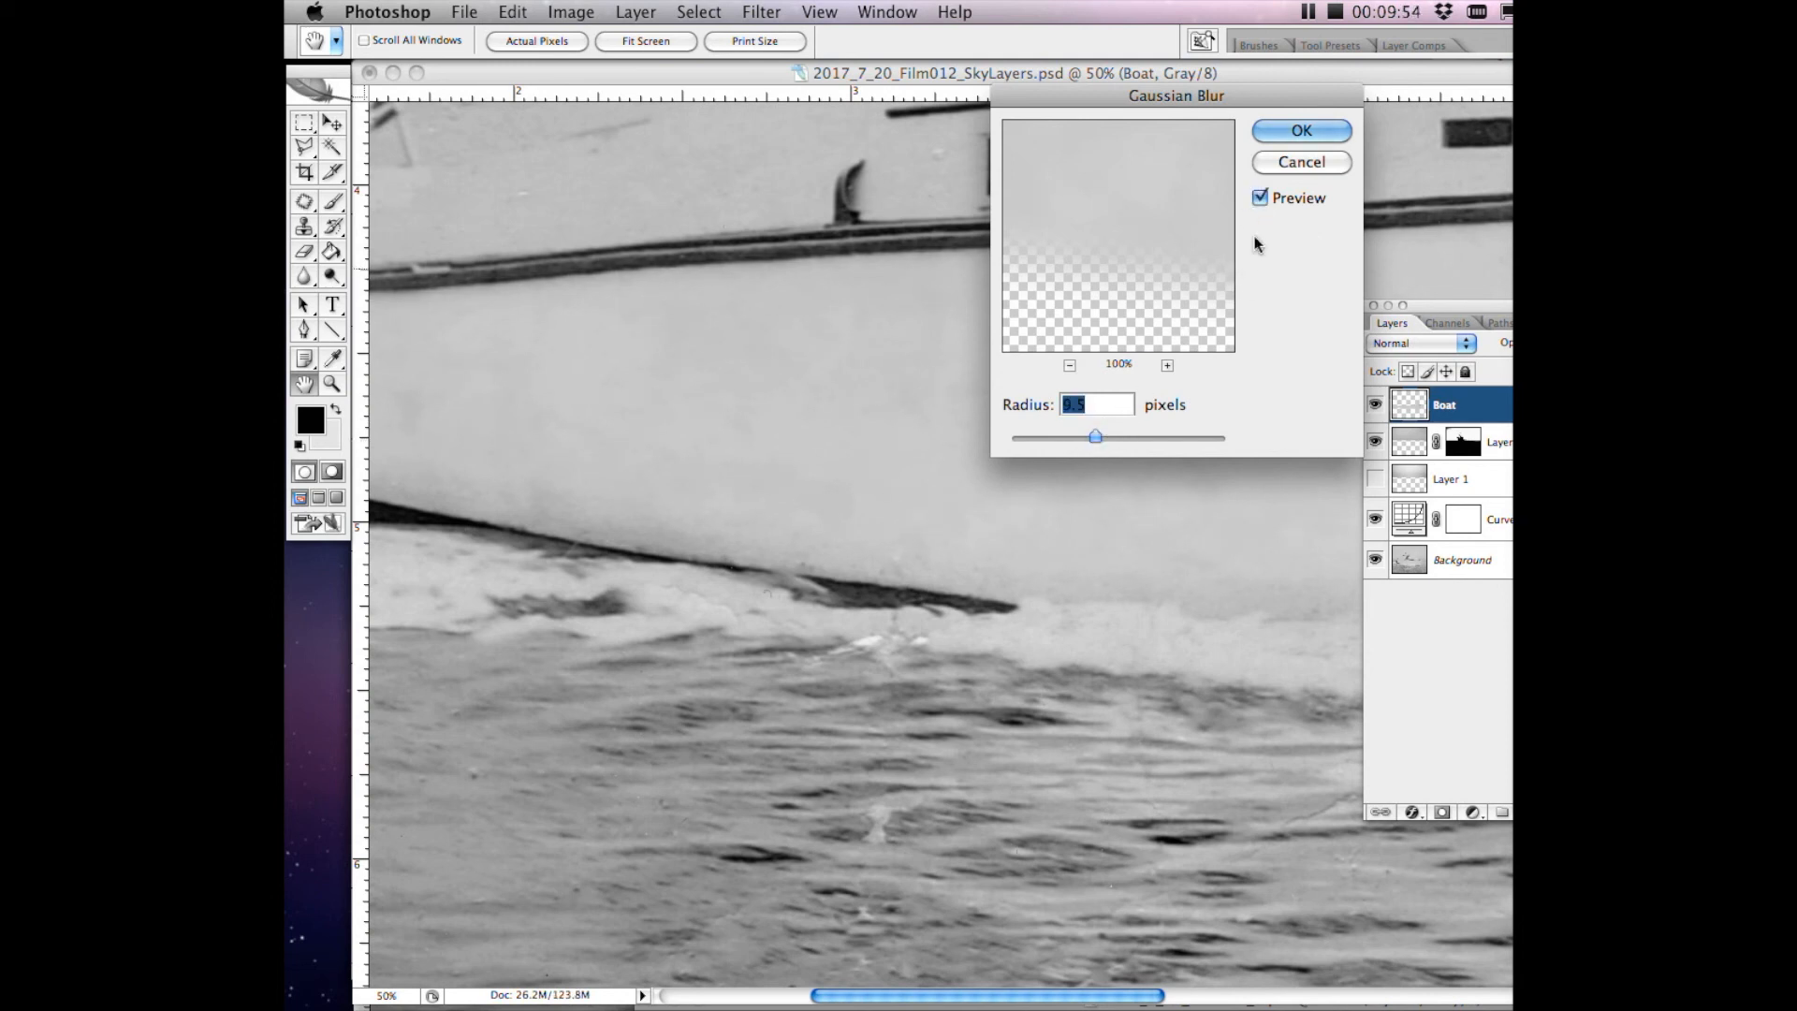
click(1260, 198)
click(1260, 198)
click(1260, 198)
click(1258, 198)
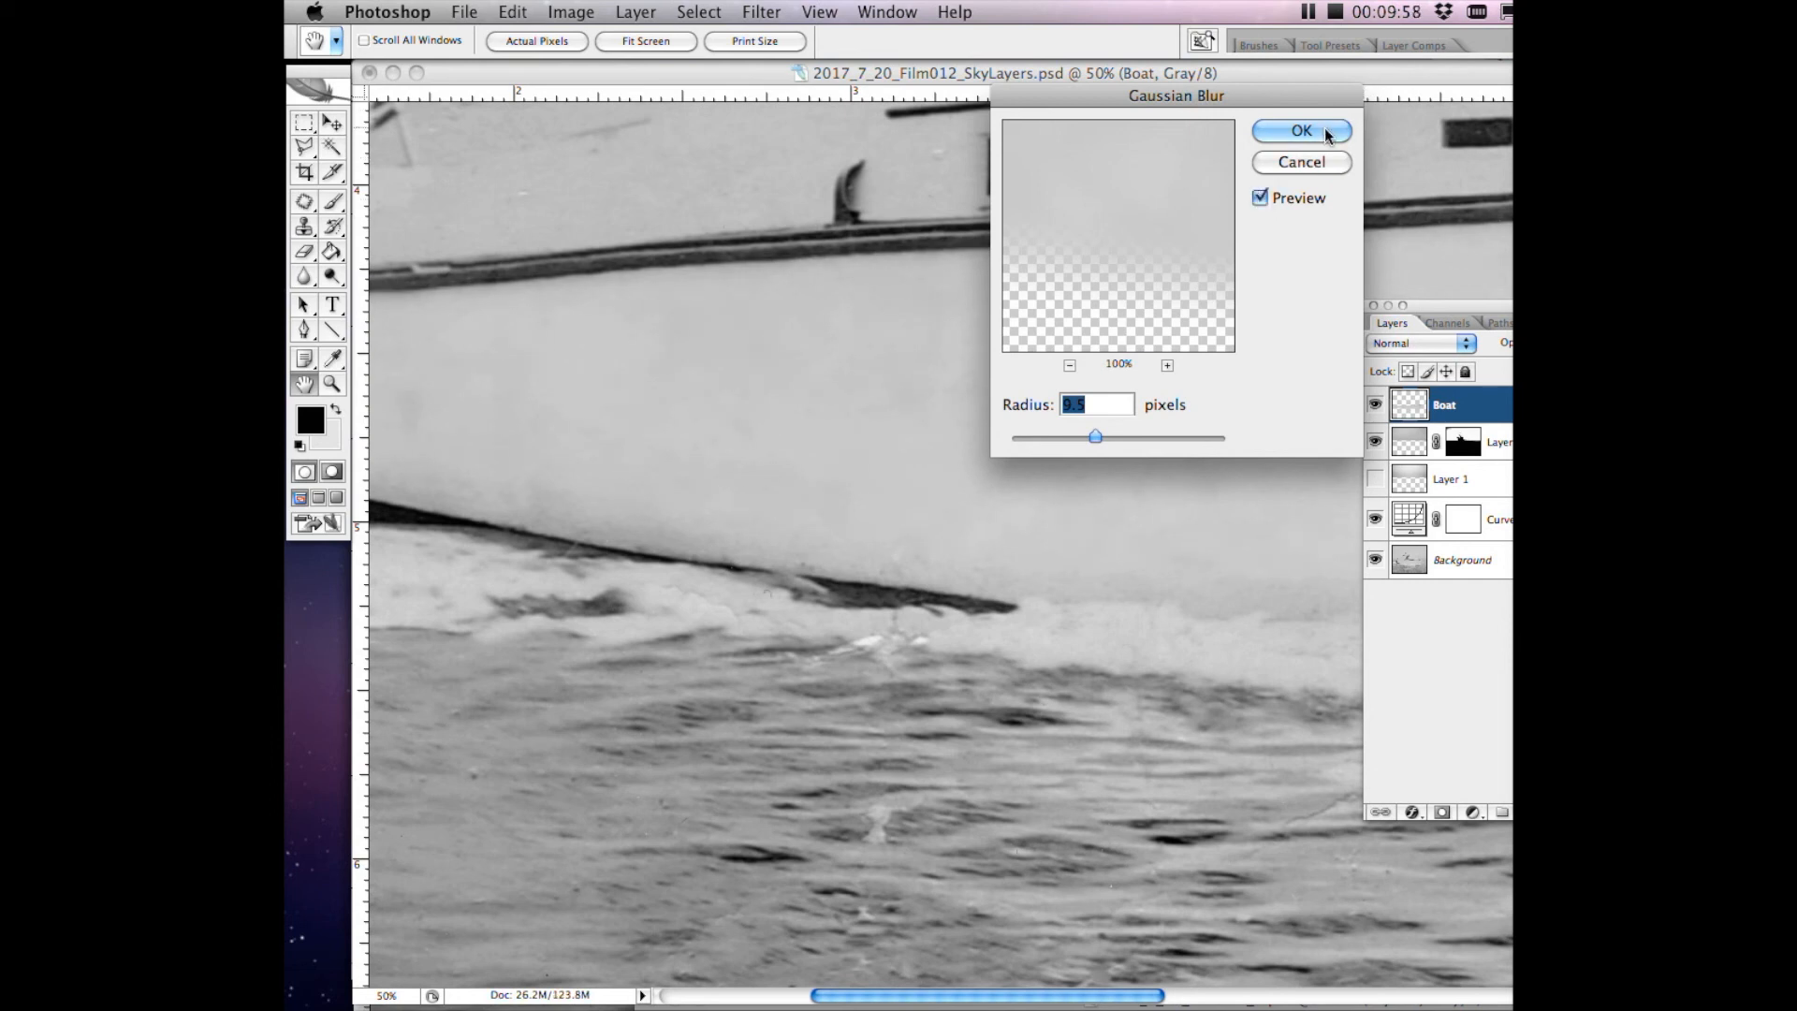
click(1320, 129)
key(v)
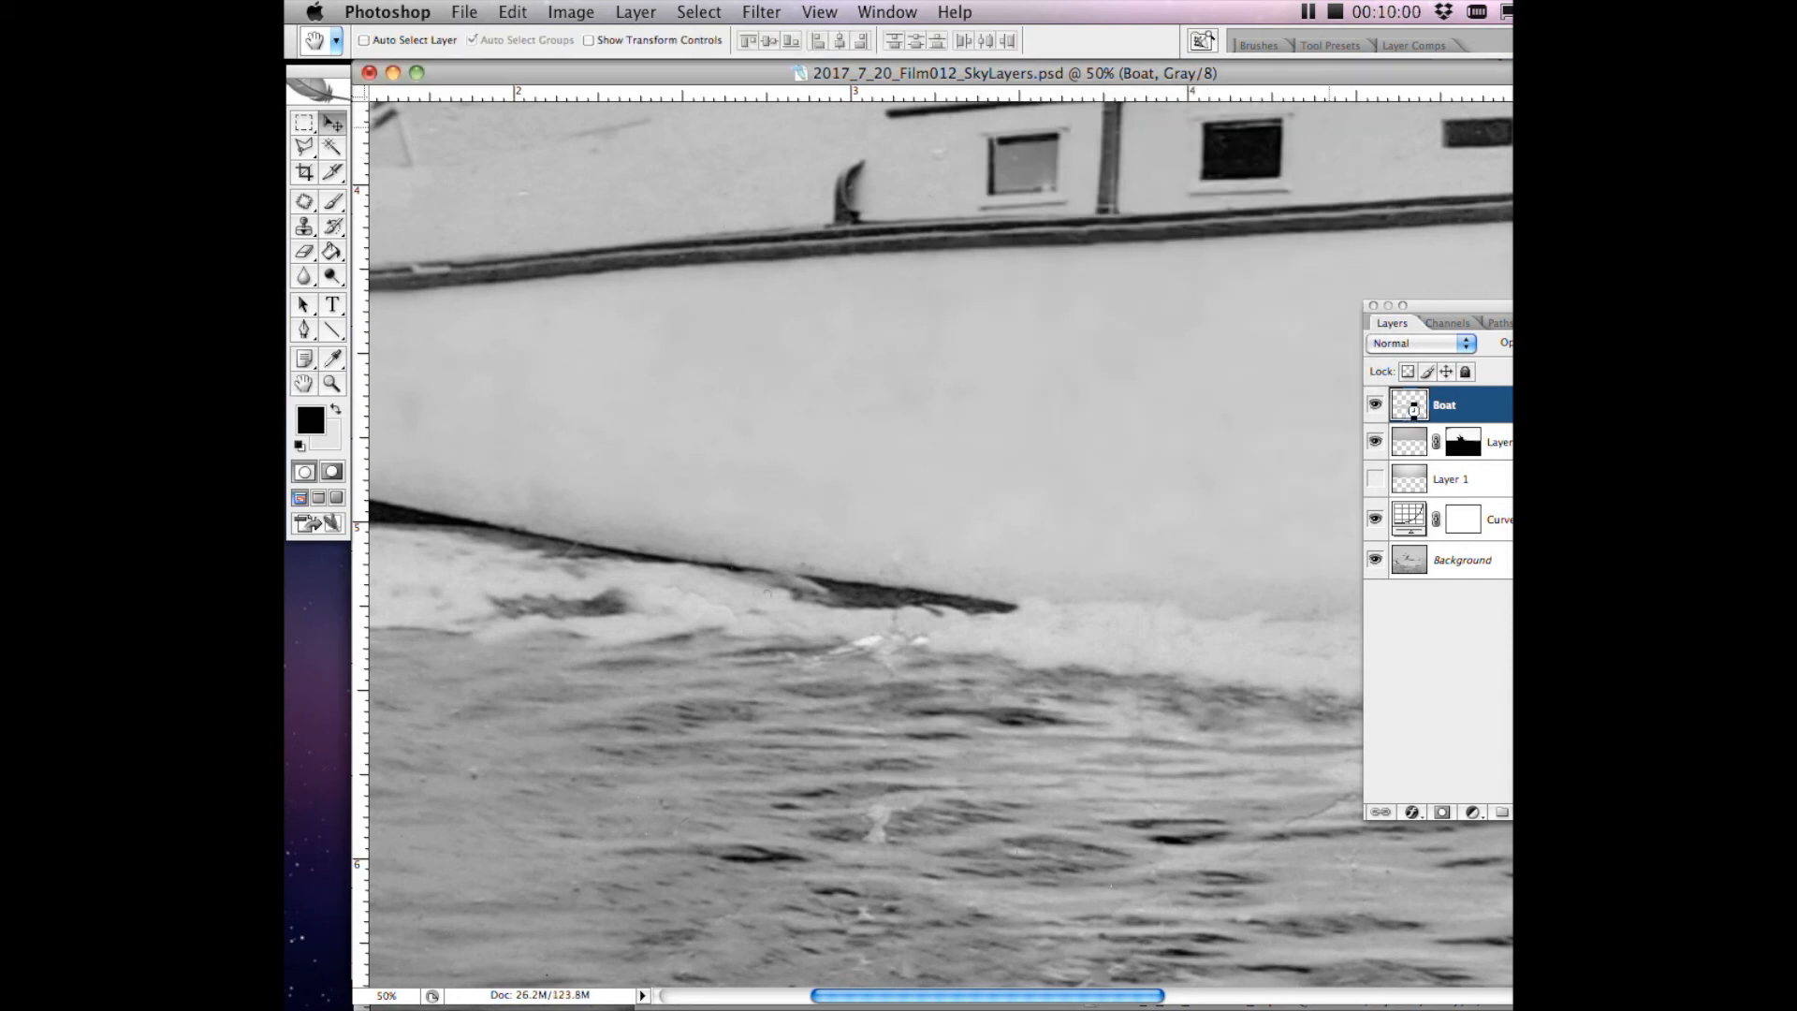
Apply the Grain texture filter to the Boat layer with intensity 6, contrast 49 and the Regular grain type.
key(space)
click(761, 11)
mouse_move(816, 192)
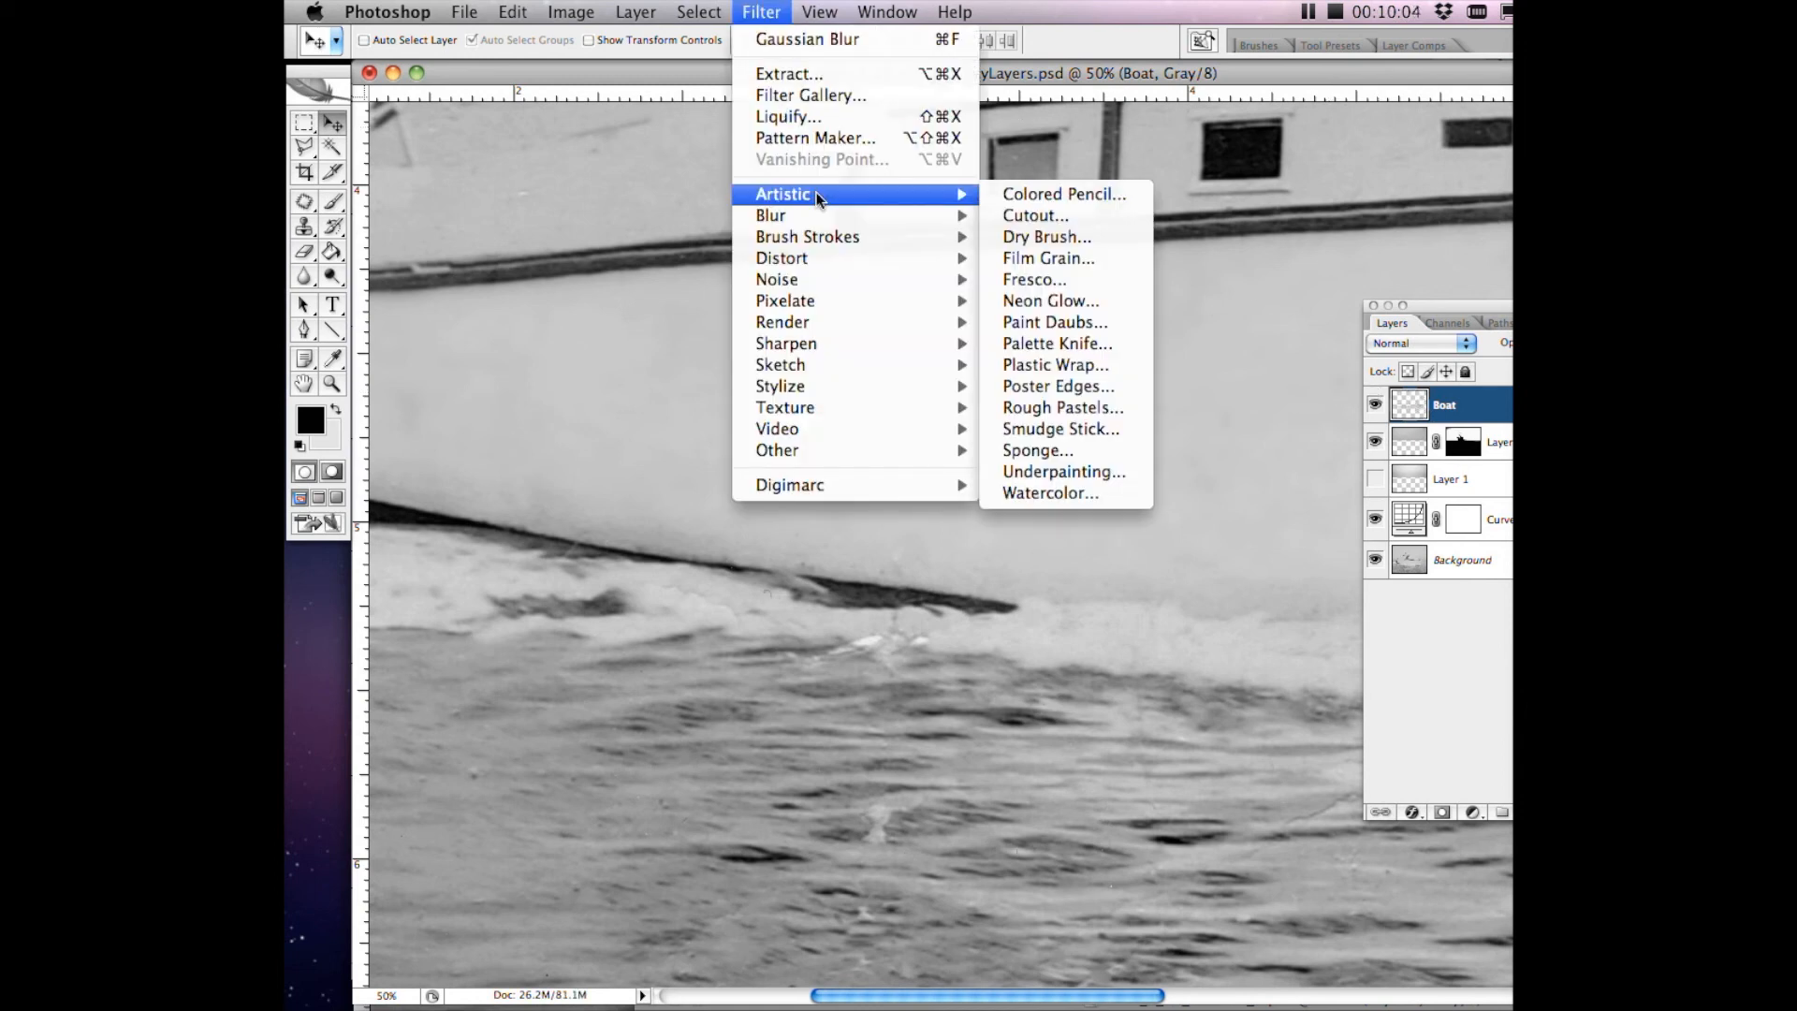
click(817, 94)
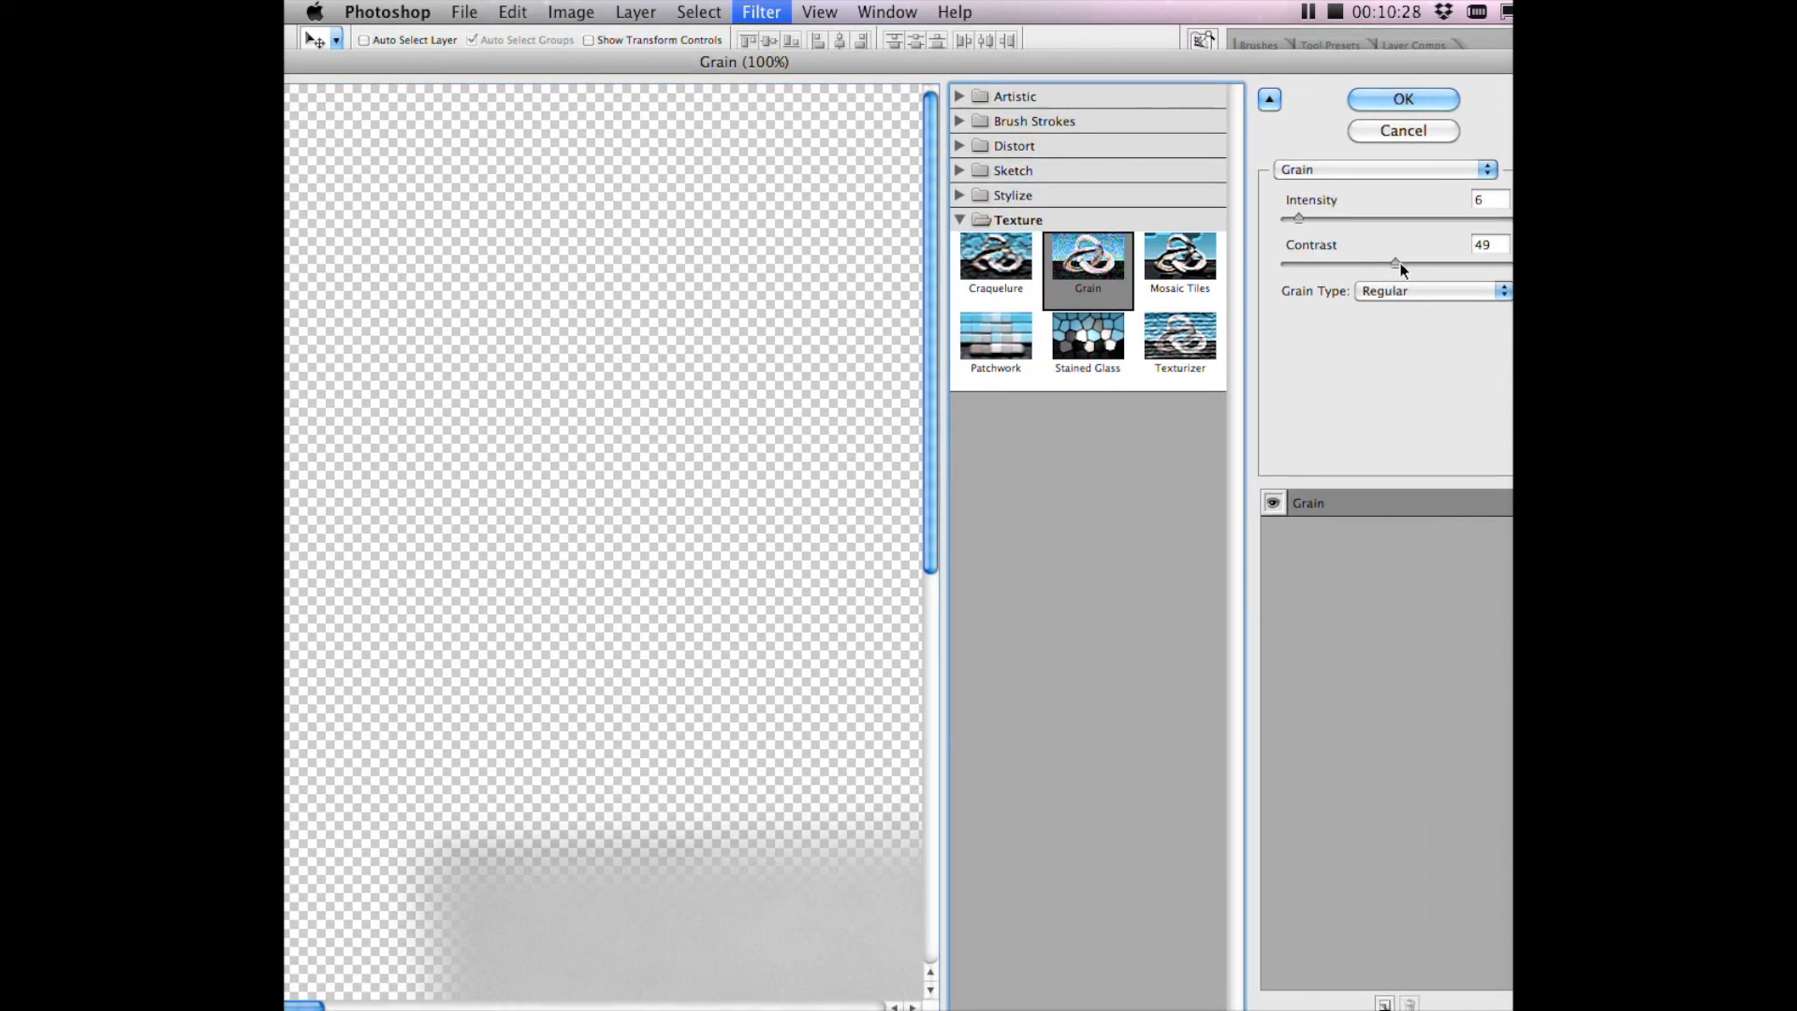
scroll(750, 446, down, 15)
scroll(750, 445, up, 3)
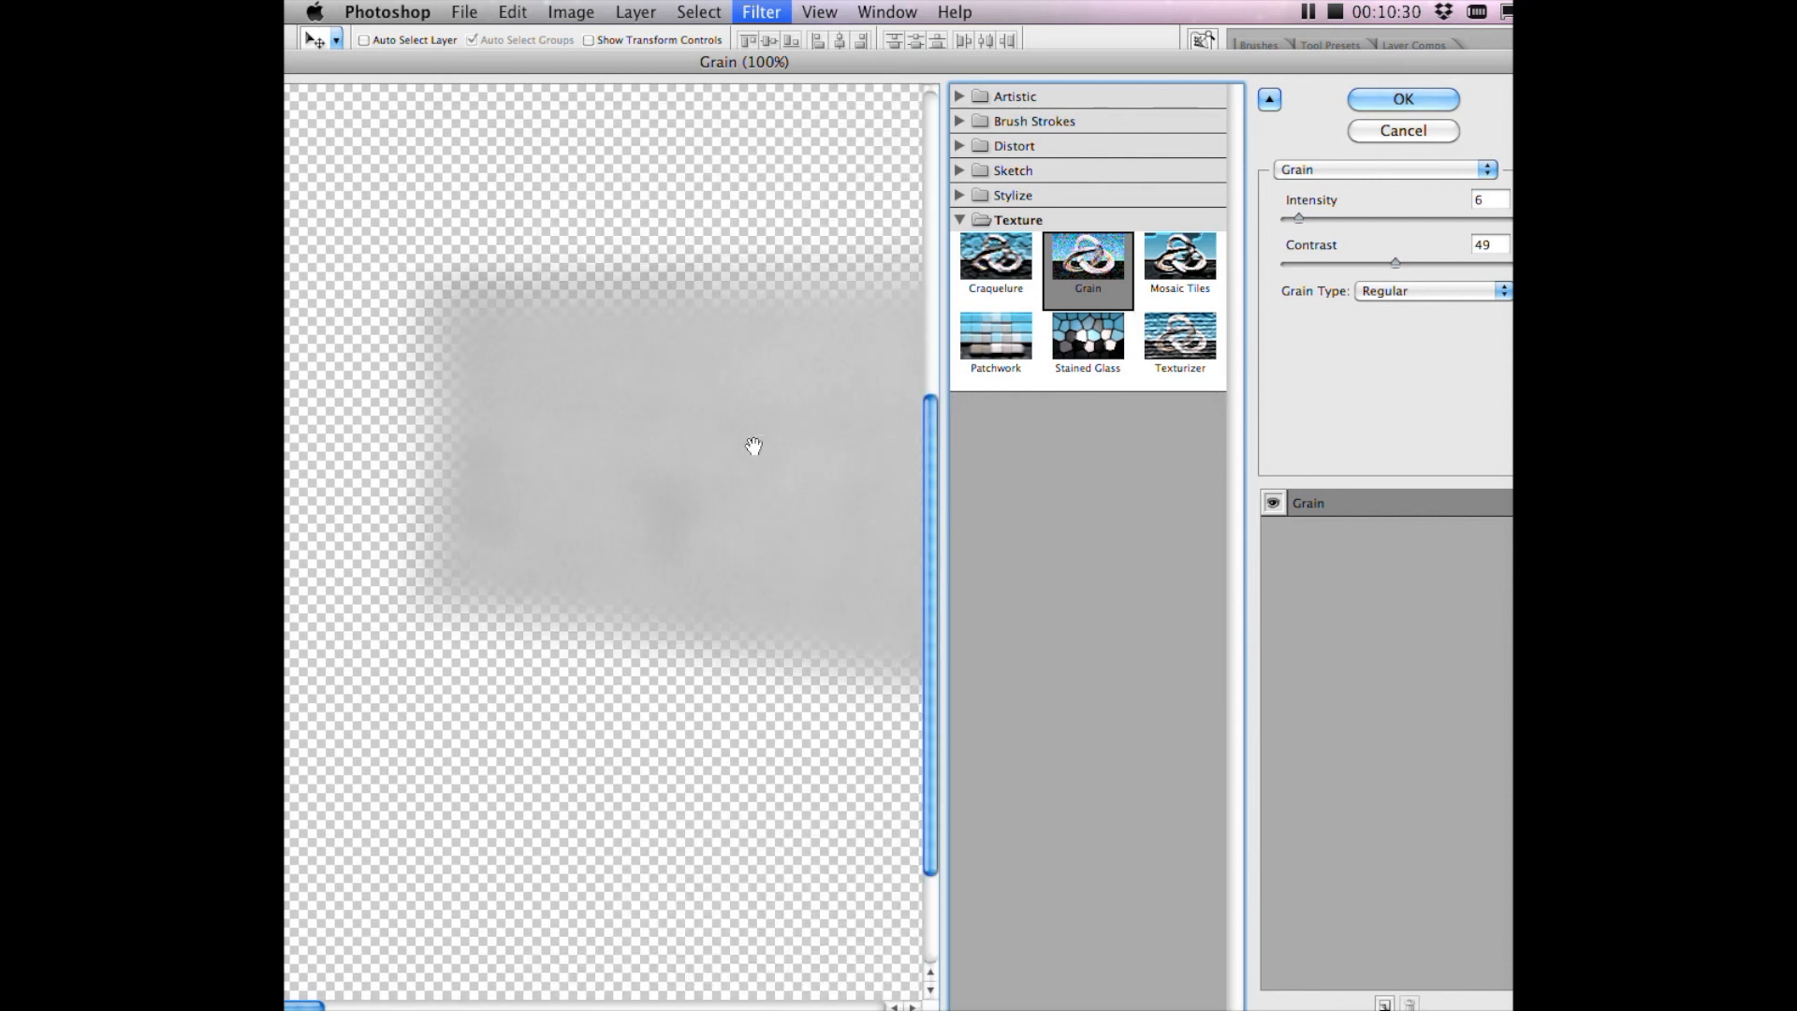
scroll(753, 445, right, 5)
scroll(756, 448, up, 2)
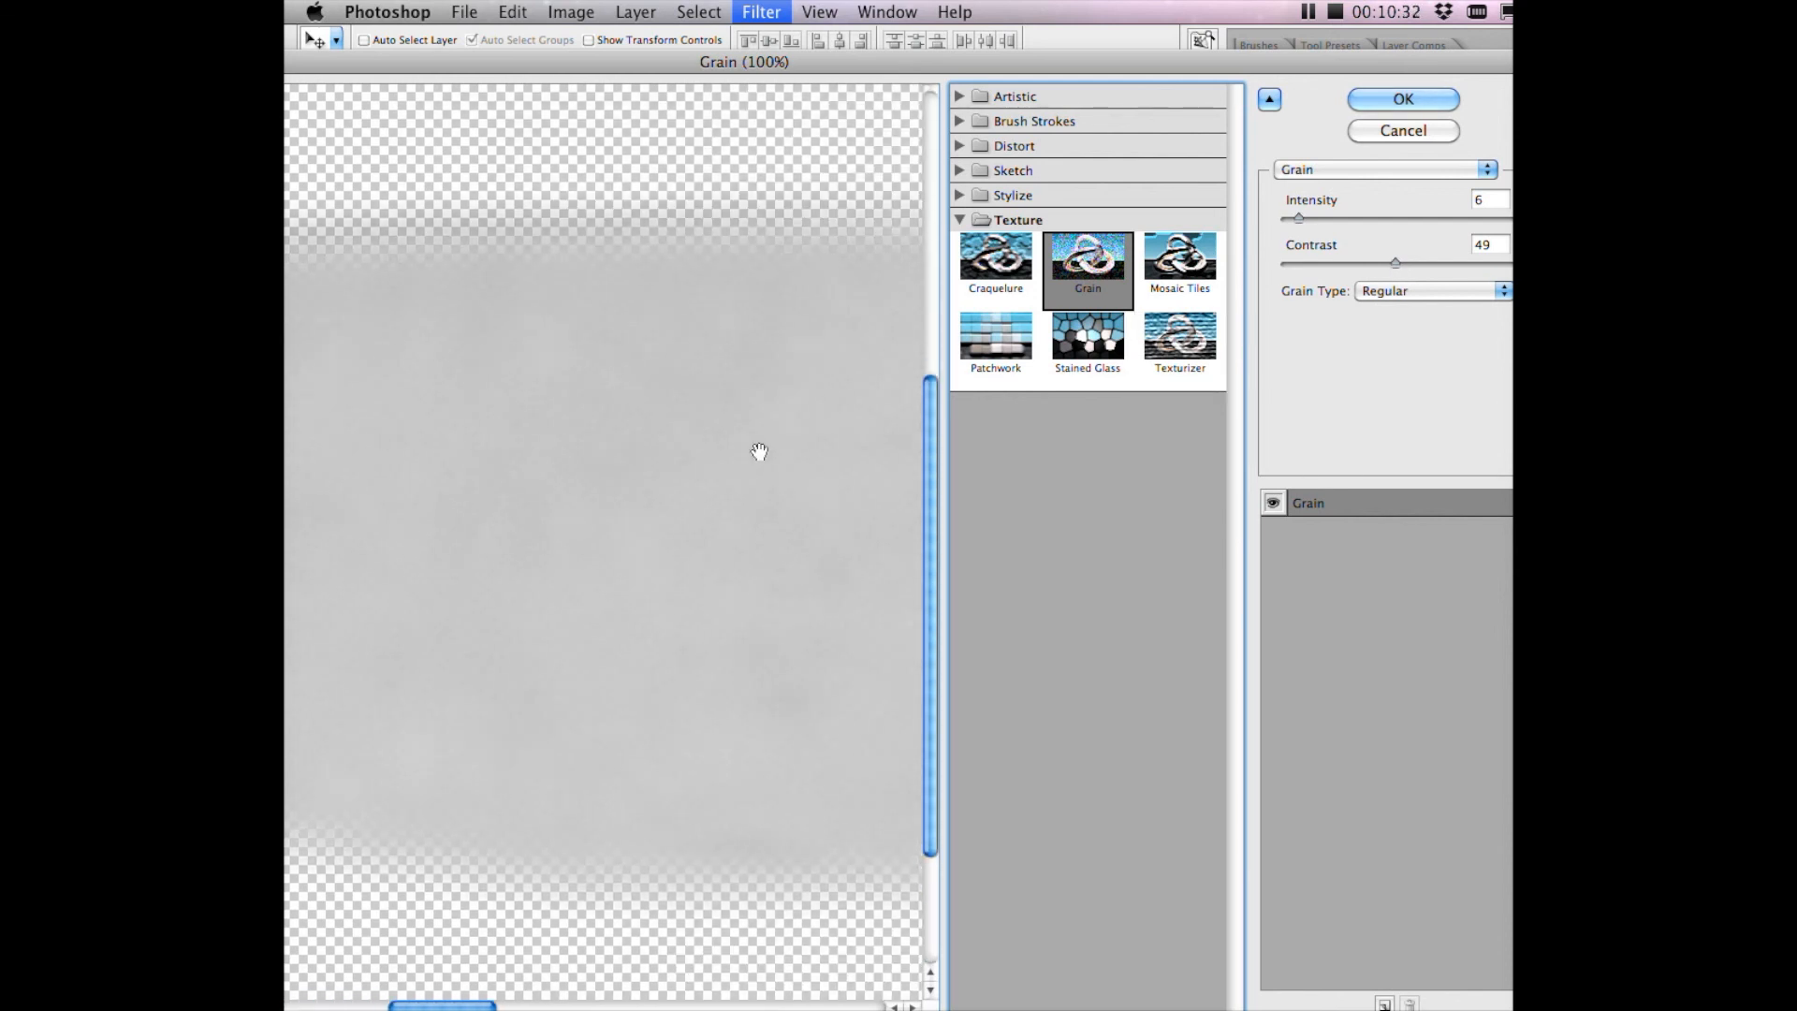
scroll(759, 452, right, 5)
scroll(759, 452, up, 2)
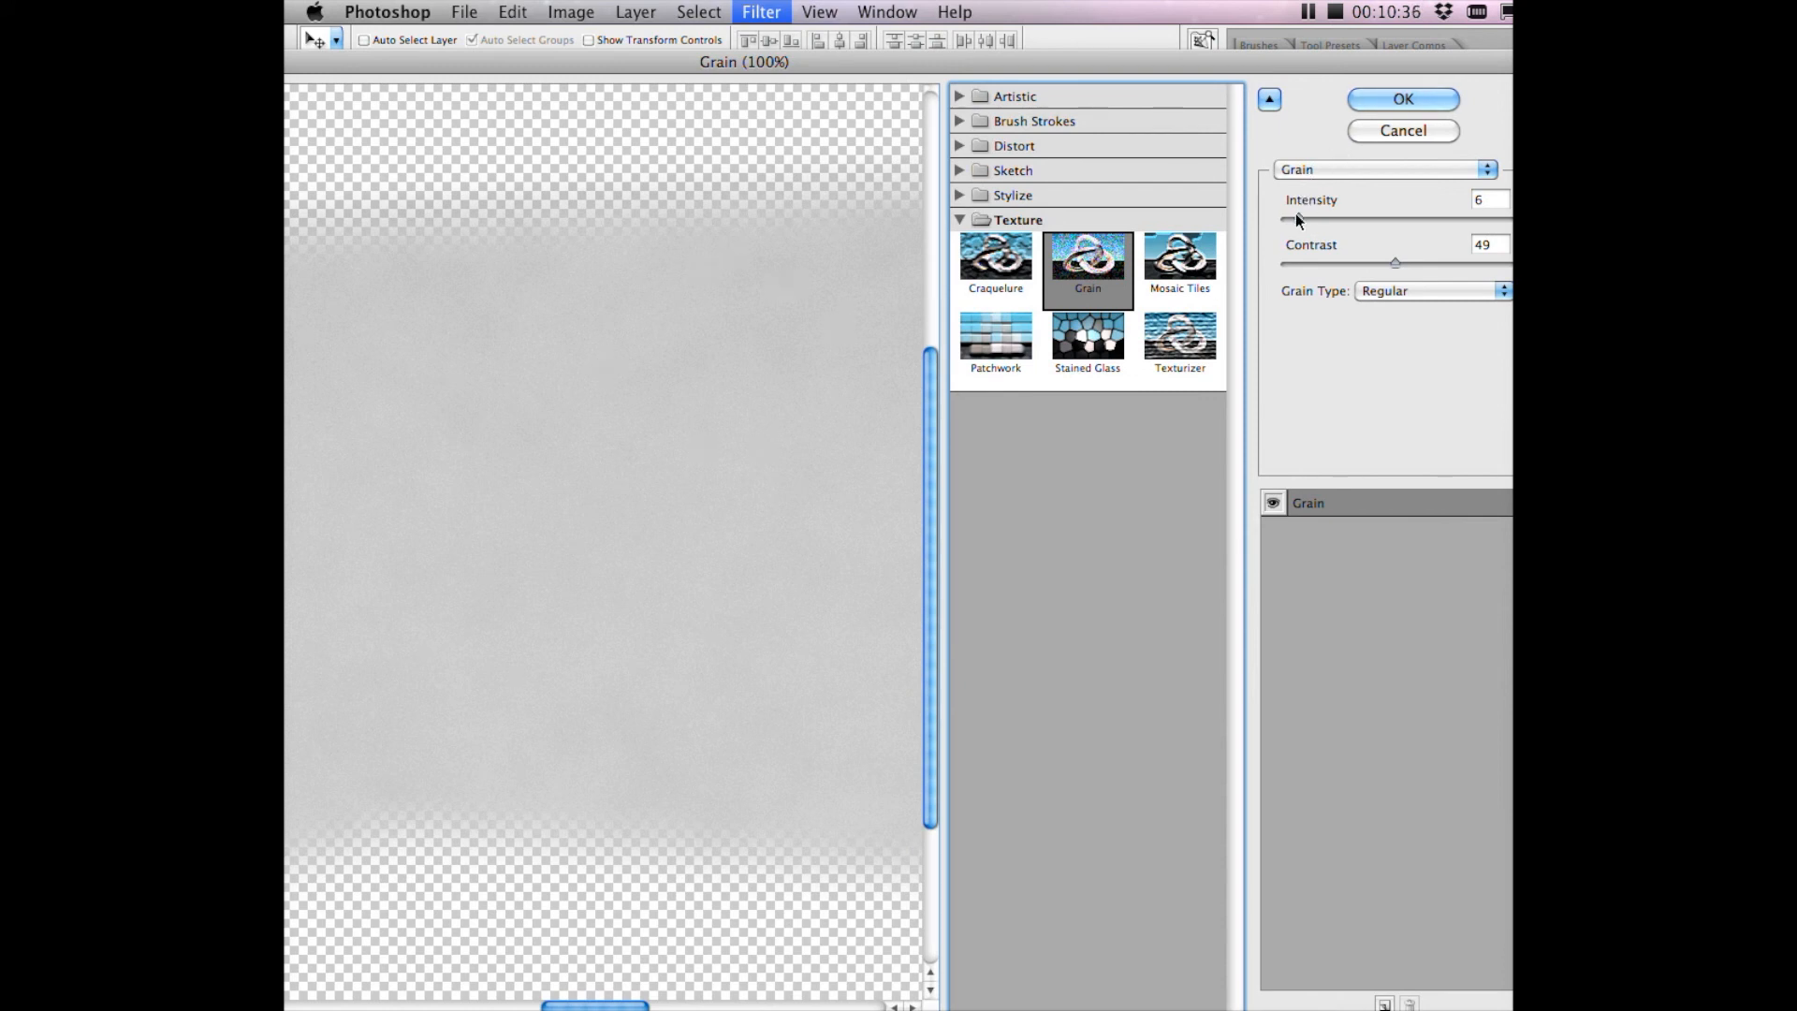
click(1402, 99)
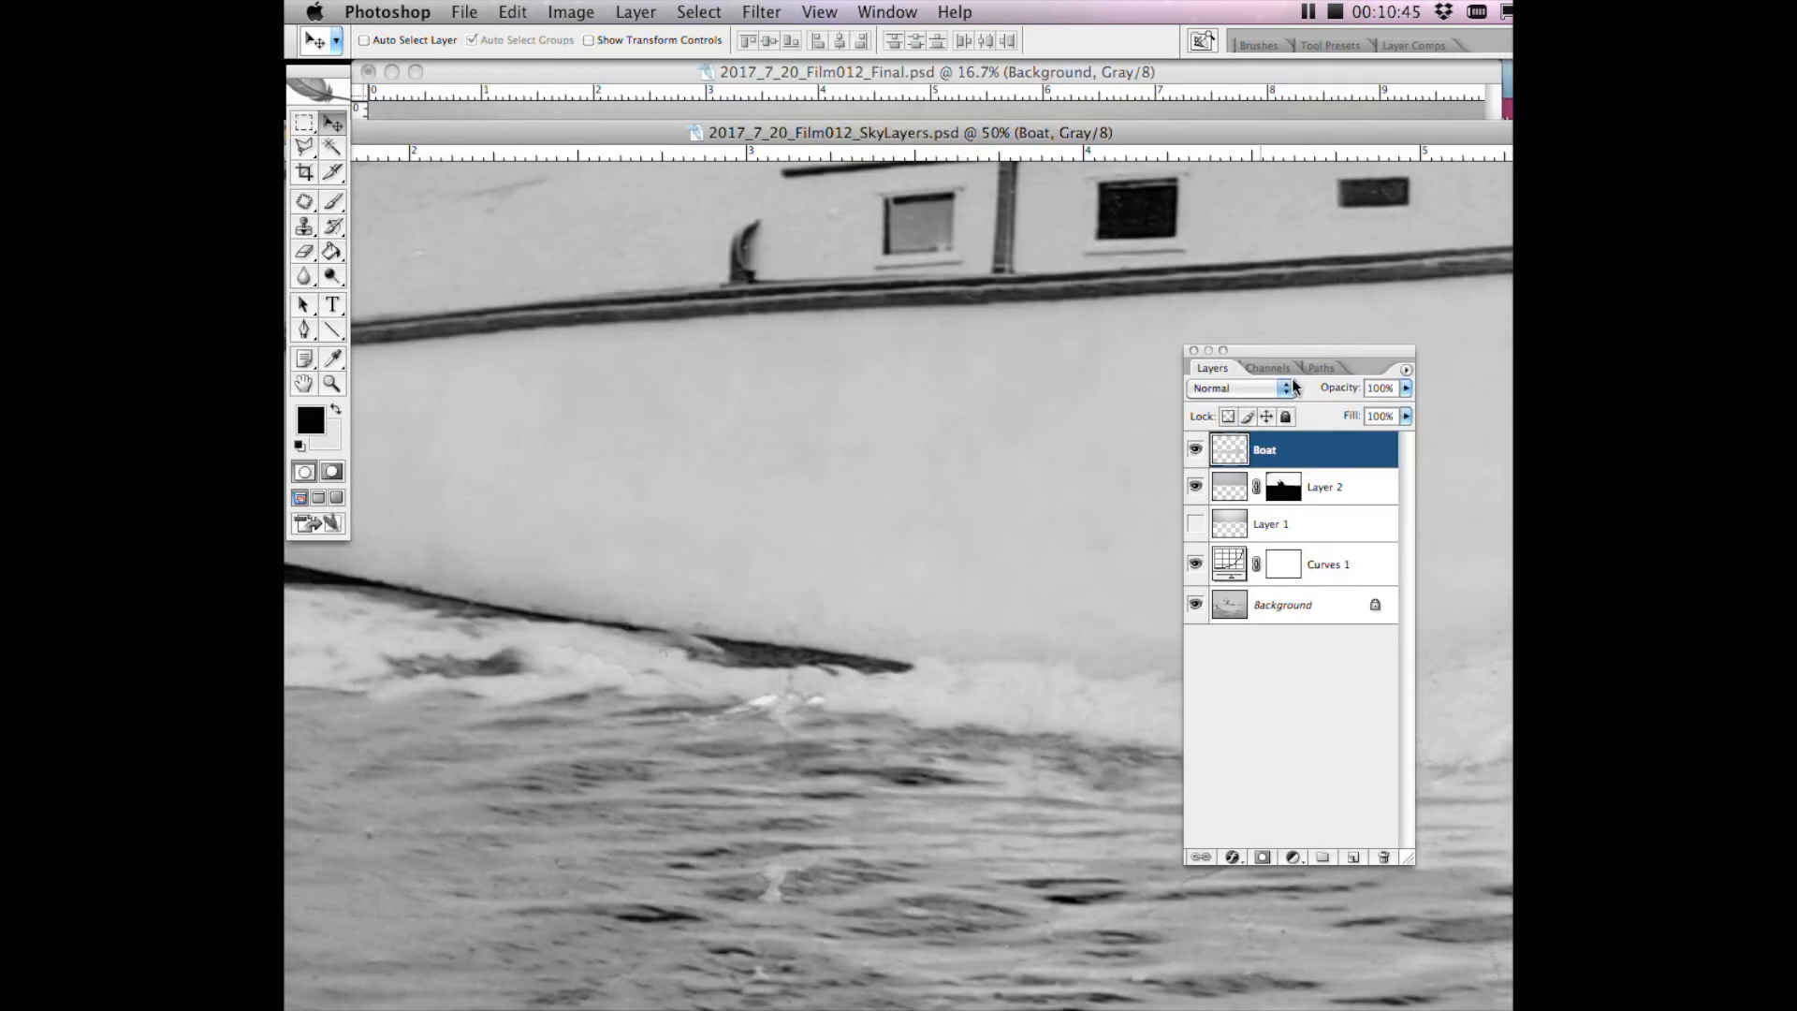
Lower the Boat layer's opacity to 48% and compare the hull with the layer hidden and shown.
click(1200, 451)
click(1200, 451)
click(1402, 392)
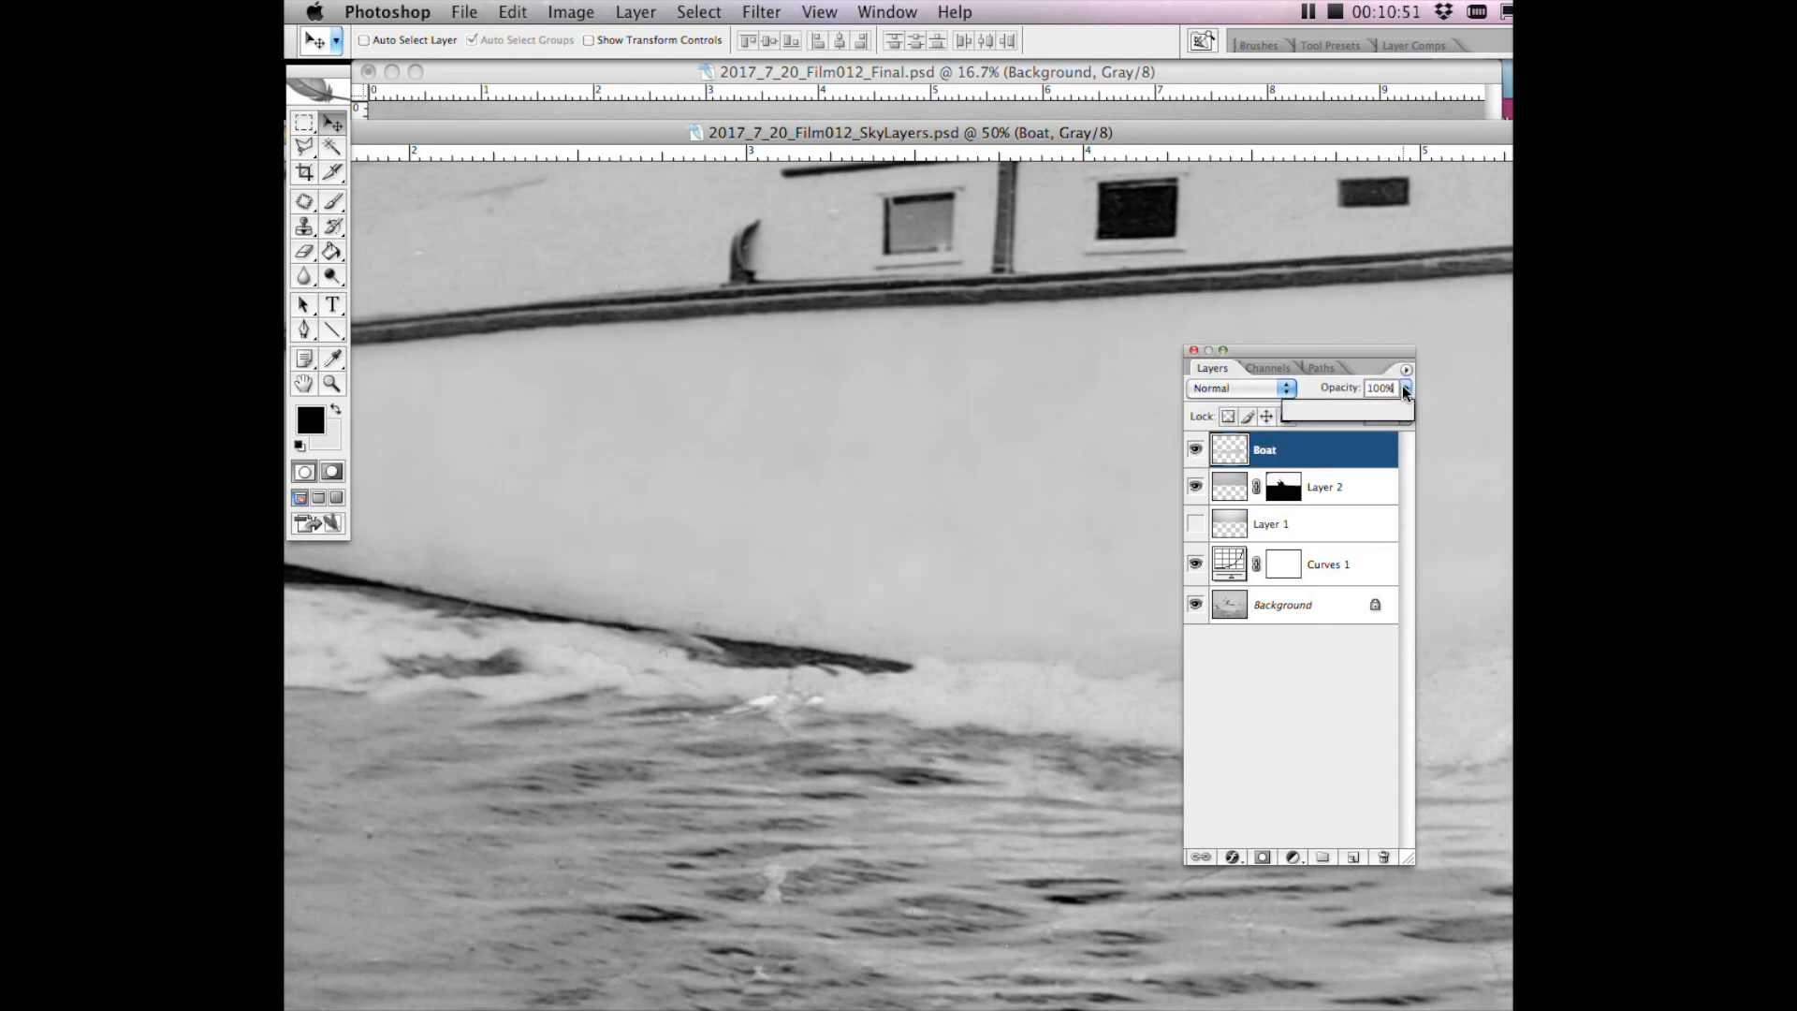
drag(1406, 414, 1338, 419)
click(1194, 453)
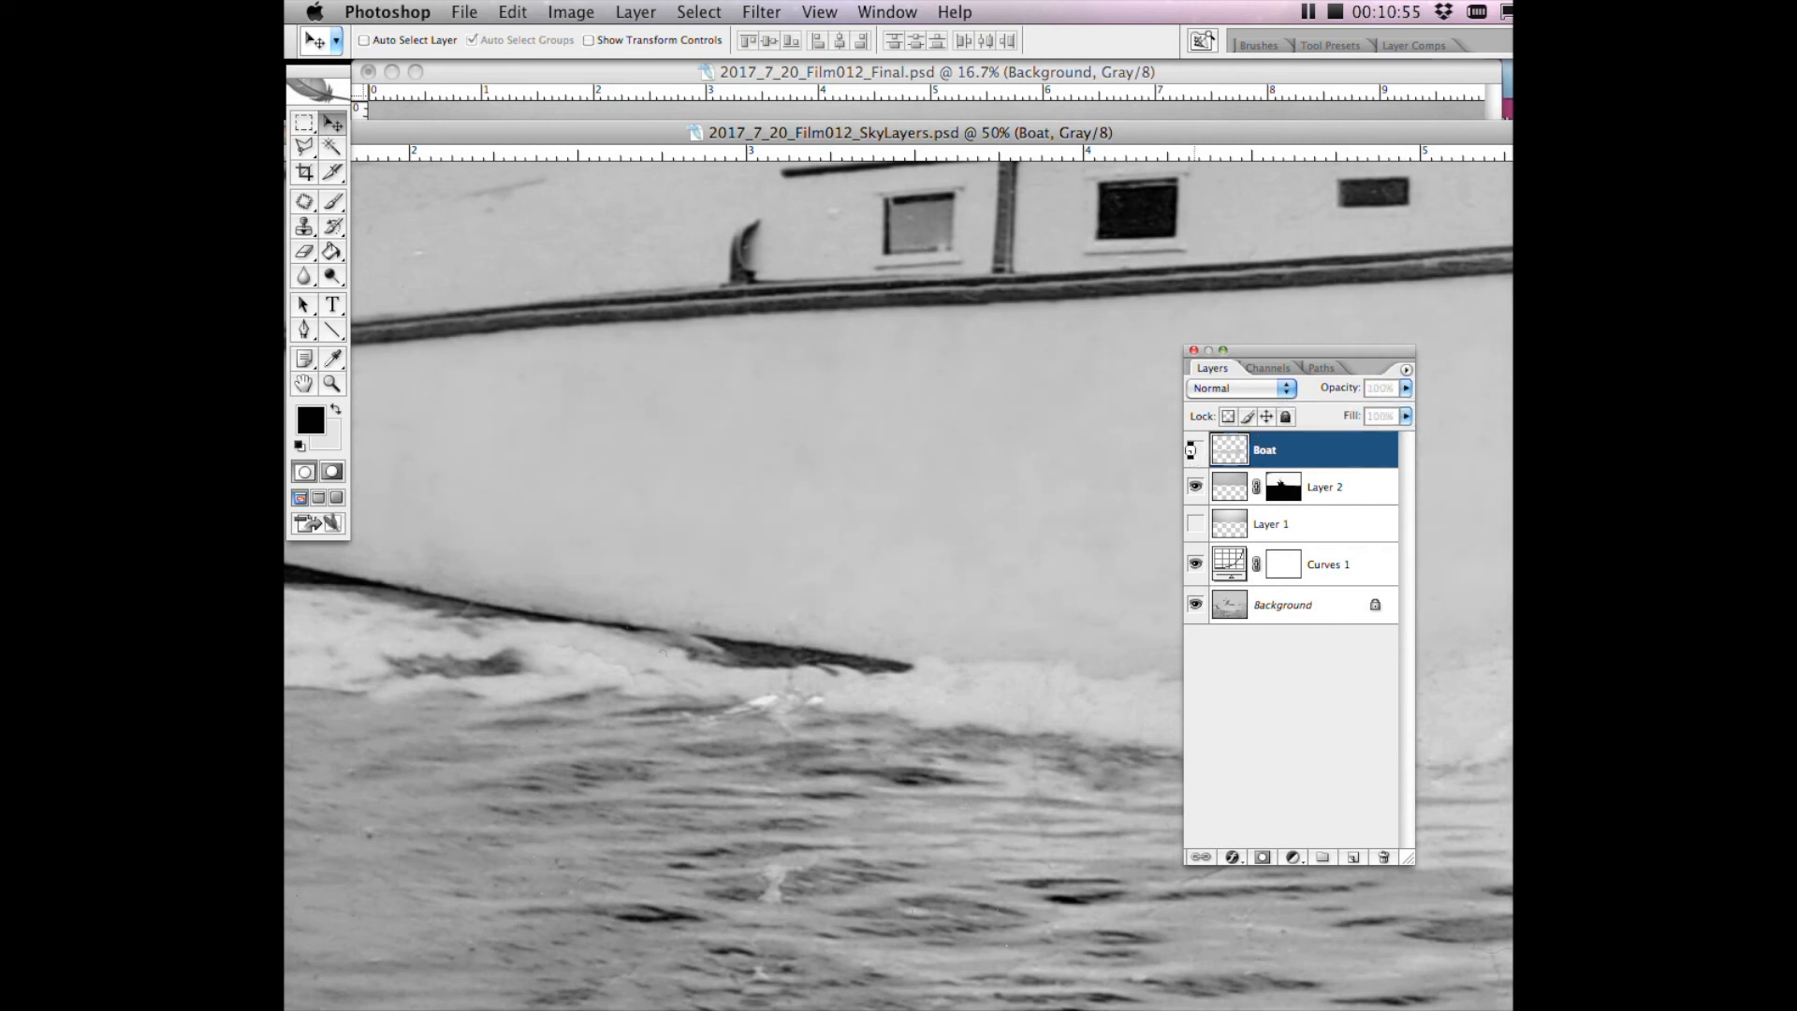
click(1194, 453)
Examine the blended hull surface at 200% and 300% magnification, from the waterline up to the dark trim.
key(super+equal)
key(super+equal)
key(super+equal)
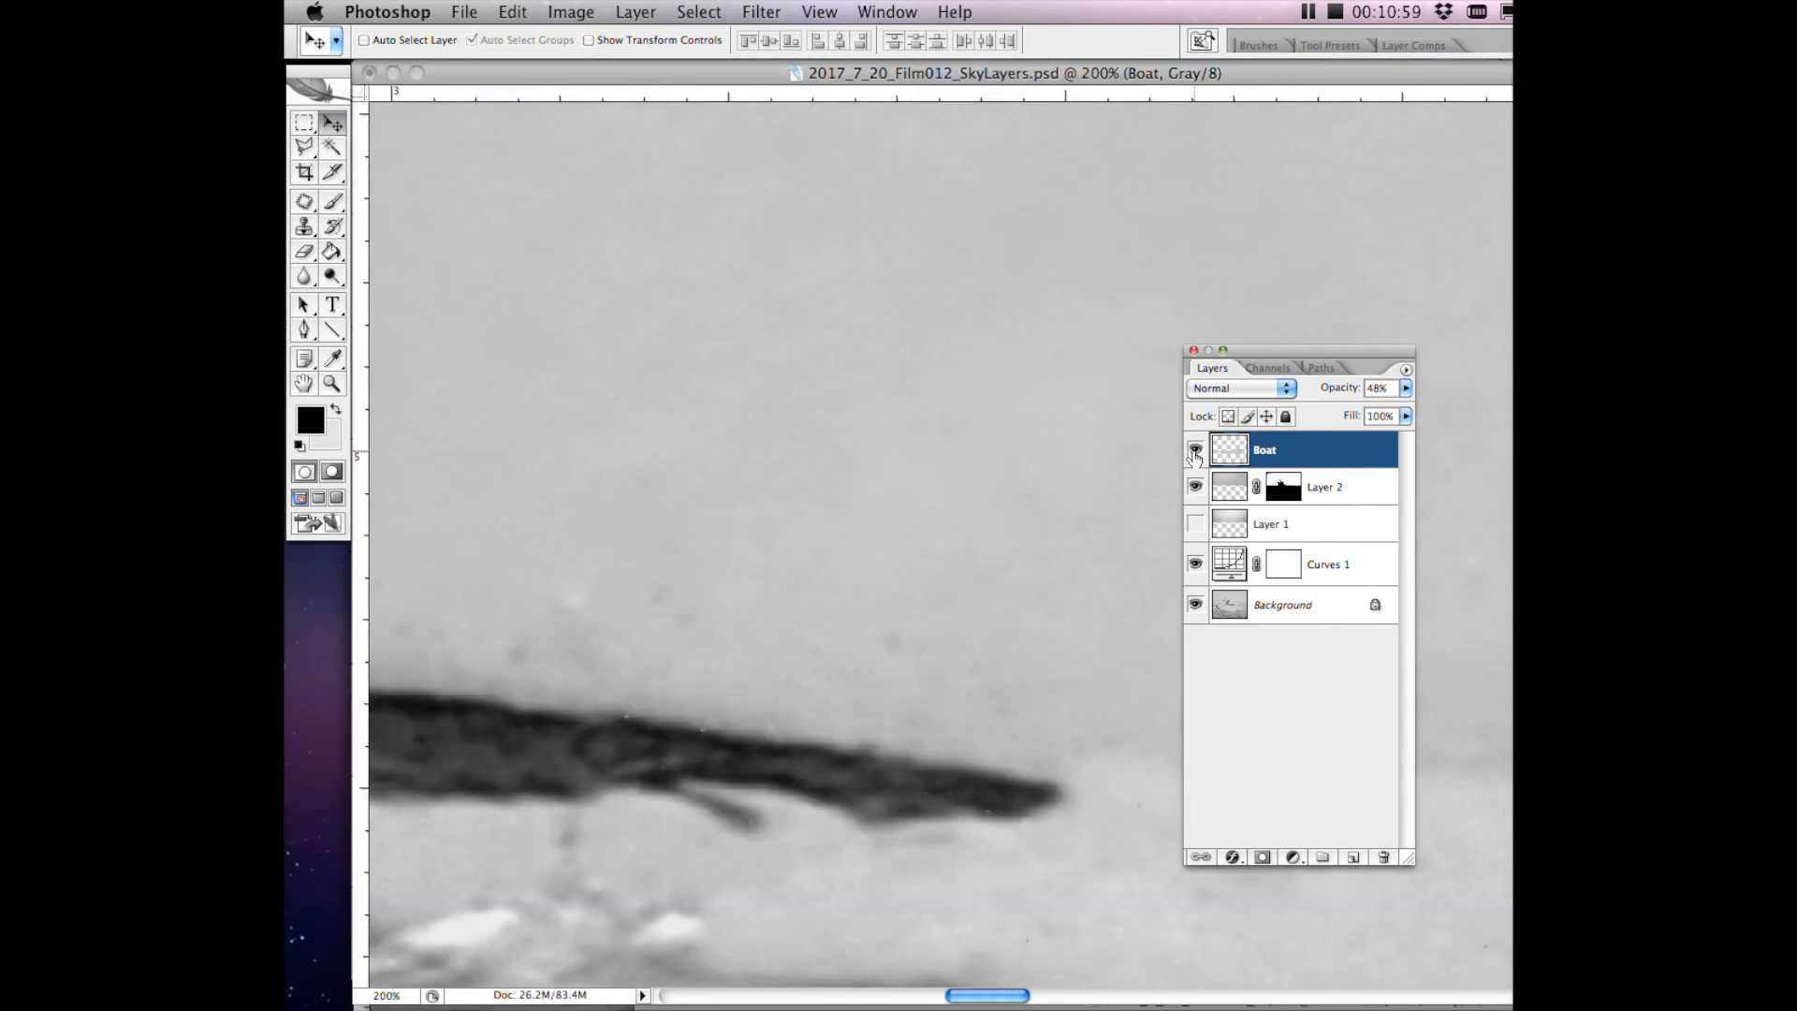
drag(1057, 240, 1031, 846)
drag(1042, 558, 1040, 798)
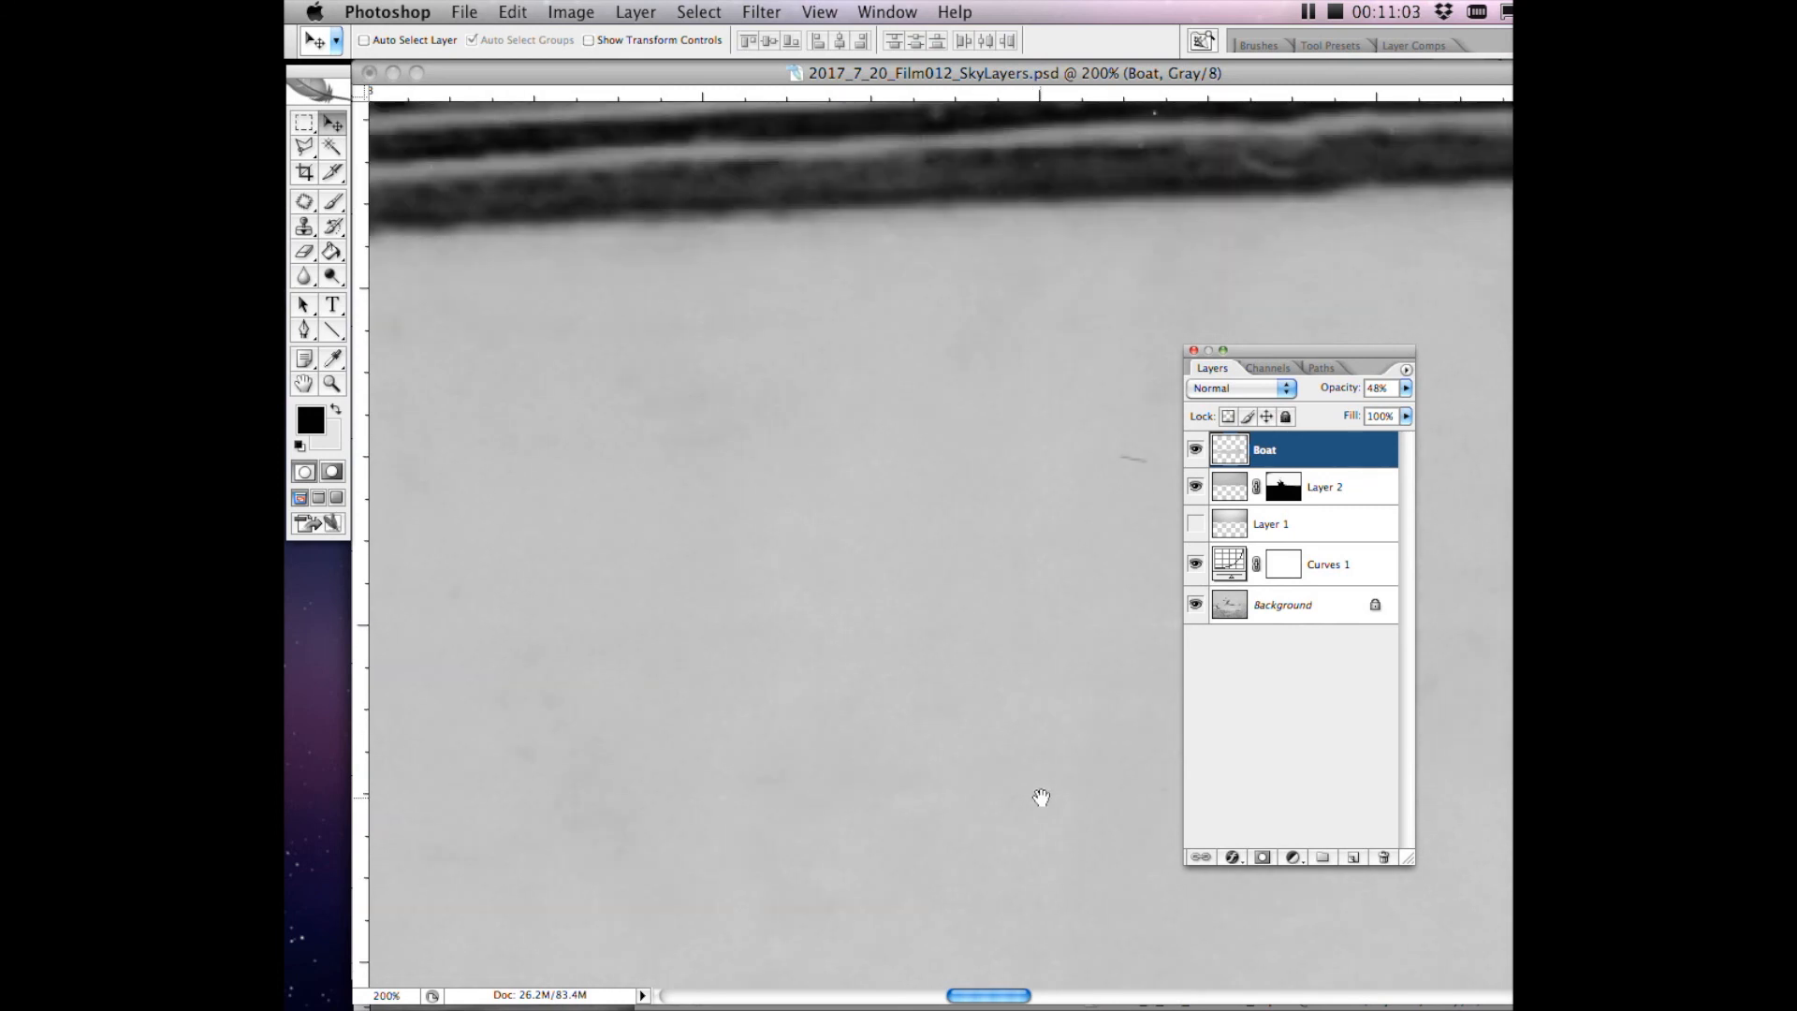
drag(1039, 558, 1041, 800)
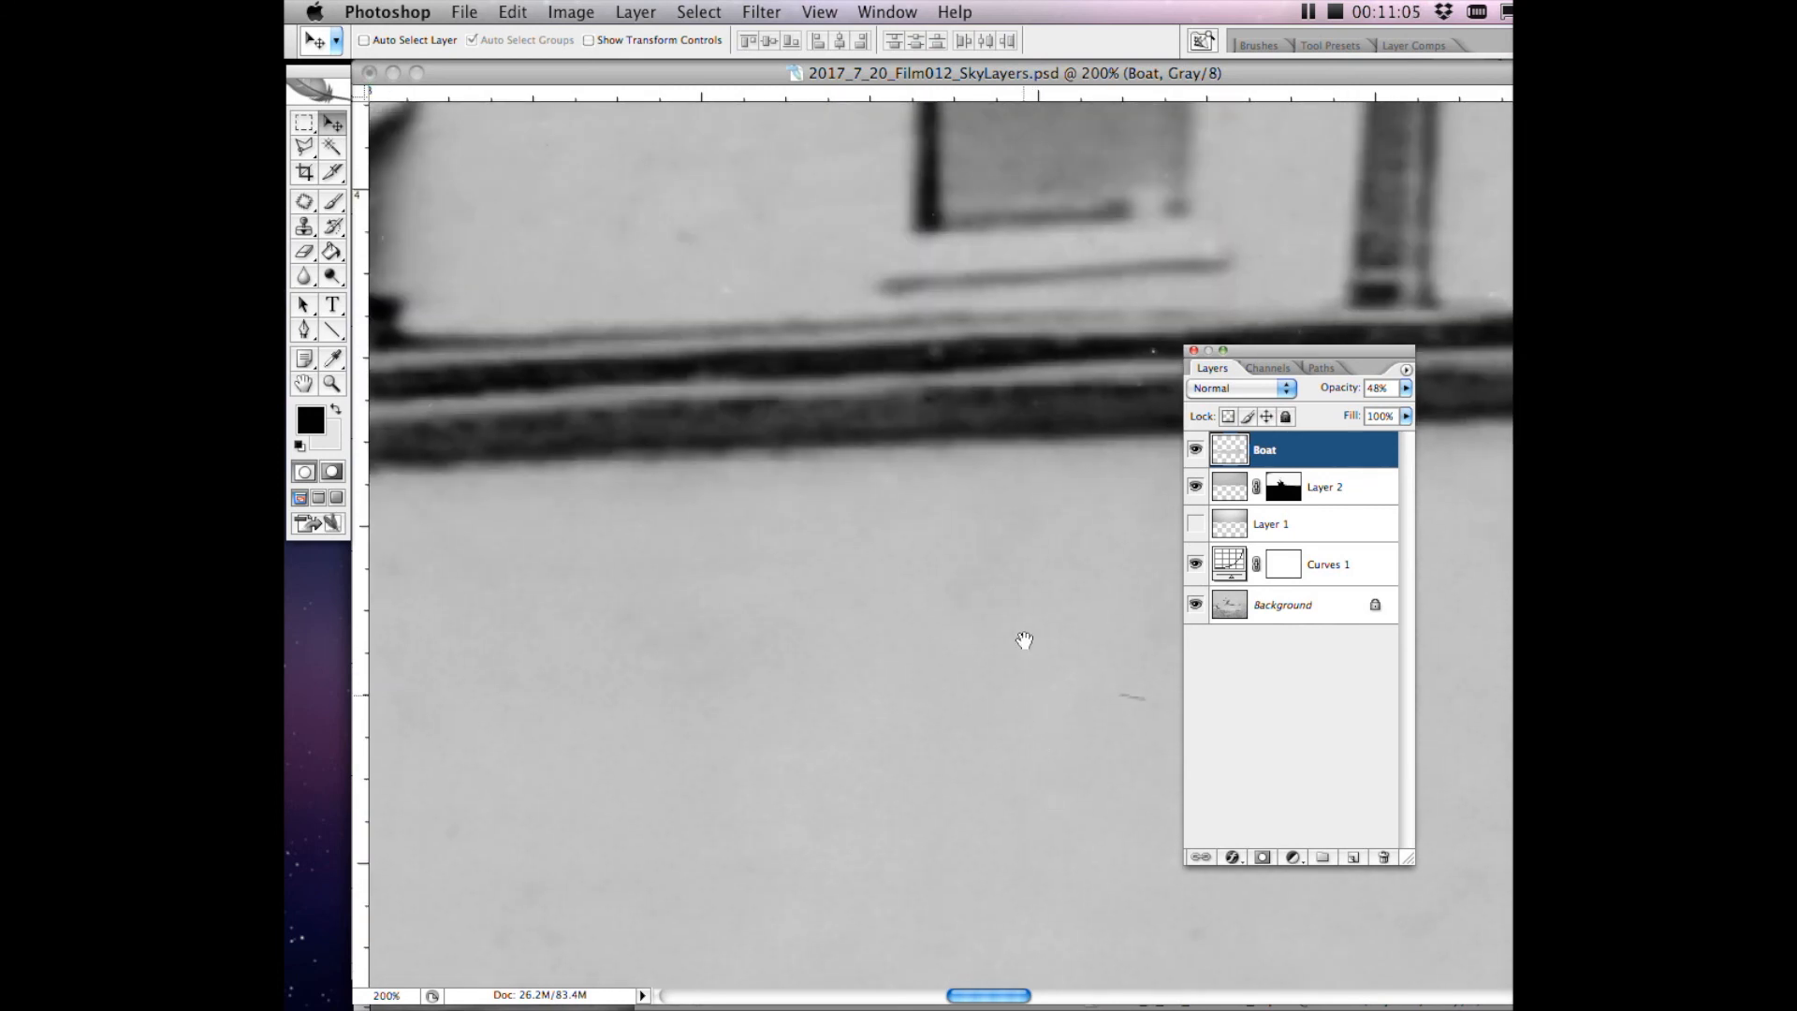
drag(1023, 698, 1021, 492)
key(super+equal)
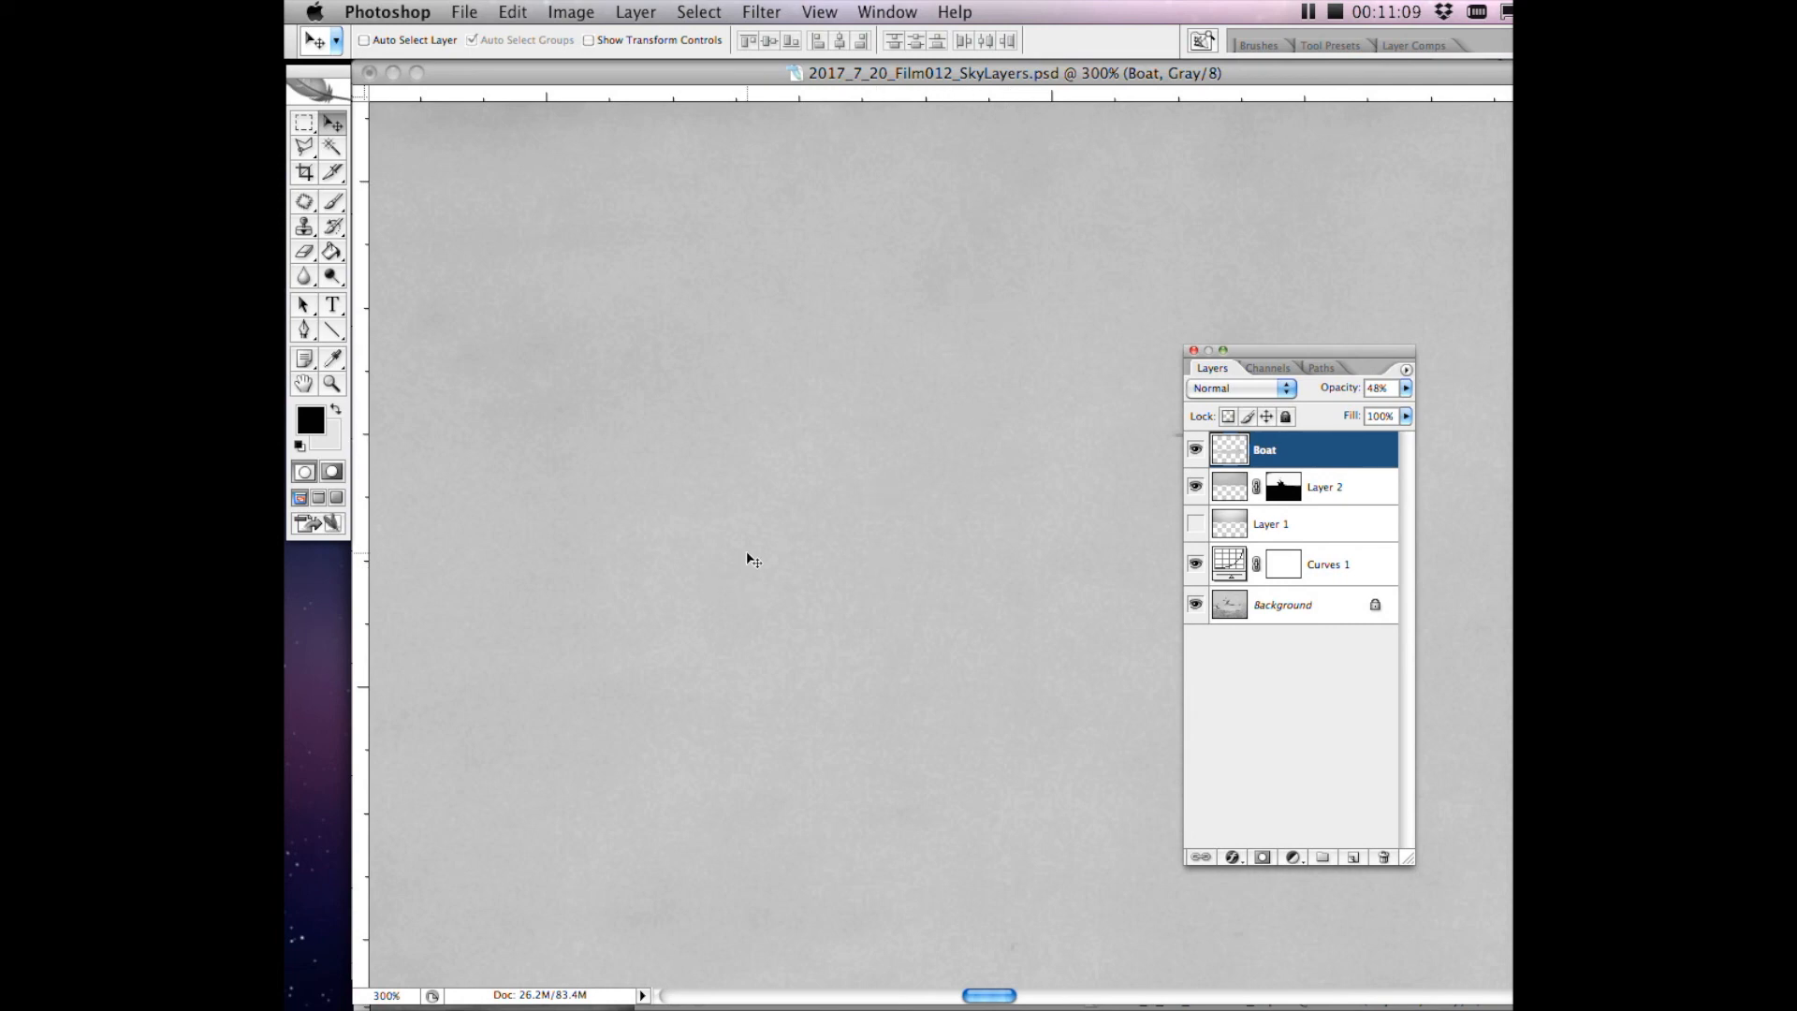
Review the boat at 25% magnification with the layer list moved clear of the hull and the people on deck.
key(super+minus)
key(super+minus)
key(super+minus)
key(super+minus)
key(super+minus)
key(super+minus)
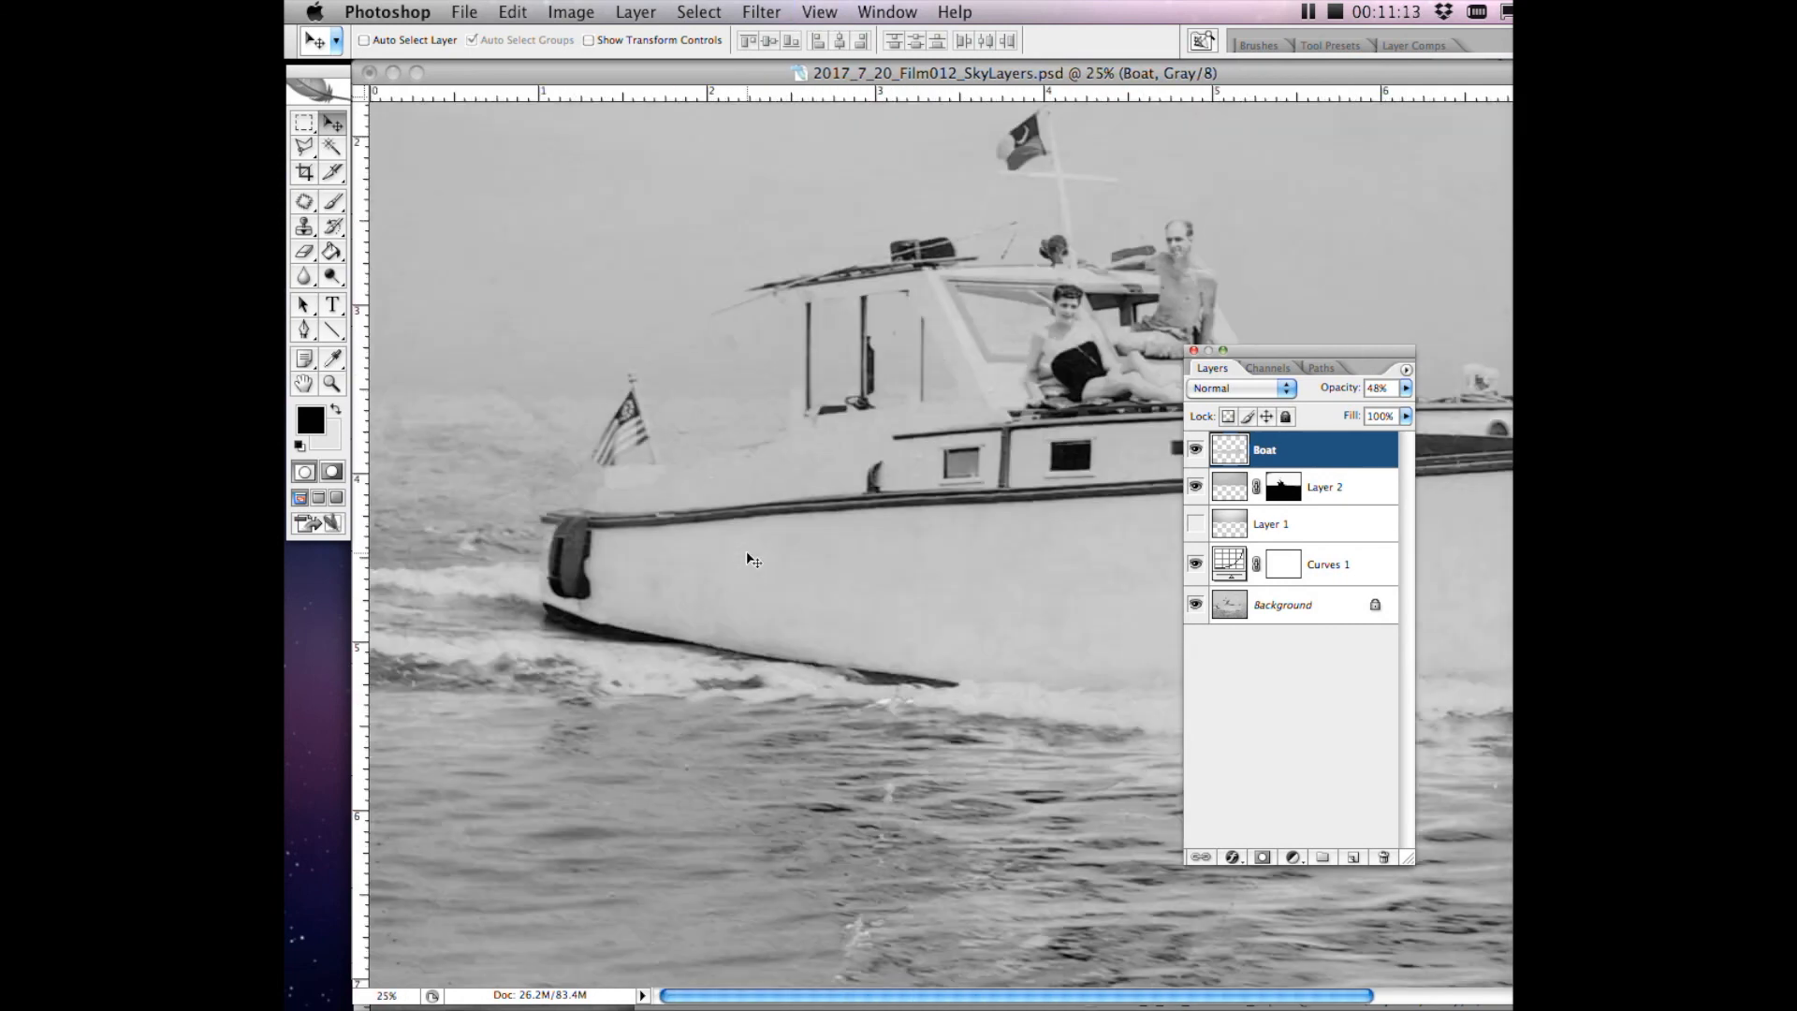
drag(1308, 348, 1460, 369)
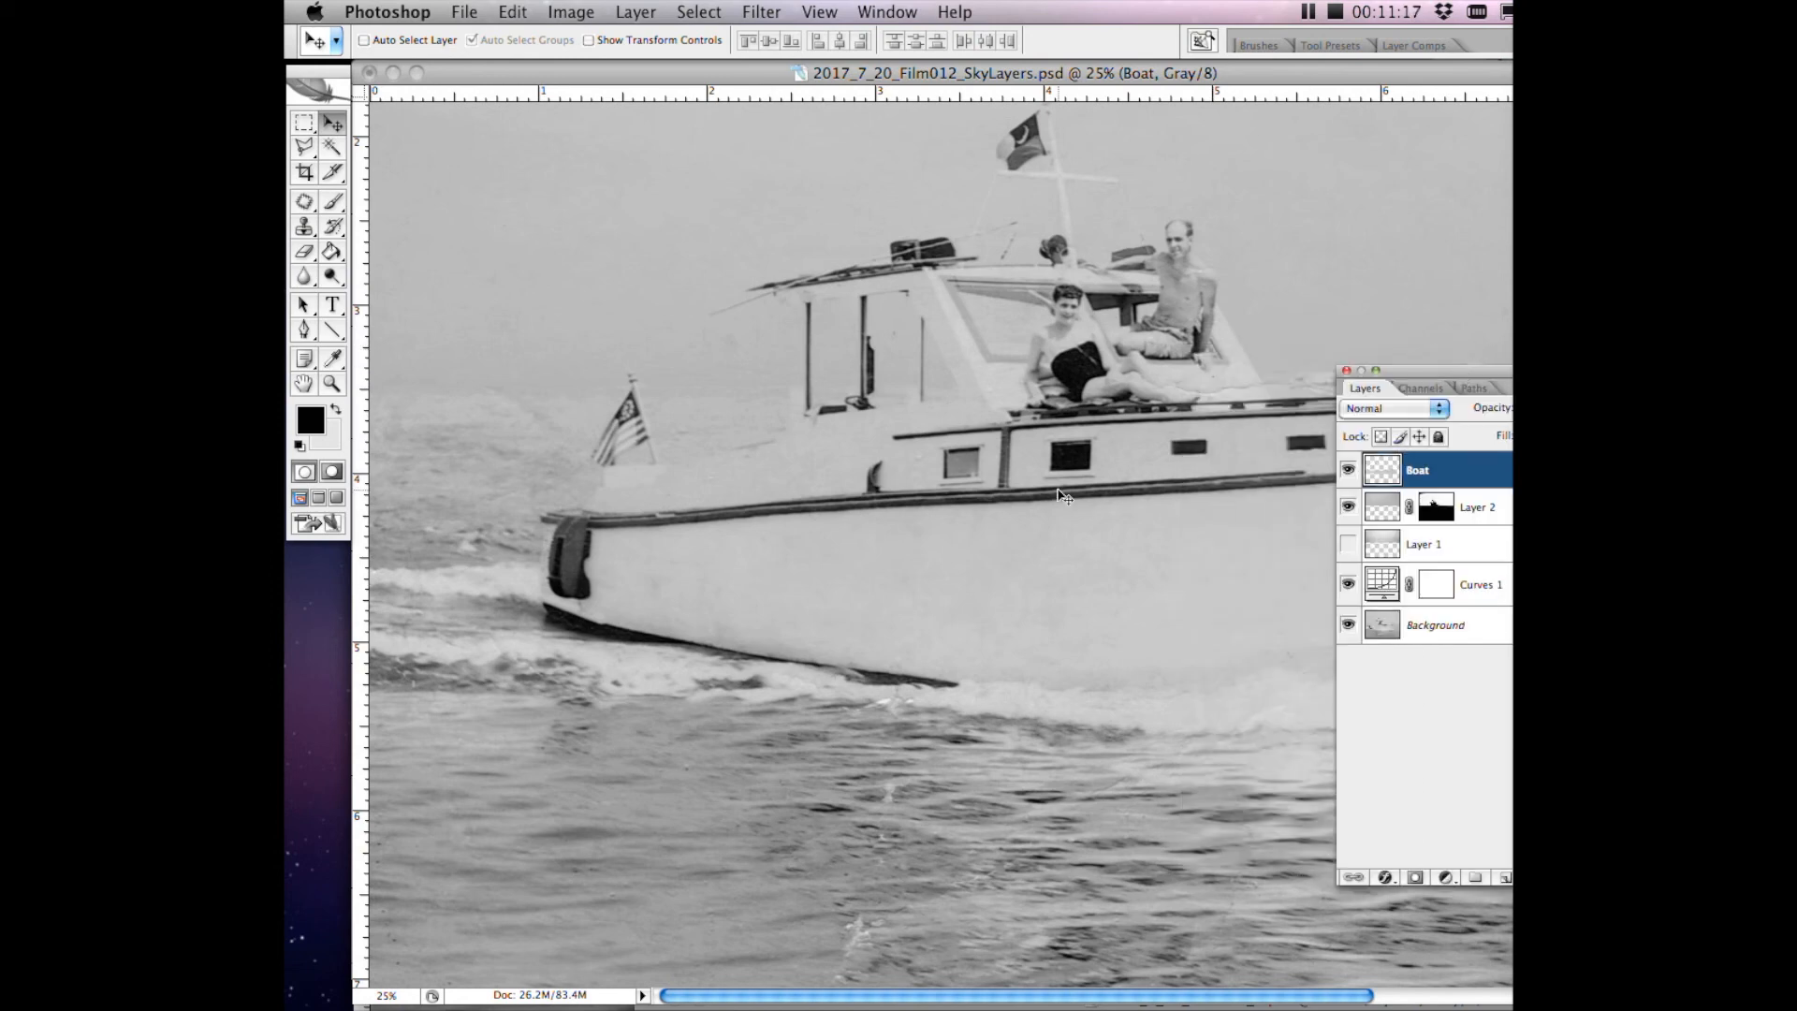